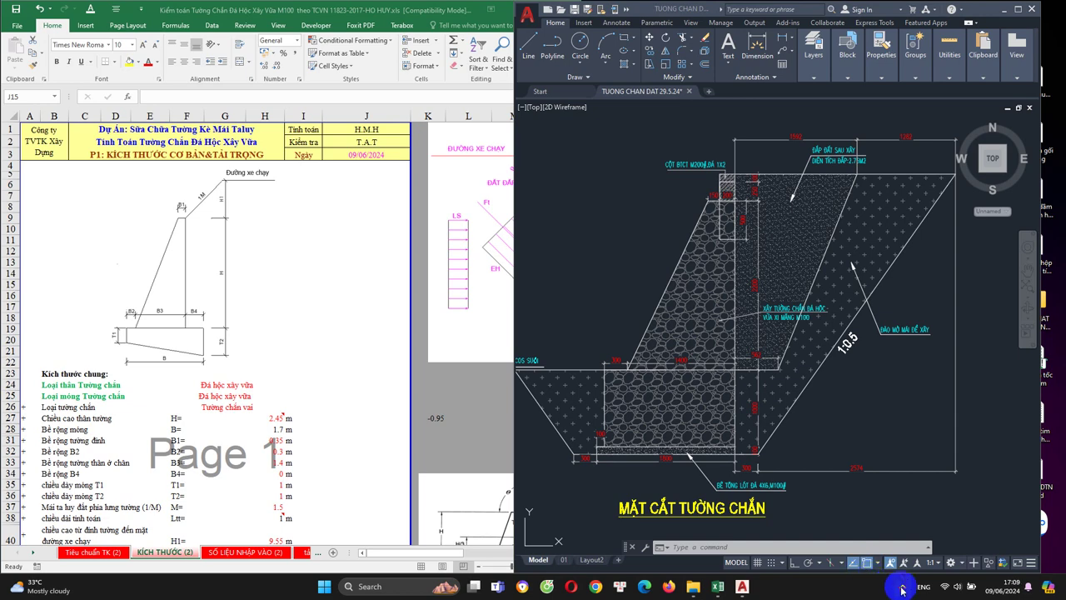
Step: Inspect the rubble-masonry wall section drawing in AutoCAD for comparison
left_click(610, 287)
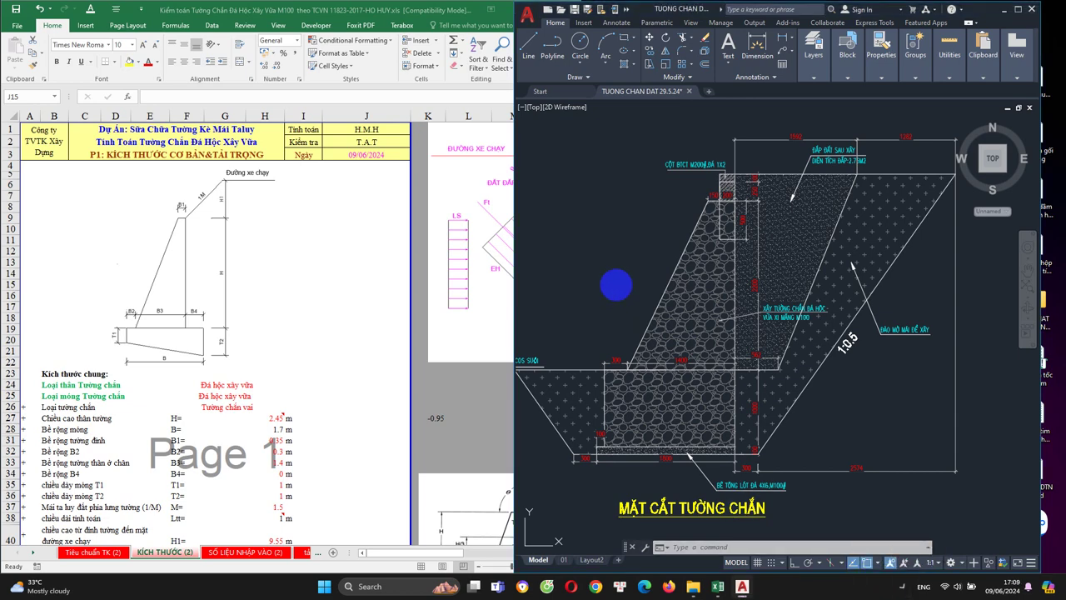
scroll(674, 289, "down", 1)
scroll(719, 352, "up", 3)
scroll(647, 362, "up", 1)
scroll(680, 456, "down", 2)
scroll(692, 300, "up", 2)
scroll(700, 300, "up", 2)
scroll(664, 275, "up", 1)
scroll(624, 278, "down", 1)
Step: Confirm the wall body type and keep the body material as Đá hộc xây vữa, then check the foundation material
left_click(231, 291)
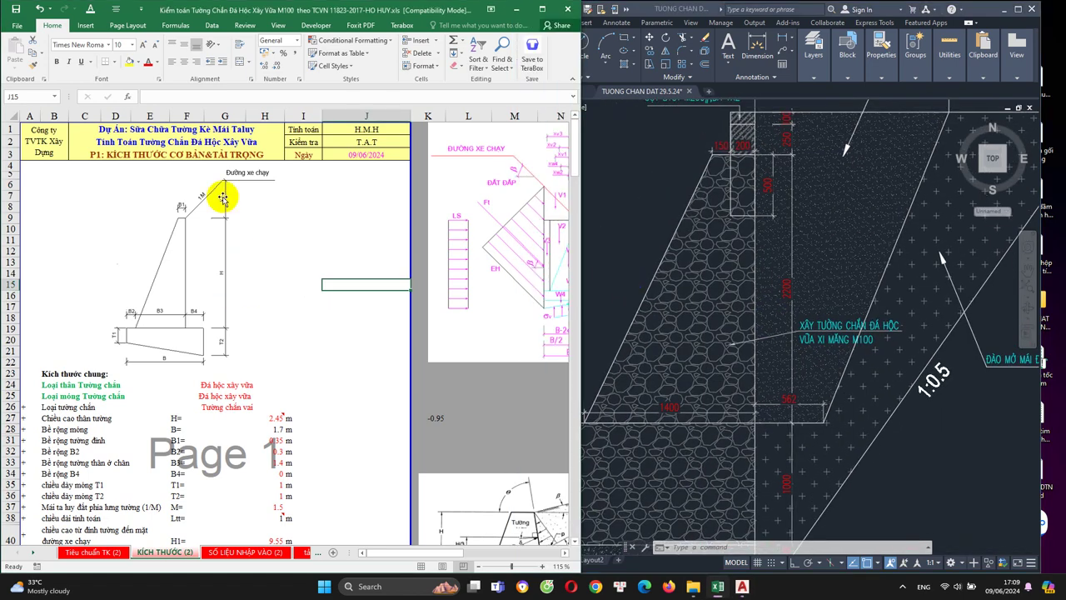
scroll(240, 360, "down", 2)
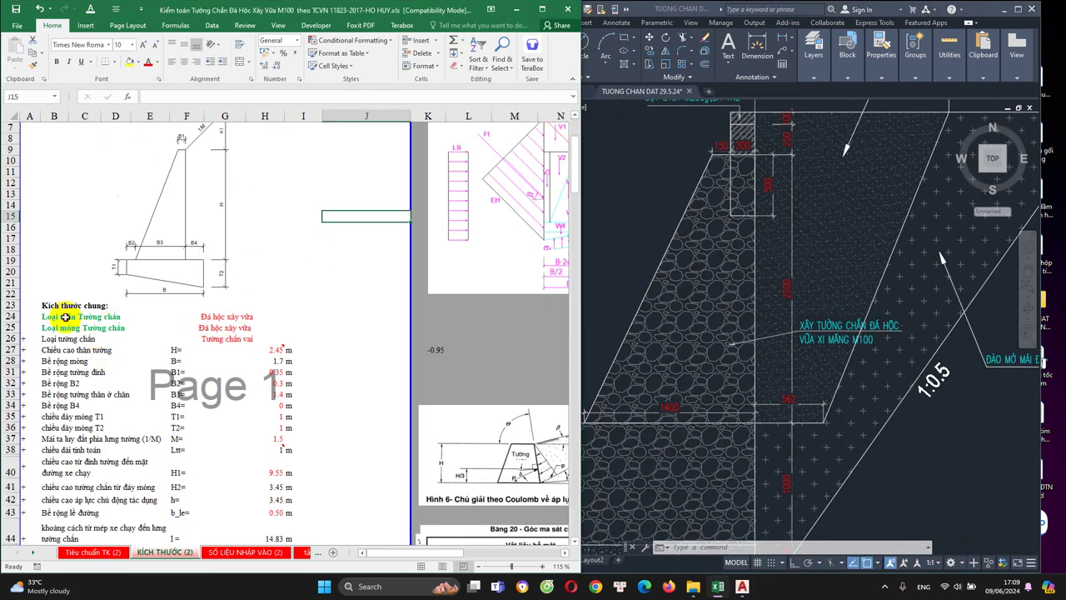
left_click(65, 316)
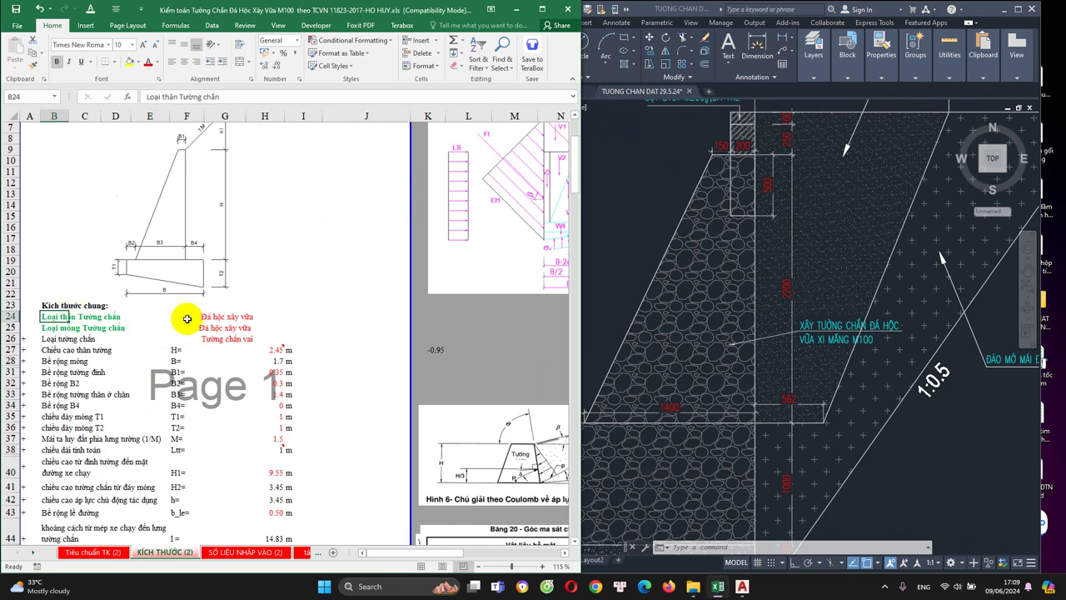
left_click(190, 318)
left_click(289, 317)
left_click(240, 330)
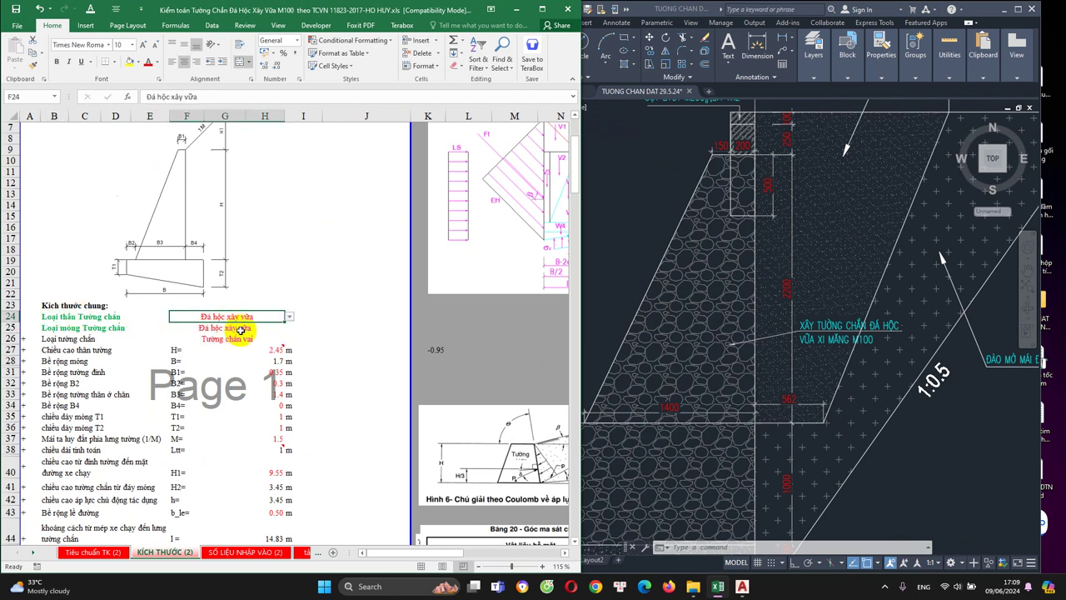
left_click(214, 330)
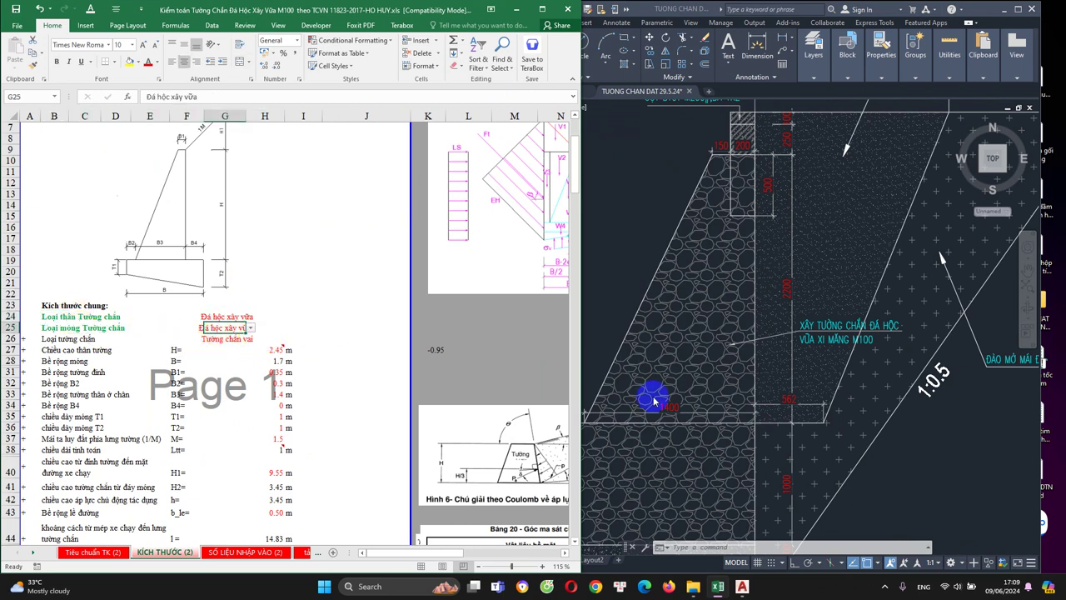
Step: Compare with the drawing and confirm the wall type entry Tường chắn vai
left_click(654, 400)
scroll(749, 290, "down", 3)
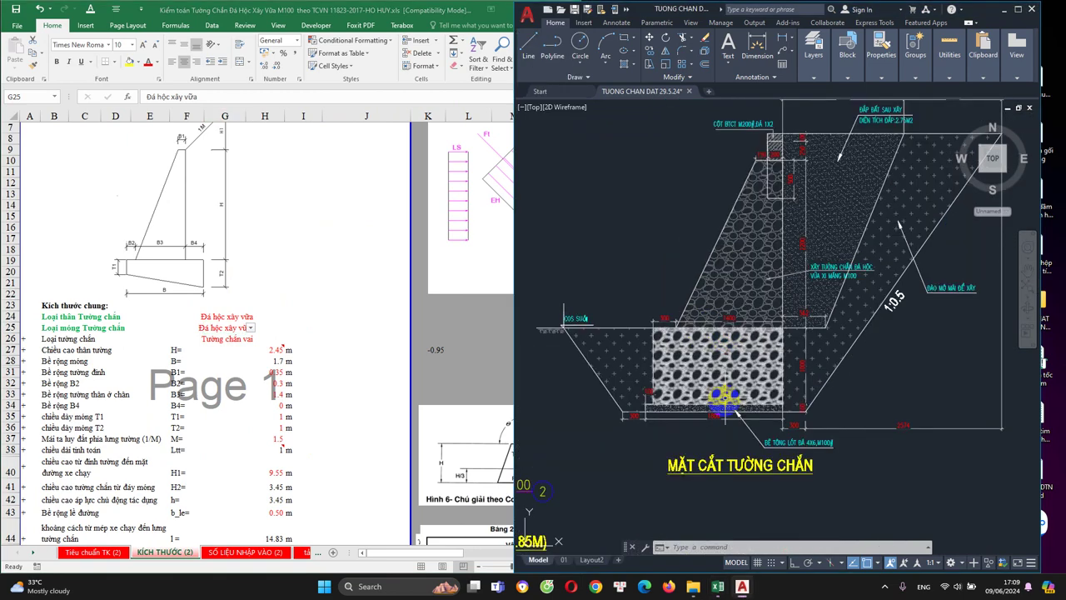
scroll(725, 399, "up", 2)
left_click(209, 326)
scroll(186, 338, "down", 1)
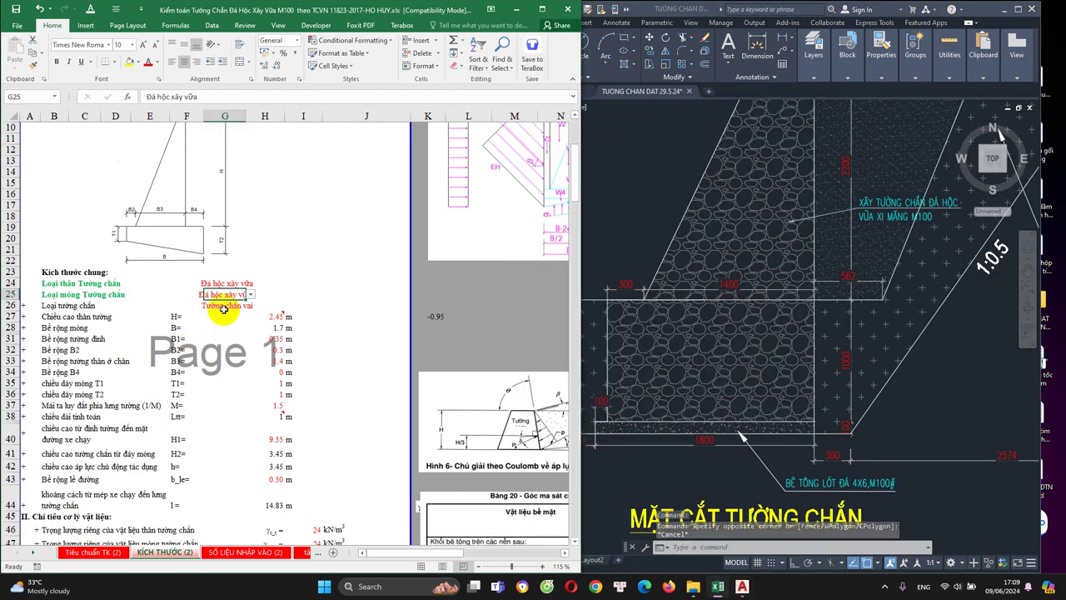
left_click(223, 309)
Step: Select the footing hatch and the upper wall body hatch in the drawing to identify the parts
left_click(681, 324)
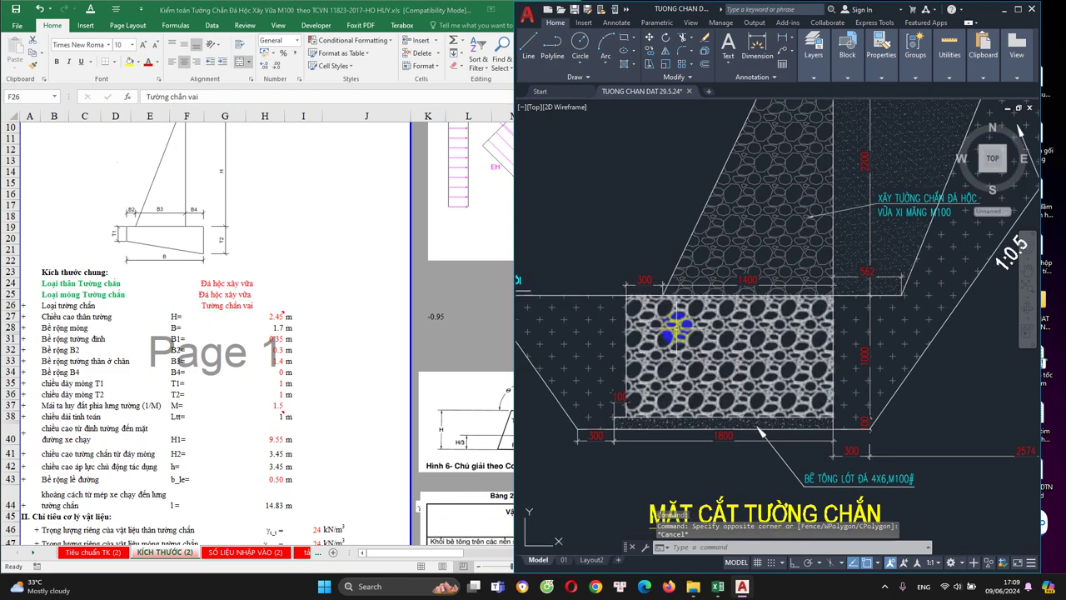
left_click(743, 334)
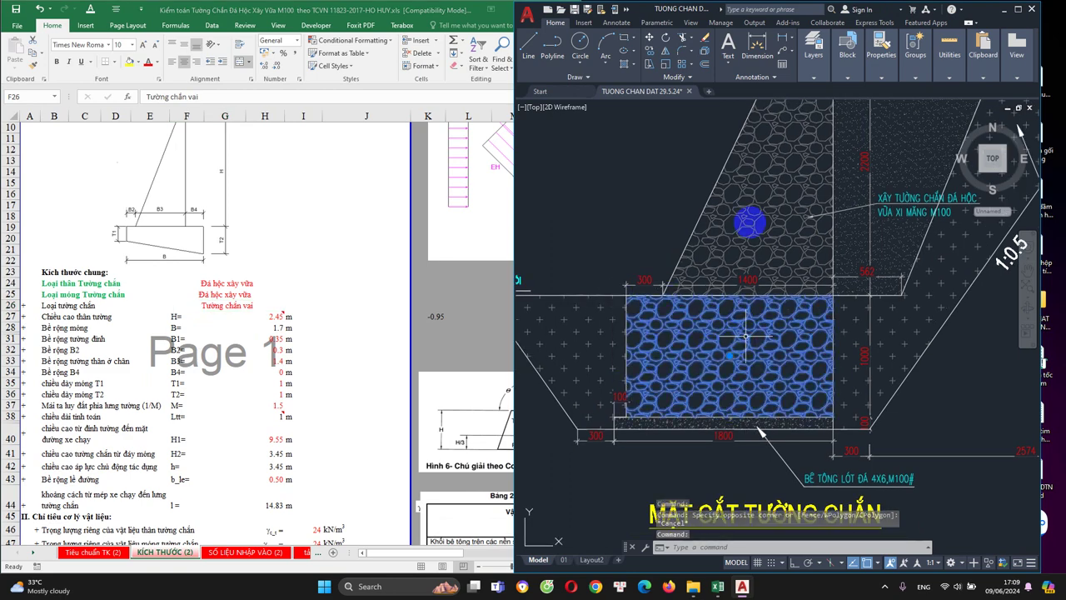
key("Escape")
left_click(742, 249)
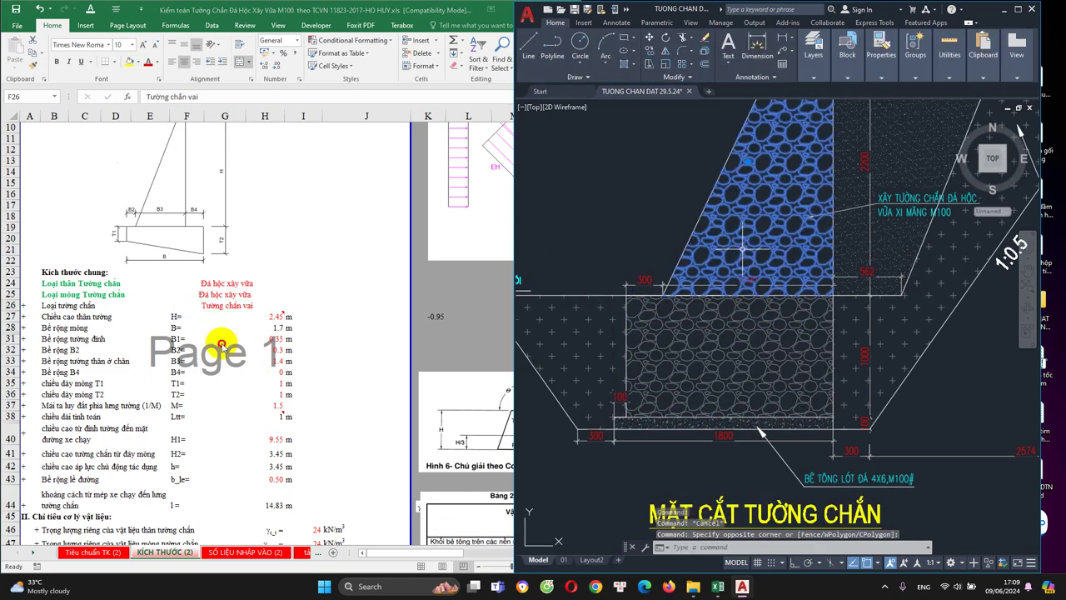
left_click(222, 345)
Step: Check the wall height formula in H27 against the drawing, leaving it at 2.45
left_click(267, 316)
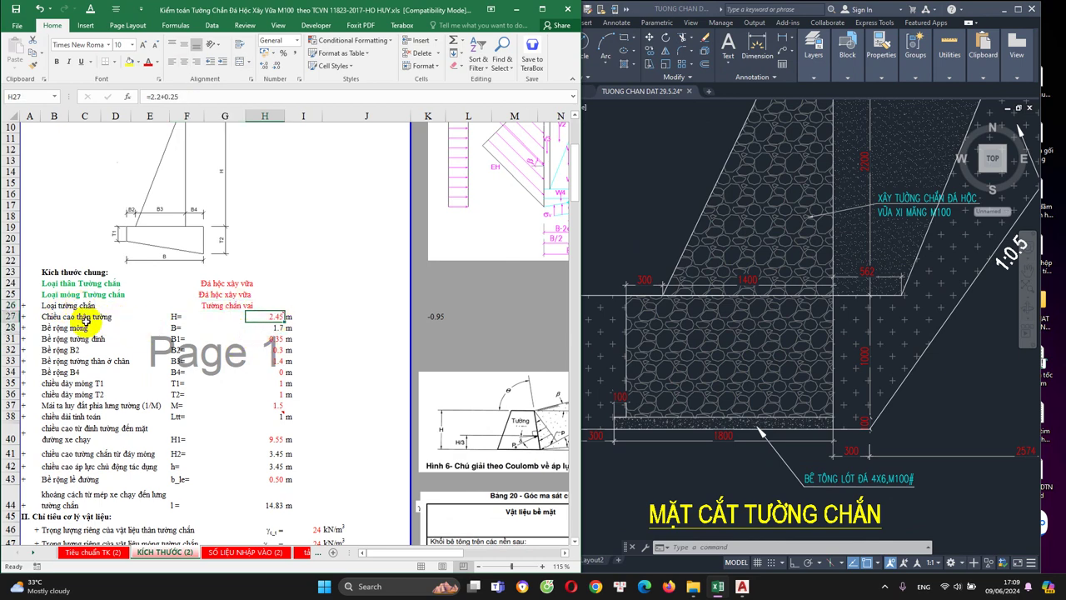
left_click(716, 214)
scroll(717, 213, "down", 3)
scroll(786, 238, "up", 3)
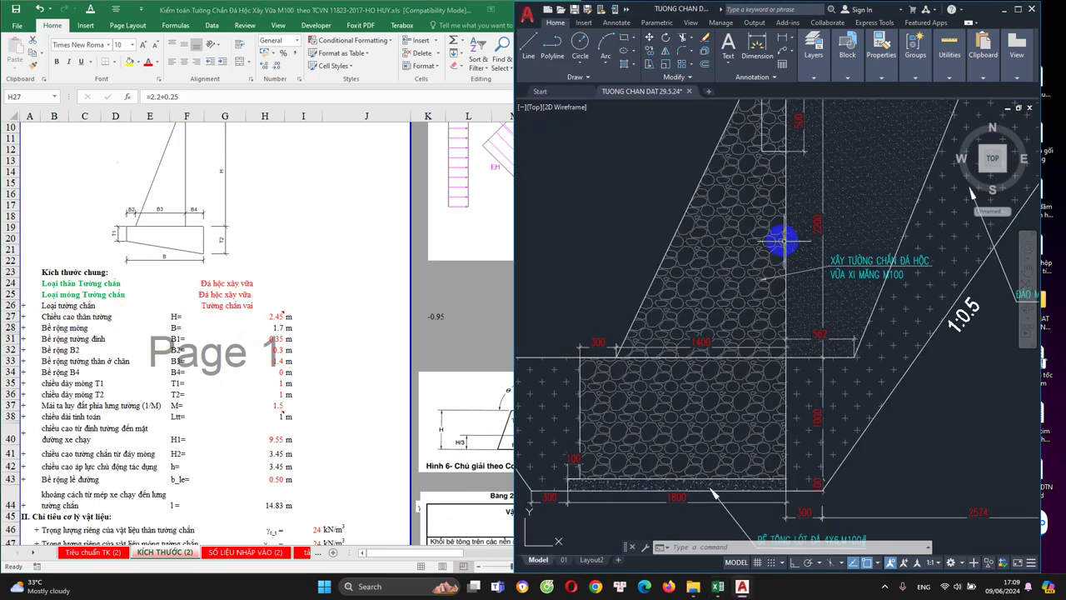
scroll(801, 260, "up", 2)
scroll(801, 261, "down", 5)
scroll(756, 321, "up", 3)
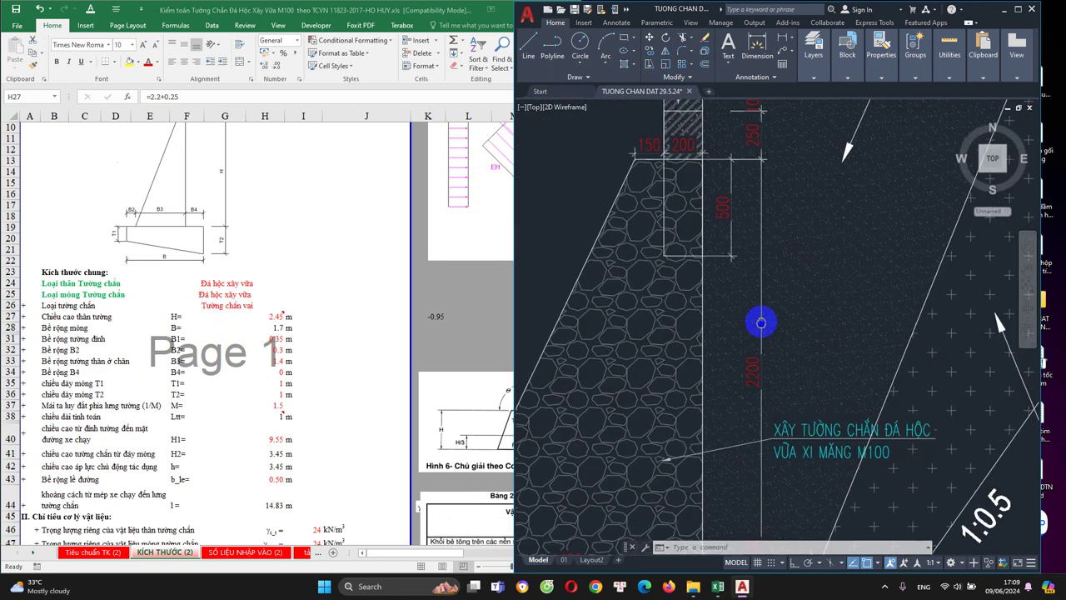
left_click(214, 400)
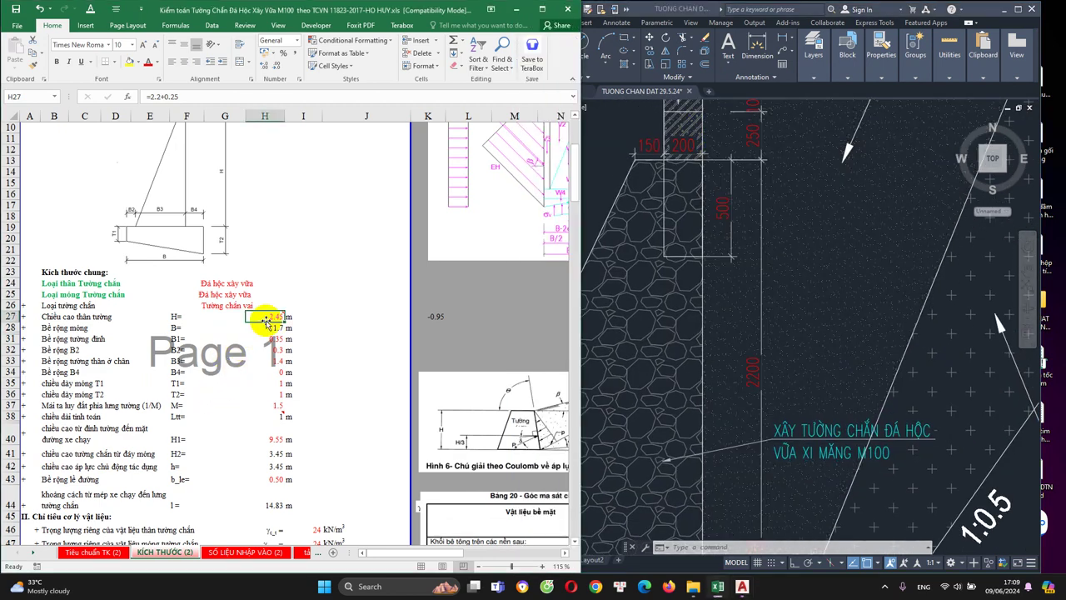
double_click(254, 317)
key("Escape")
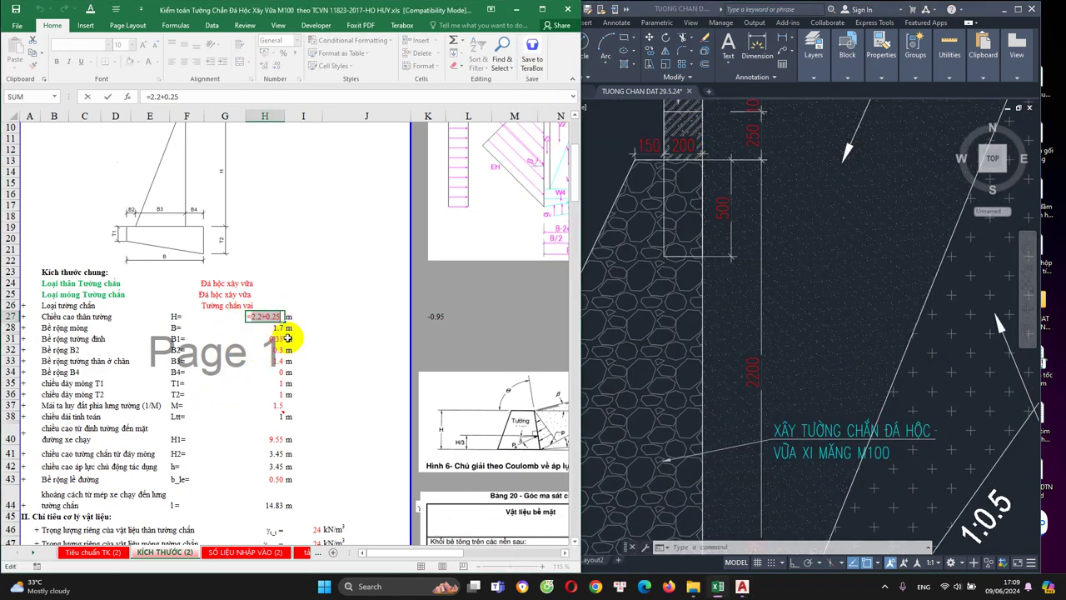
Step: Pan the drawing to the wall's height dimensions and compare with the spreadsheet
left_click(699, 369)
left_click_drag(674, 413, 718, 346)
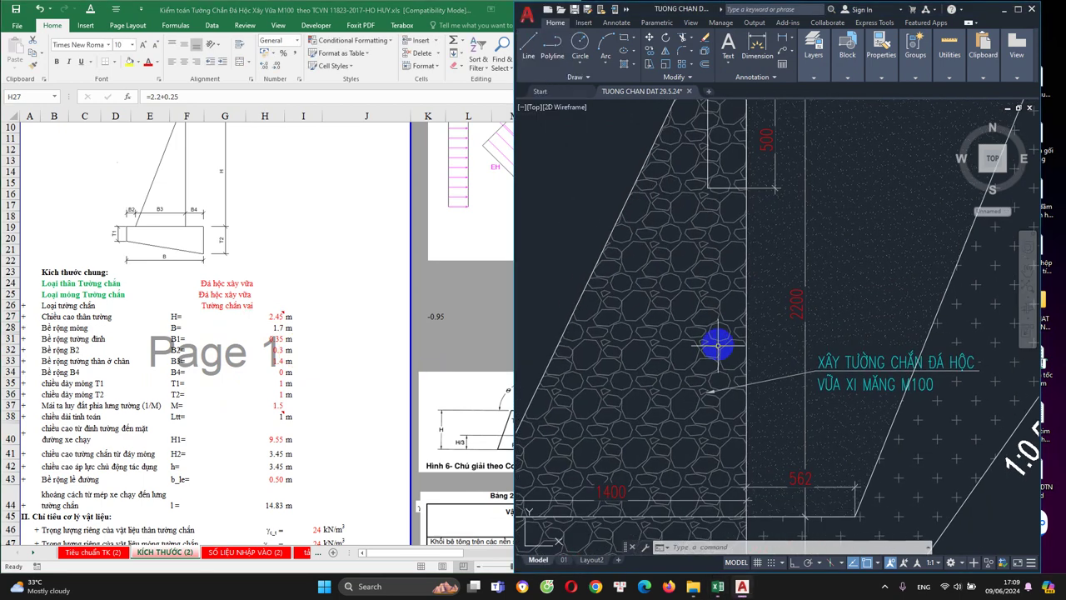
left_click(277, 328)
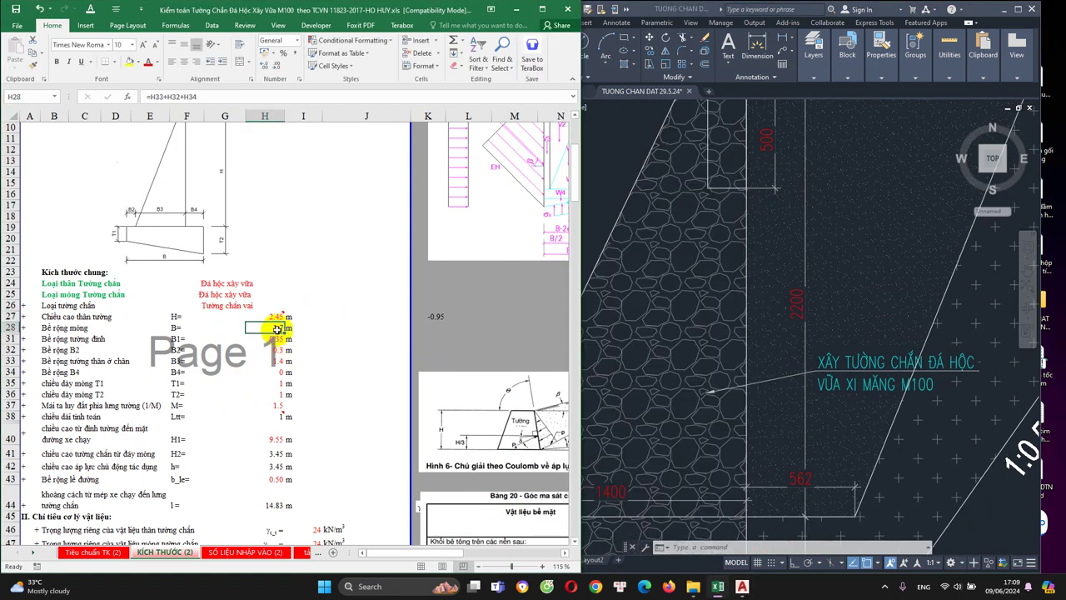
scroll(280, 332, "up", 2)
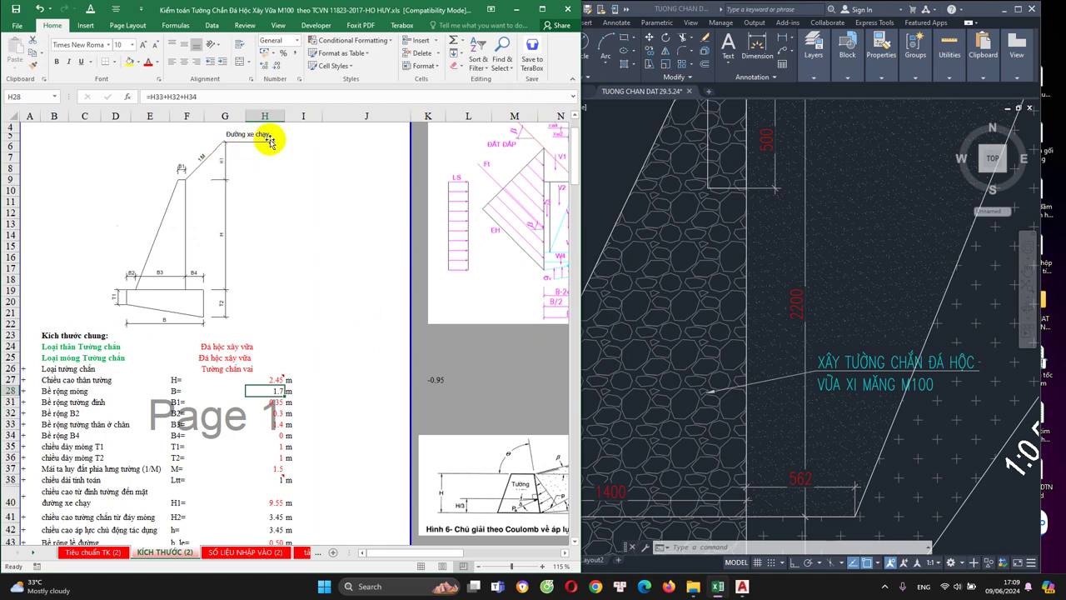
scroll(253, 381, "down", 1)
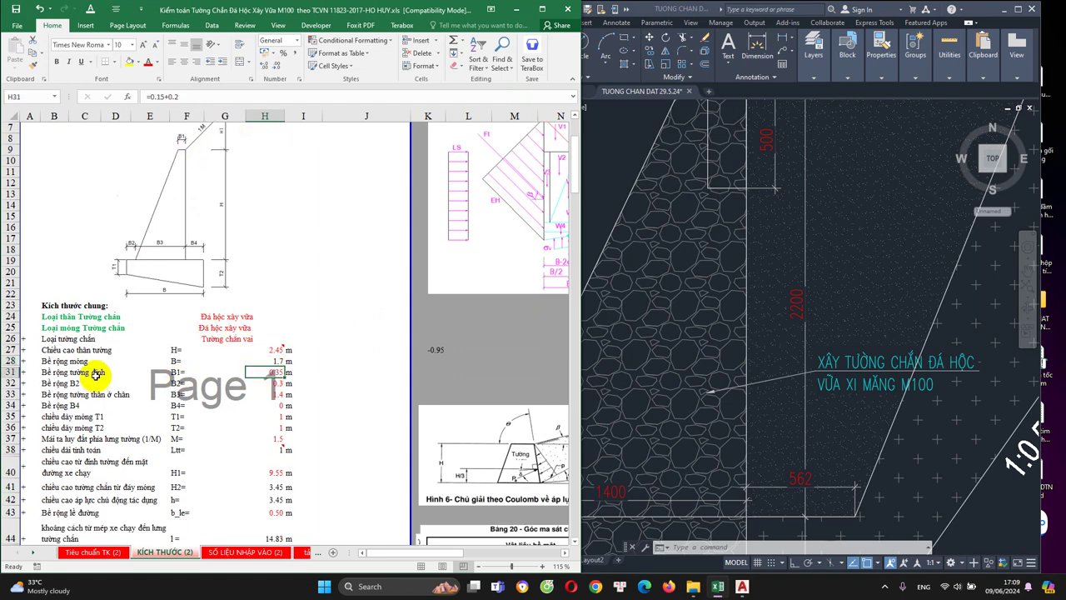
scroll(148, 351, "up", 1)
Step: Confirm the top width of 0.35 against the 150 and 200 top dimensions
left_click(755, 255)
mouse_move(755, 255)
left_mouse_down()
mouse_move(695, 388)
mouse_move(745, 310)
left_mouse_up()
left_click(280, 402)
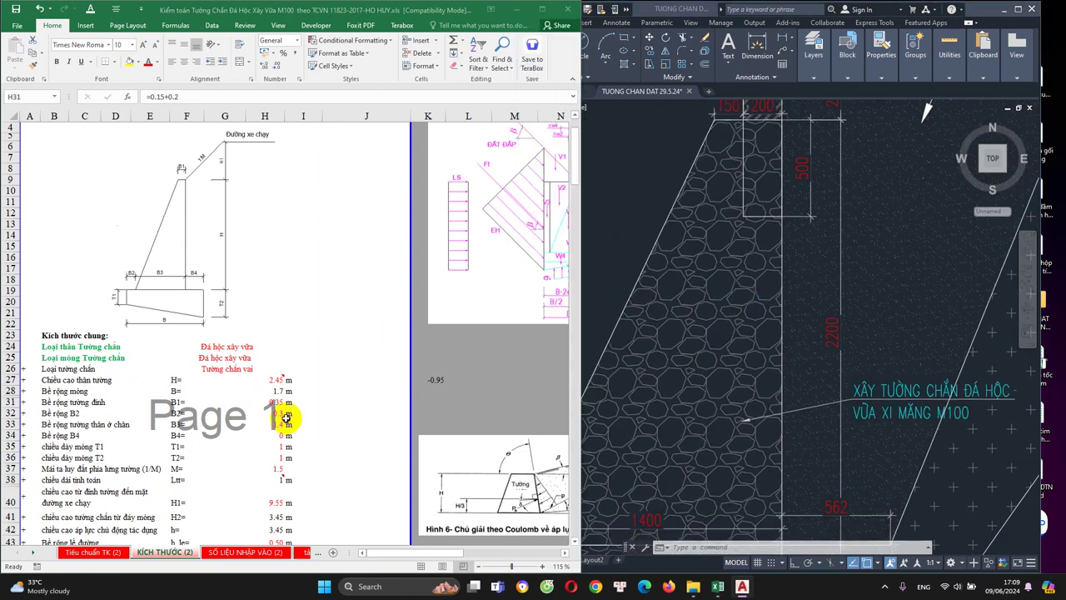
left_click(157, 227)
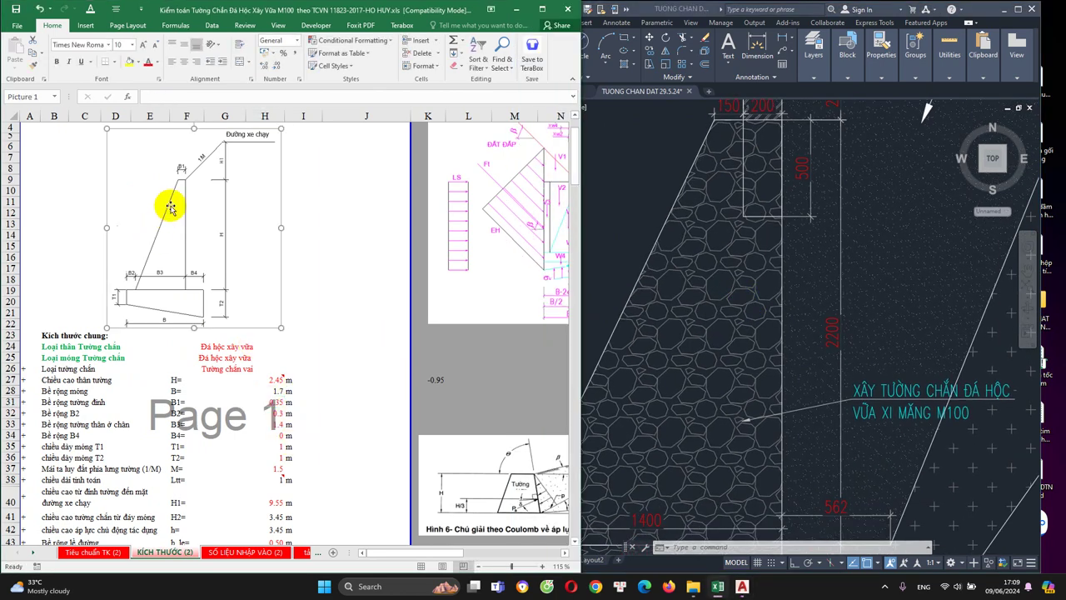
left_click(271, 403)
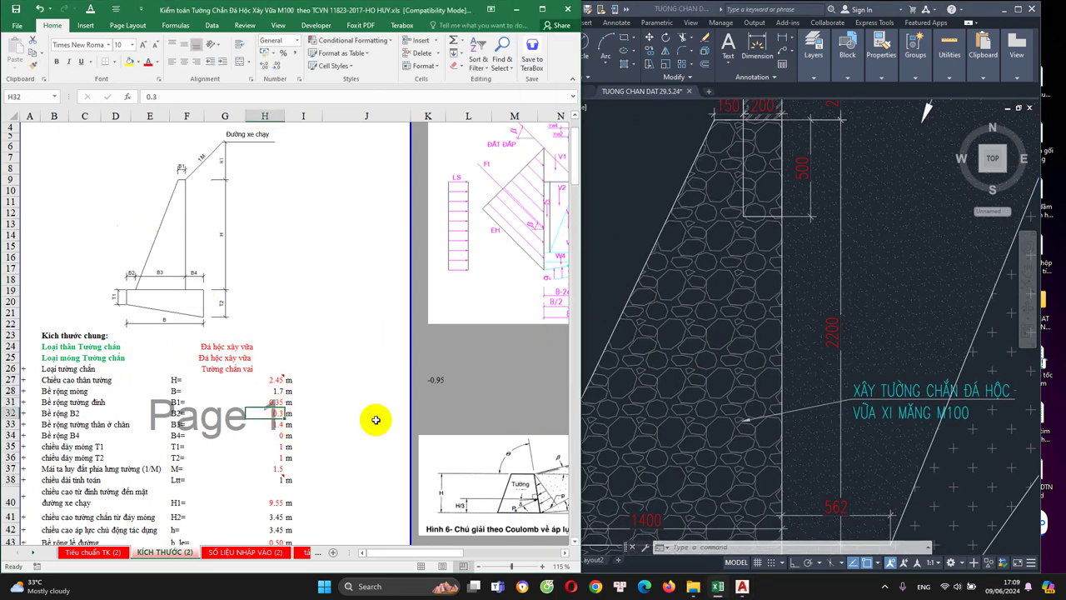
Step: Zoom around the wall drawing to read its base dimensions
left_click(553, 374)
scroll(552, 374, "down", 3)
scroll(627, 385, "up", 3)
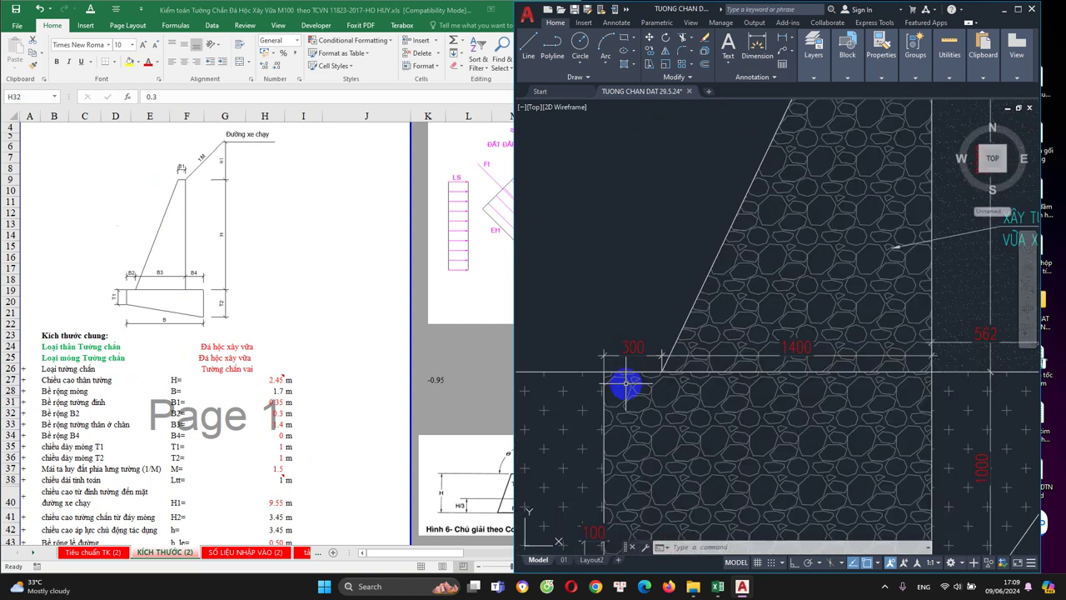
scroll(591, 353, "down", 3)
left_click(119, 352)
left_click(695, 375)
scroll(695, 374, "down", 3)
scroll(844, 404, "down", 3)
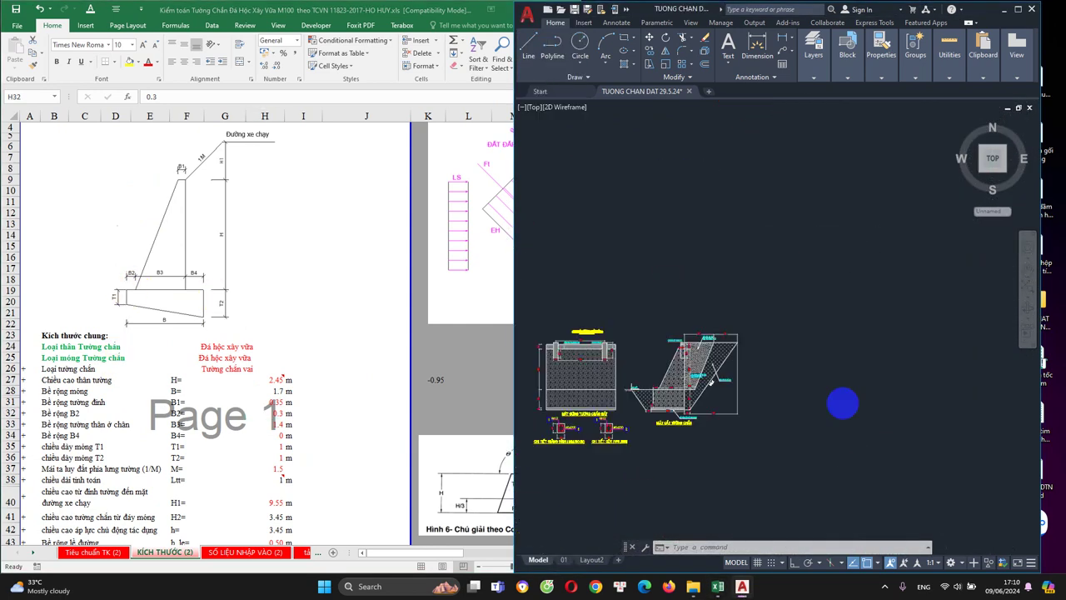
scroll(714, 424, "up", 3)
scroll(684, 468, "up", 3)
scroll(684, 468, "up", 3)
Step: Cancel a stray drawing selection and compare the B2 width in the spreadsheet
scroll(609, 364, "down", 2)
scroll(672, 436, "down", 2)
scroll(612, 436, "up", 3)
scroll(609, 467, "down", 2)
scroll(626, 428, "down", 2)
scroll(674, 417, "down", 2)
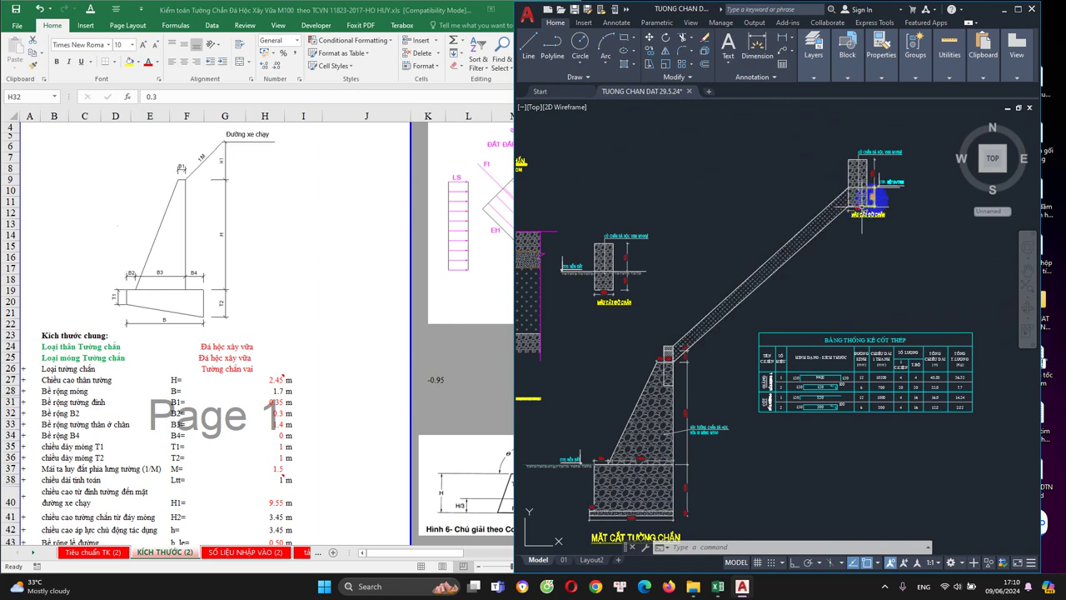
left_click(720, 428)
key("Escape")
scroll(683, 442, "up", 2)
scroll(708, 392, "up", 3)
scroll(740, 336, "up", 3)
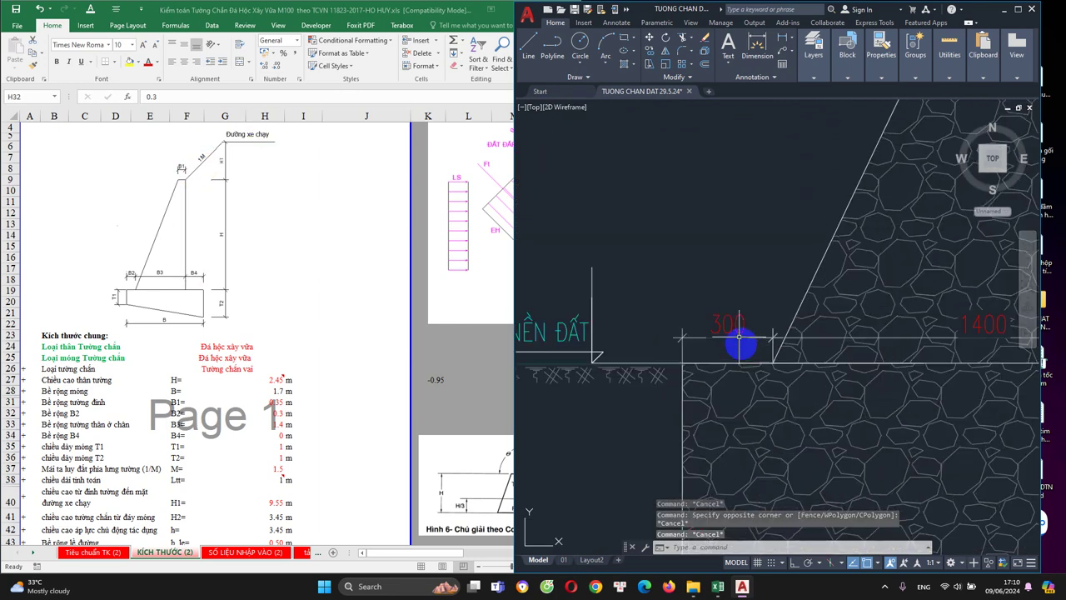
left_click(317, 390)
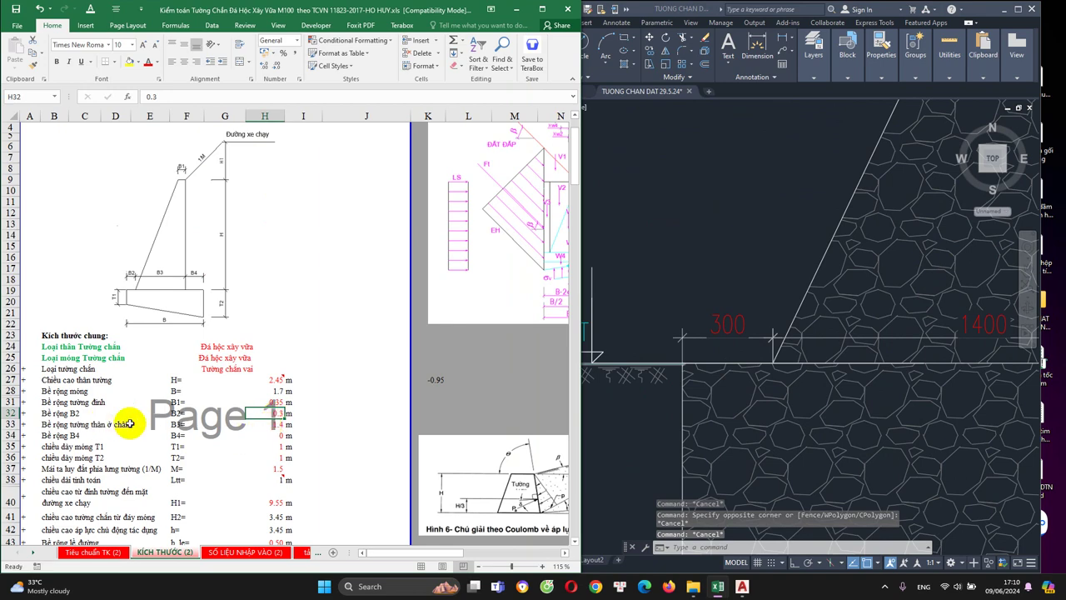
Step: Compare with the drawing and confirm the B4 width value of 0
left_click(587, 336)
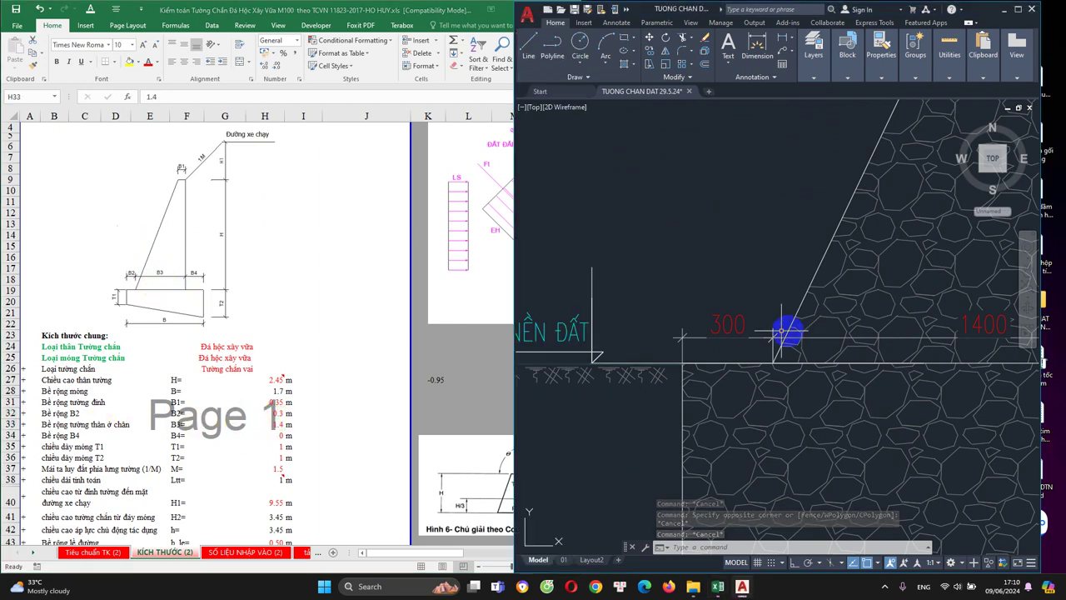
scroll(766, 346, "down", 2)
left_click(319, 417)
left_click(275, 435)
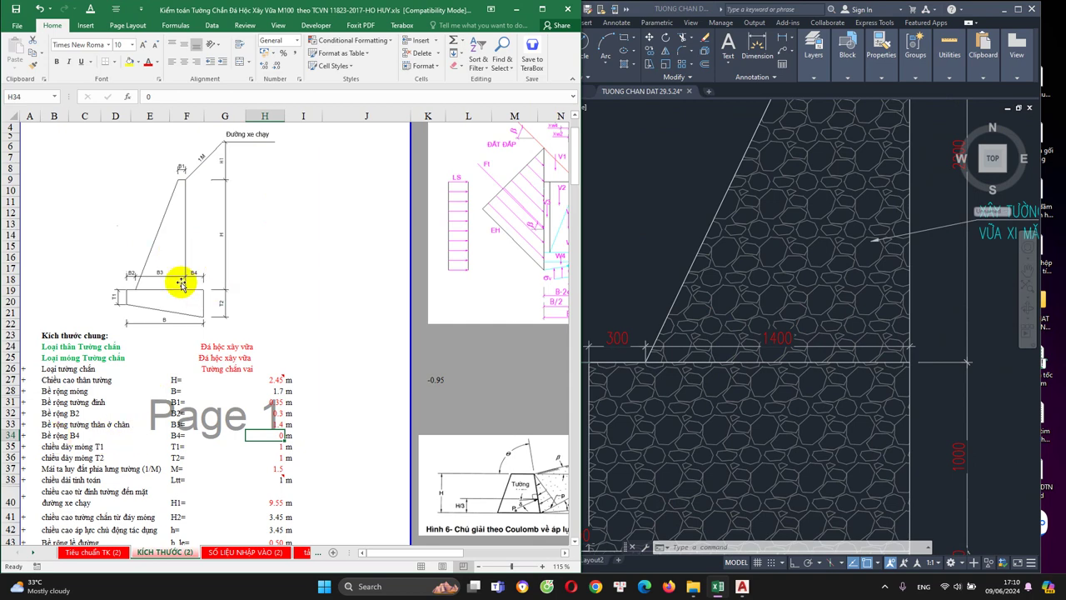
Step: Check the drawing and move down to the T1 foundation thickness value
left_click(771, 301)
scroll(731, 352, "down", 2)
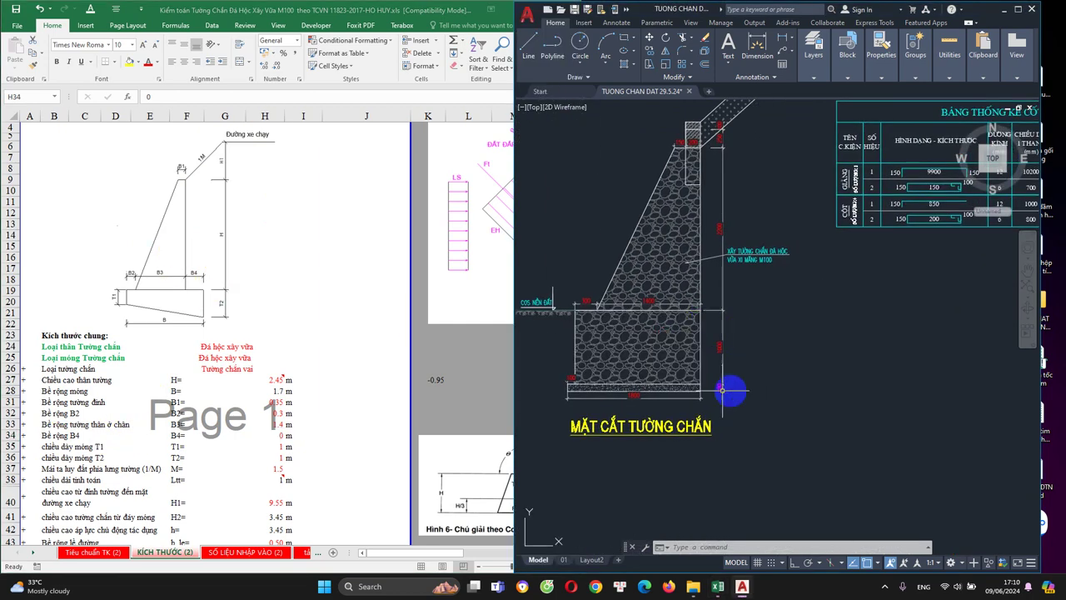
scroll(702, 330, "up", 2)
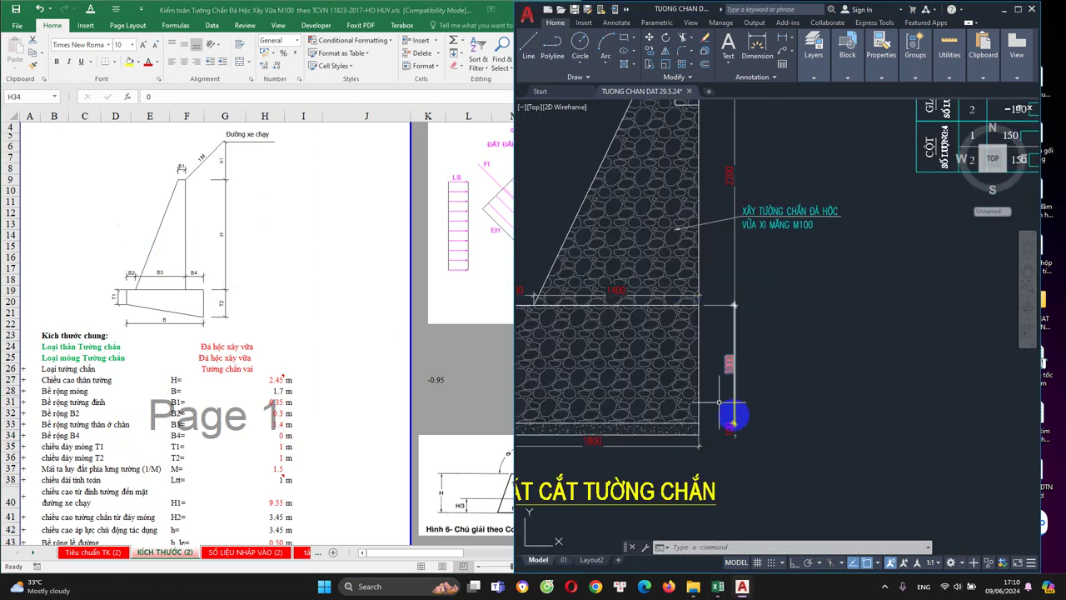
left_click(198, 377)
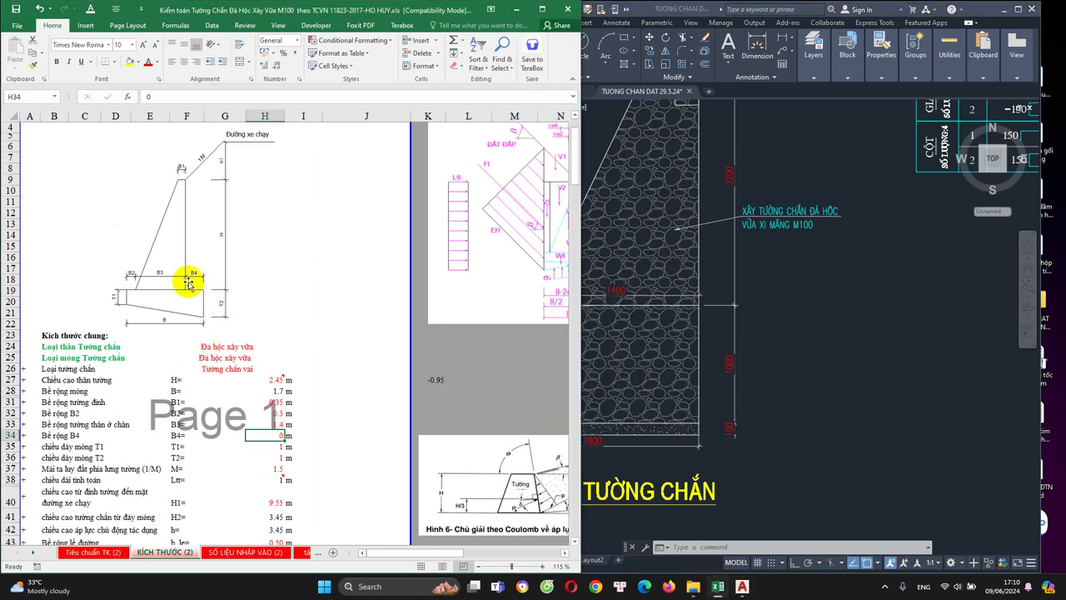
scroll(286, 402, "down", 1)
key("Return")
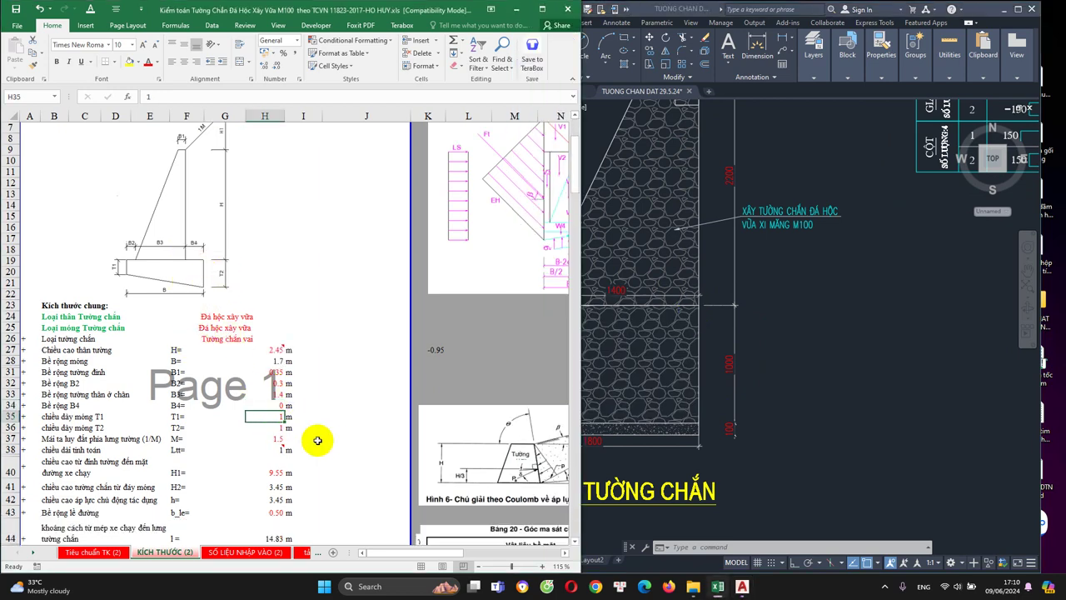
scroll(809, 392, "down", 3)
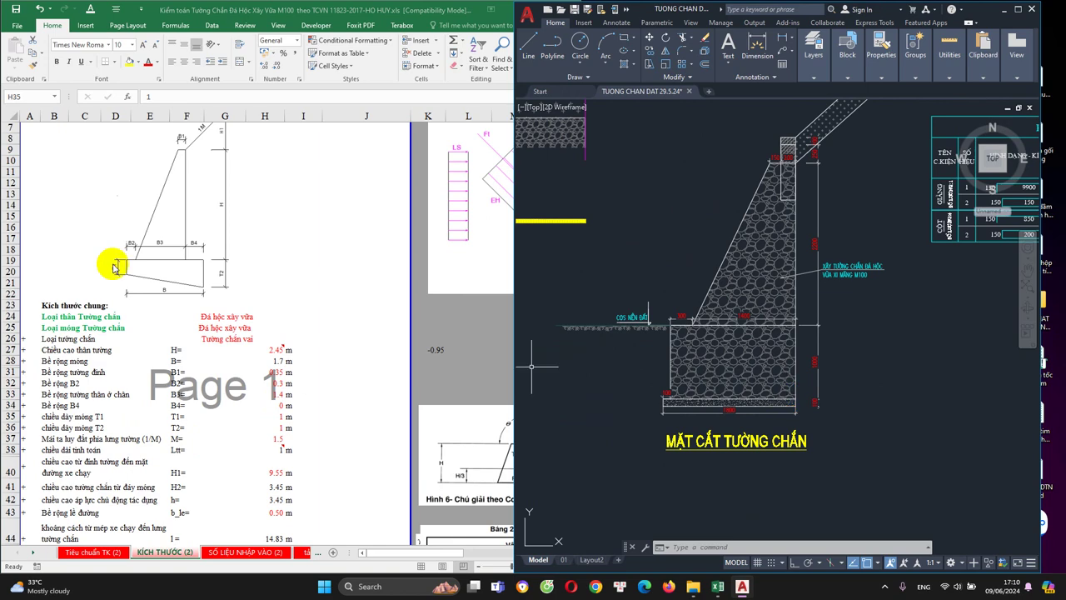
Step: Compare the T2 foundation thickness and the backfill slope M against the drawing
left_click(674, 388)
scroll(669, 367, "up", 3)
scroll(775, 402, "down", 1)
scroll(881, 393, "up", 2)
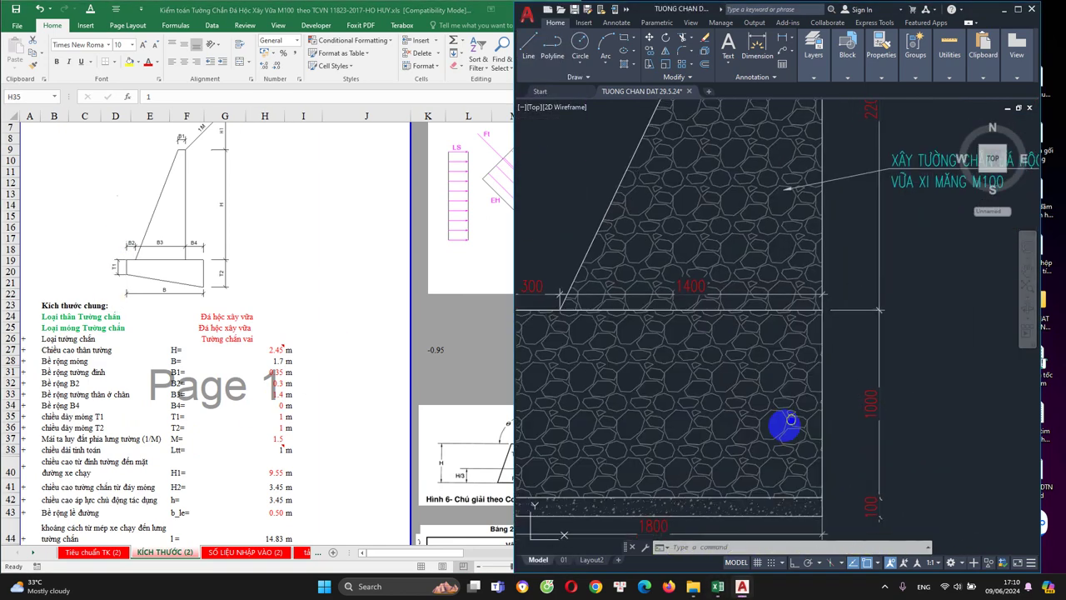
scroll(718, 316, "down", 2)
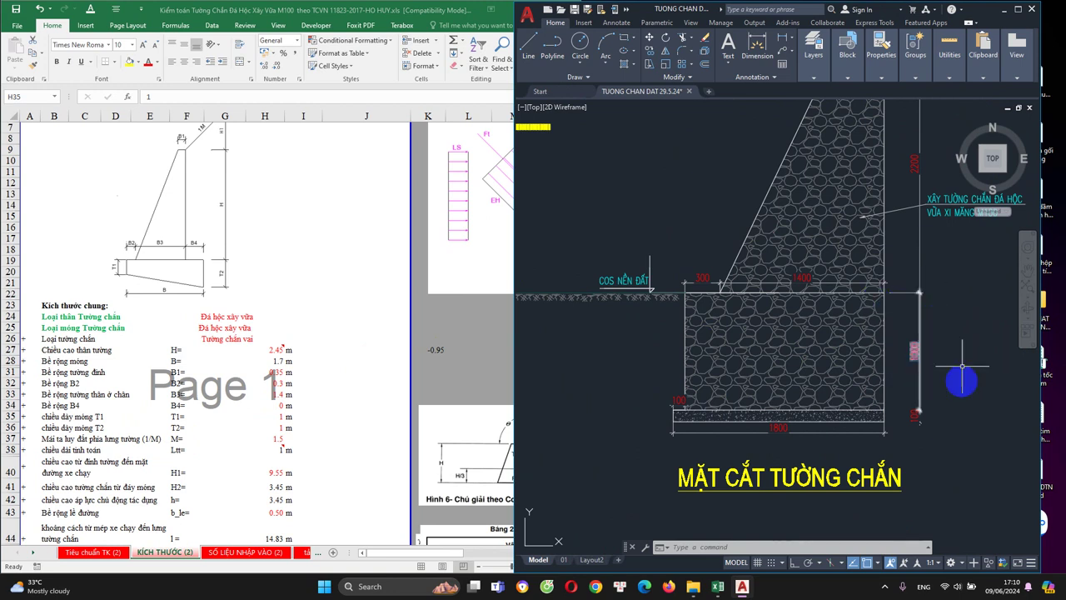
key("alt+Tab")
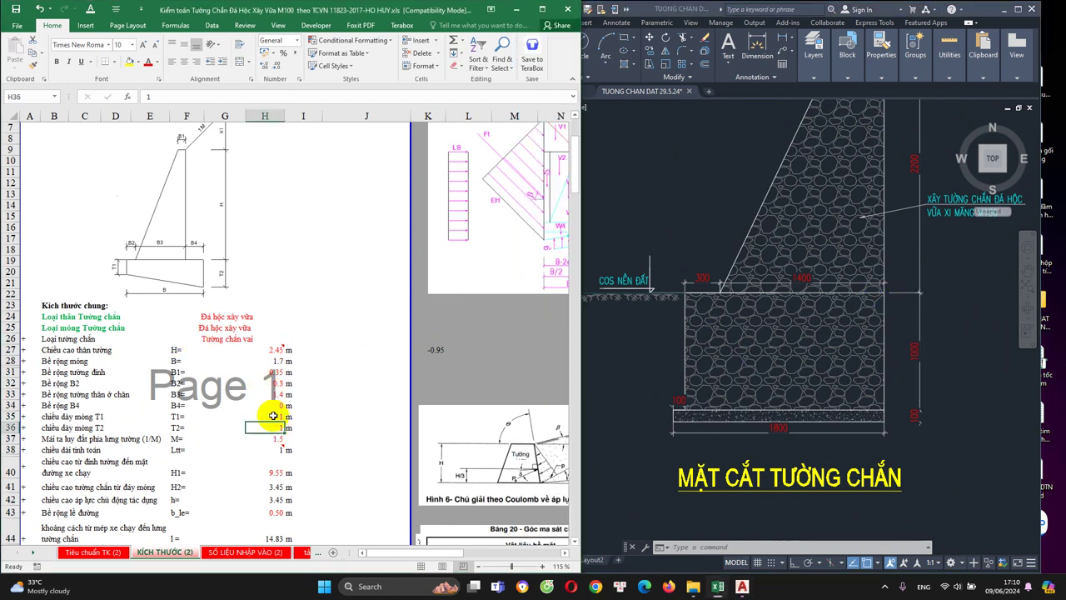
key("Down")
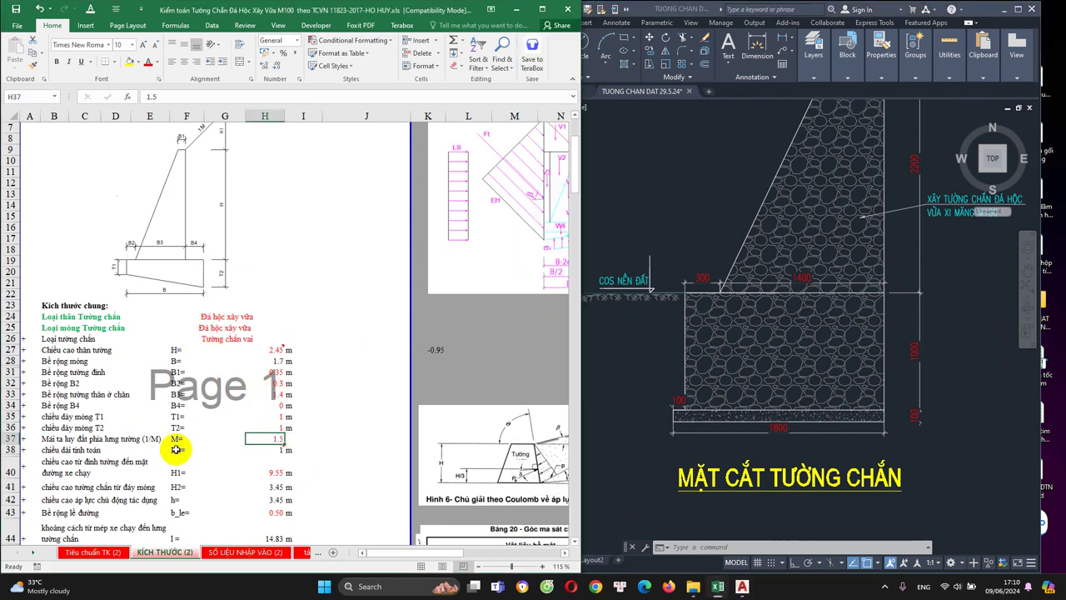
scroll(78, 441, "down", 1)
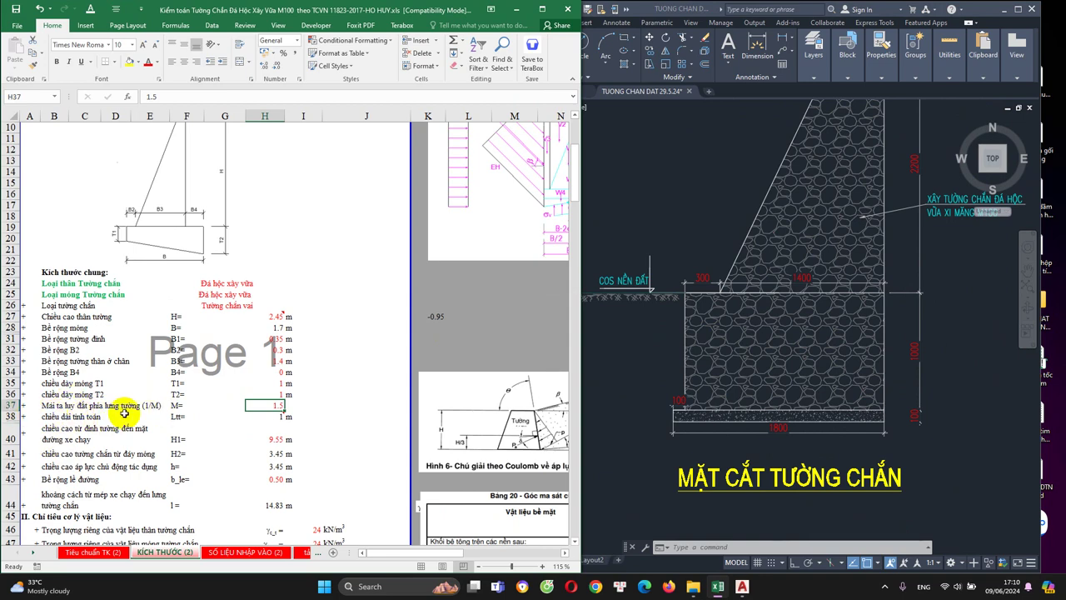
Step: Check the design length Ltt value after reviewing the drawing
left_click(705, 405)
scroll(704, 405, "down", 5)
scroll(705, 309, "up", 2)
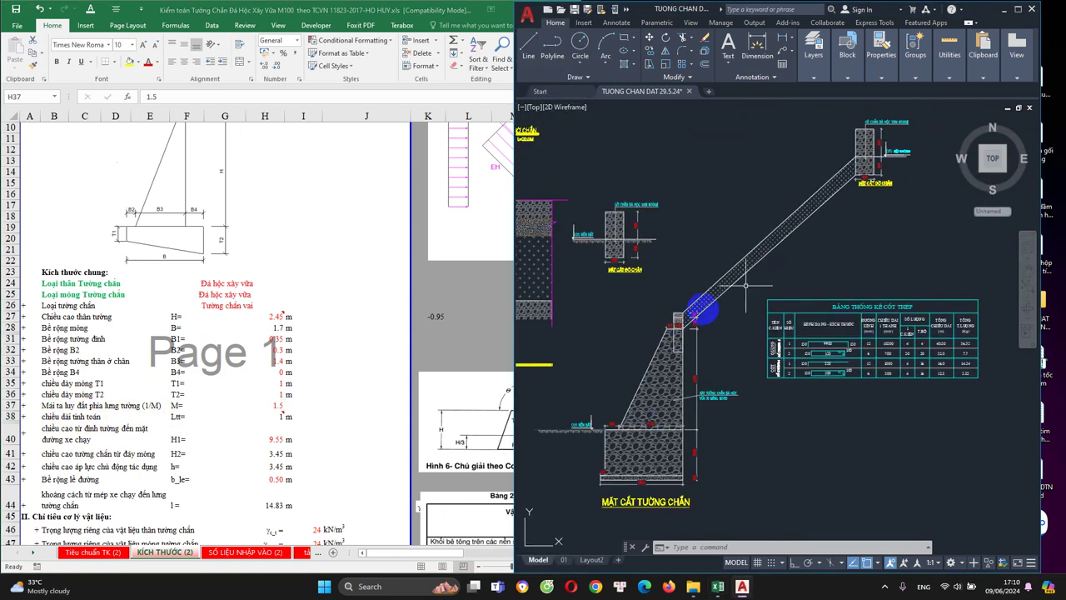
left_click(272, 406)
scroll(272, 406, "down", 1)
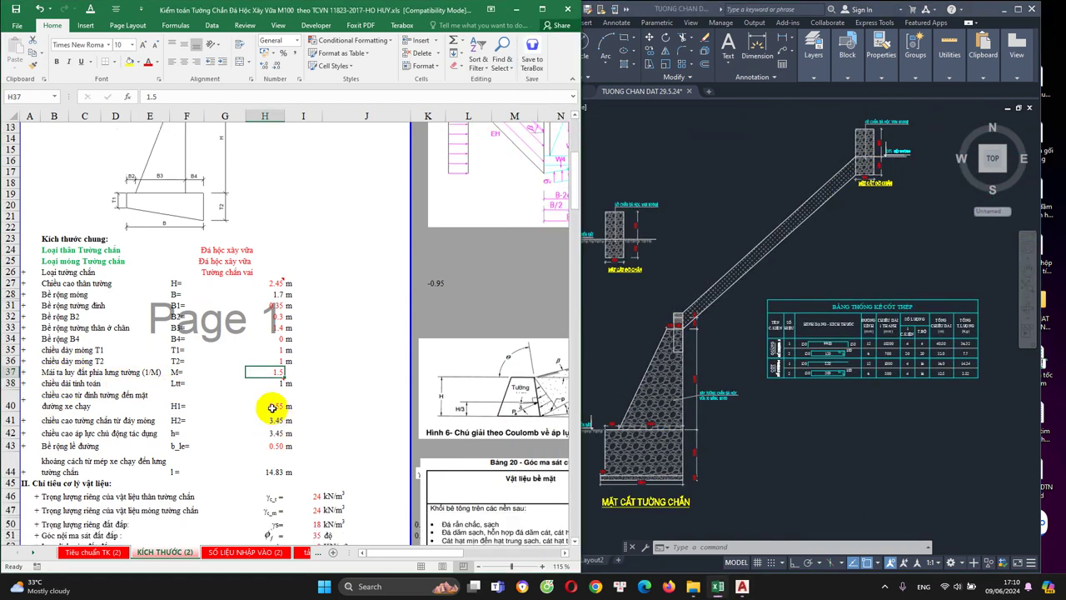
scroll(261, 372, "up", 2)
scroll(214, 381, "up", 2)
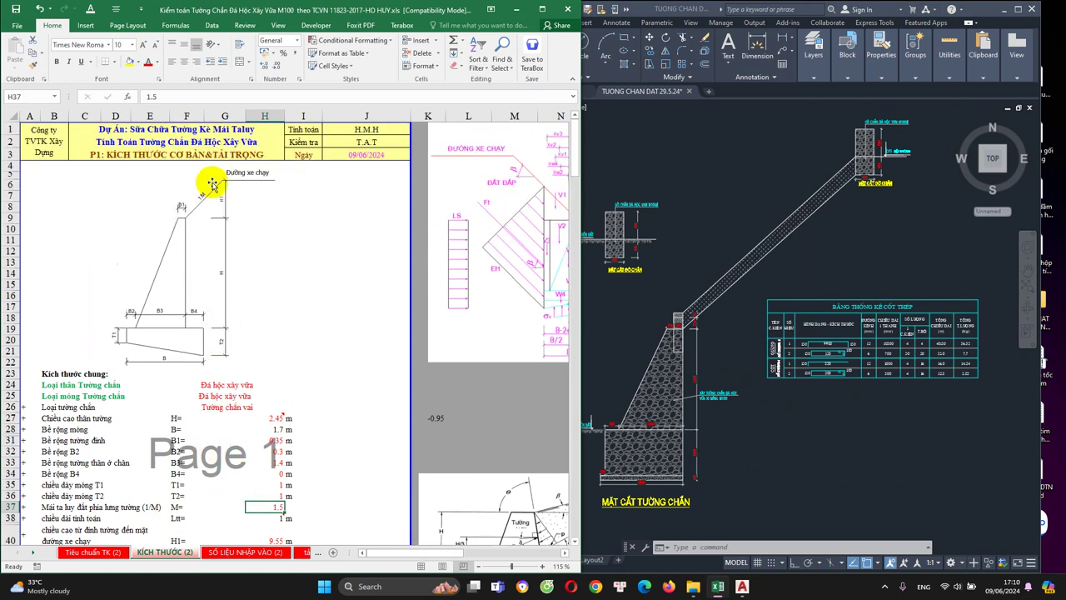
scroll(199, 310, "down", 2)
left_click(267, 450)
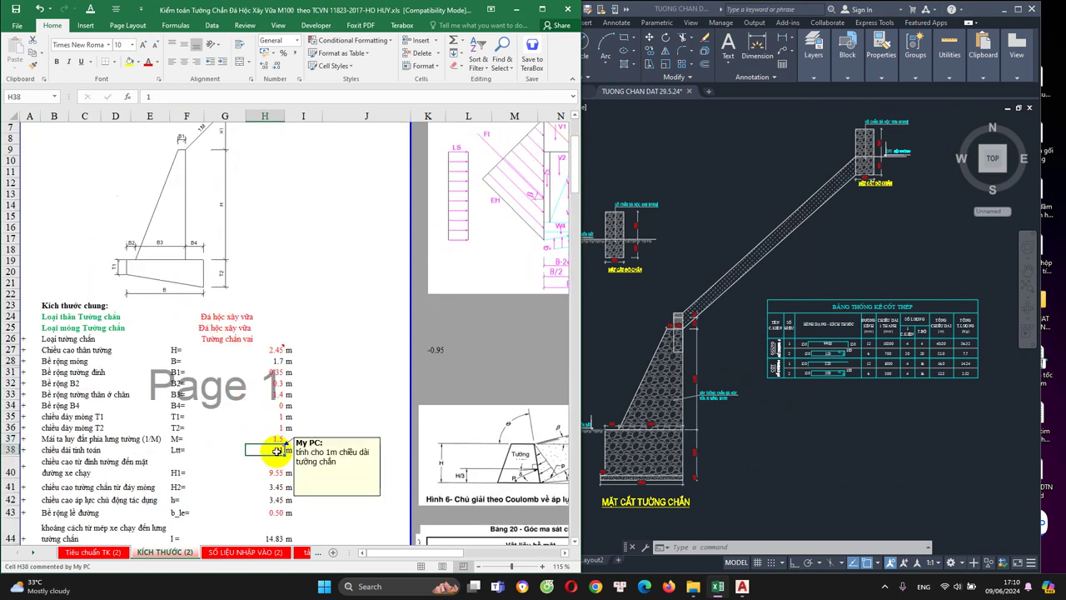
scroll(167, 433, "down", 1)
scroll(273, 430, "down", 1)
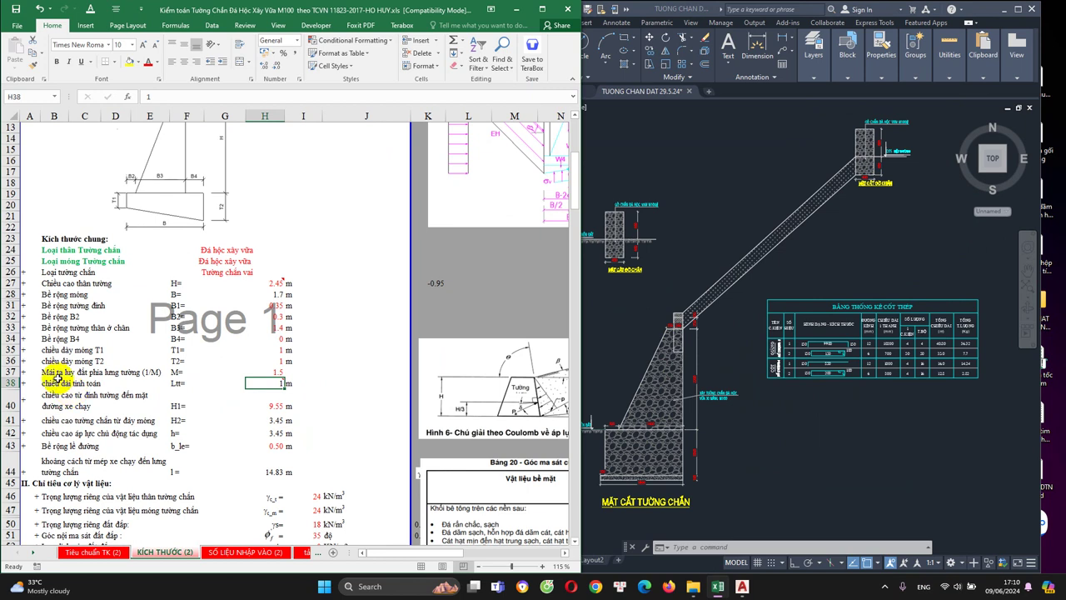
scroll(250, 403, "down", 2)
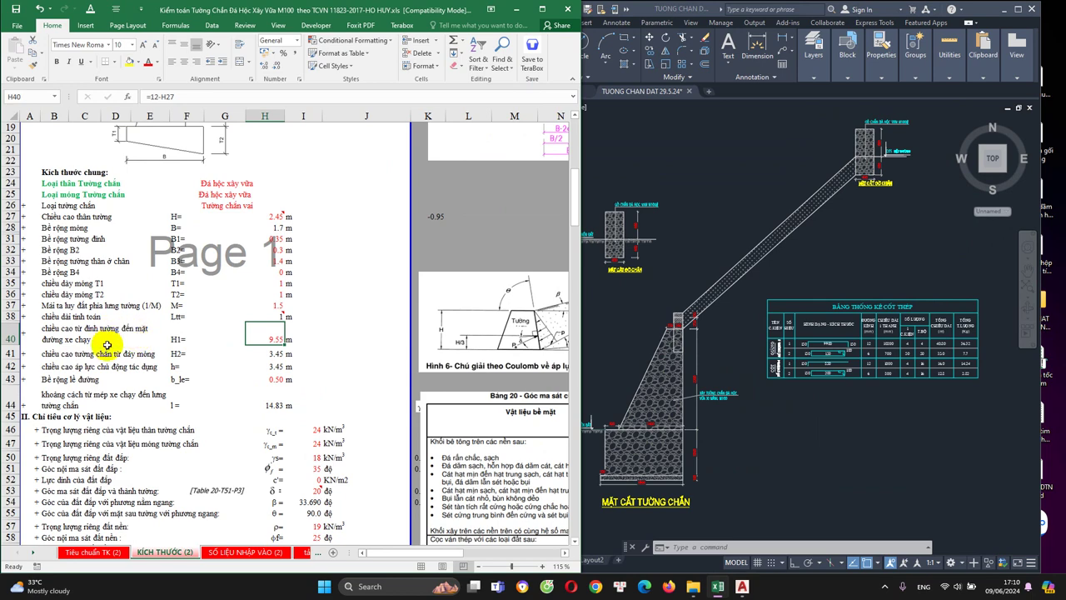
Step: Measure the wall height in AutoCAD with a temporary 3511 linear dimension
left_click(712, 348)
scroll(714, 325, "up", 2)
scroll(801, 240, "up", 2)
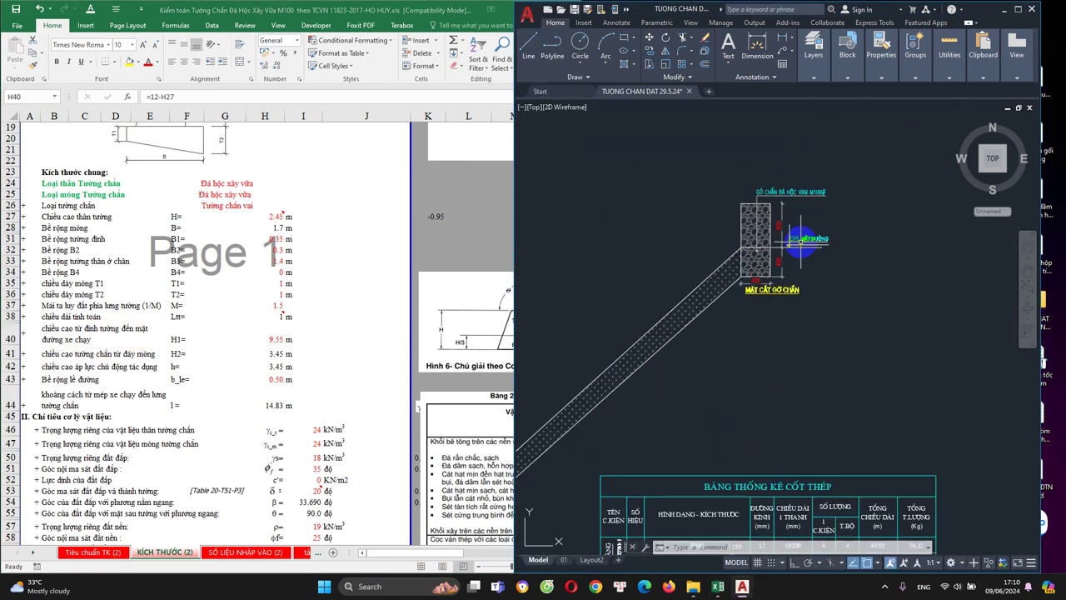
scroll(727, 302, "down", 1)
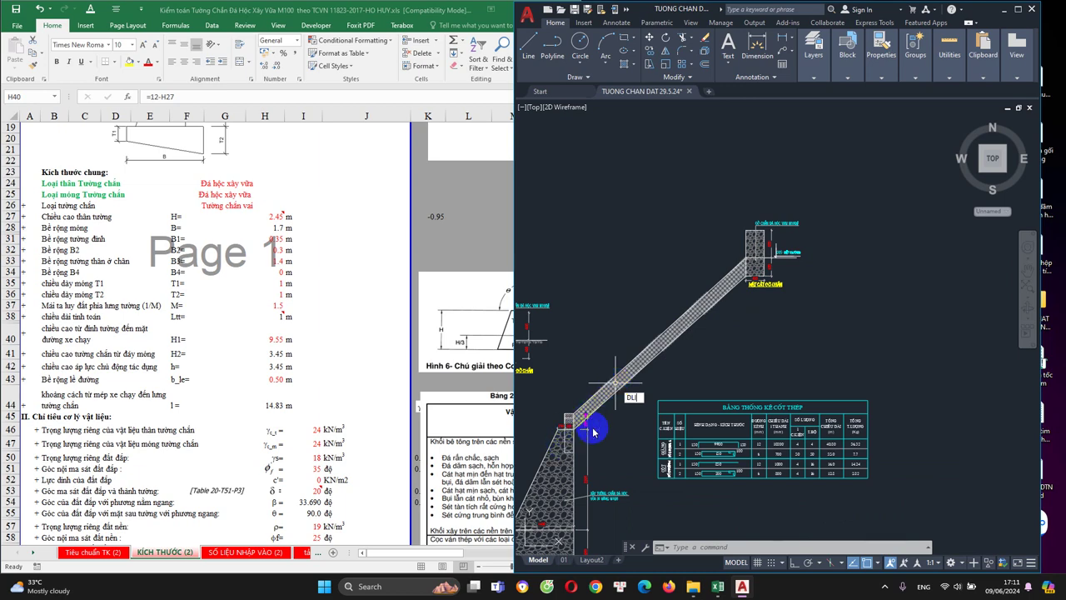
key("Return")
scroll(575, 398, "up", 2)
left_click(580, 401)
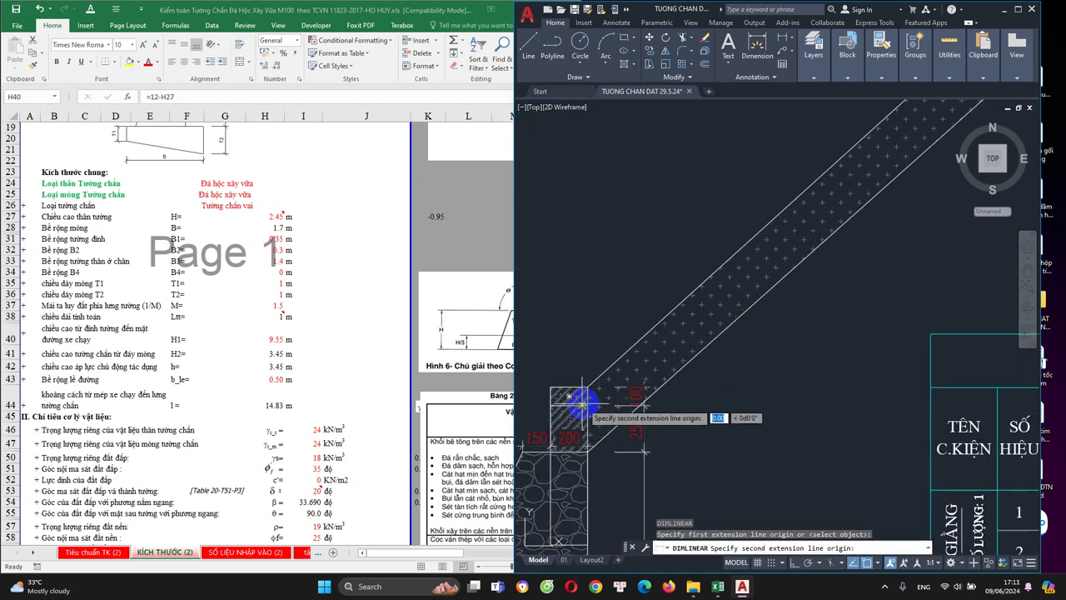
scroll(667, 350, "down", 2)
scroll(762, 281, "up", 3)
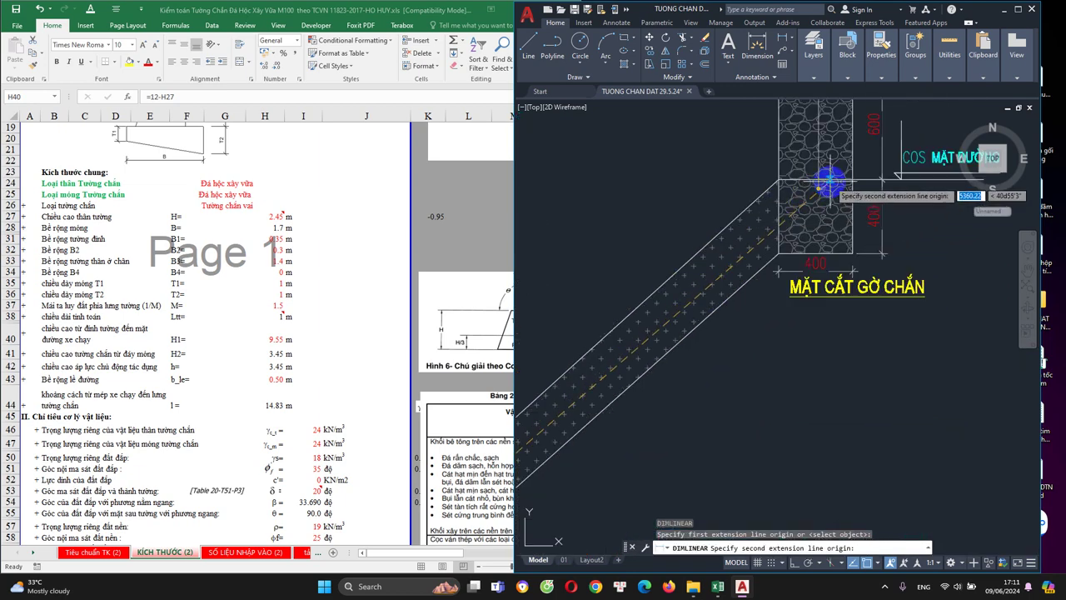
left_click(831, 181)
scroll(831, 182, "down", 2)
left_click(909, 341)
Step: Select and erase the temporary 3511 dimension with the E command
scroll(909, 341, "up", 3)
left_click(917, 312)
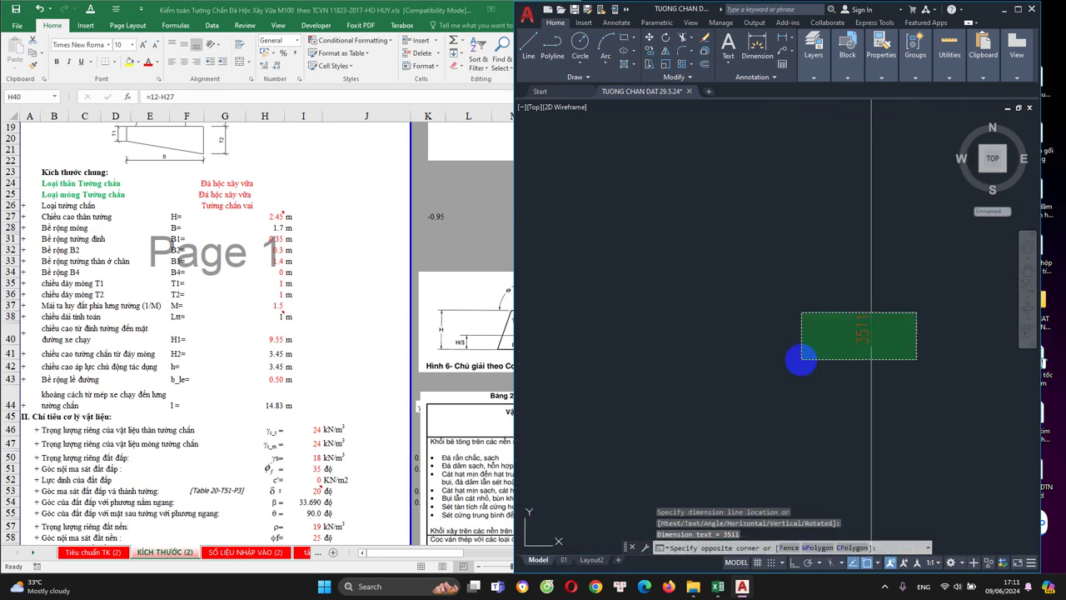
left_click(802, 360)
scroll(801, 360, "down", 3)
type("e")
key("Return")
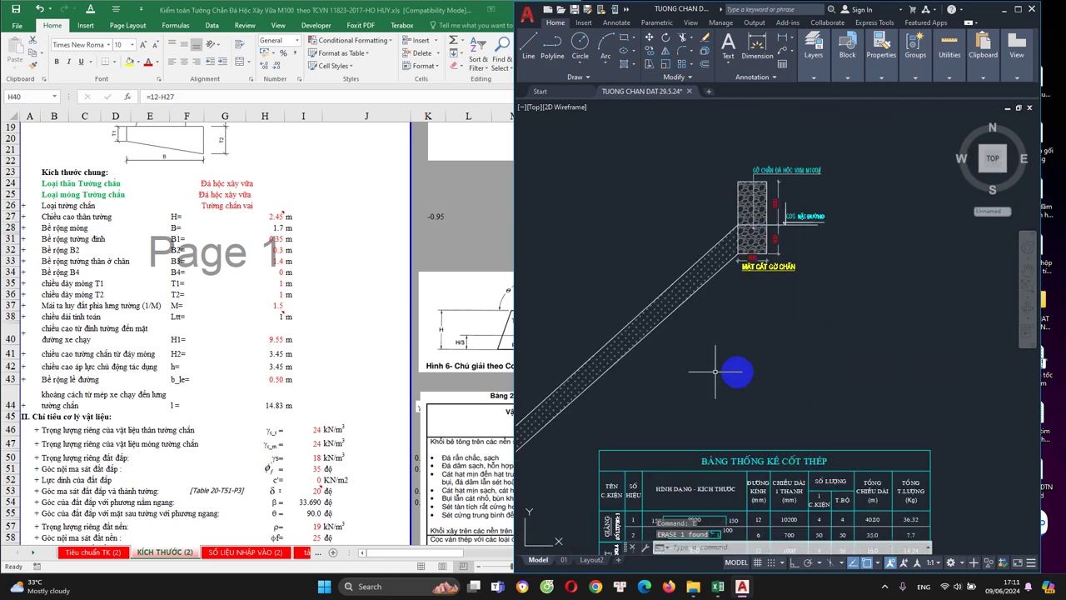
Step: Open the H1 formula in H40 and pan the drawing to show the whole wall
left_click(269, 414)
double_click(276, 339)
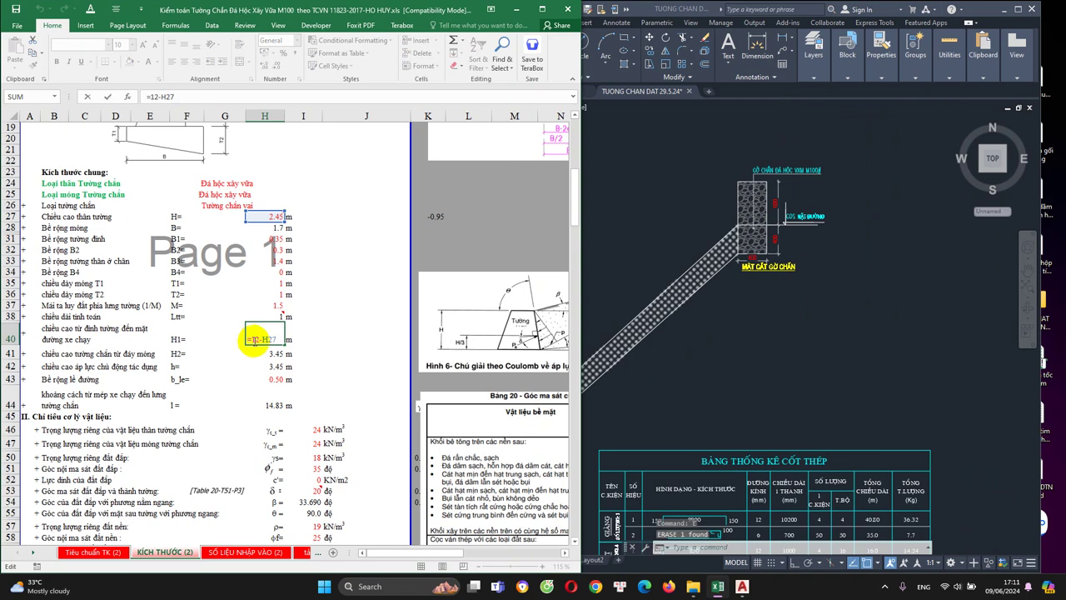
left_click(662, 409)
scroll(661, 409, "down", 3)
left_click_drag(785, 358, 841, 272)
scroll(671, 337, "up", 3)
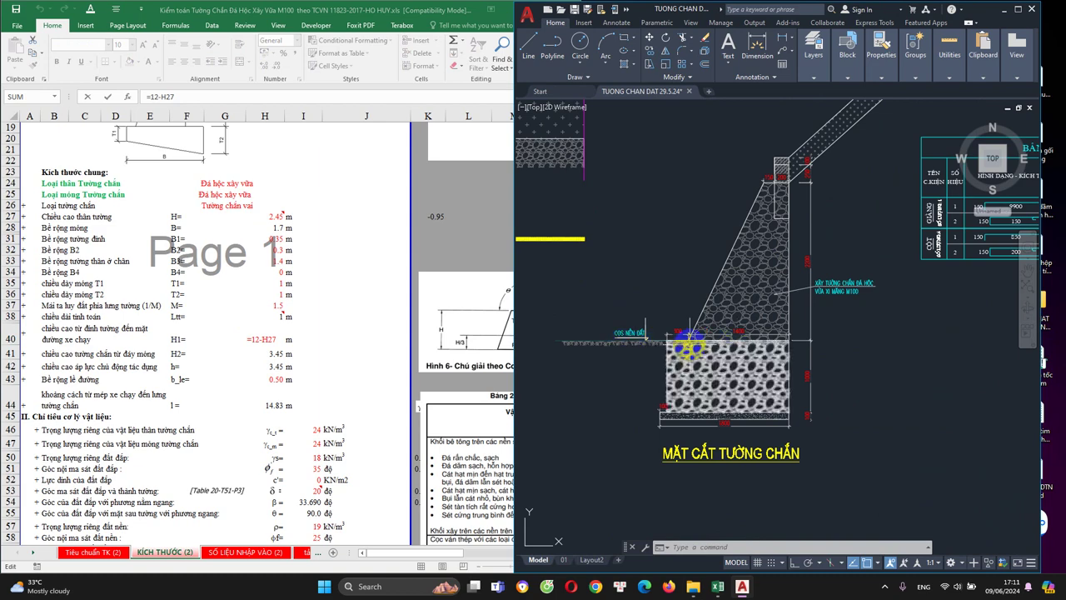
scroll(687, 343, "down", 2)
scroll(704, 343, "up", 2)
scroll(658, 349, "up", 1)
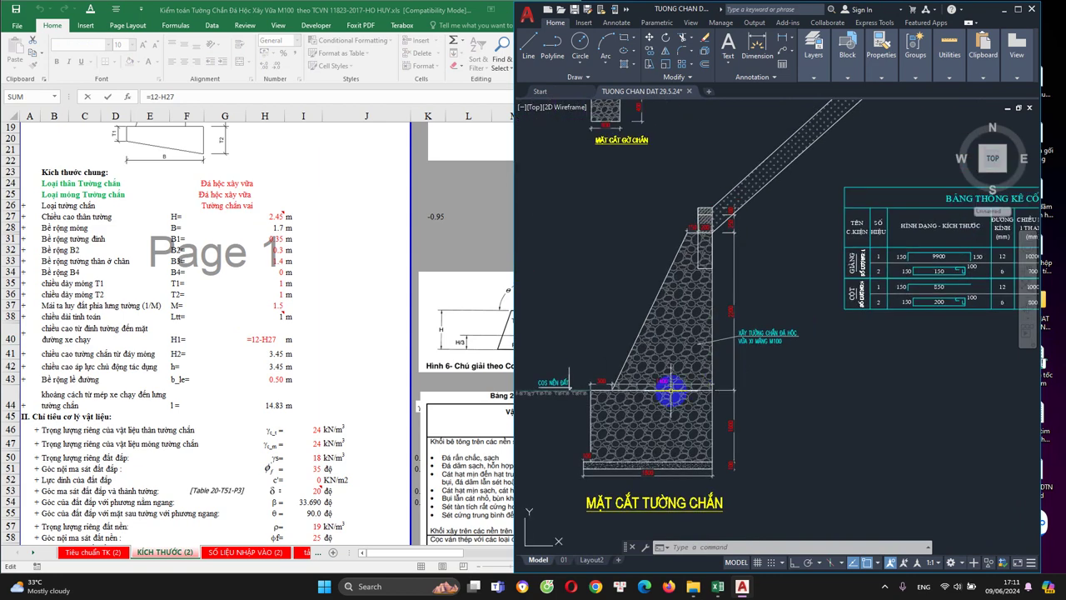
Step: Re-check the drawing and leave the H40 formula unchanged at 9.55
left_click(263, 340)
left_click(836, 360)
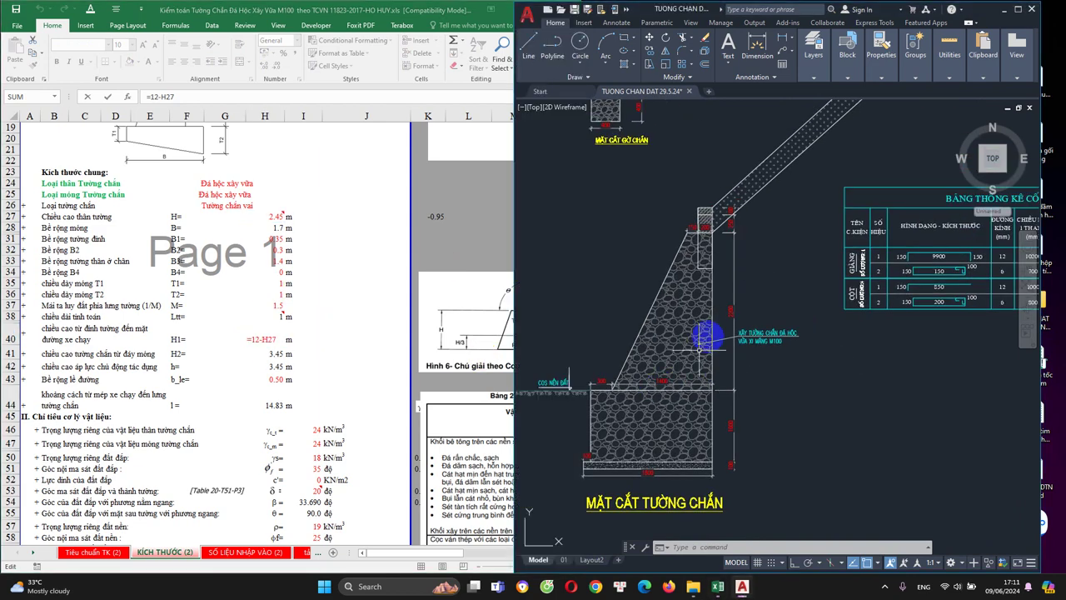
scroll(714, 203, "up", 1)
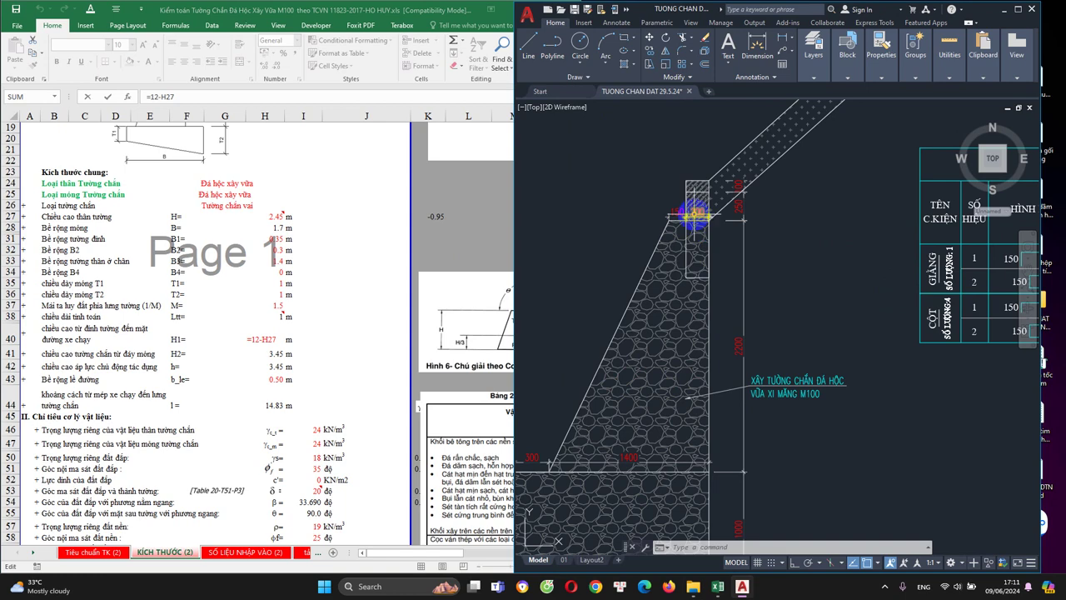
left_click(241, 293)
key("Escape")
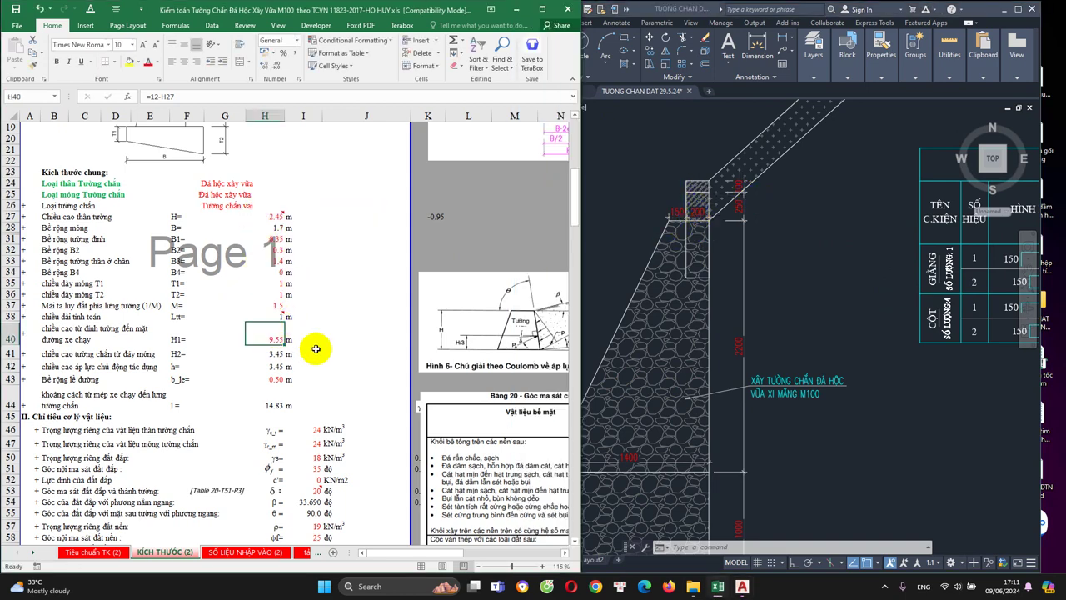
Step: Open the H2 formula in H41 and leave it unchanged at 3.45
left_click(761, 344)
scroll(683, 416, "down", 3)
scroll(587, 371, "up", 2)
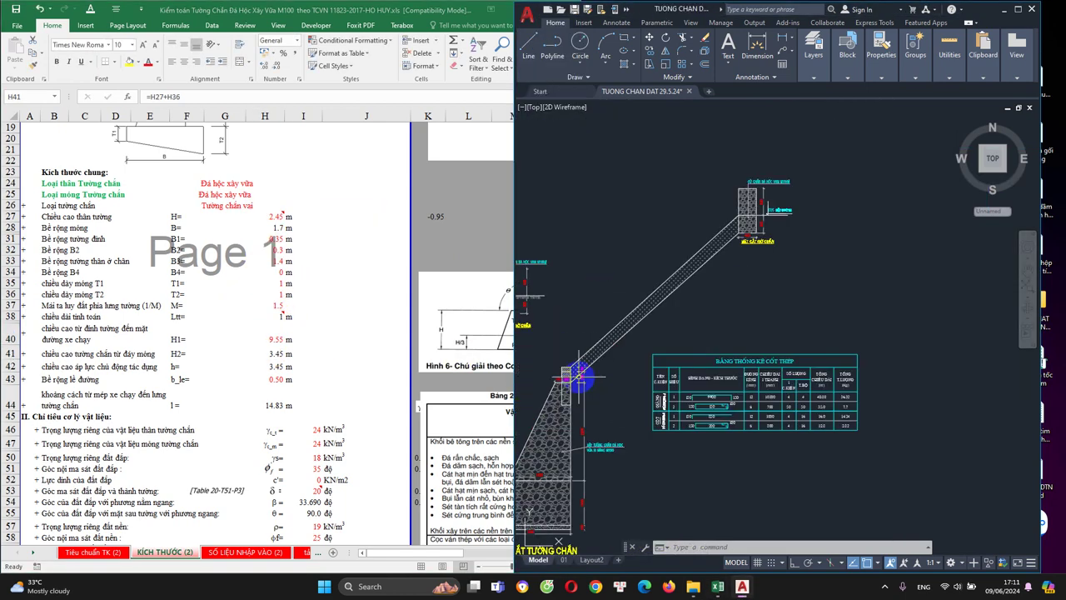
scroll(783, 254, "down", 3)
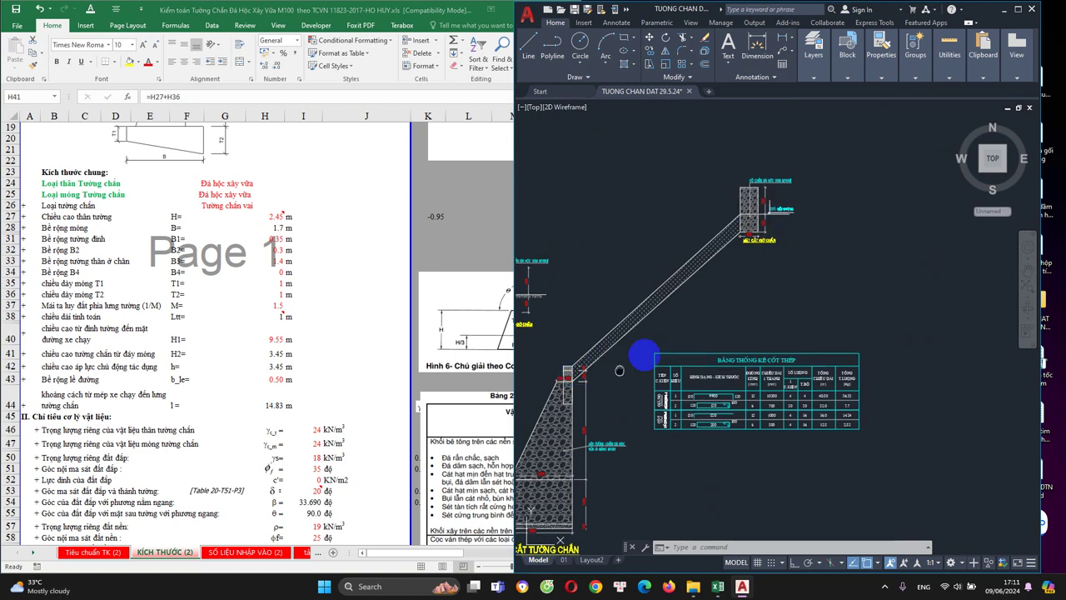
scroll(642, 357, "up", 3)
left_click(287, 398)
scroll(208, 325, "down", 1)
double_click(276, 320)
key("Escape")
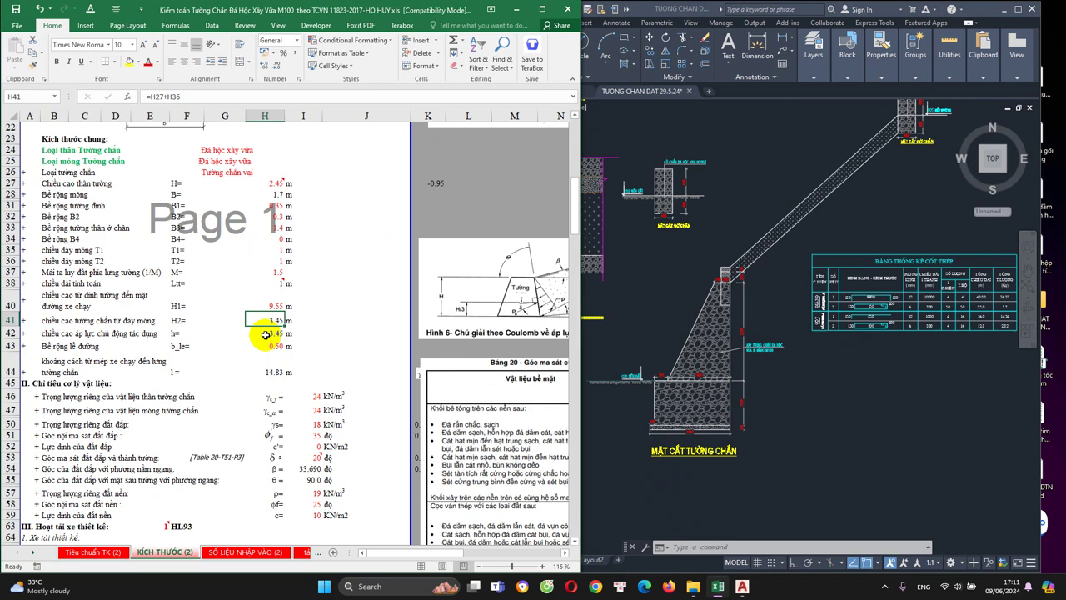
Step: Compare the foundation-bottom height with the drawing, then reopen H41 and keep =H27+H36 at 3.45
scroll(261, 322, "up", 1)
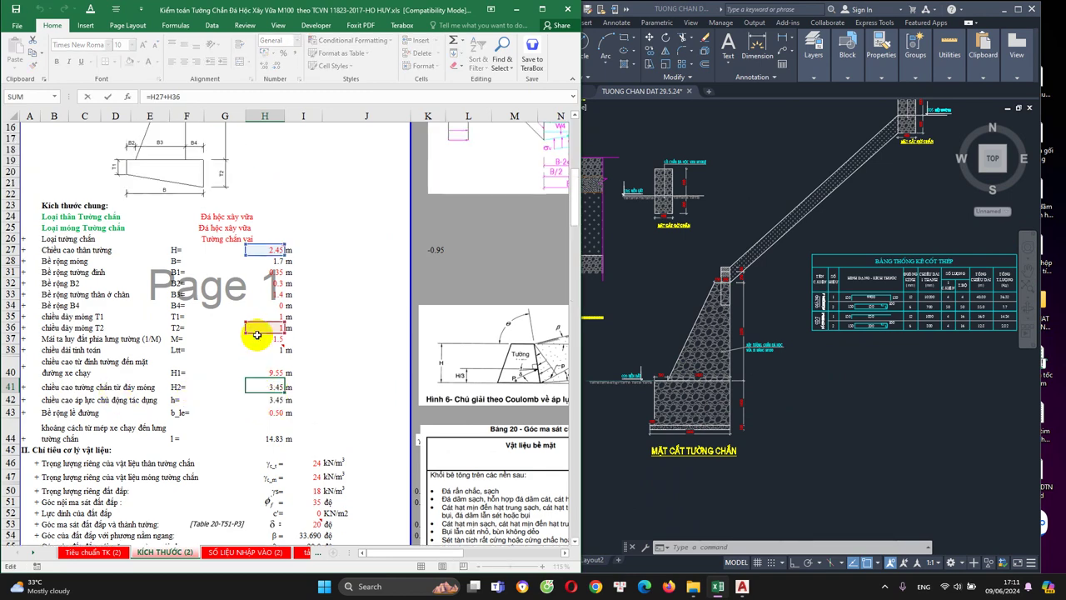
scroll(261, 321, "up", 1)
scroll(266, 316, "up", 1)
scroll(275, 308, "up", 1)
left_click(690, 419)
scroll(689, 419, "up", 3)
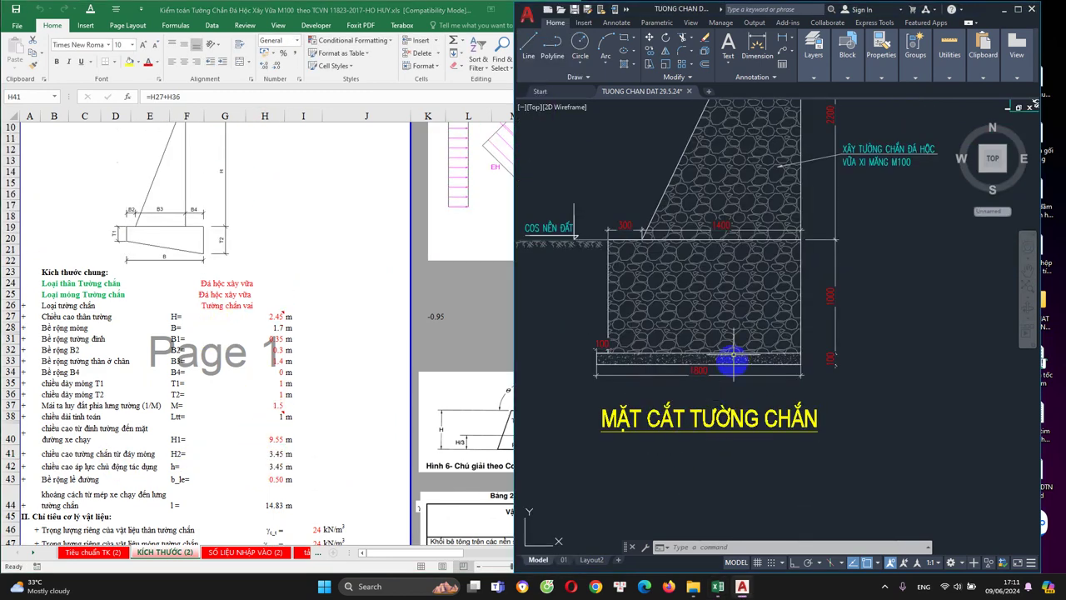
scroll(783, 360, "down", 1)
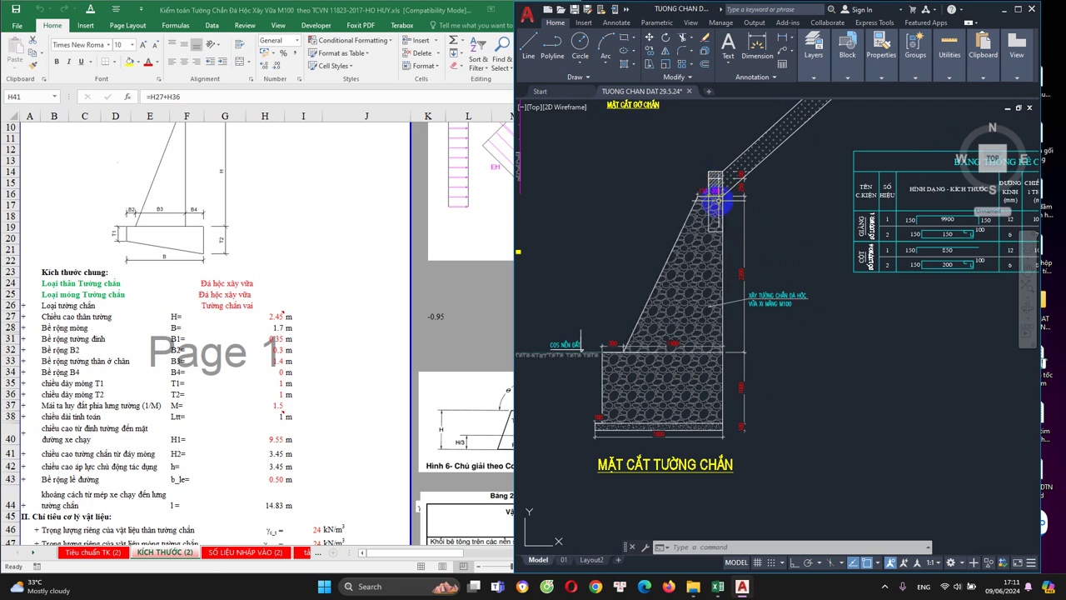
left_click(271, 417)
double_click(264, 451)
scroll(303, 409, "down", 1)
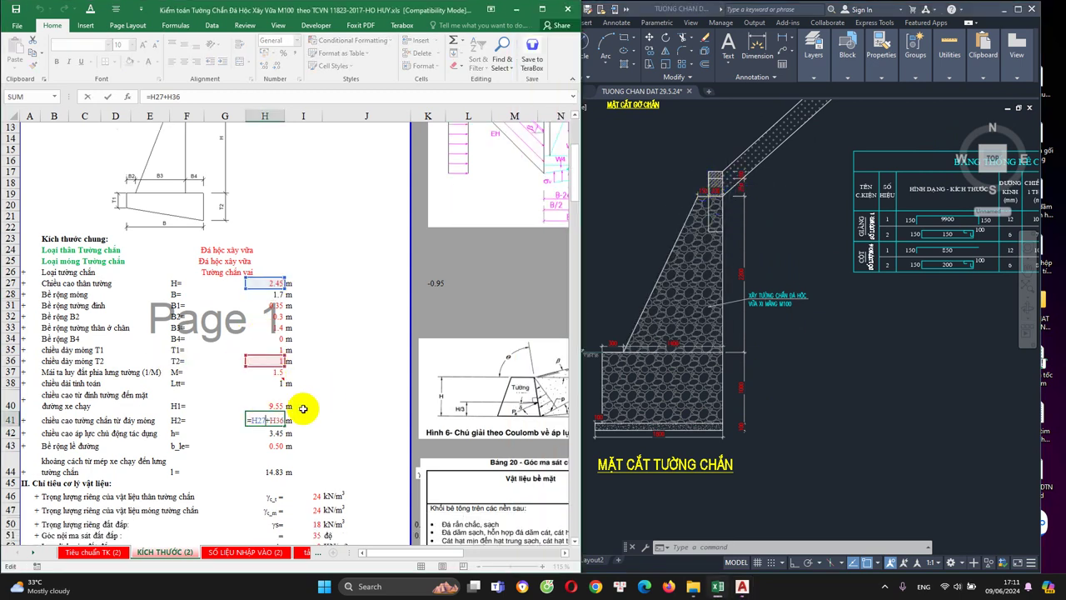
scroll(303, 408, "down", 2)
key("Escape")
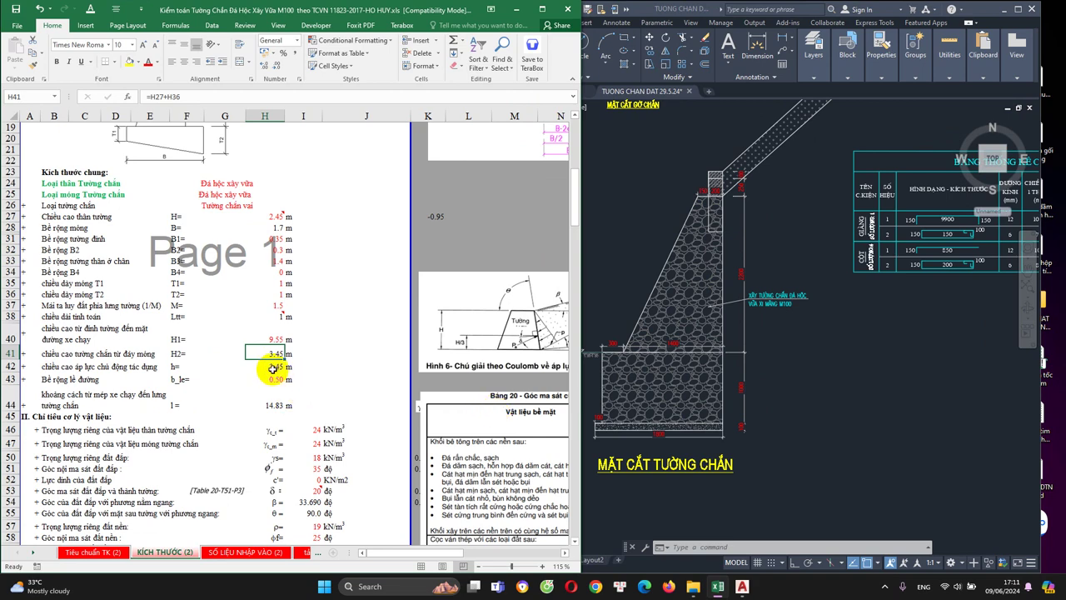
scroll(274, 369, "up", 1)
Step: Glance at the wall drawing, then browse the SỐ LIỆU NHẬP VÀO (2), tải trọng and KÍCH THƯỚC (2) sheets
scroll(274, 369, "up", 5)
left_click(707, 395)
left_click(358, 418)
left_click(276, 551)
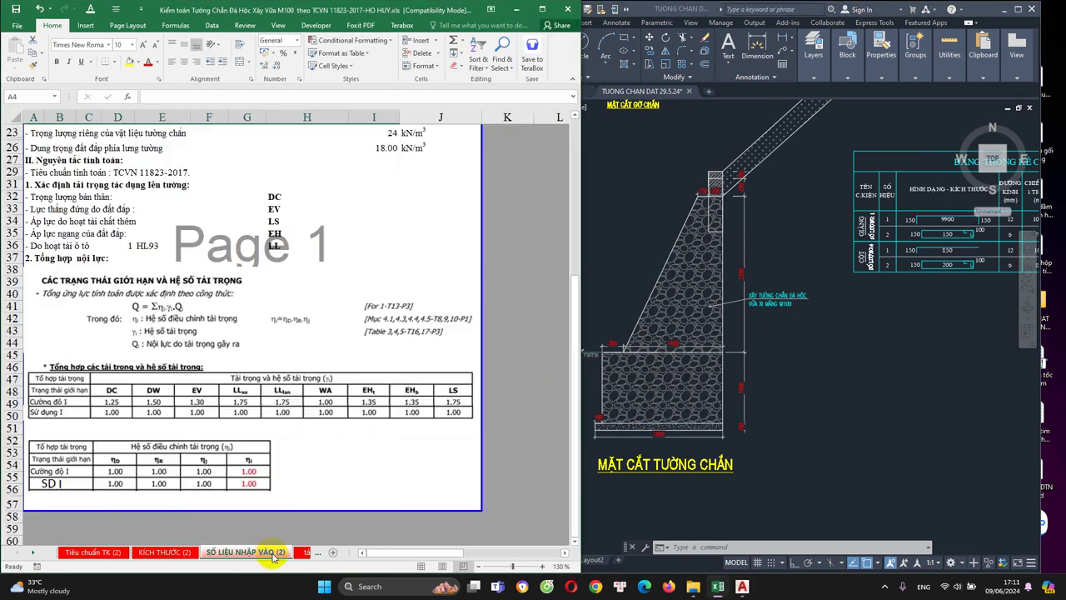
left_click(302, 553)
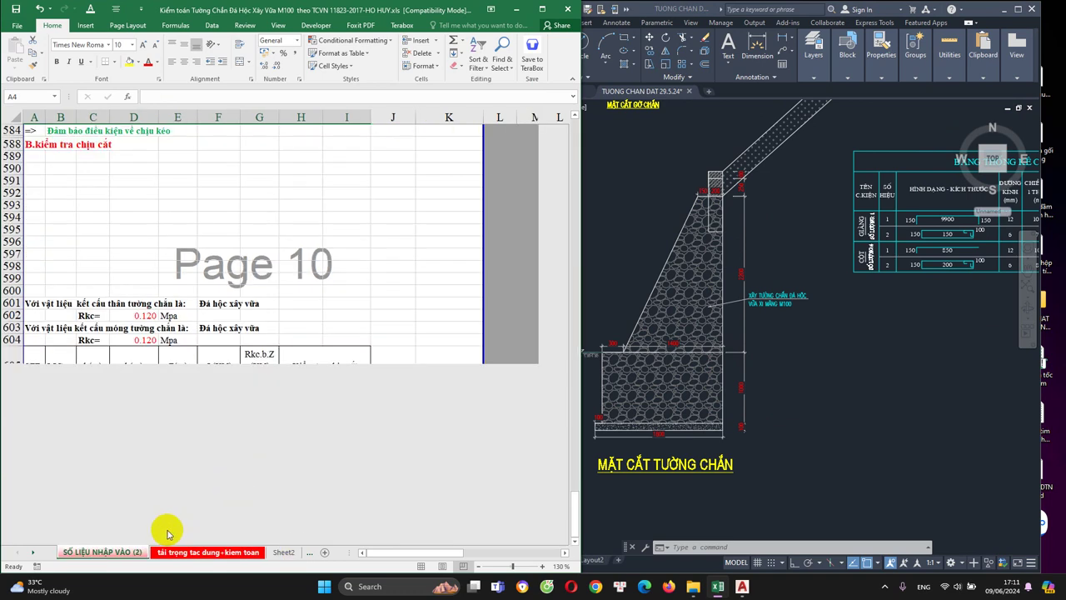
left_click(71, 554)
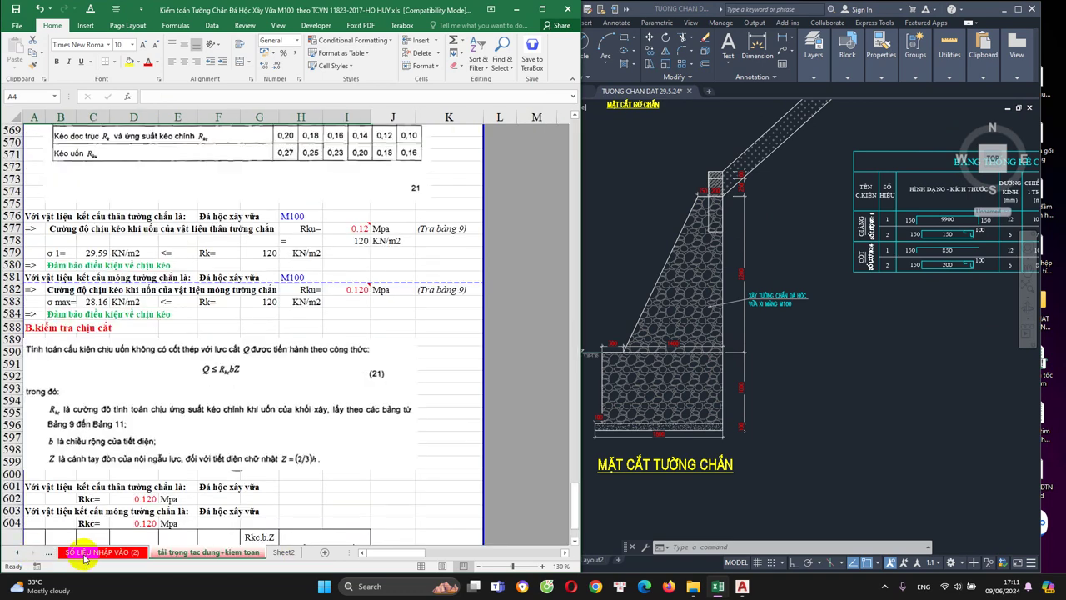
left_click(17, 552)
left_click(90, 552)
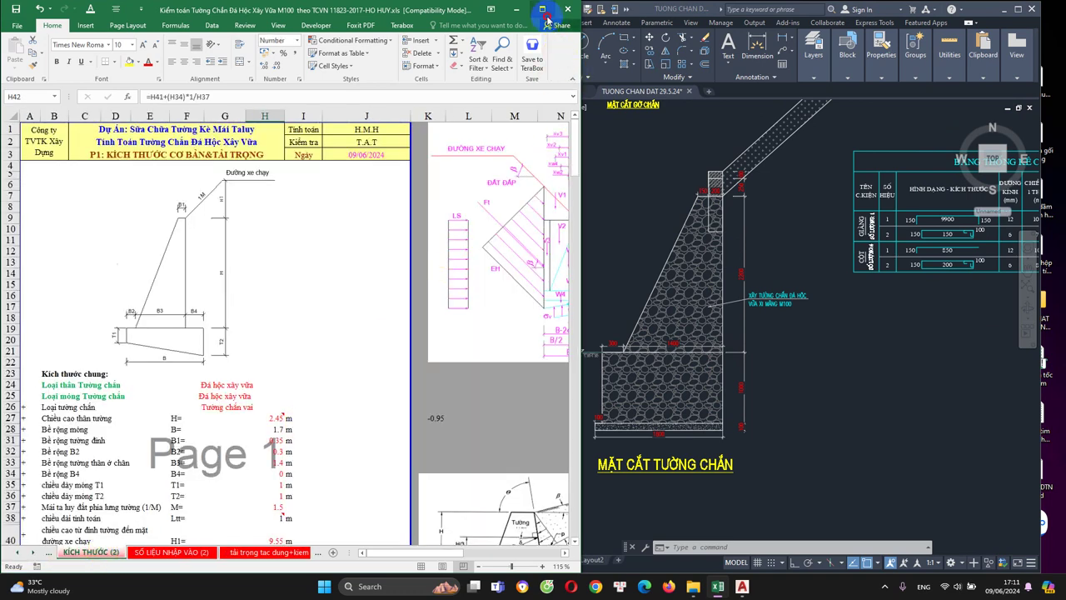
Step: Maximize Excel and scroll the tải trọng tac dung-kiem toan sheet to the eccentricity diagram near row 136
left_click(542, 10)
left_click(615, 279)
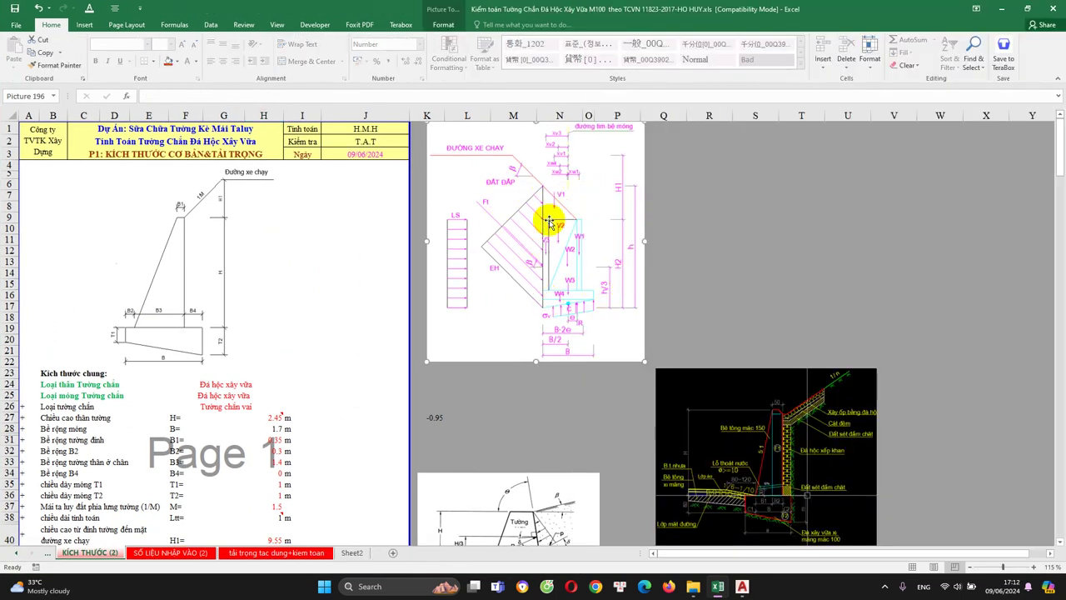
left_click(294, 550)
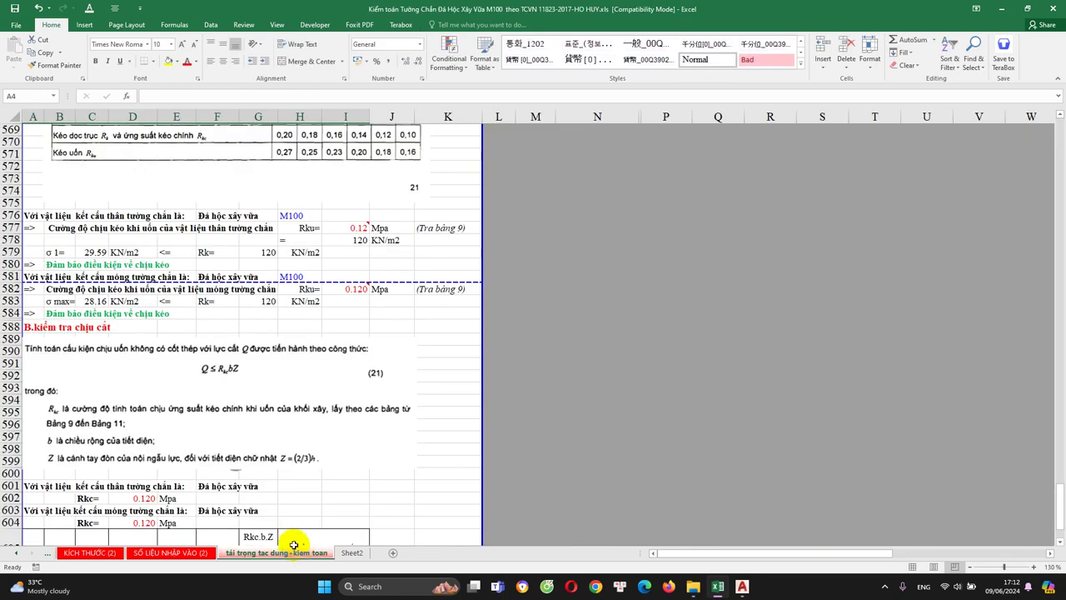
left_click(208, 553)
scroll(266, 458, "up", 1)
scroll(266, 500, "up", 2)
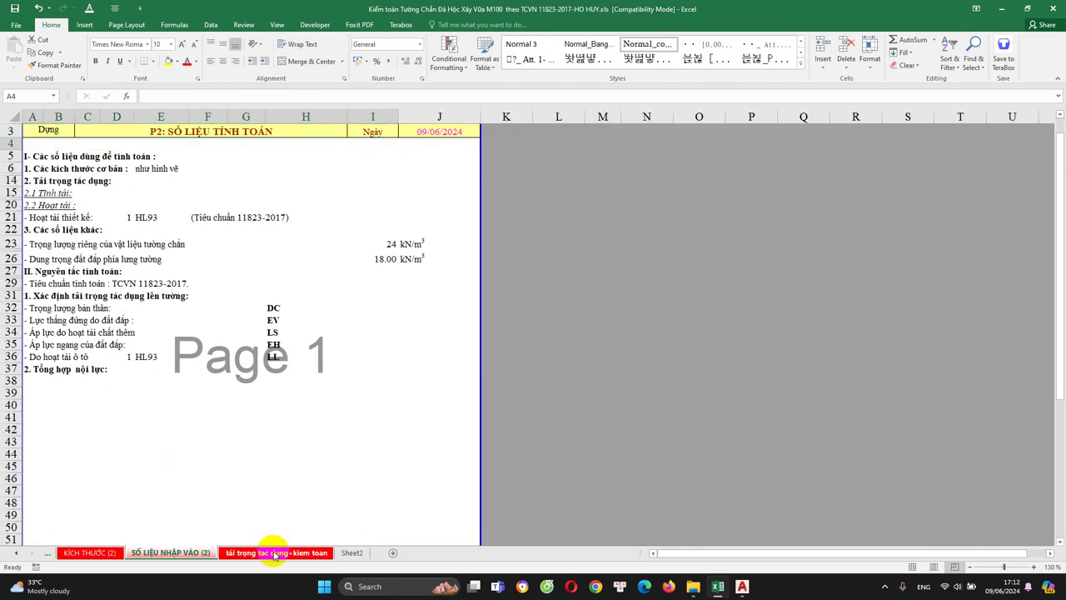
left_click(275, 552)
scroll(850, 290, "up", 4)
mouse_move(1061, 498)
left_mouse_down()
mouse_move(1062, 204)
mouse_move(1062, 225)
left_mouse_up()
scroll(274, 354, "down", 1)
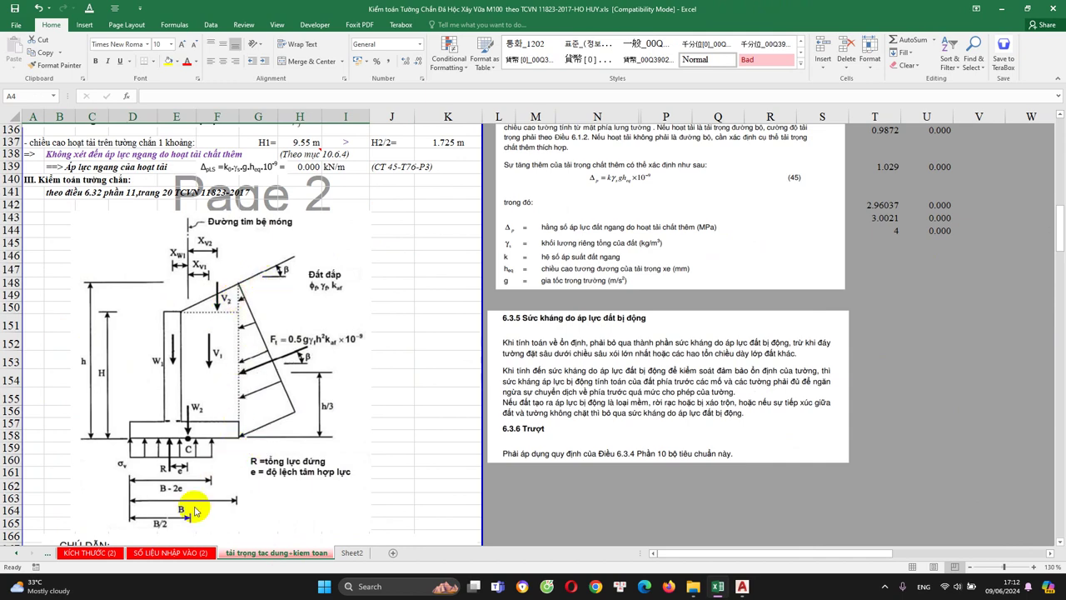
Step: Go to the KÍCH THƯỚC (2) sheet and compare it with the AutoCAD wall drawing
left_click(113, 558)
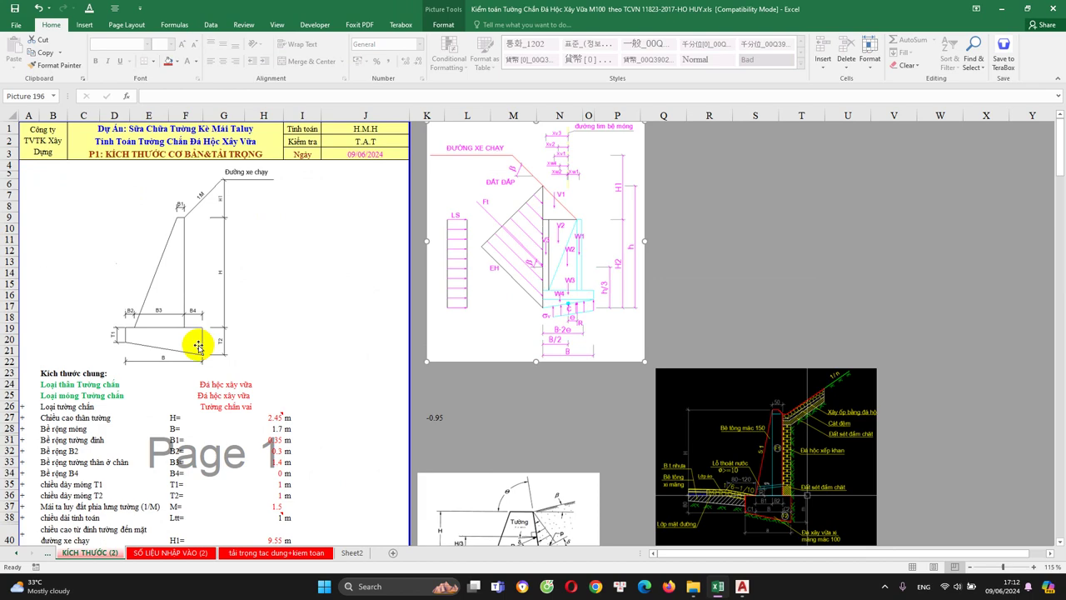
scroll(199, 346, "down", 1)
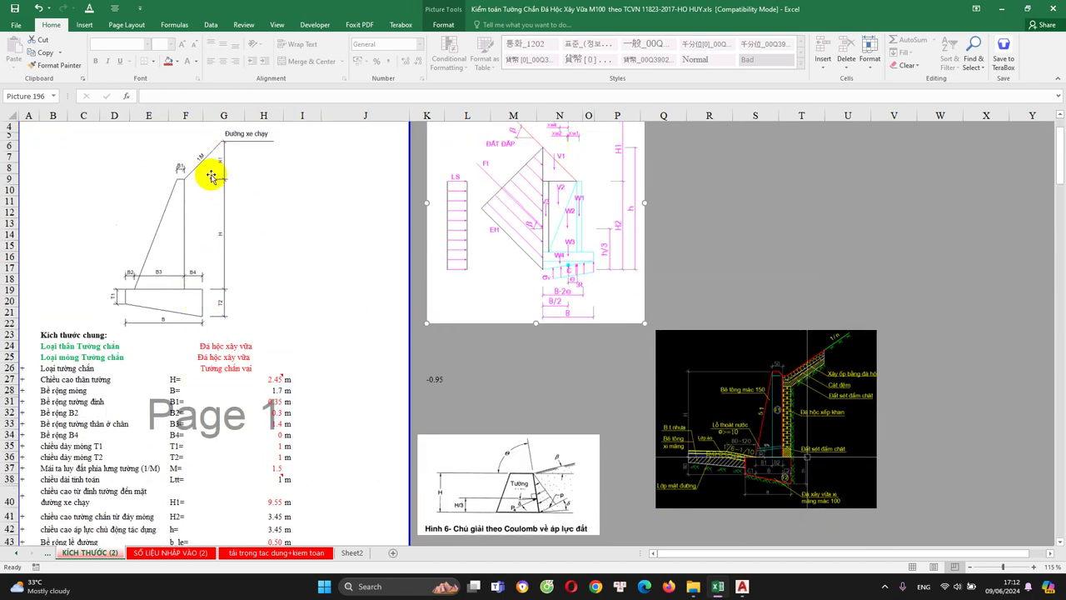
left_click(742, 587)
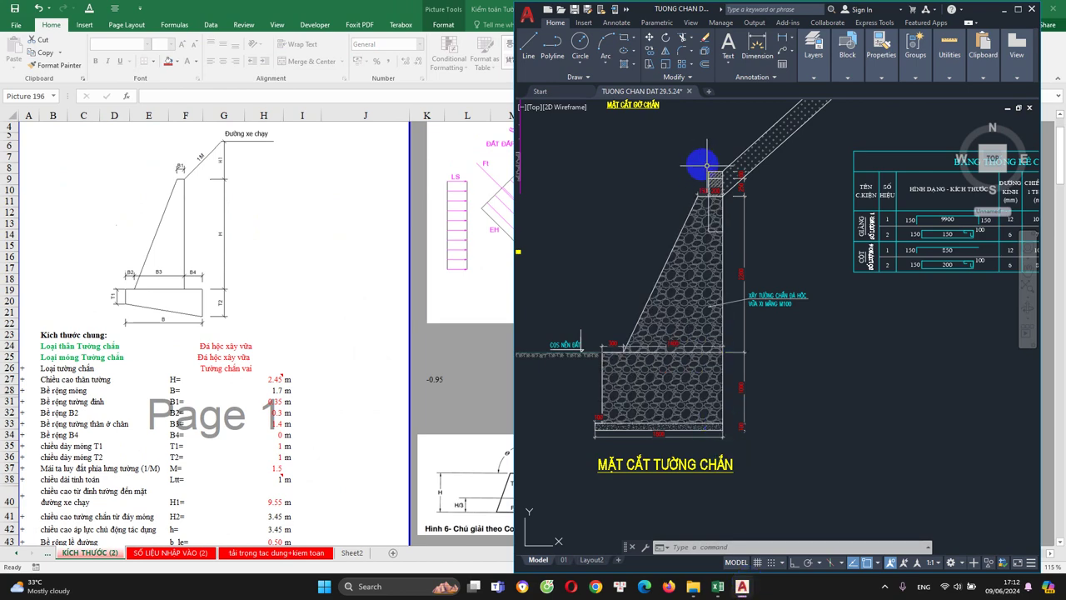
left_click(121, 322)
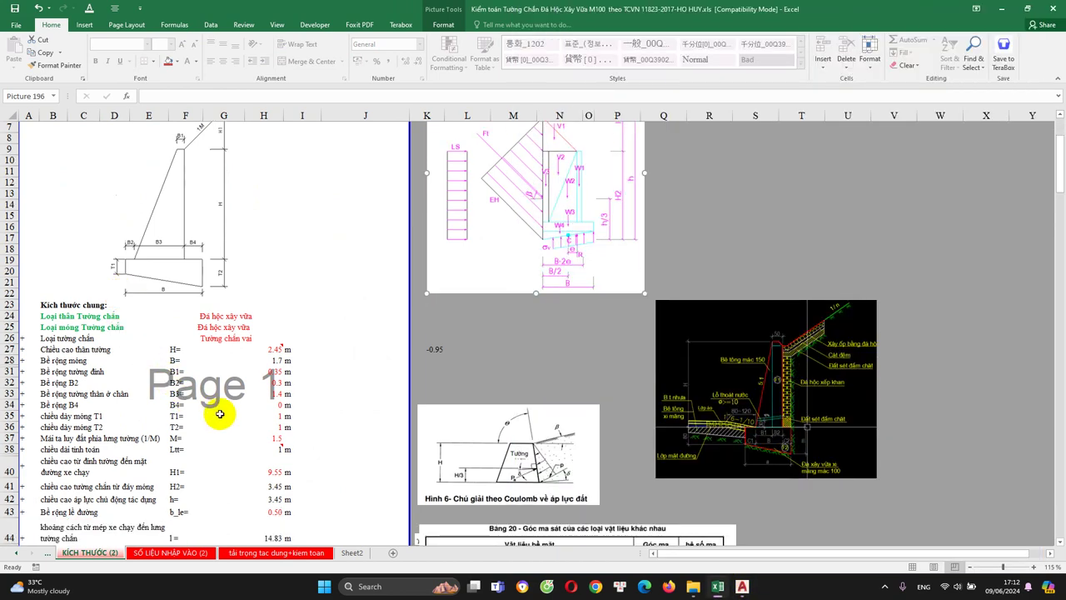
Step: Open cell H42's active-pressure height formula =H41+(H34)*1/H37 for review
scroll(300, 358, "down", 4)
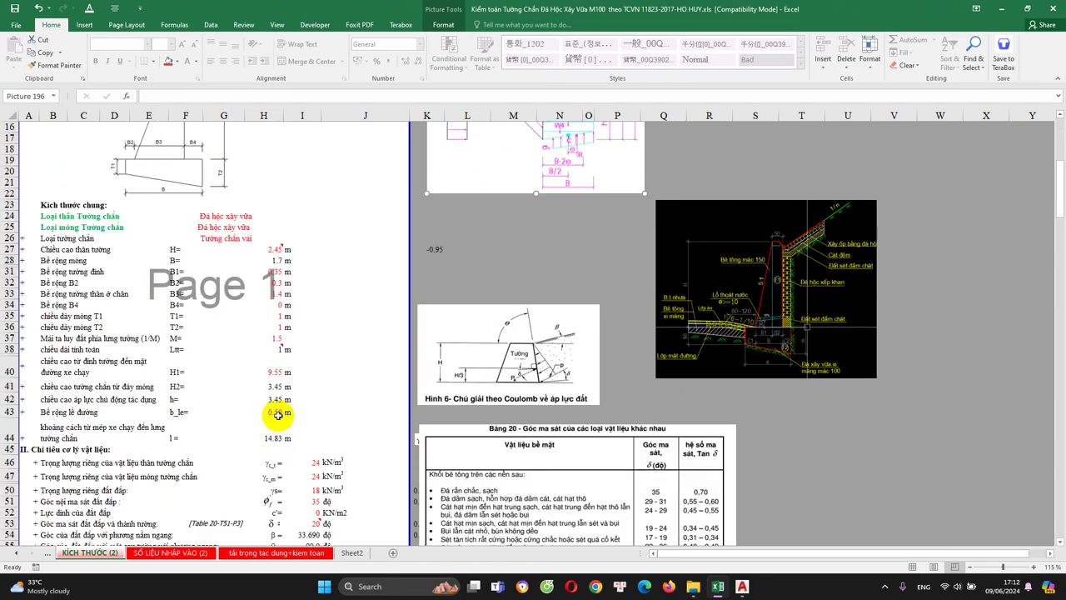
left_click(273, 402)
double_click(268, 401)
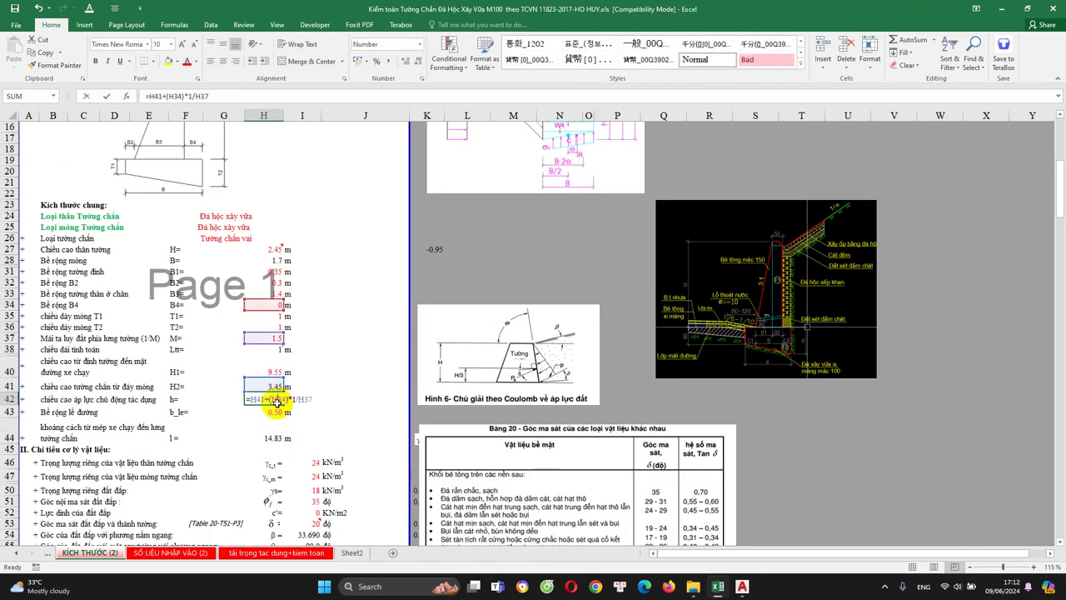
scroll(265, 371, "up", 1)
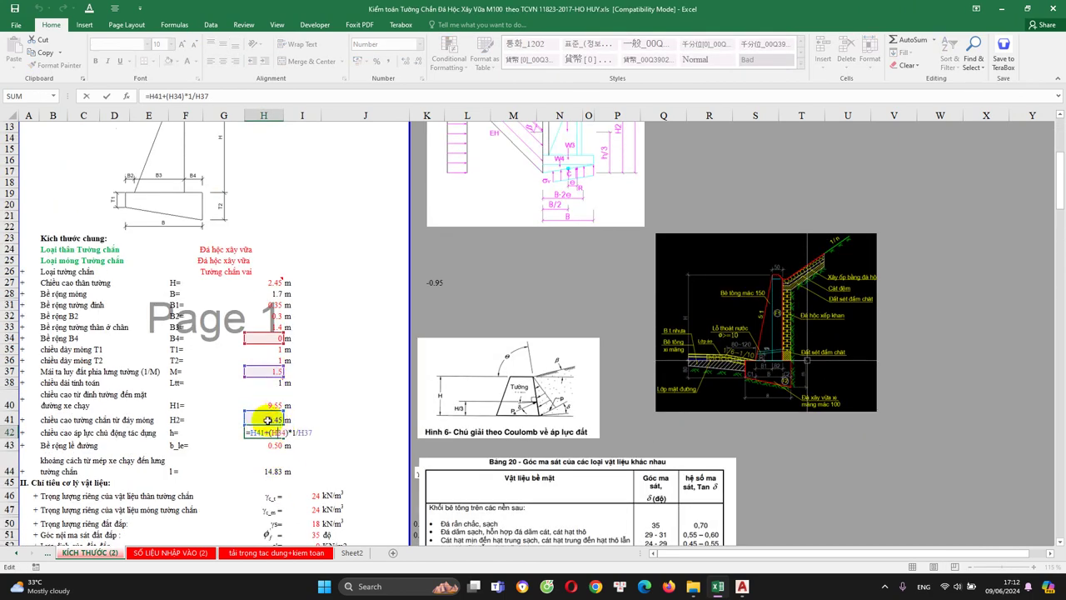
scroll(267, 420, "up", 2)
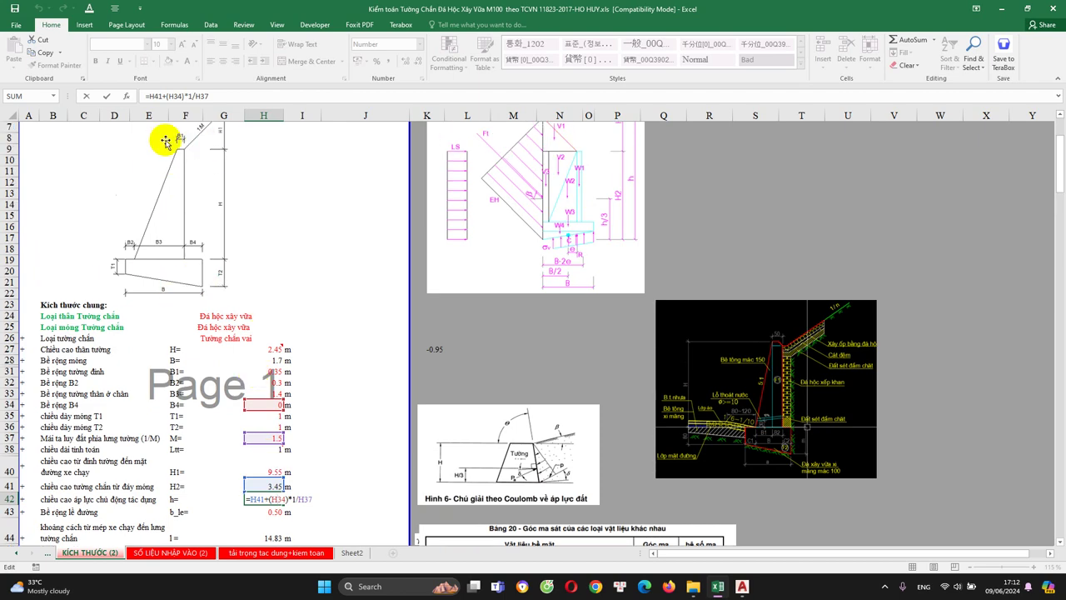
Step: Add a linear dimension (LI) from the wall top to the foundation base, placed beside the wall
left_click(740, 588)
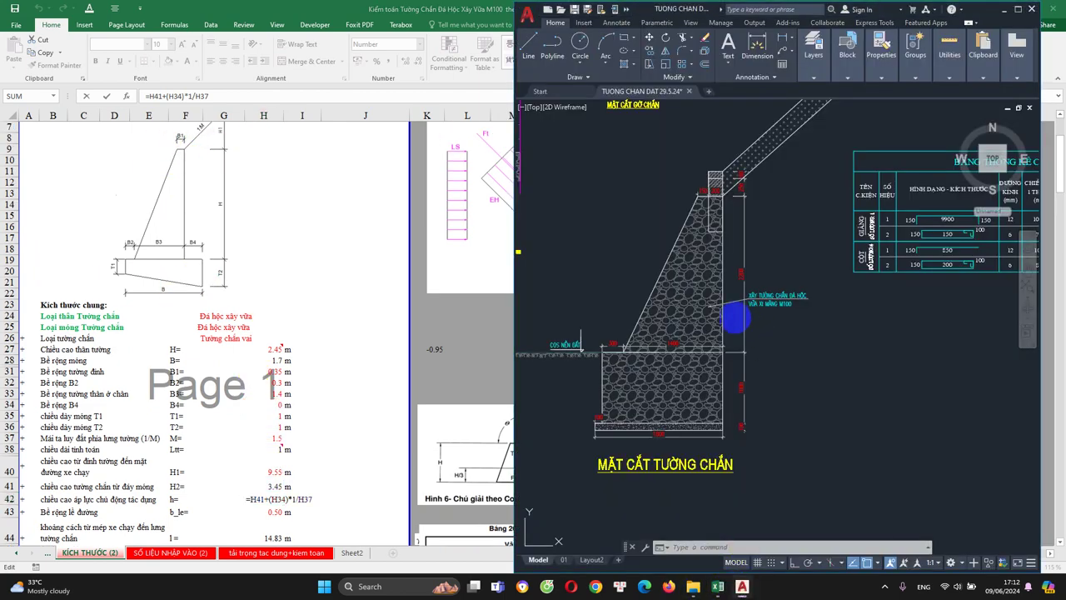
type("LI")
key("Return")
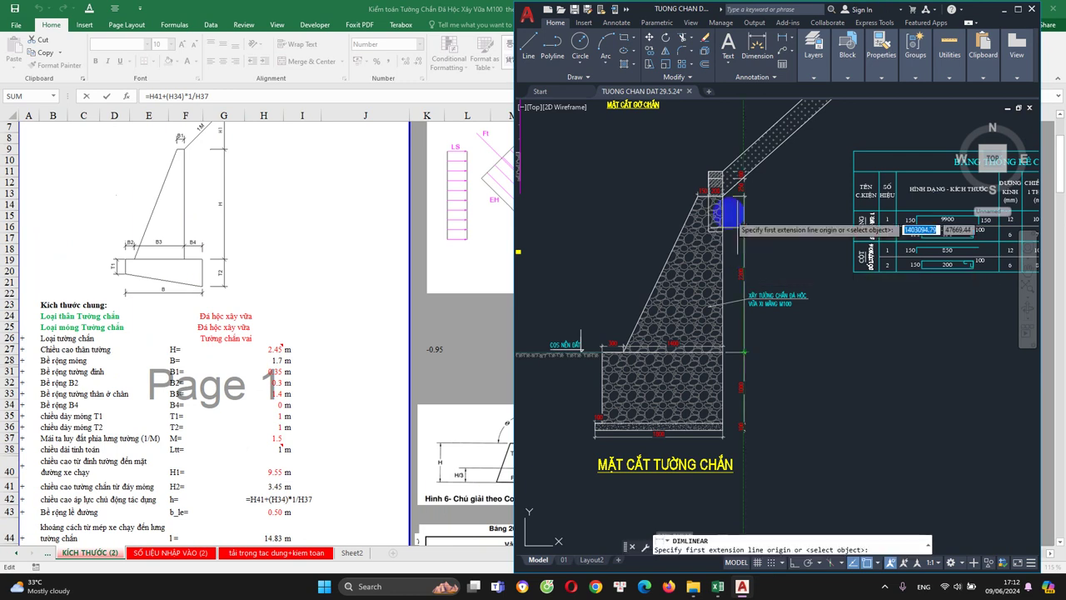
left_click(716, 173)
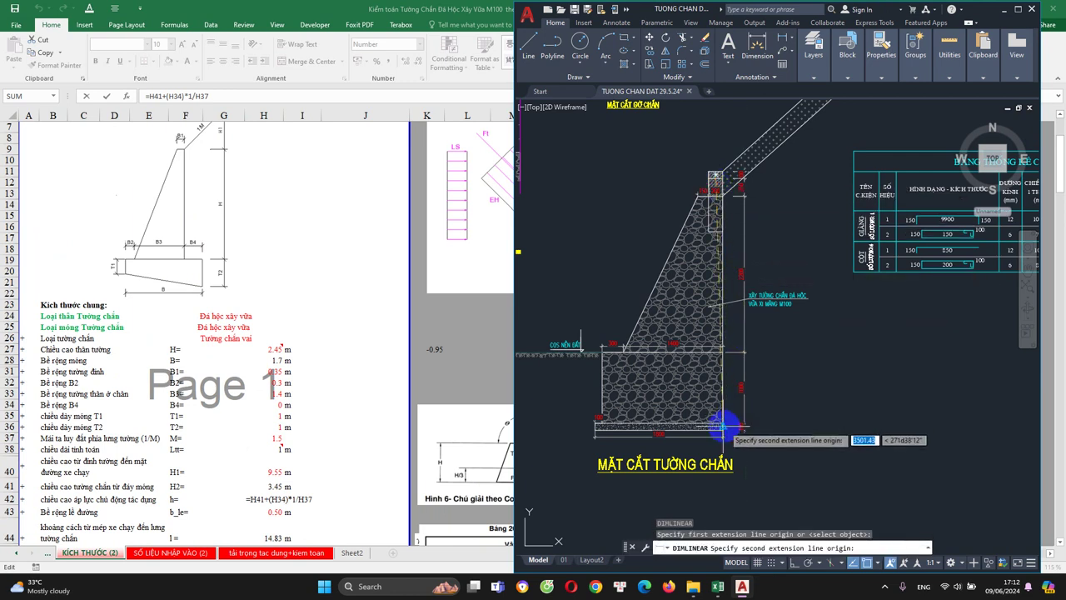
left_click(723, 429)
scroll(787, 368, "up", 3)
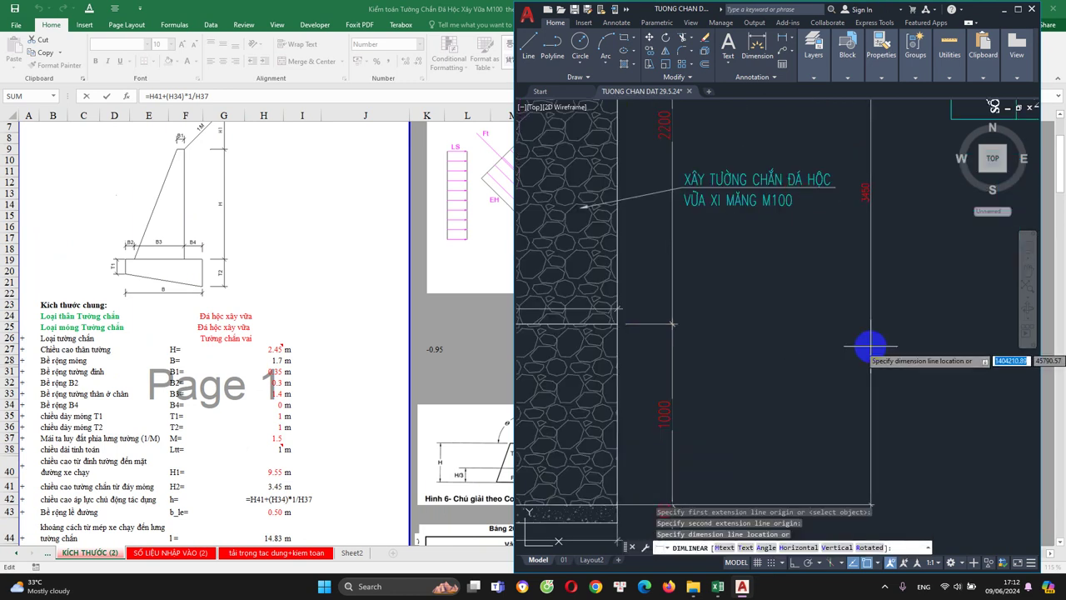
left_click(872, 344)
Step: Leave H42 unchanged at 3.45 m, glance at the tải trọng tac dung-kiem toan sheet, and return to KÍCH THƯỚC (2)
left_click(275, 429)
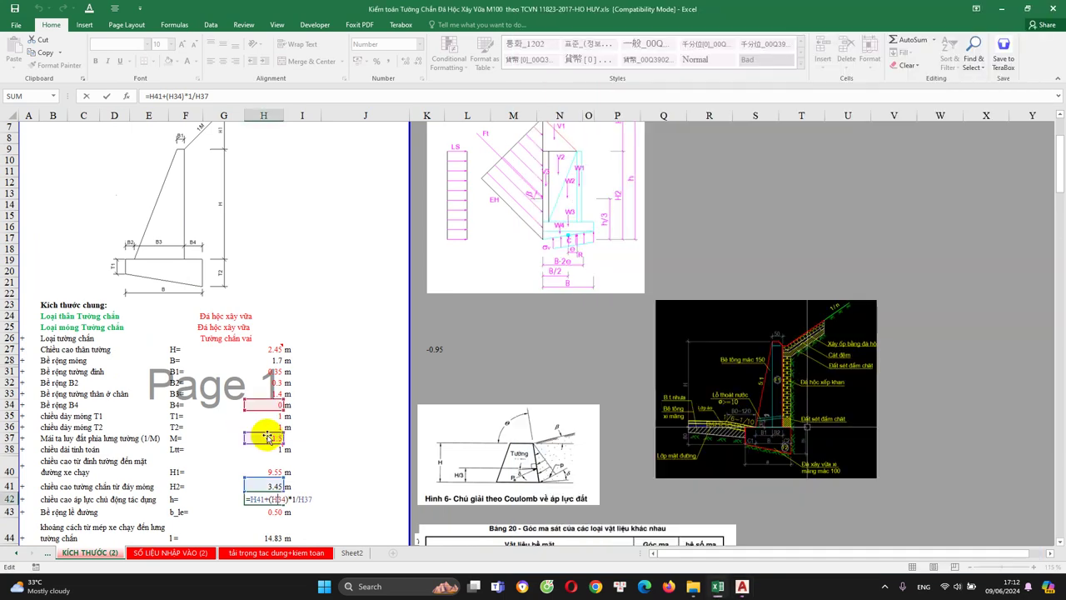
scroll(269, 439, "down", 1)
key("Escape")
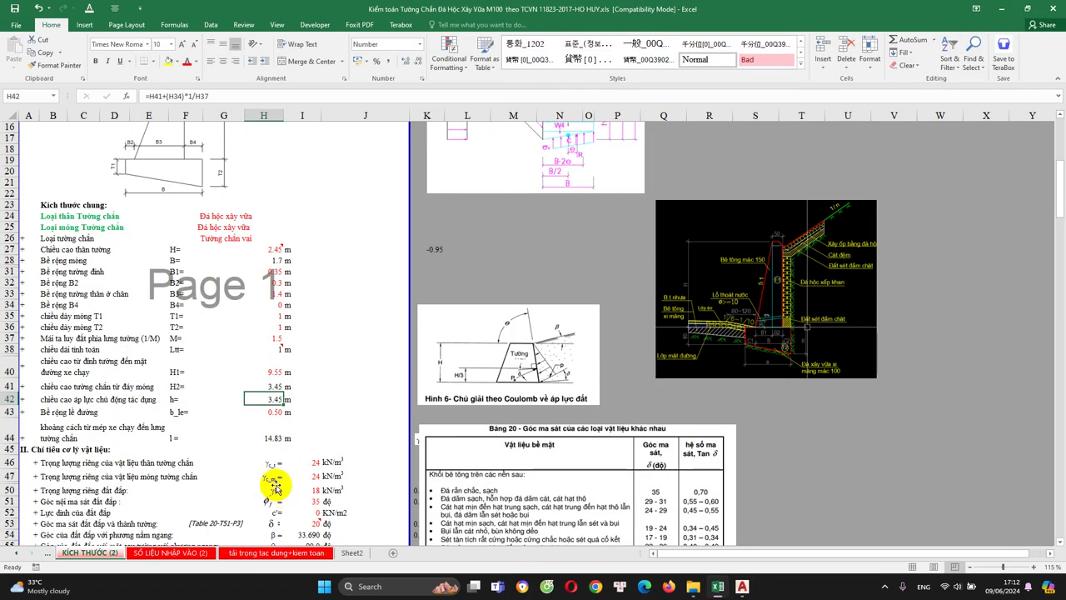
left_click(278, 552)
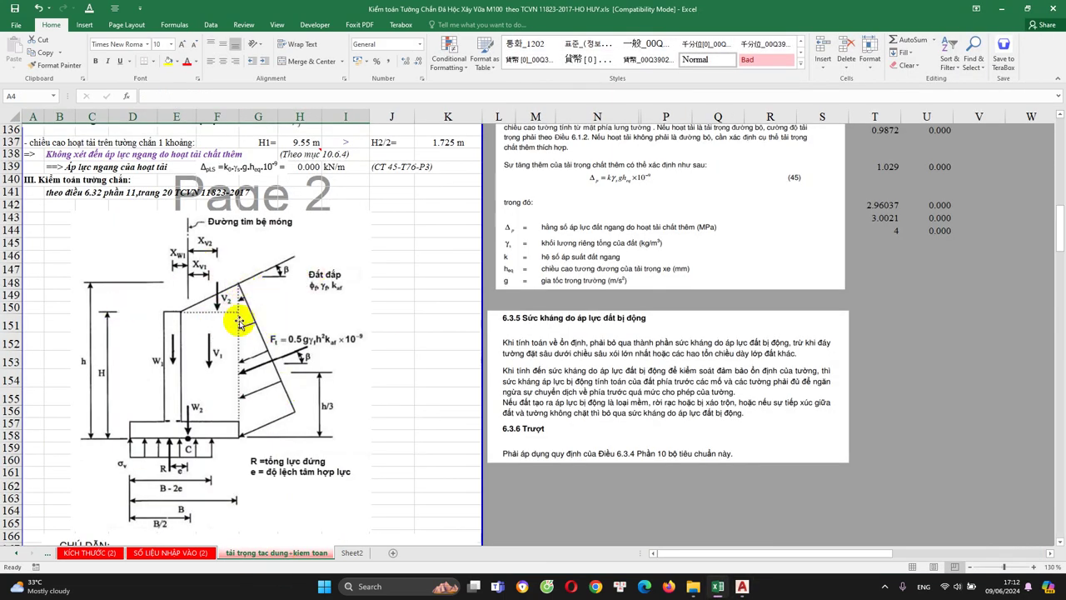
left_click(98, 554)
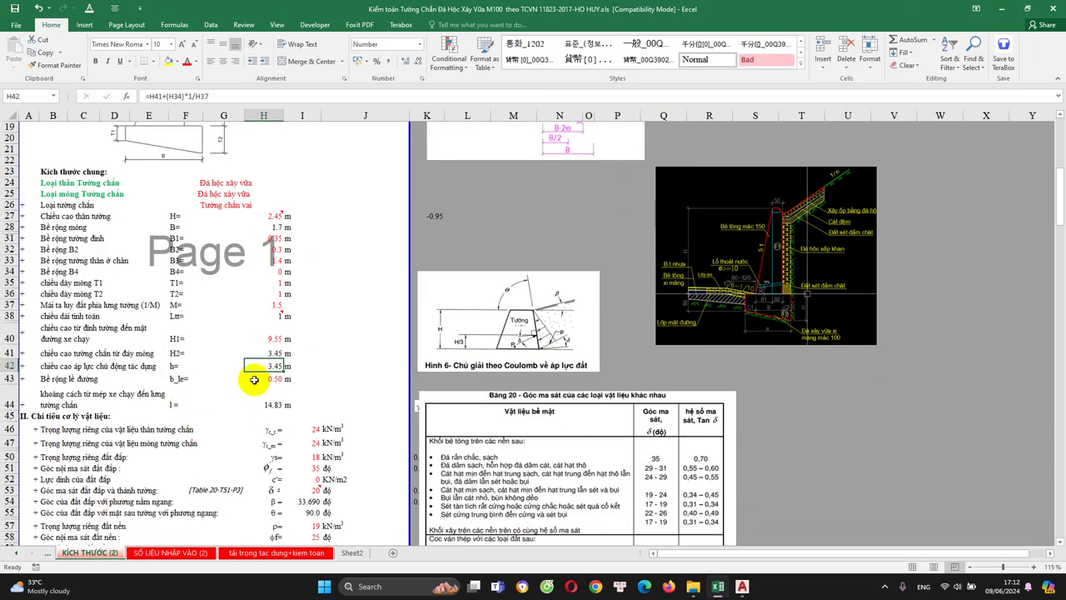
left_click(735, 590)
scroll(725, 409, "down", 5)
scroll(786, 274, "up", 2)
scroll(754, 204, "up", 3)
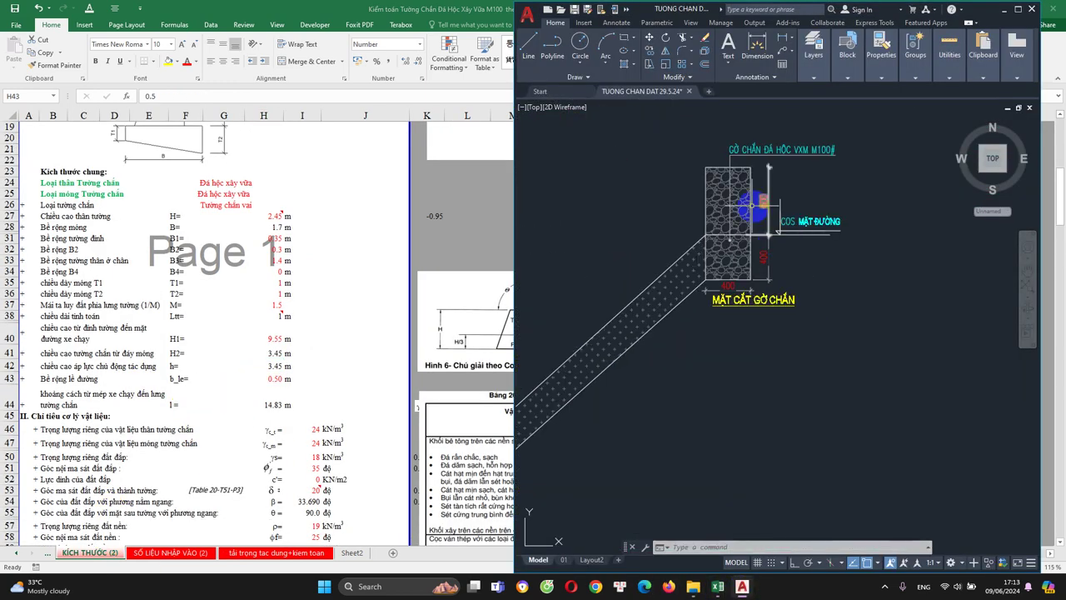
scroll(749, 217, "up", 3)
scroll(718, 282, "down", 3)
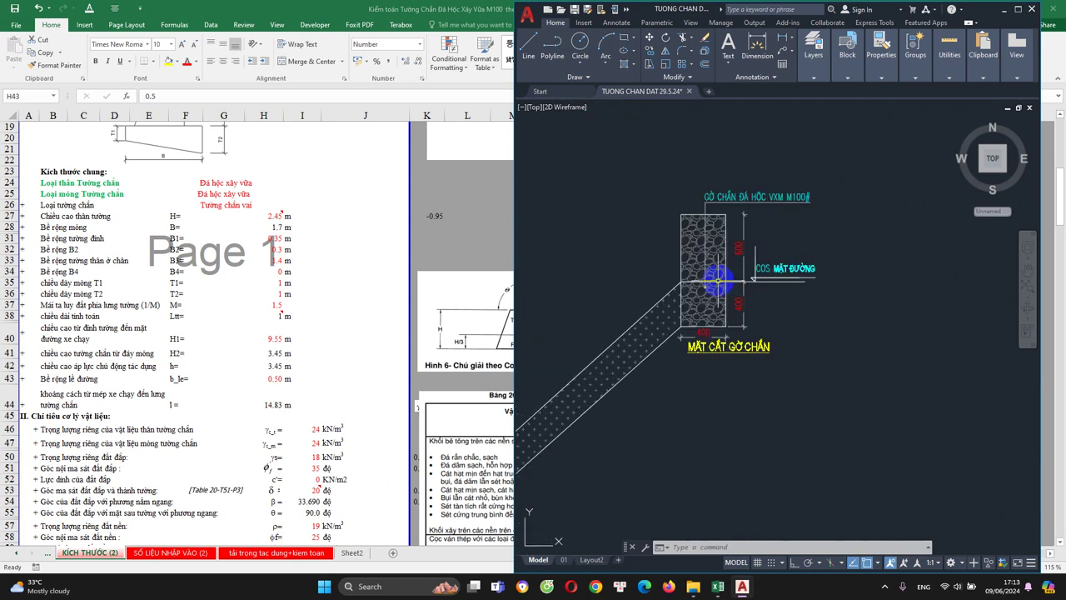
scroll(800, 271, "down", 3)
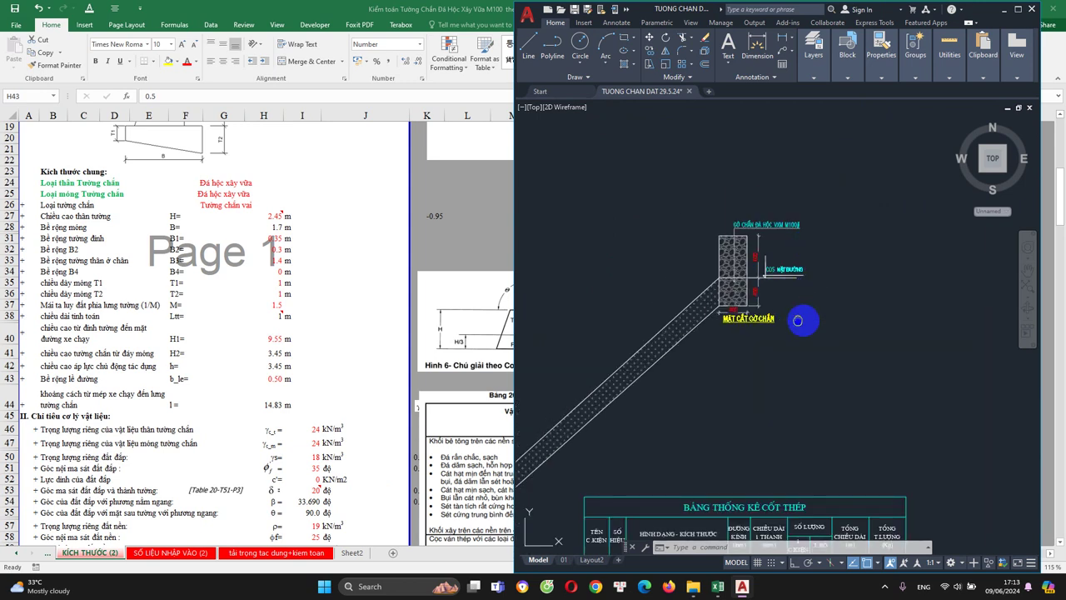
scroll(798, 320, "up", 2)
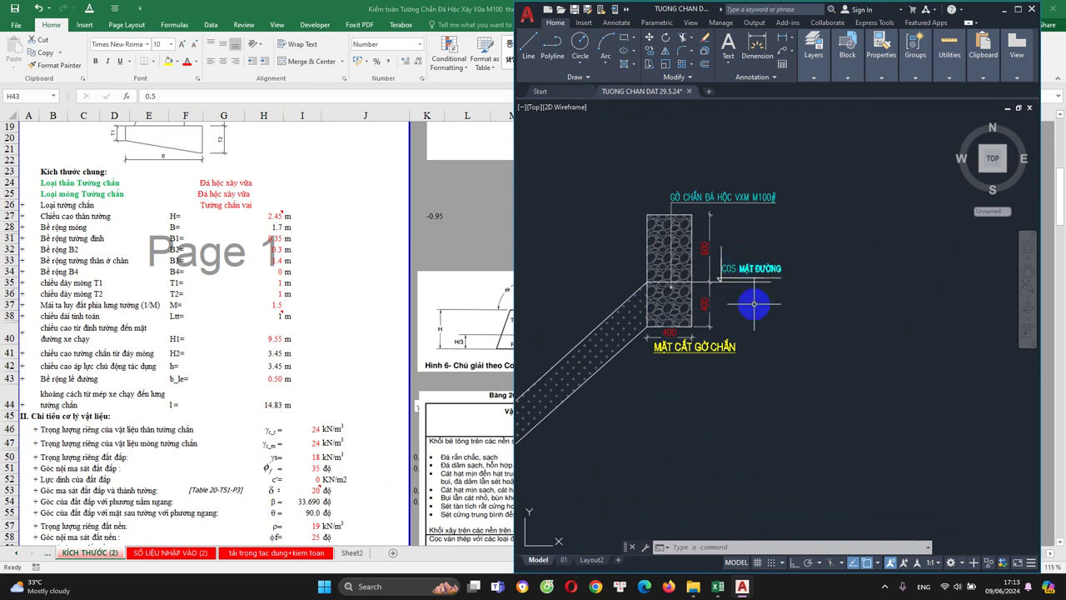
scroll(745, 306, "down", 1)
scroll(716, 304, "down", 1)
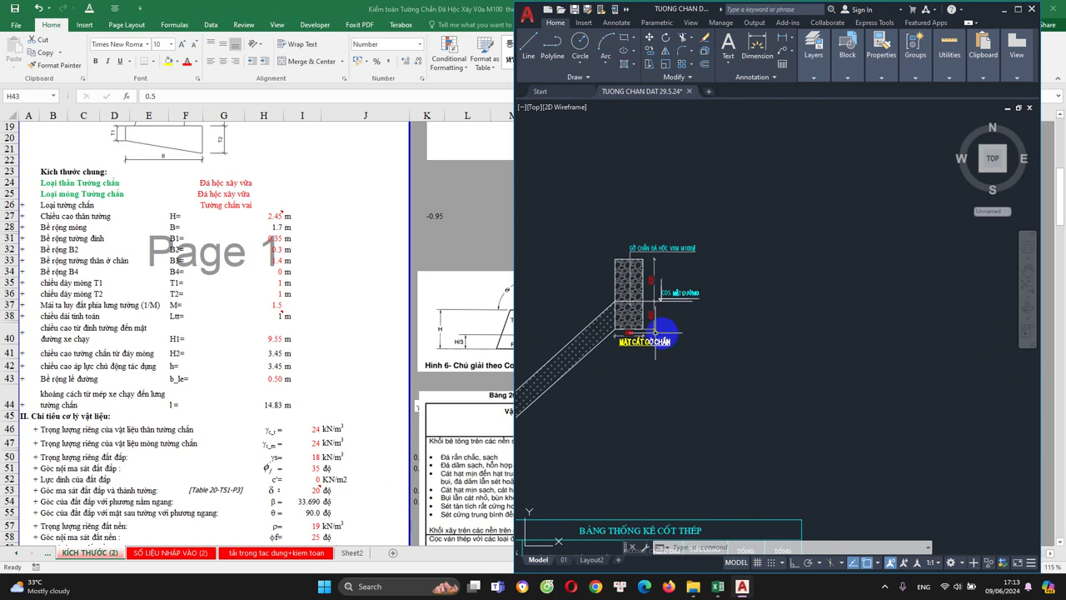
scroll(716, 333, "up", 2)
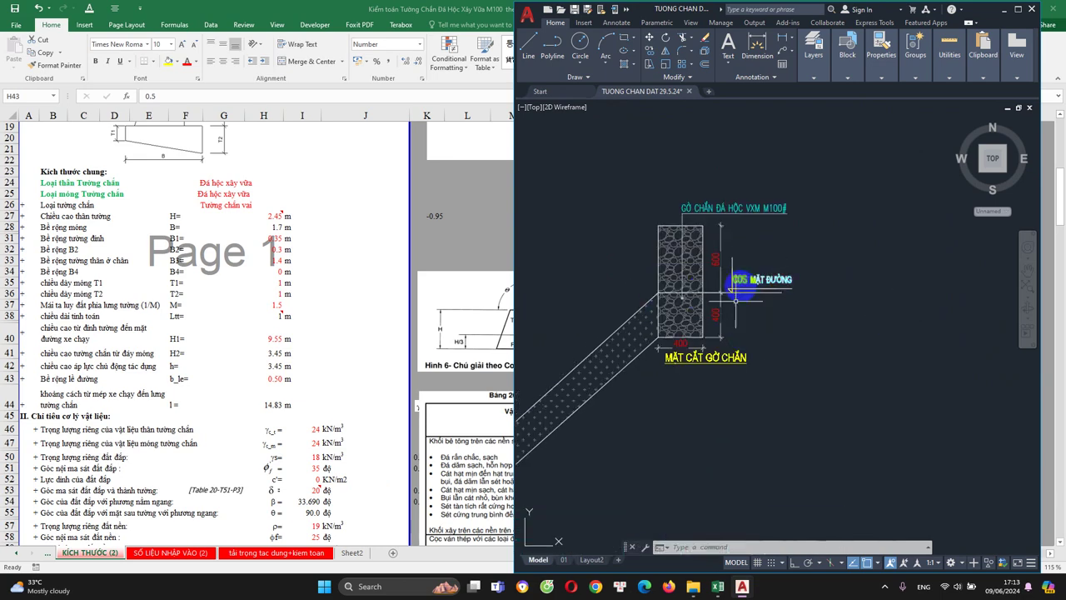
left_click(284, 411)
scroll(284, 410, "down", 1)
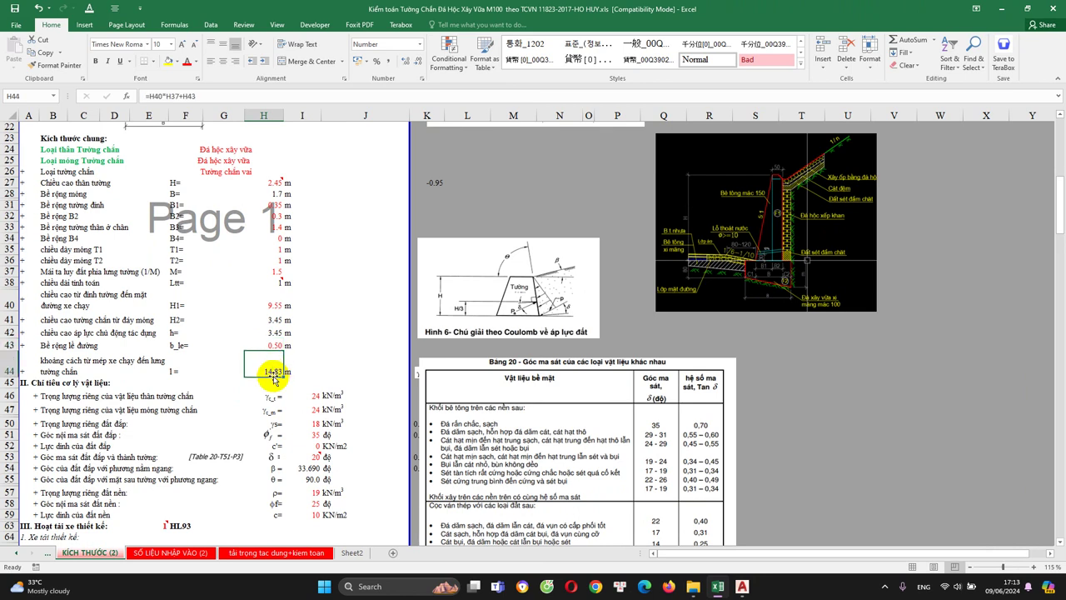
scroll(275, 371, "down", 1)
double_click(274, 339)
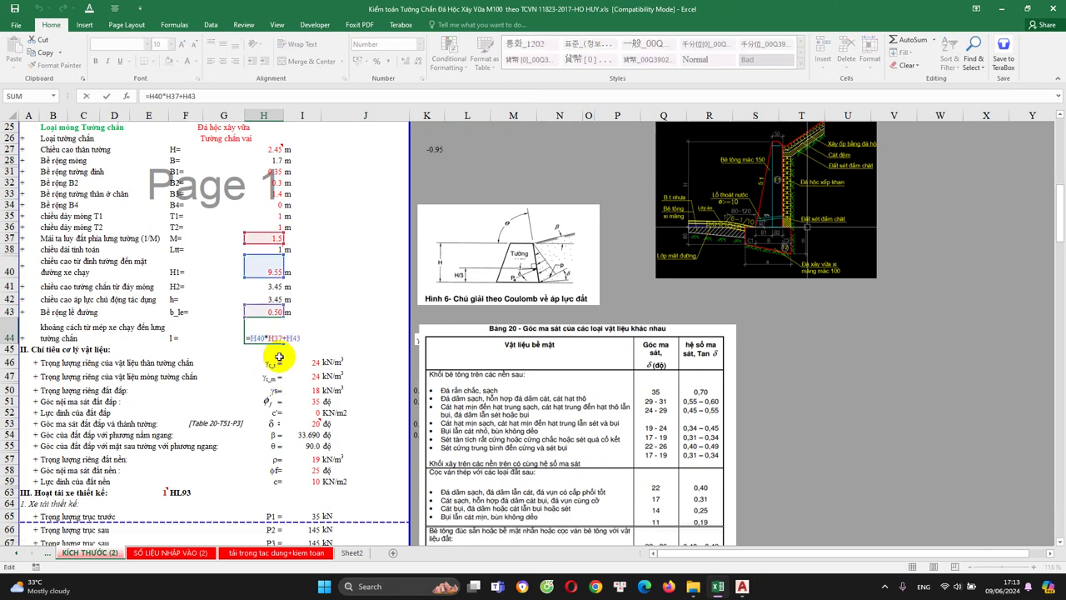
key("Escape")
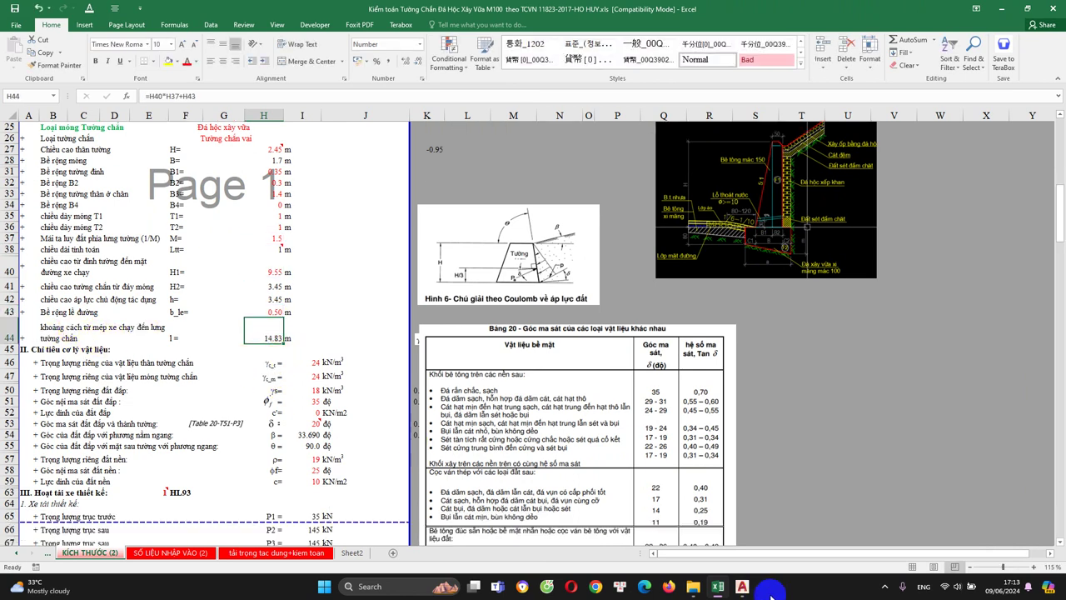
left_click(742, 587)
scroll(779, 436, "down", 2)
scroll(774, 333, "up", 2)
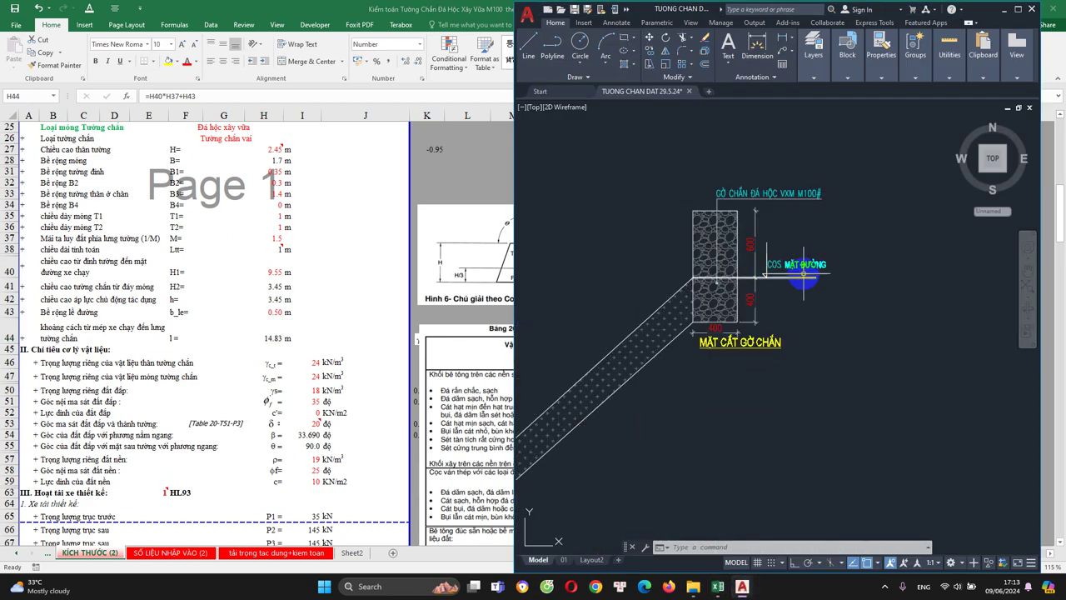
Step: Measure the horizontal distance from the lower wall top to the upper wall with a linear dimension, reading 4824
scroll(813, 275, "down", 2)
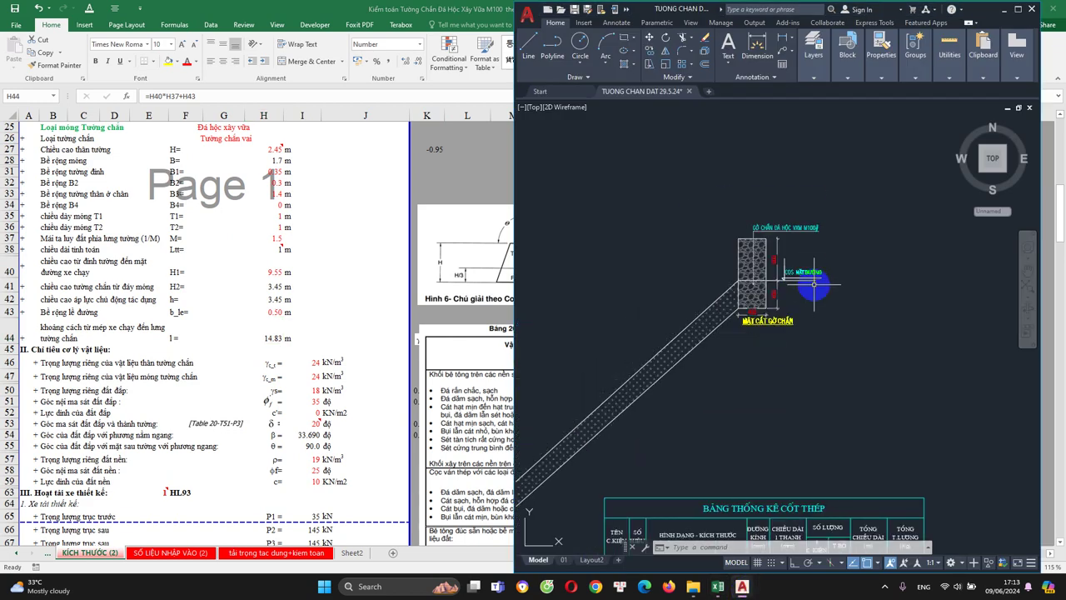
scroll(800, 283, "down", 3)
scroll(733, 312, "up", 3)
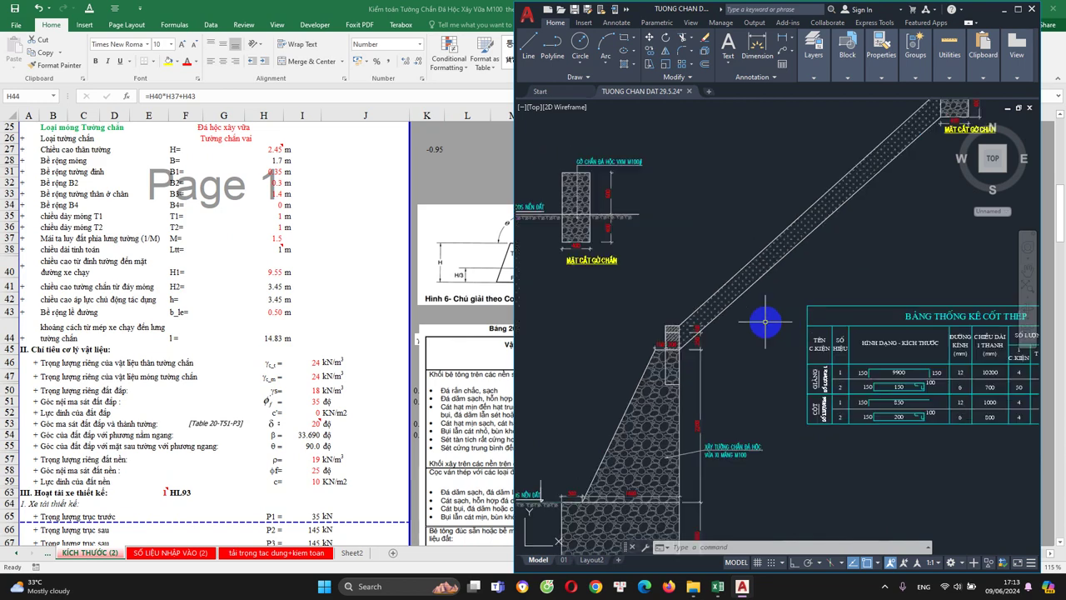
scroll(675, 346, "down", 3)
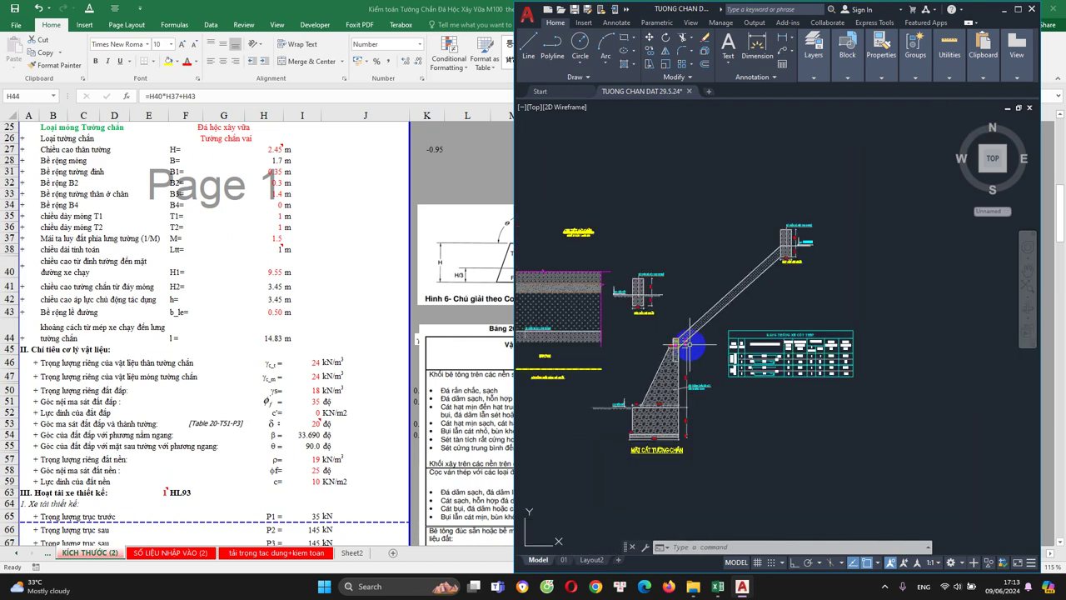
type("LI")
key("Return")
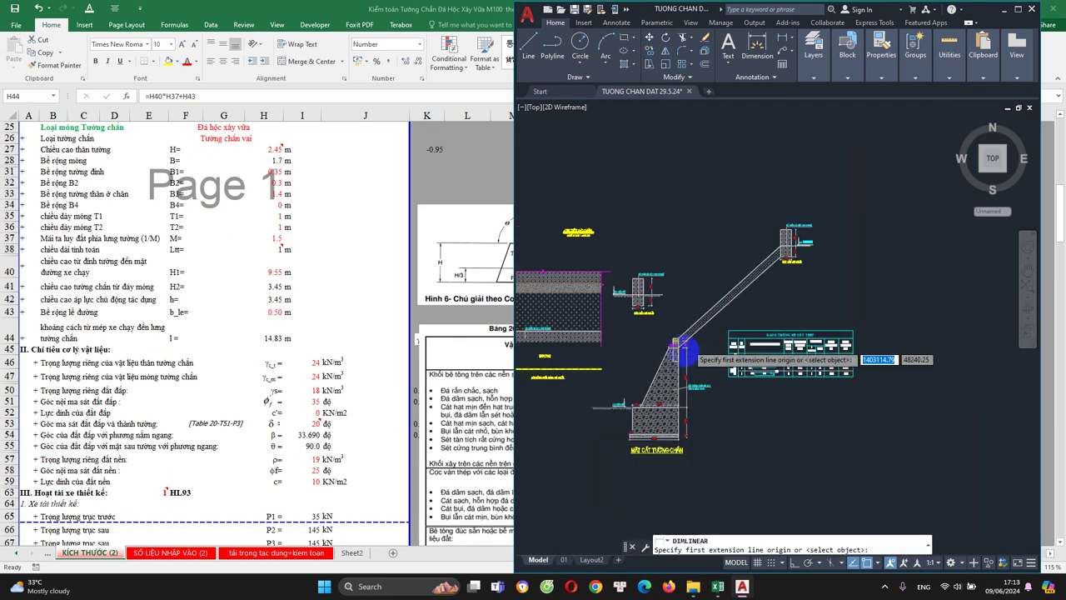
scroll(667, 337, "up", 3)
left_click(664, 337)
scroll(805, 230, "up", 1)
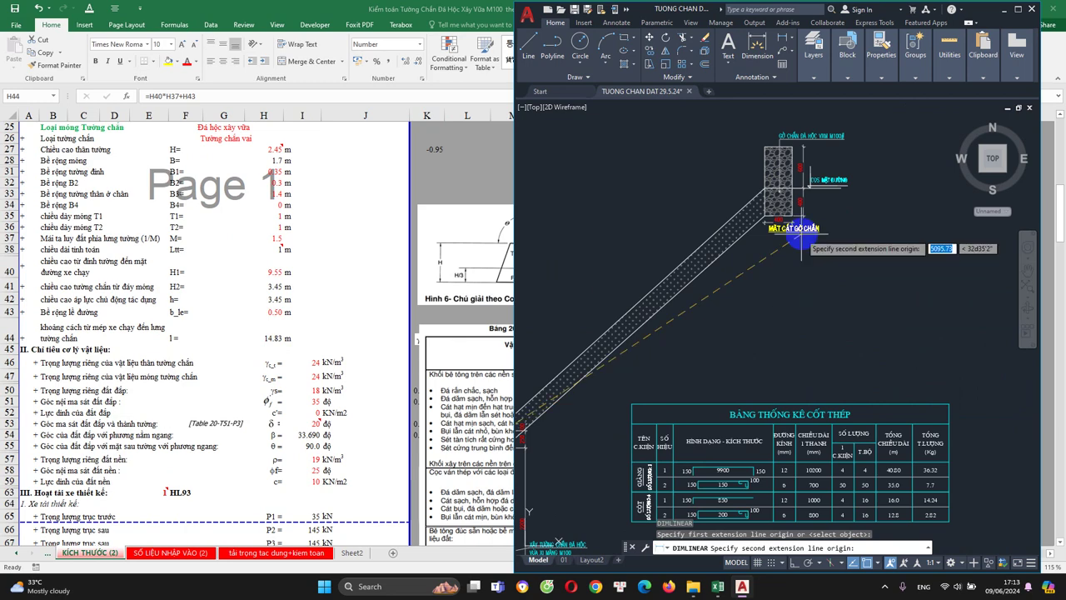
left_click(836, 190)
scroll(797, 357, "down", 1)
scroll(845, 305, "up", 2)
scroll(821, 329, "down", 2)
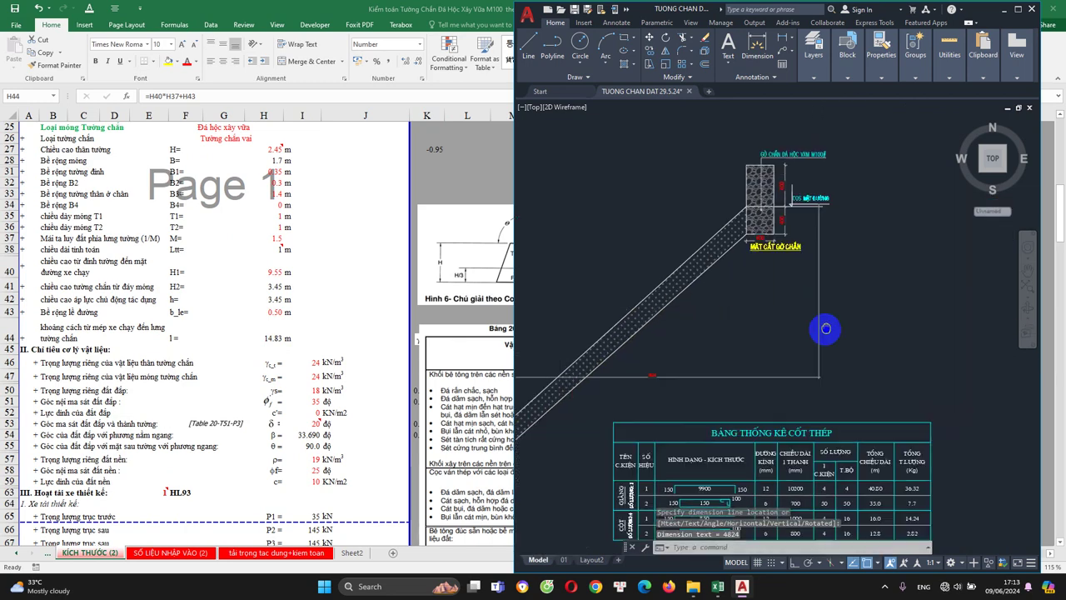
scroll(809, 298, "up", 1)
scroll(781, 316, "down", 1)
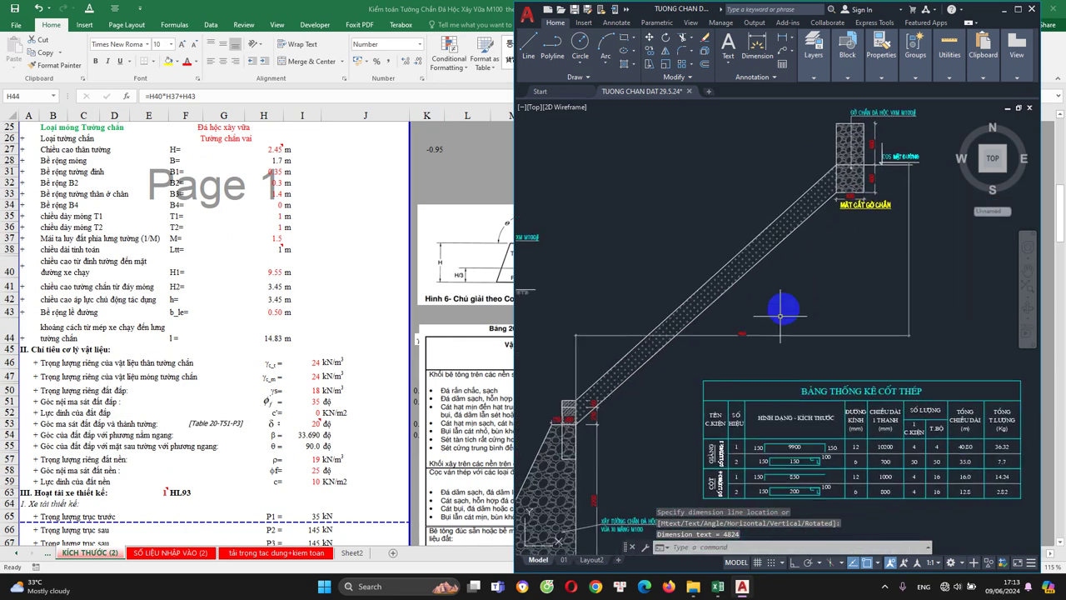
left_click(603, 414)
Step: Erase the temporary 4824 dimension to leave the drawing unchanged
key("Escape")
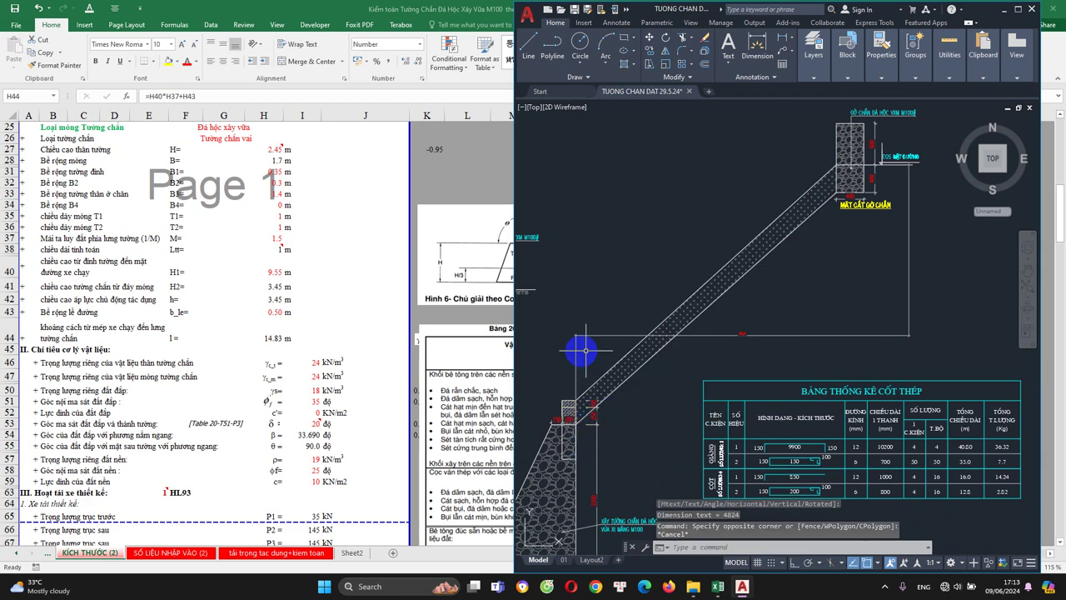
left_click(742, 334)
key("e")
key("Return")
left_click(278, 408)
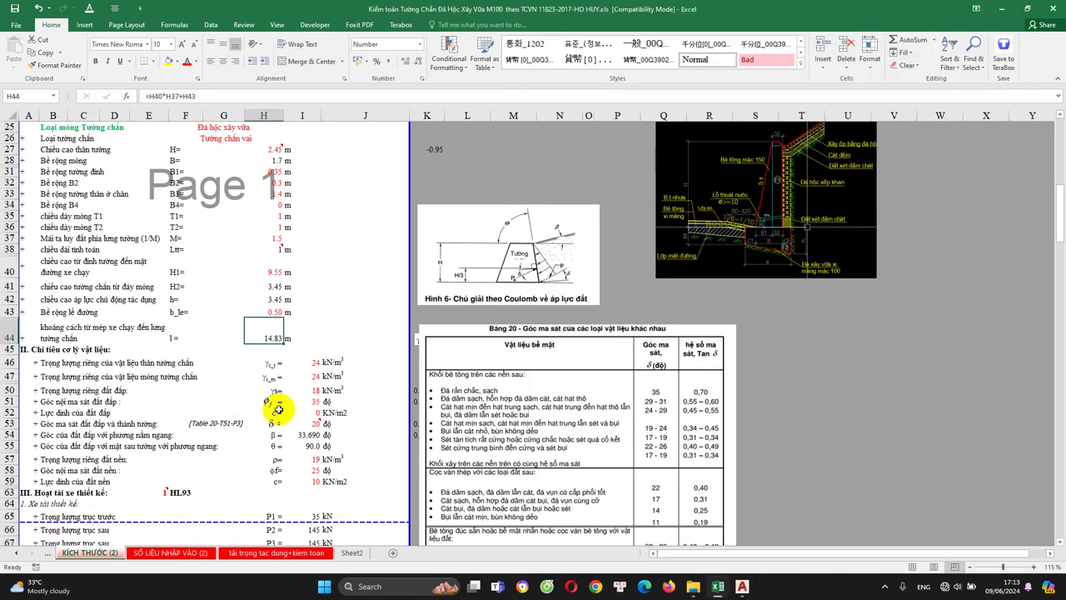
double_click(268, 337)
scroll(271, 333, "up", 2)
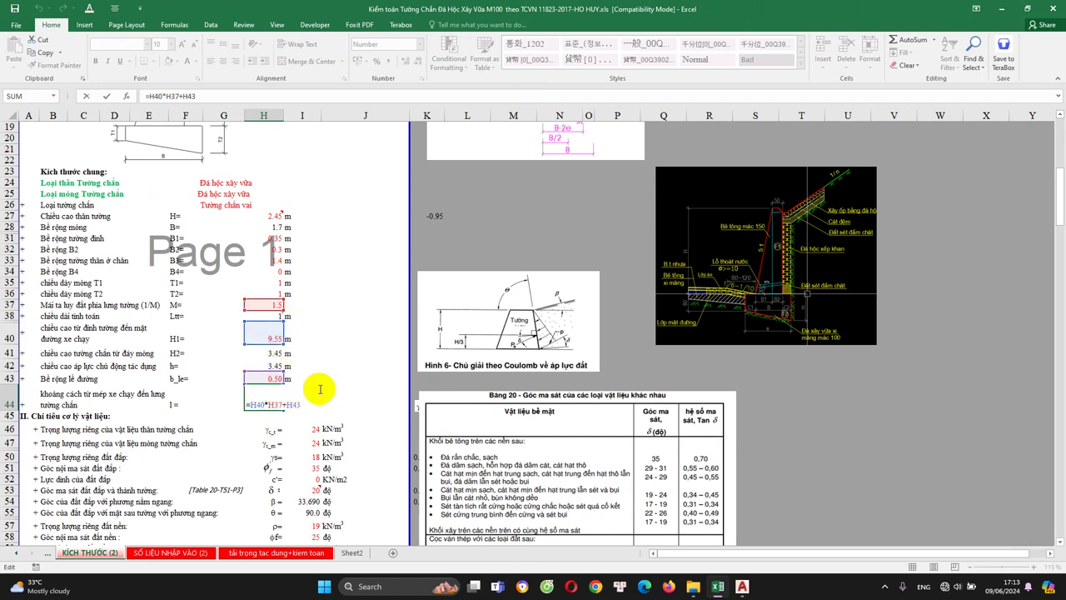
key("Escape")
scroll(299, 383, "down", 2)
scroll(276, 352, "down", 1)
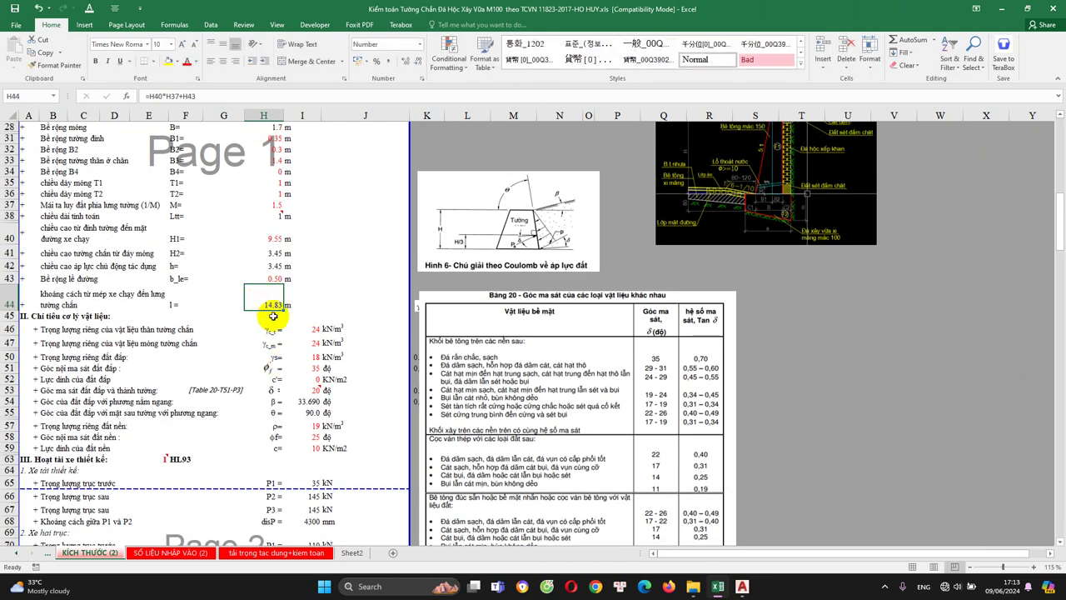
scroll(264, 309, "up", 1)
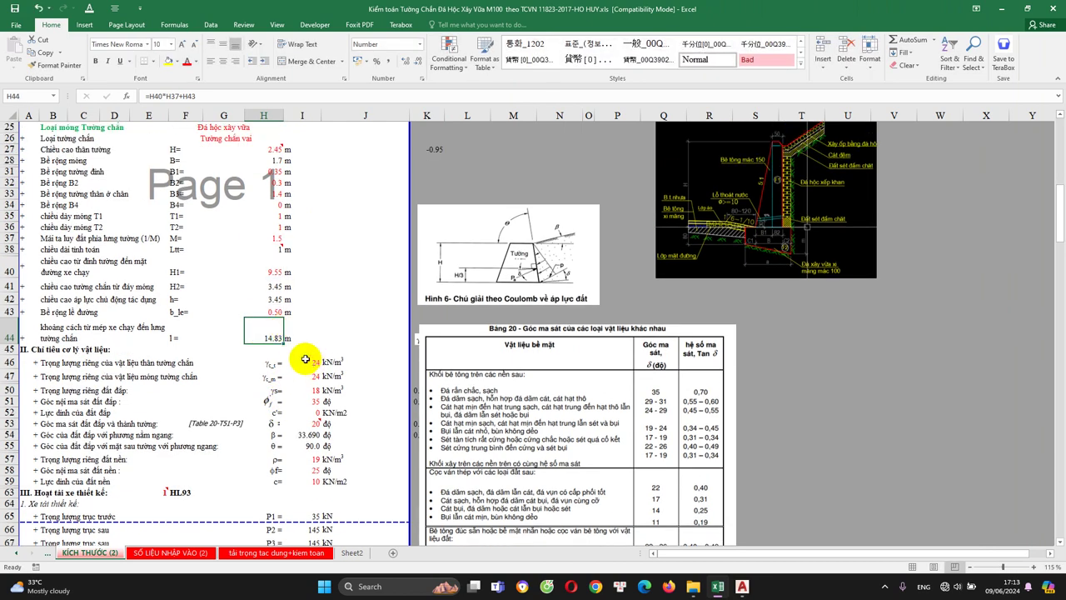
double_click(270, 332)
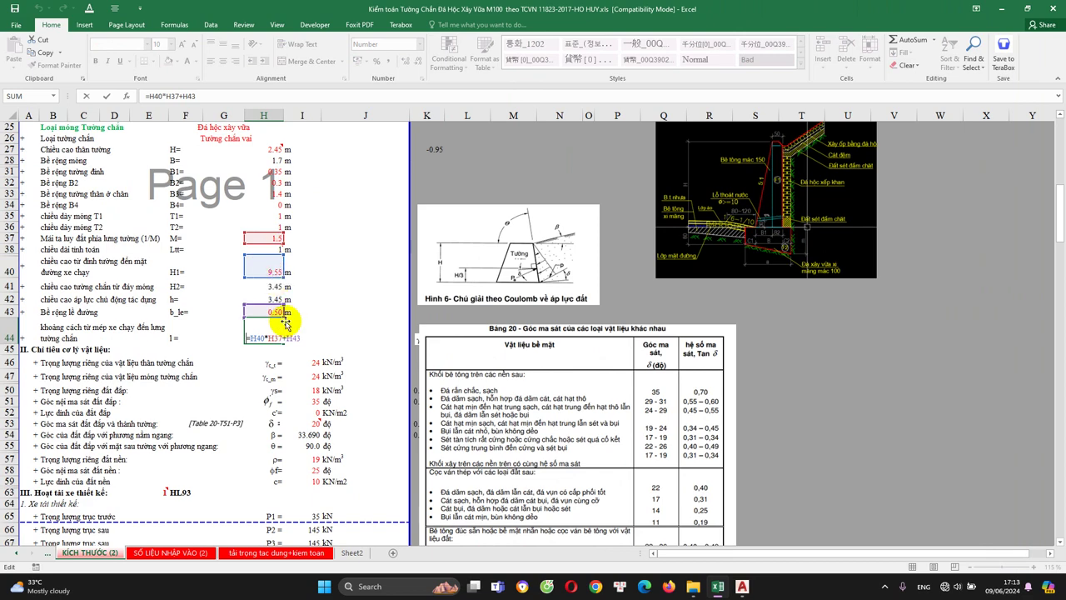
scroll(297, 305, "up", 1)
scroll(222, 265, "up", 6)
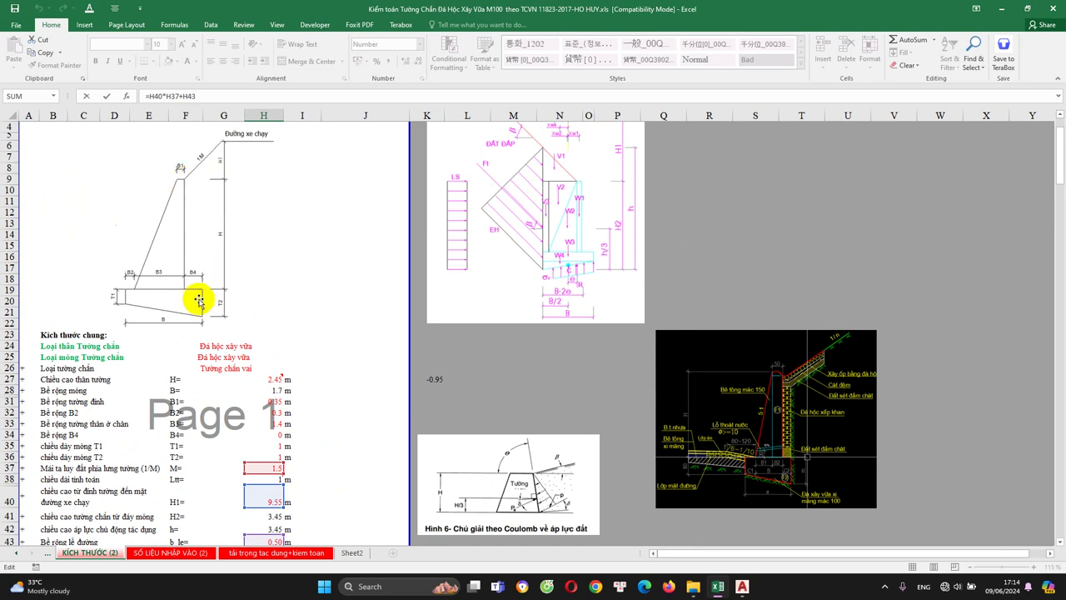
scroll(225, 250, "down", 2)
scroll(216, 250, "up", 2)
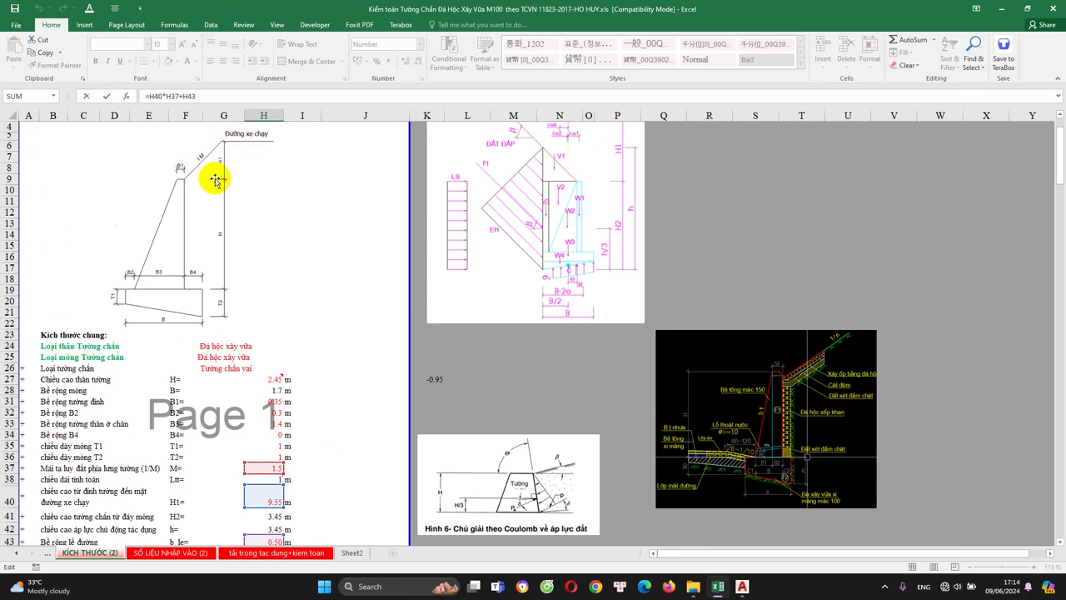
scroll(250, 250, "down", 2)
scroll(265, 350, "down", 2)
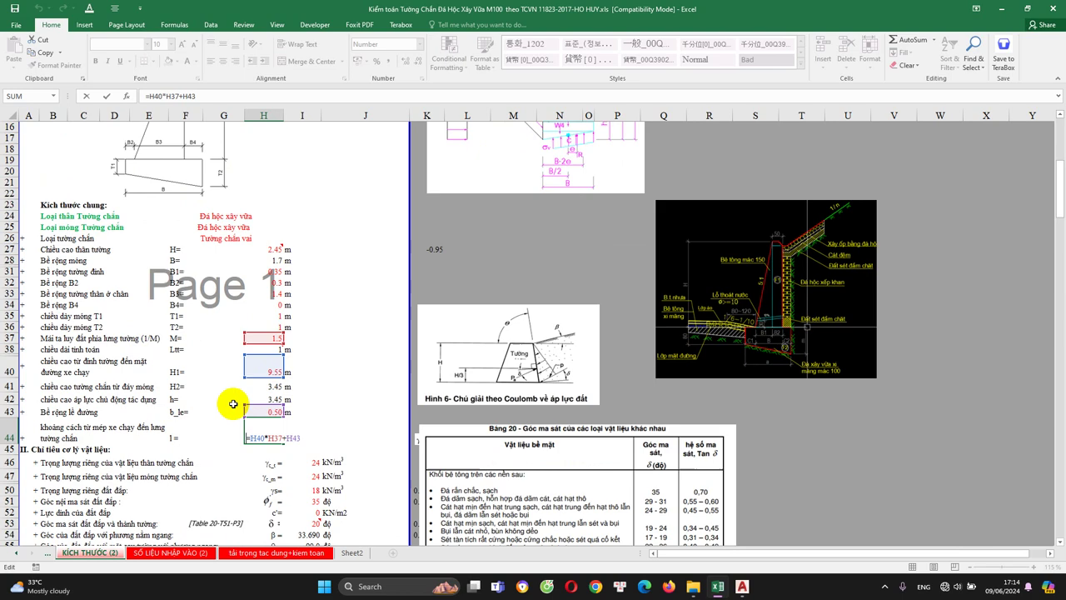
left_click(266, 410)
left_click(268, 433)
scroll(274, 433, "down", 4)
scroll(277, 433, "down", 1)
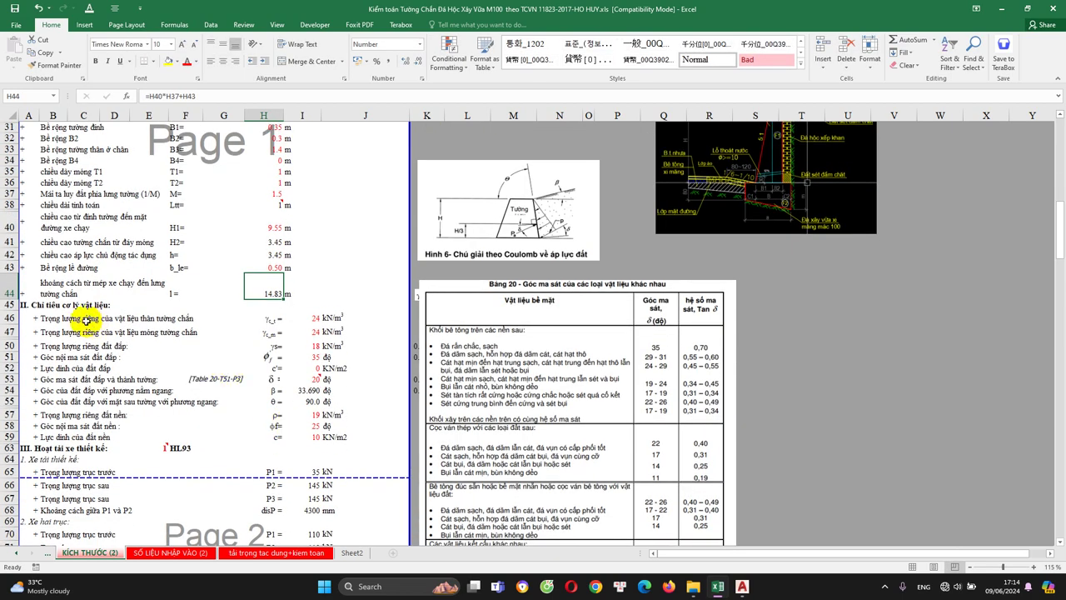
left_click(315, 321)
scroll(308, 354, "down", 4)
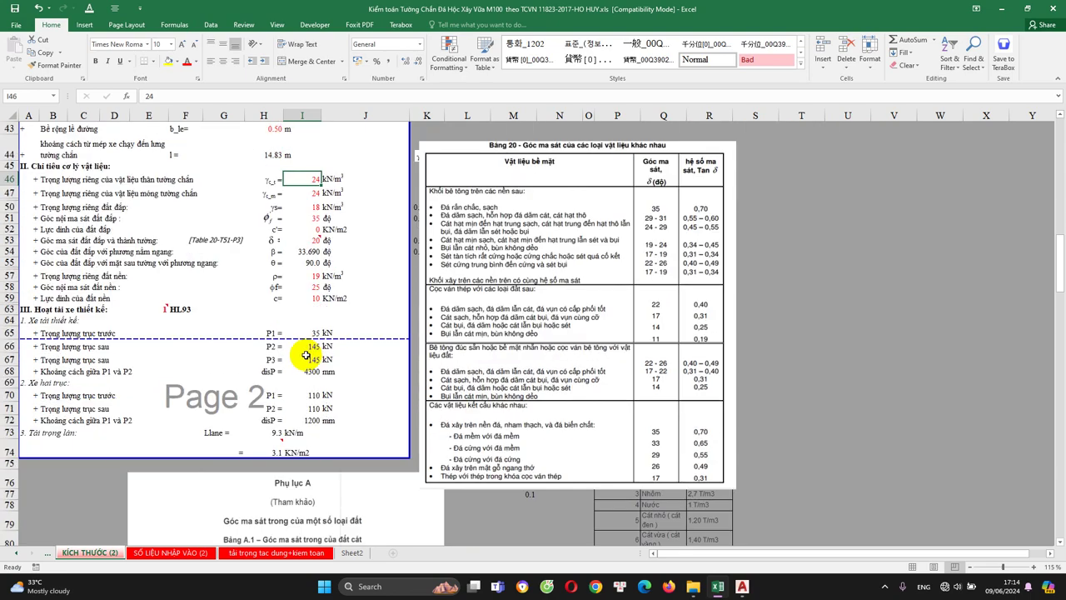
scroll(375, 358, "down", 4)
scroll(432, 368, "down", 6)
scroll(564, 361, "down", 2)
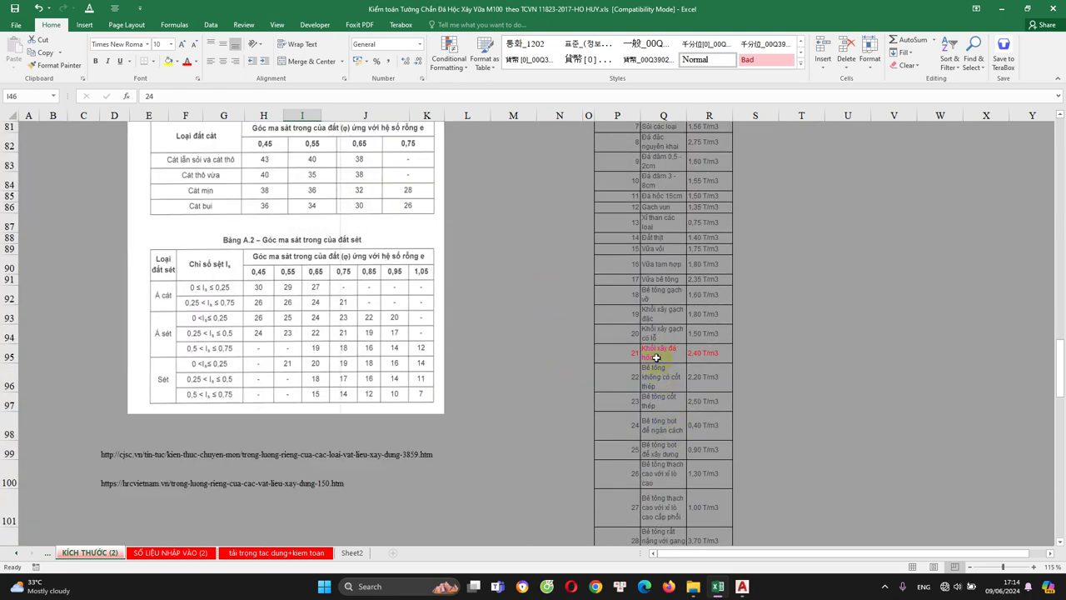
left_click(702, 353)
scroll(703, 357, "up", 4)
scroll(439, 345, "up", 3)
scroll(349, 326, "up", 4)
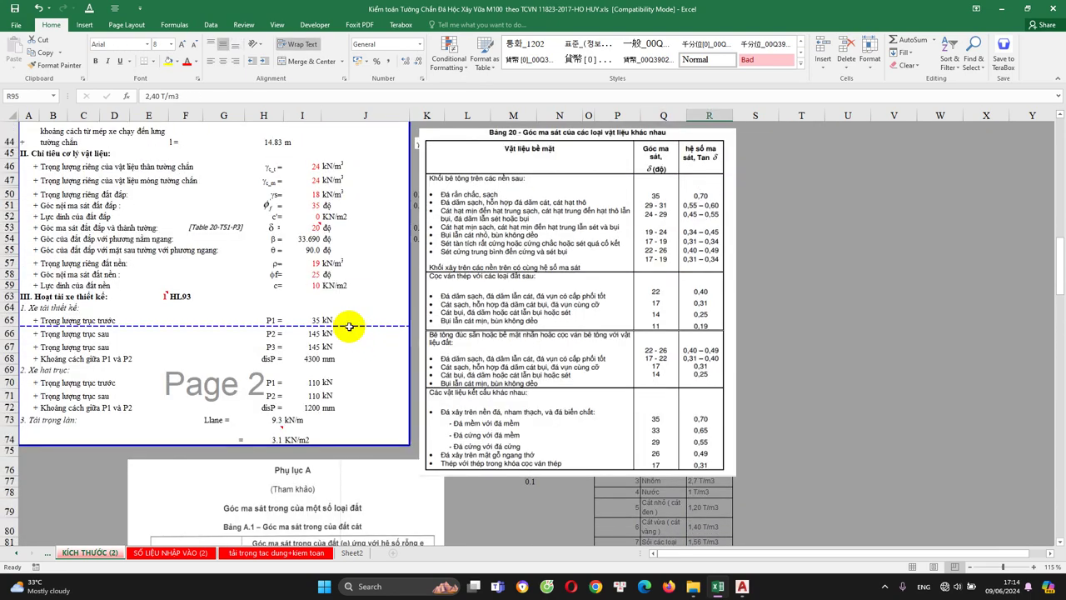
scroll(317, 250, "up", 3)
left_click(310, 272)
left_click(310, 287)
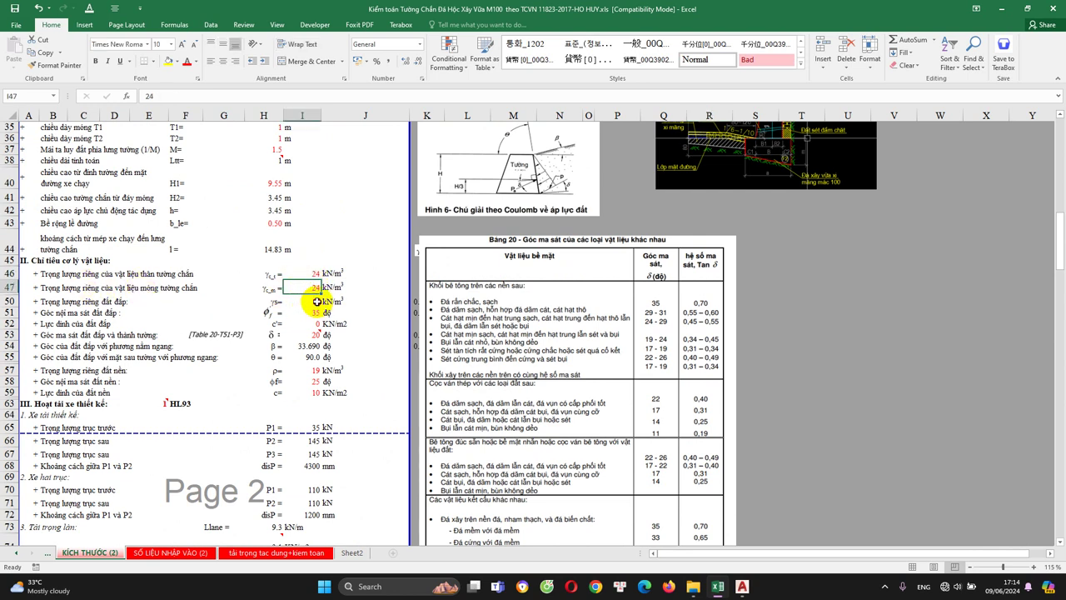
left_click(310, 302)
left_click_drag(61, 303, 304, 301)
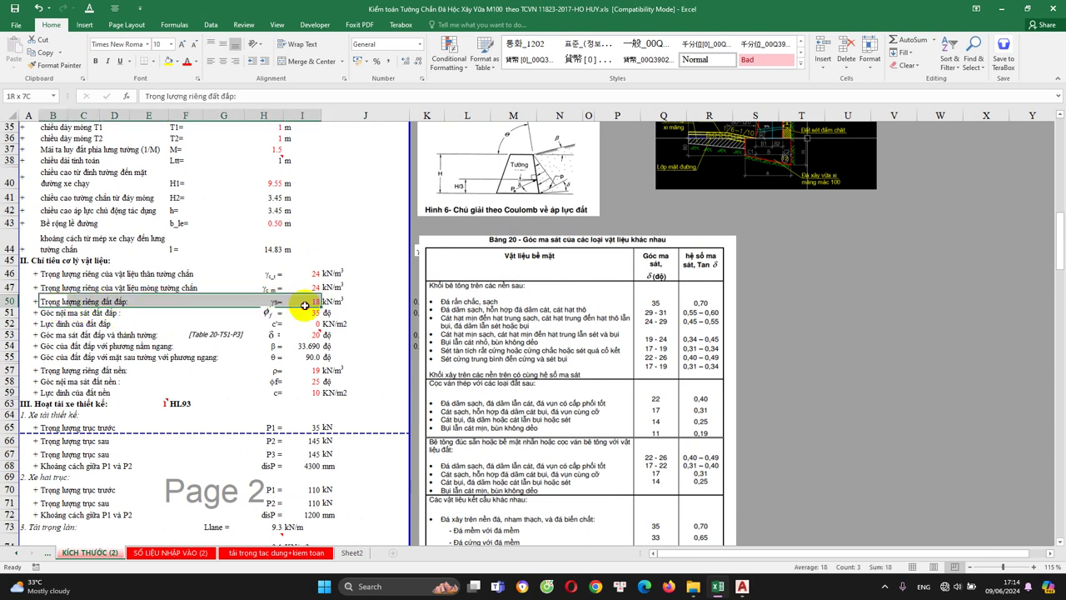
left_click_drag(65, 313, 321, 312)
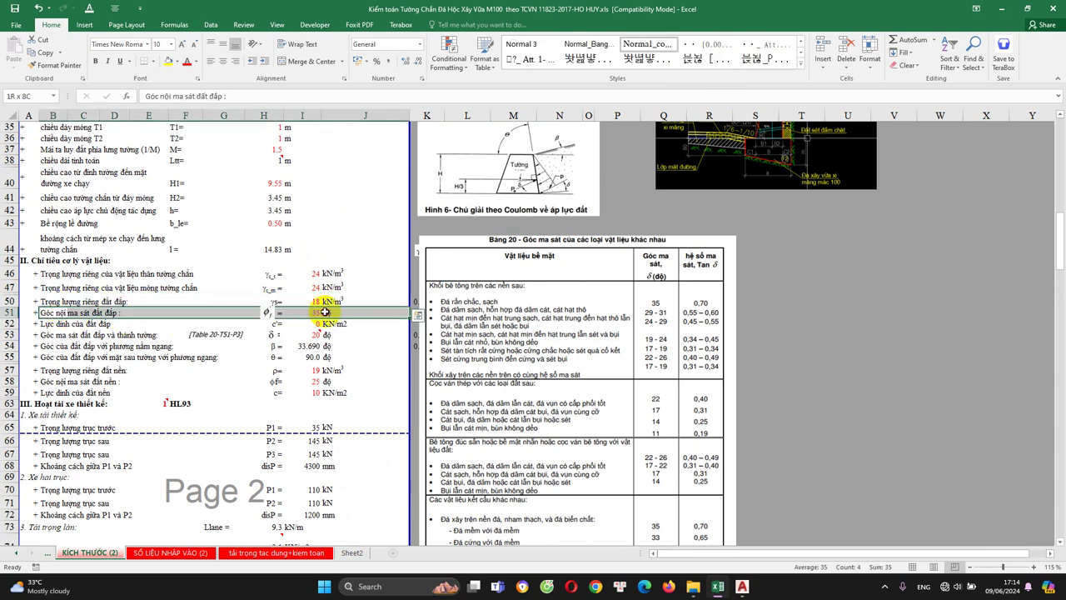
left_click_drag(52, 325, 283, 324)
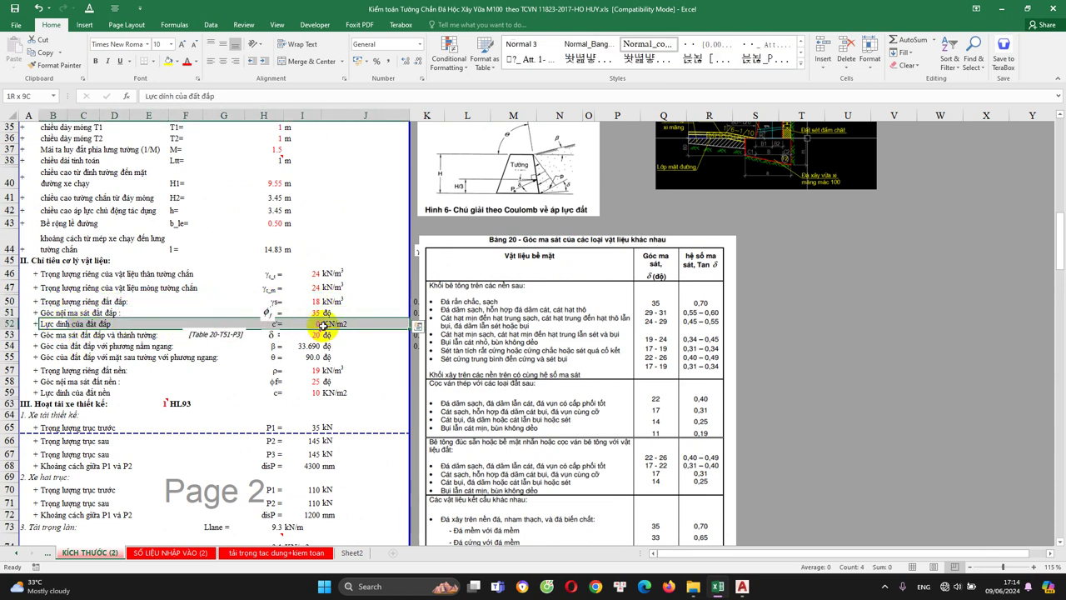
left_click(88, 356)
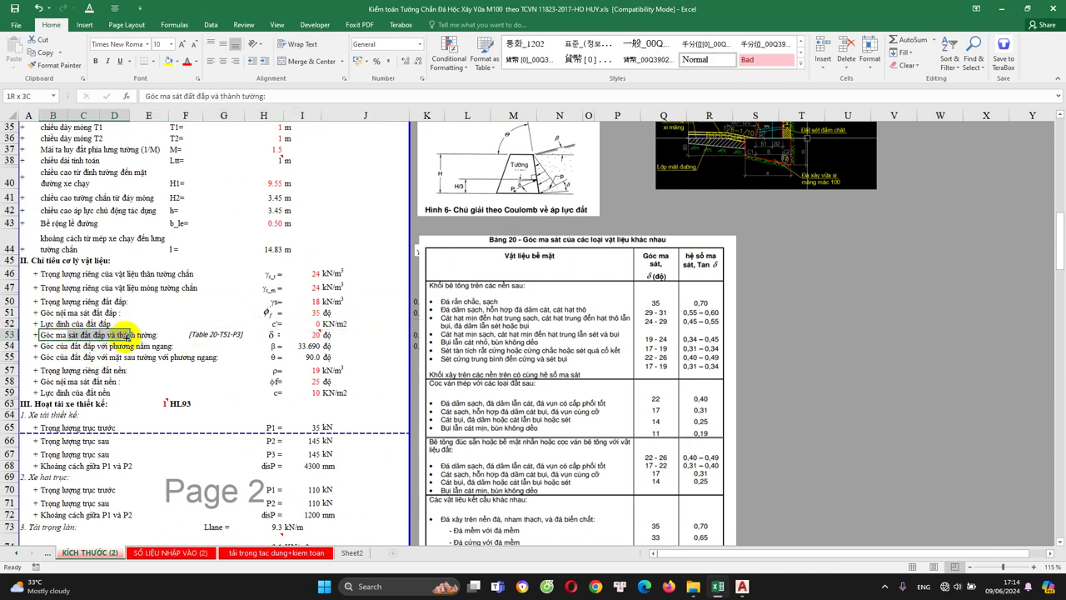
left_click(306, 324)
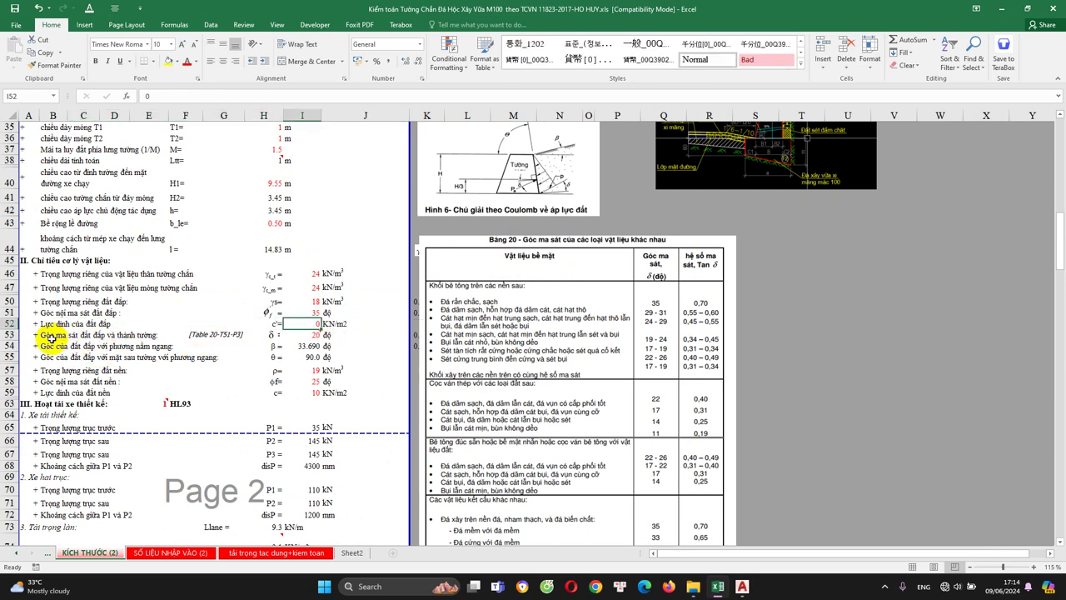
left_click_drag(52, 337, 309, 335)
left_click(308, 335)
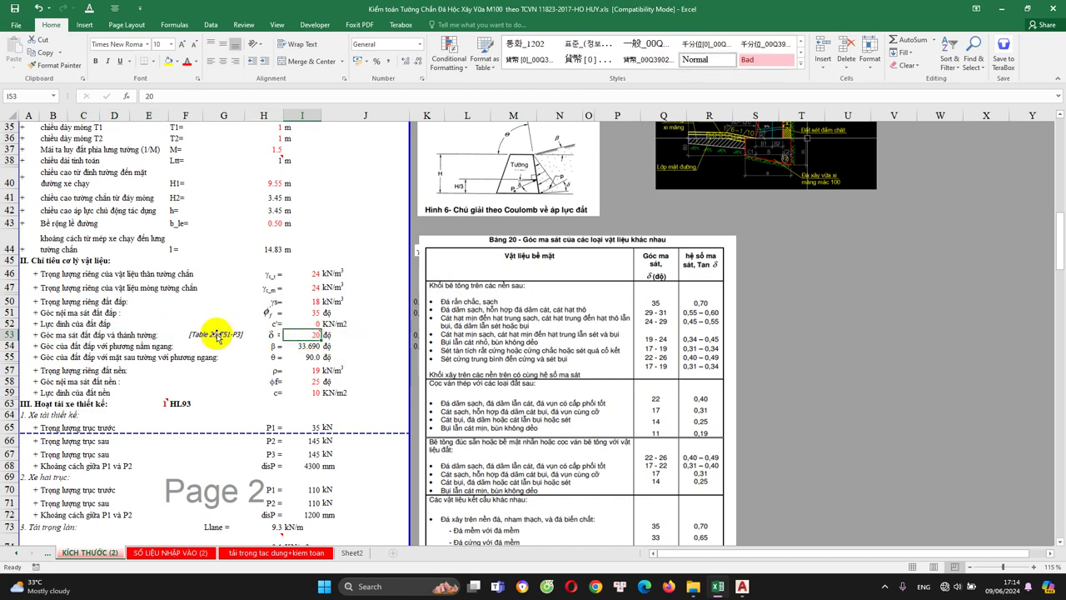
left_click(604, 280)
scroll(600, 279, "down", 2)
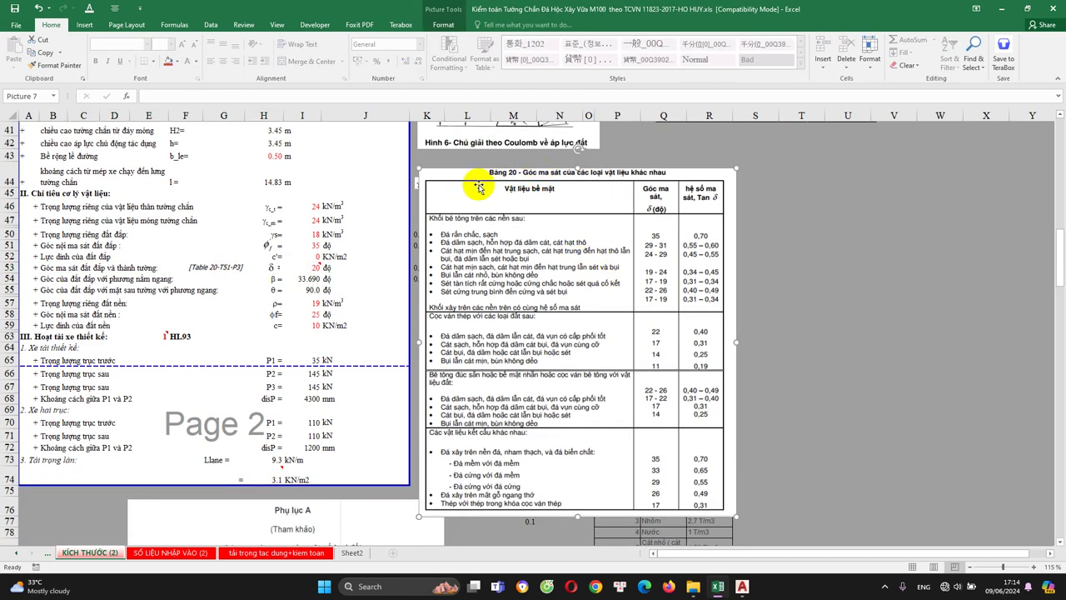
scroll(551, 190, "up", 1)
key("Escape")
scroll(528, 191, "up", 2)
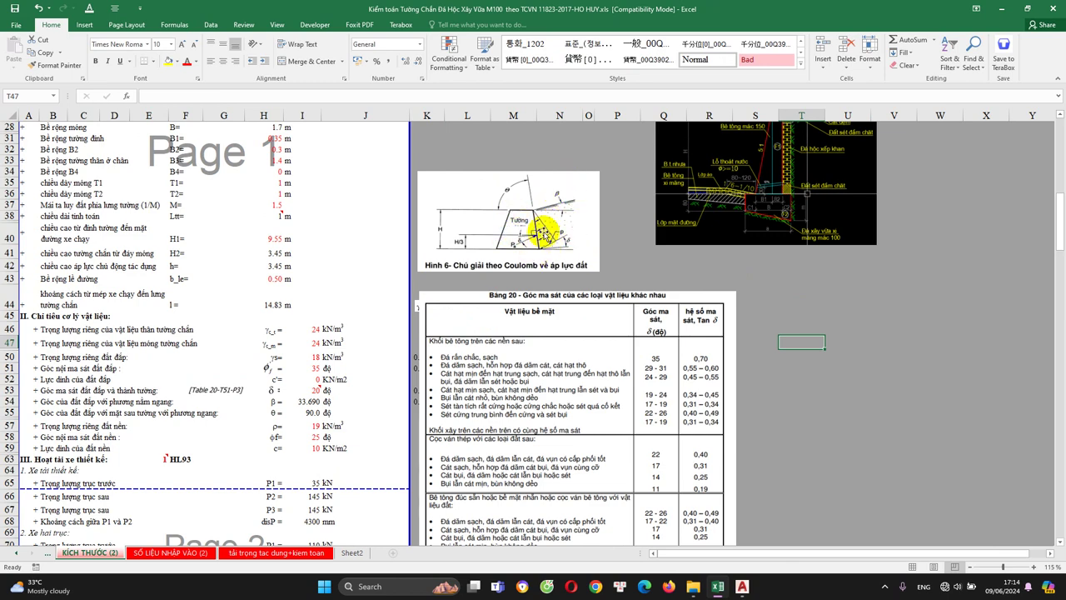
scroll(570, 279, "down", 1)
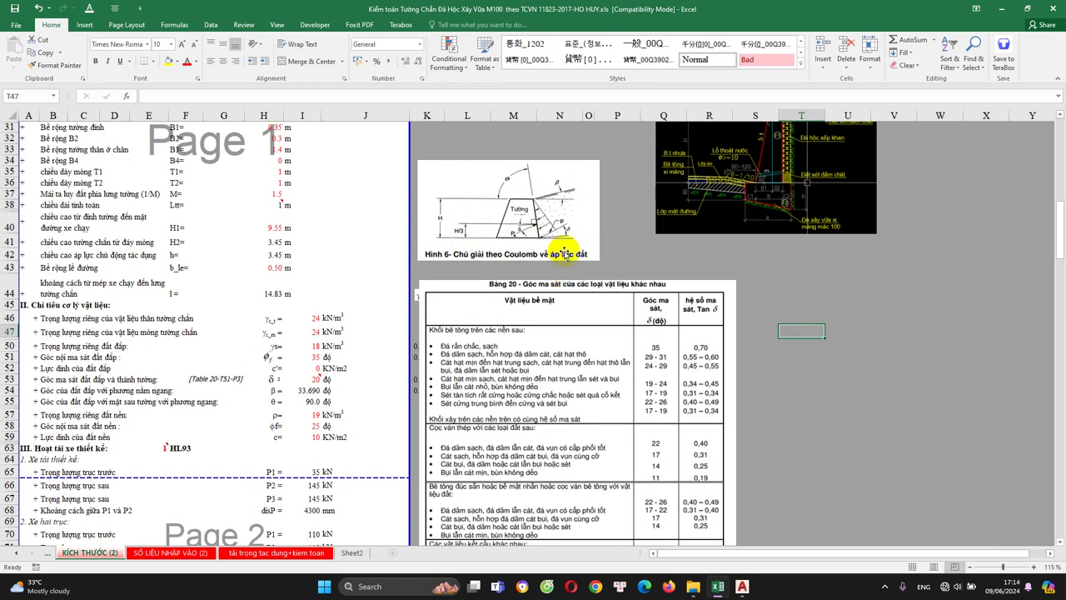
scroll(636, 298, "down", 2)
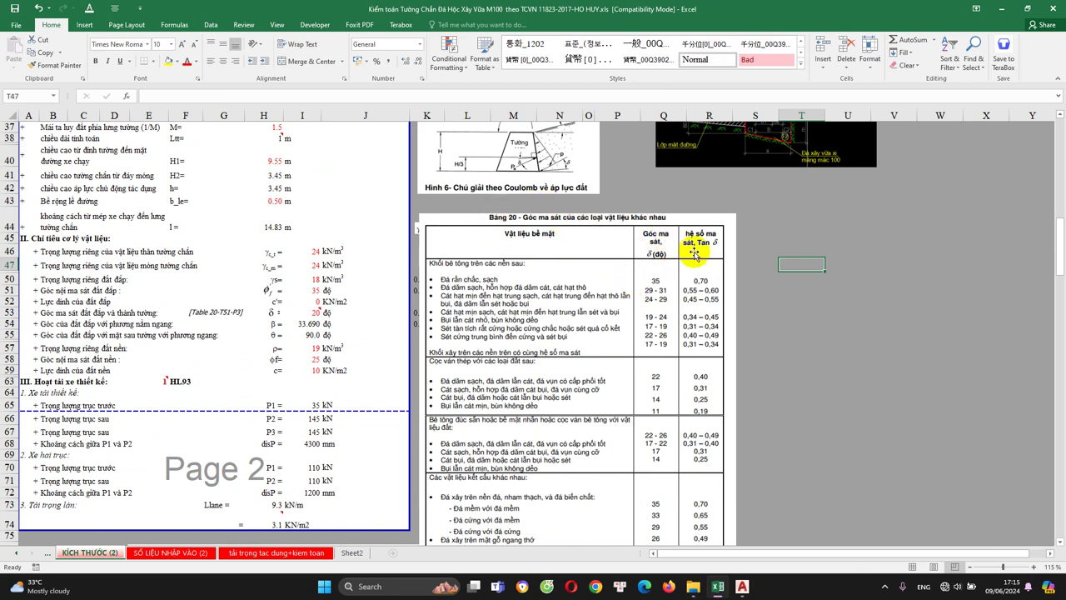
scroll(275, 350, "down", 1)
left_click(301, 345)
left_click(300, 289)
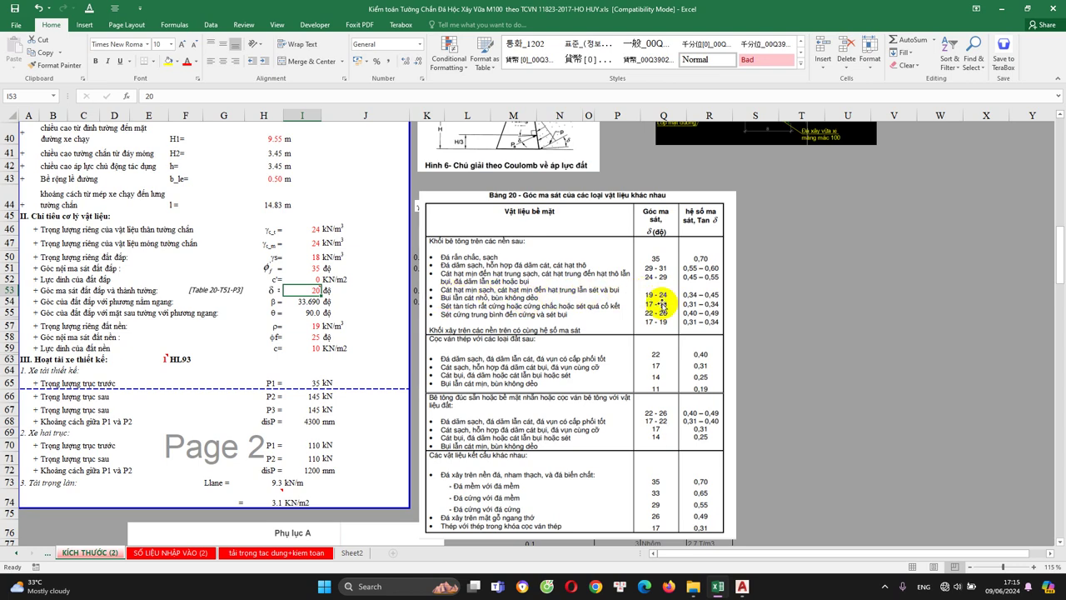
Step: Inspect the backfill slope angle β formula and the 90° wall back-face angle
double_click(306, 304)
key("Escape")
scroll(542, 244, "up", 5)
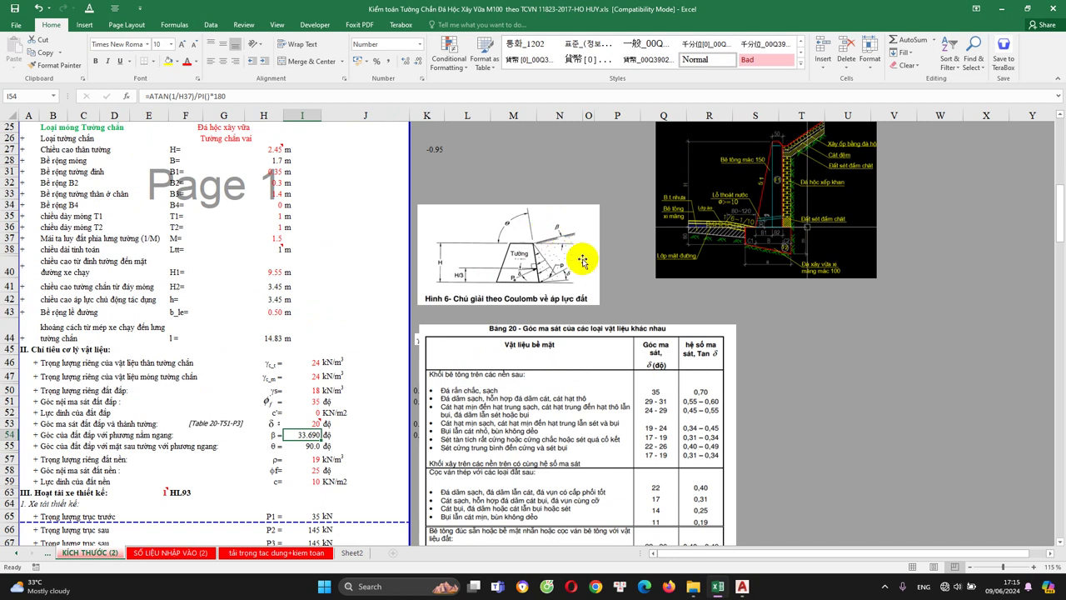
scroll(388, 305, "down", 2)
left_click(312, 402)
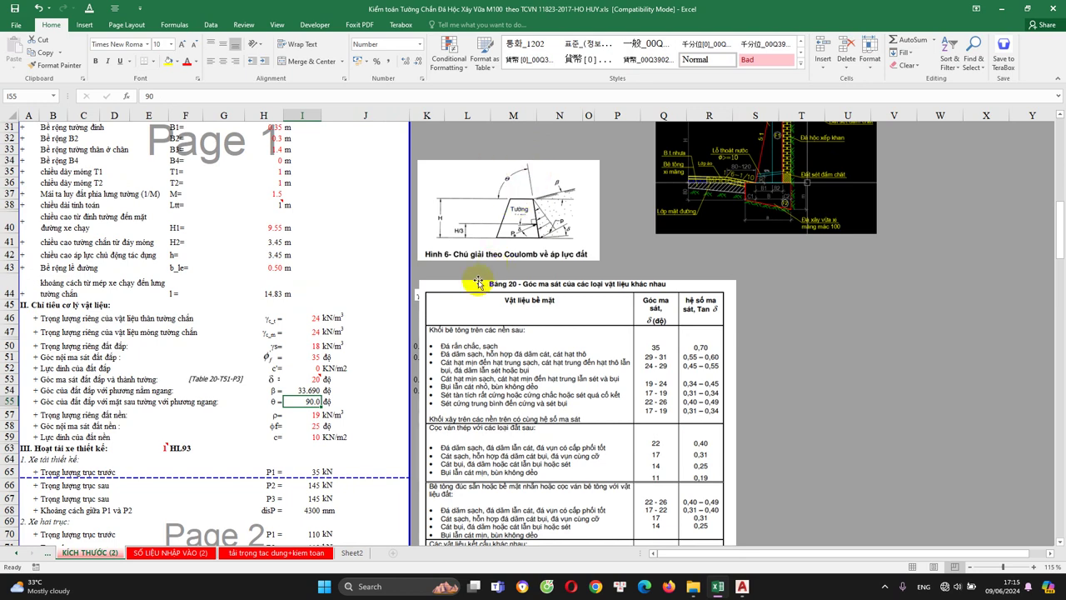
scroll(467, 291, "down", 1)
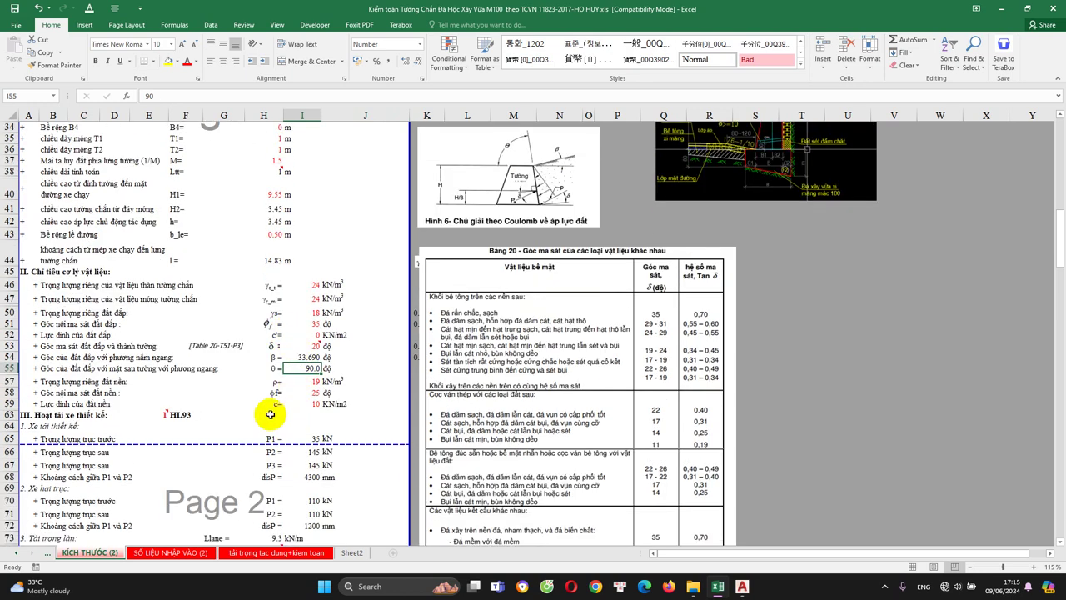
scroll(310, 381, "down", 1)
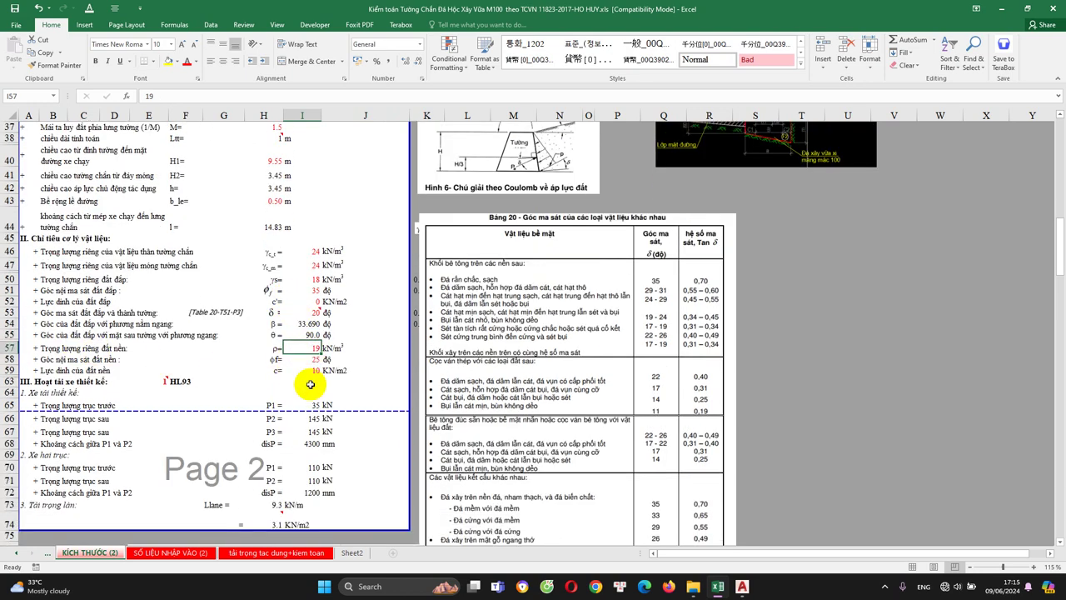
scroll(297, 290, "up", 2)
Step: Compare against the AutoCAD drawing, then check the foundation soil unit weight of 19
left_click(742, 587)
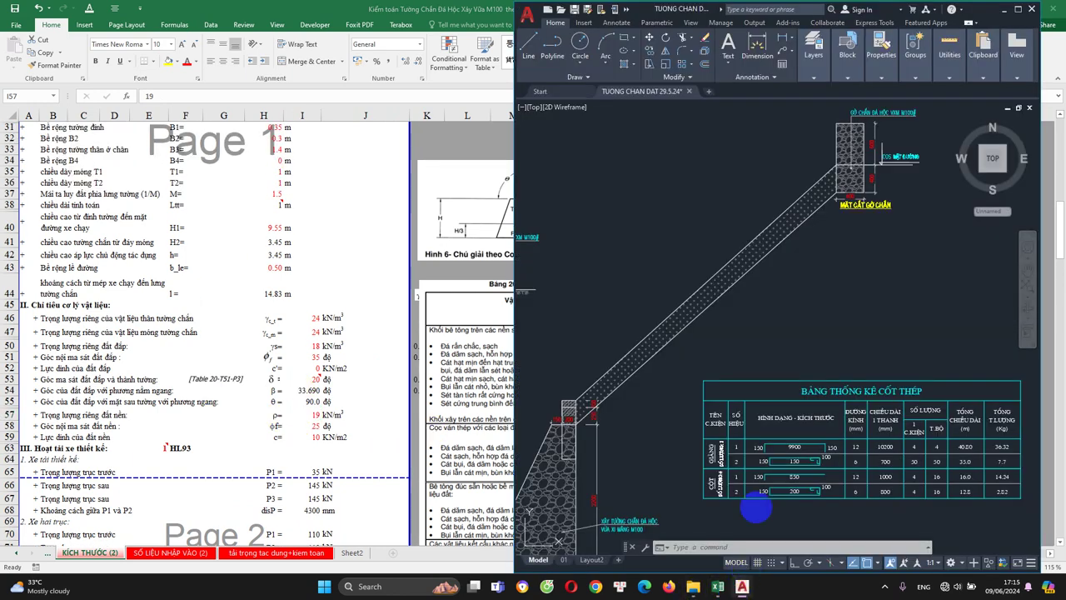
scroll(806, 230, "down", 2)
scroll(653, 435, "up", 2)
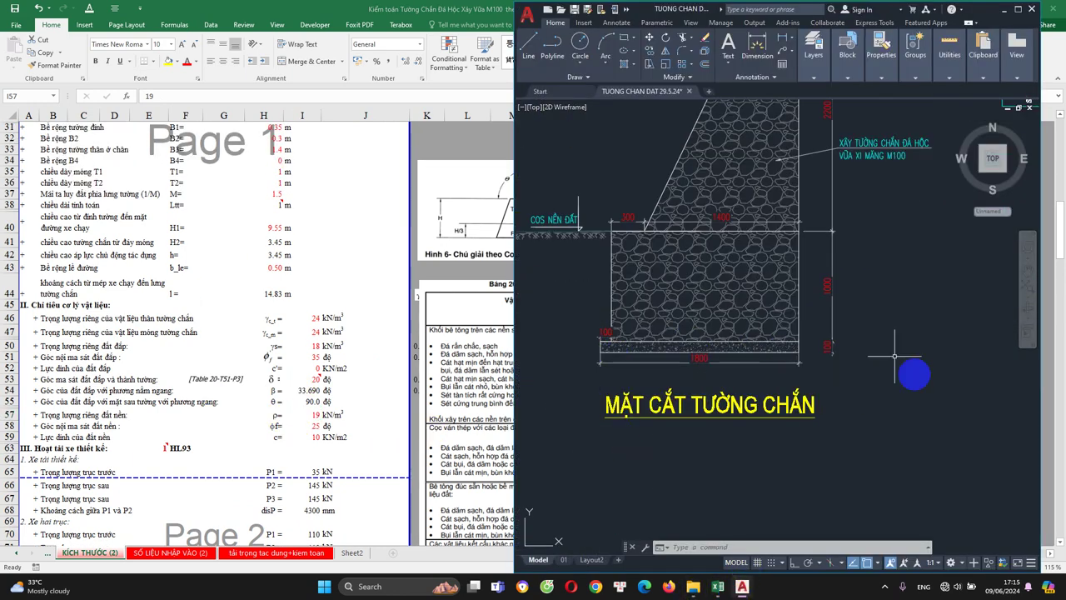
key("alt+Tab")
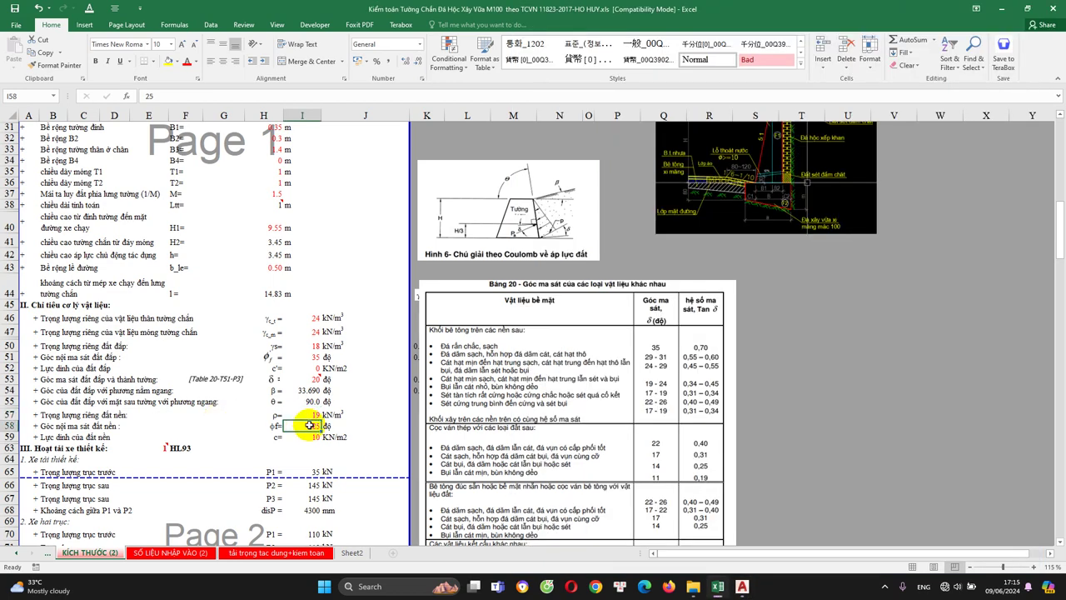
scroll(309, 425, "down", 2)
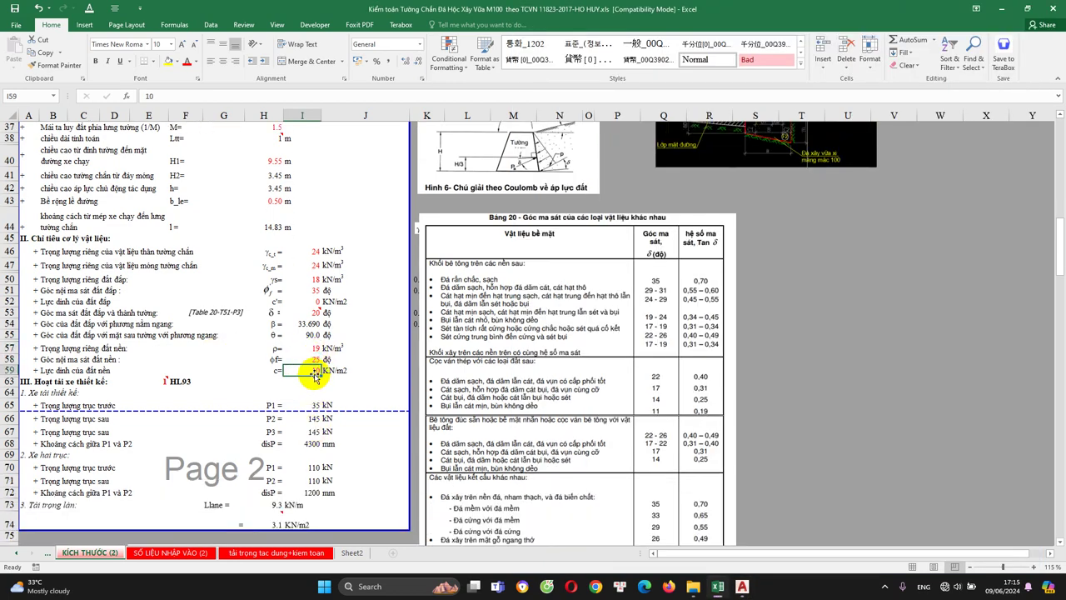
left_click(306, 348)
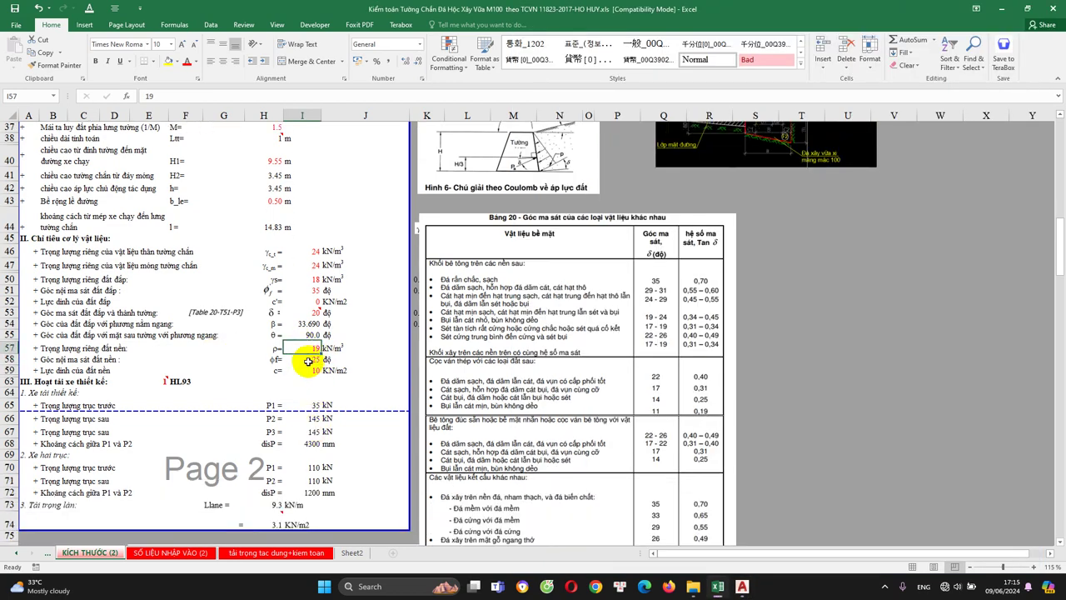
left_click(172, 403)
Step: Zoom into the MẶT CẮT GỜ CHẮN curb cross-section in AutoCAD
left_click(742, 583)
scroll(623, 350, "up", 3)
scroll(709, 219, "up", 2)
scroll(689, 216, "up", 1)
scroll(729, 266, "up", 5)
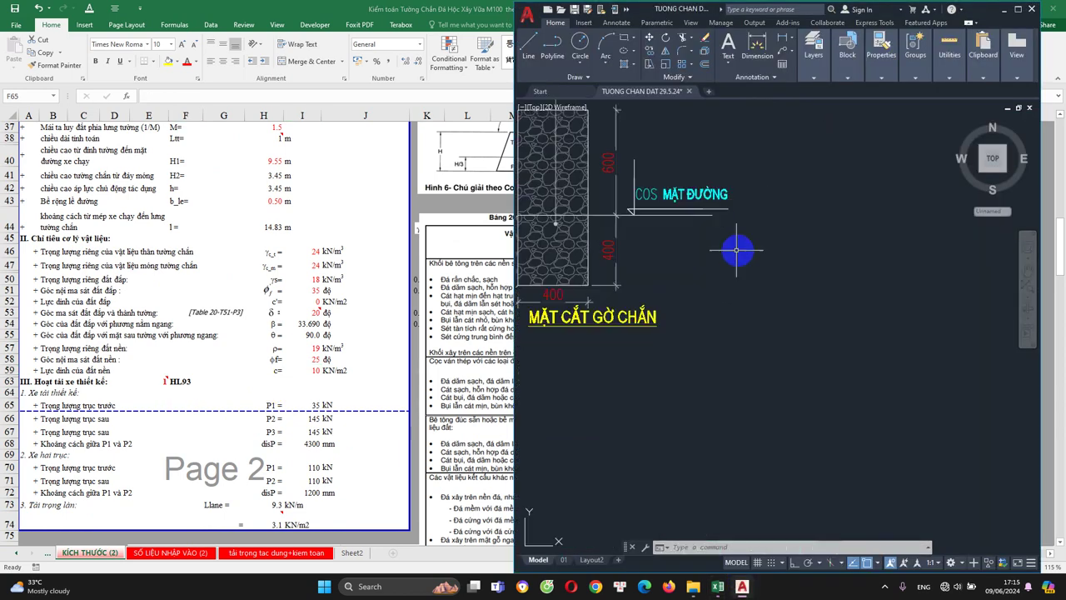
scroll(670, 179, "down", 4)
left_click(214, 409)
left_click(155, 381)
left_click(174, 381)
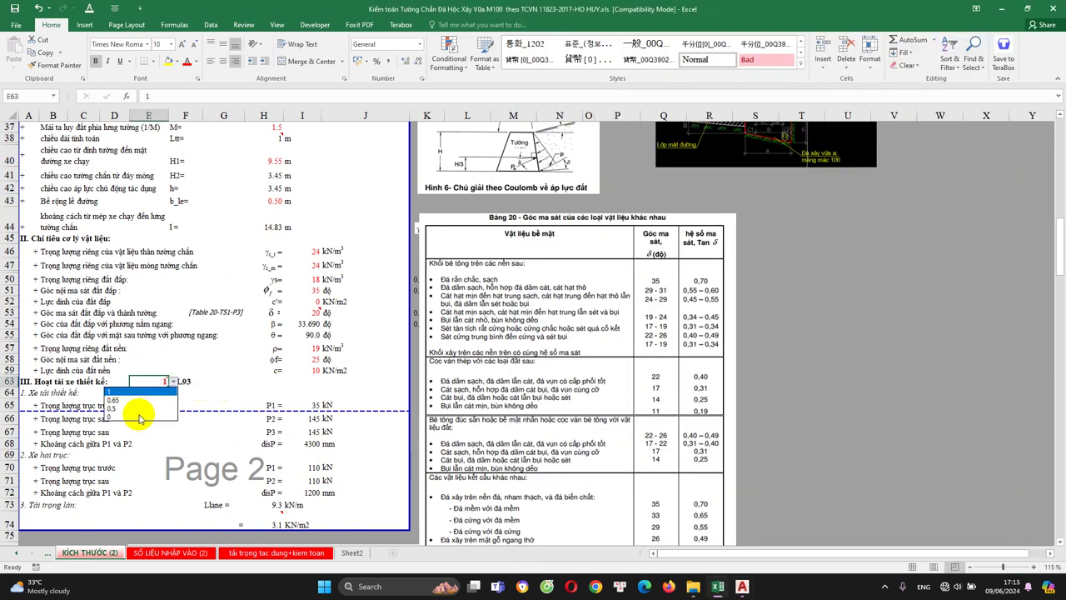
left_click(145, 393)
mouse_move(158, 382)
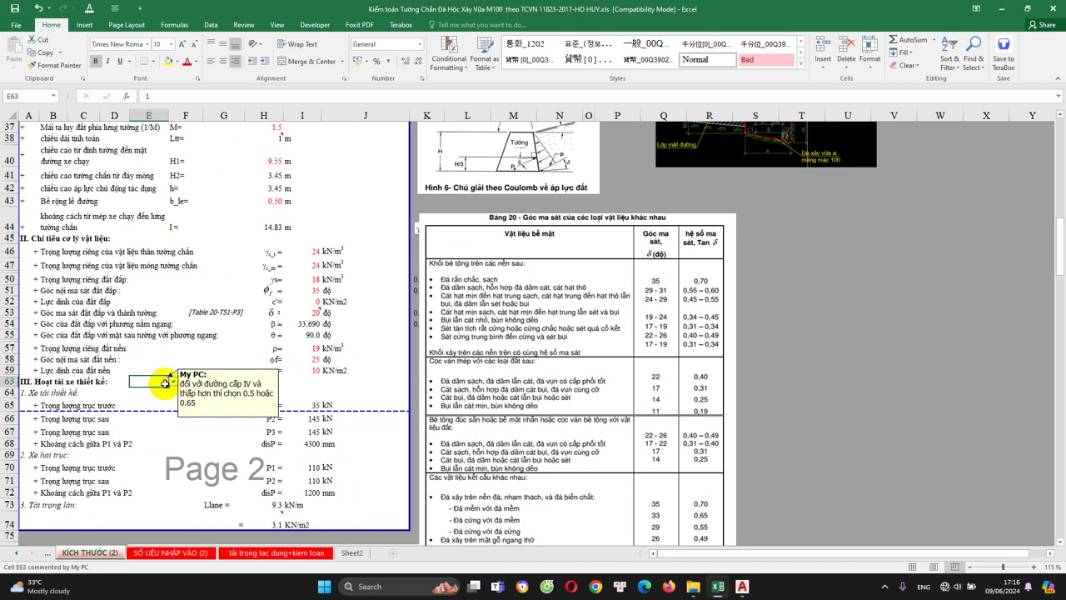
left_click(175, 383)
left_click(162, 392)
left_click(178, 393)
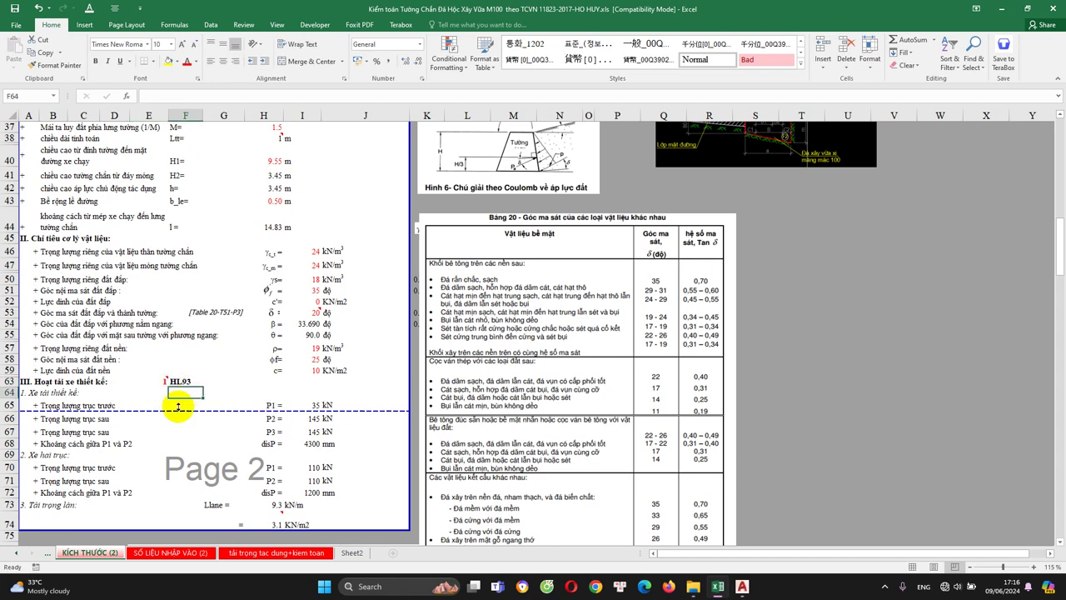
scroll(171, 400, "down", 3)
left_click(163, 259)
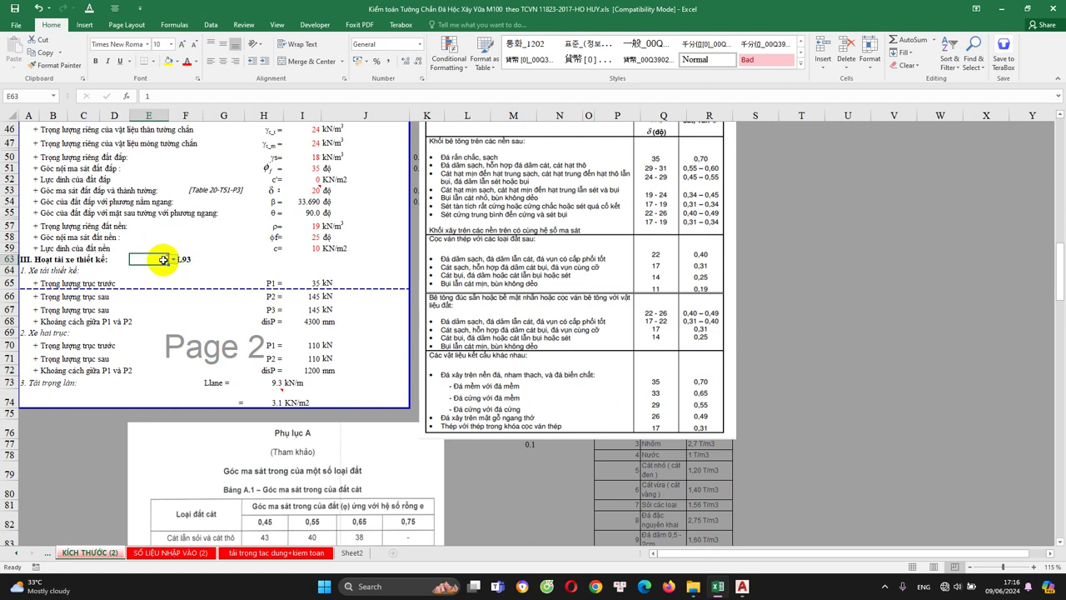
left_click(141, 277)
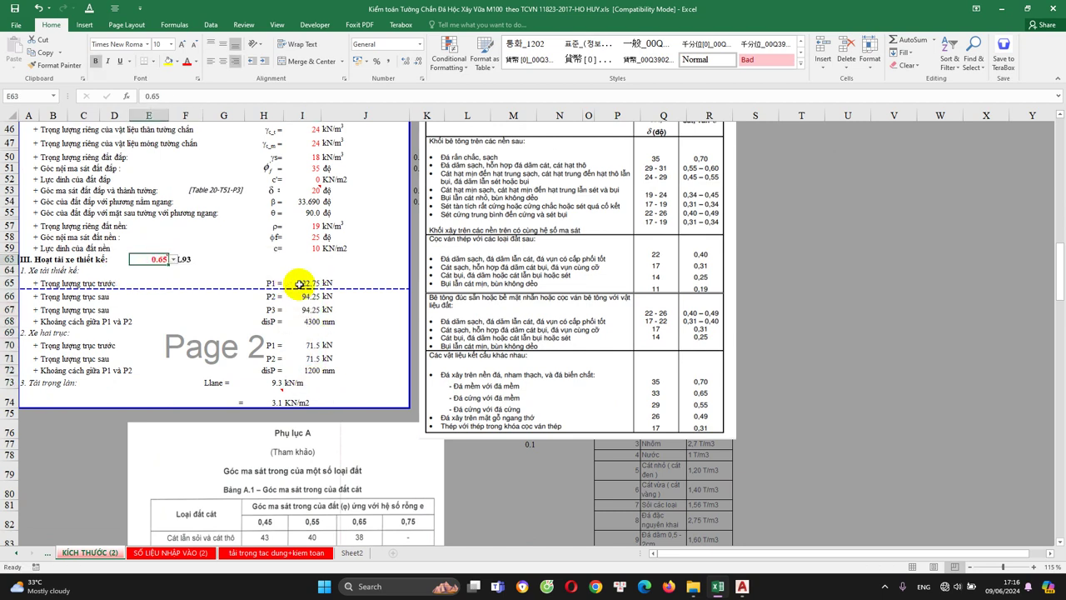
left_click(172, 259)
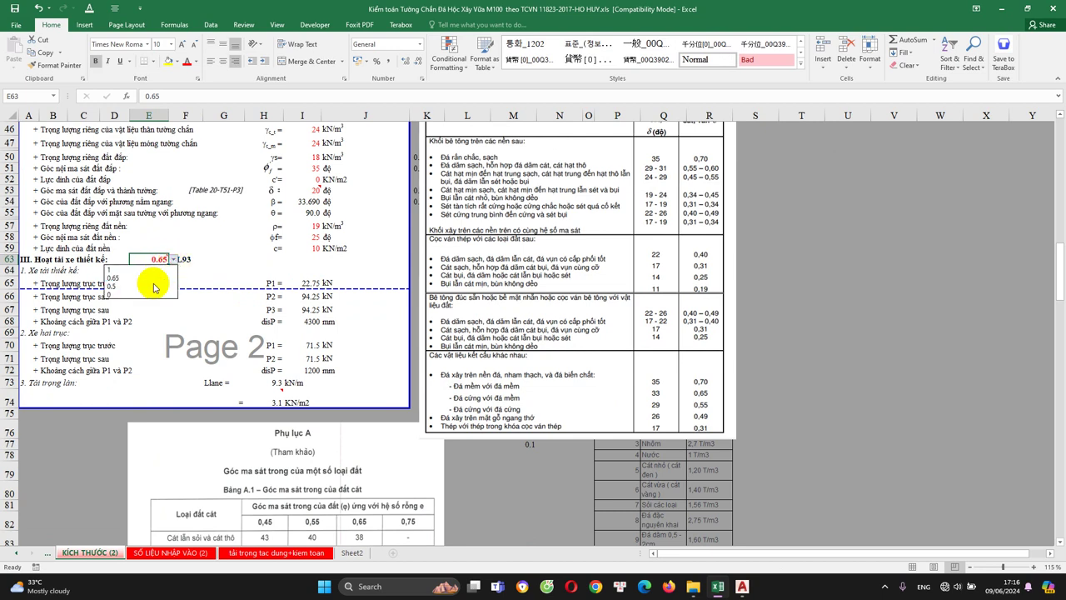
left_click(173, 259)
left_click(143, 295)
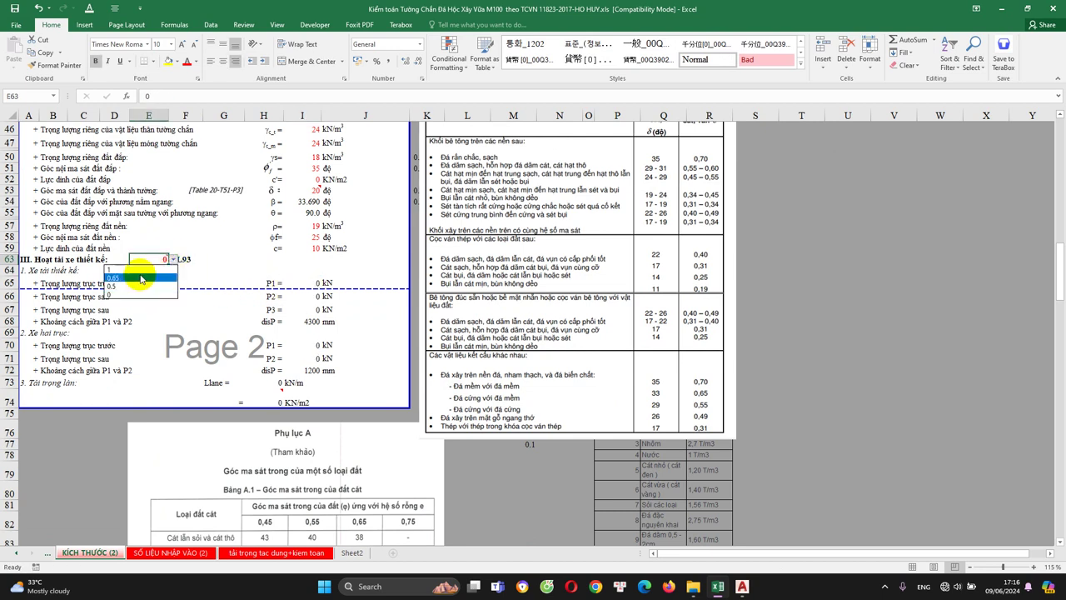
left_click(742, 587)
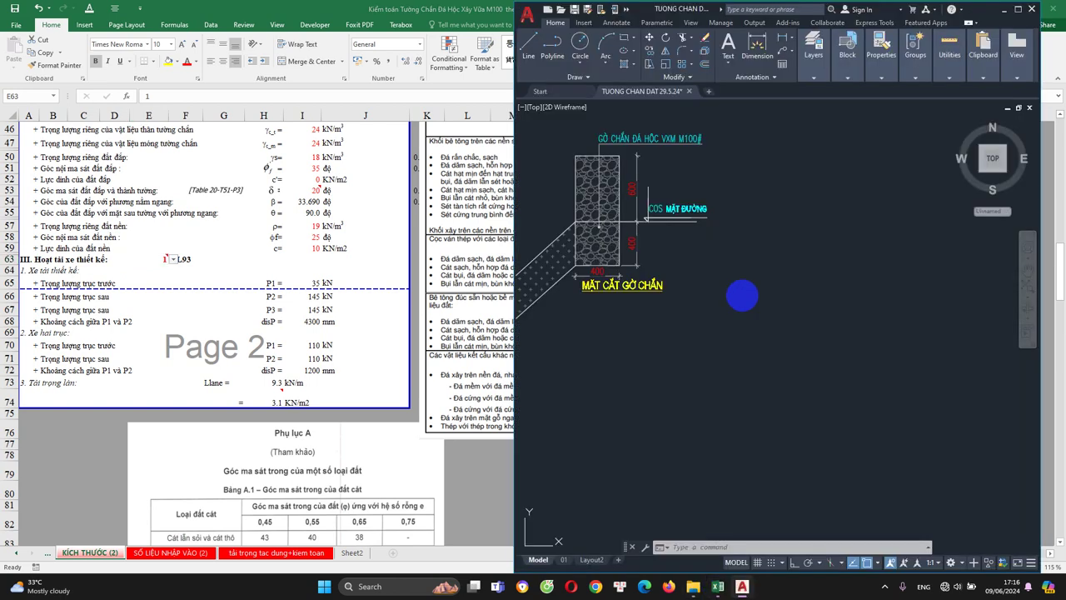
scroll(706, 261, "up", 1)
left_click(129, 368)
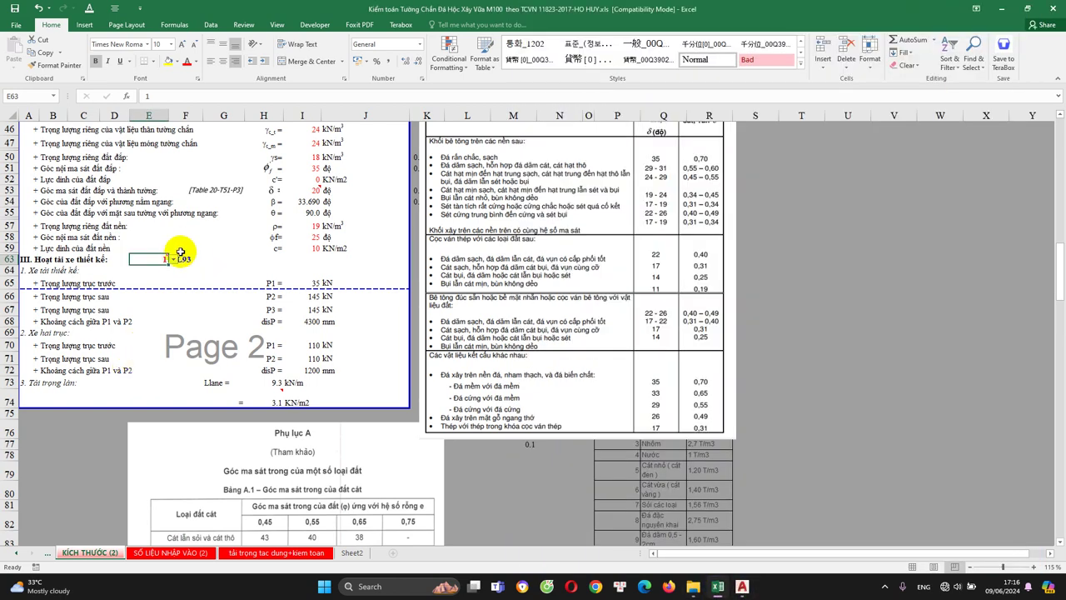
left_click(144, 271)
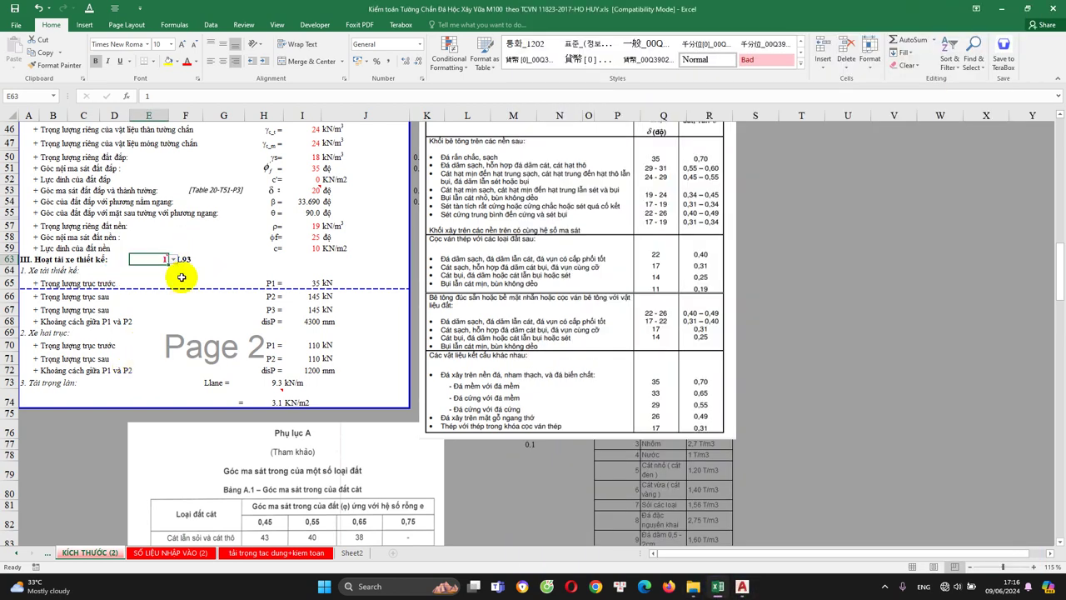
left_click(178, 275)
scroll(178, 279, "down", 1)
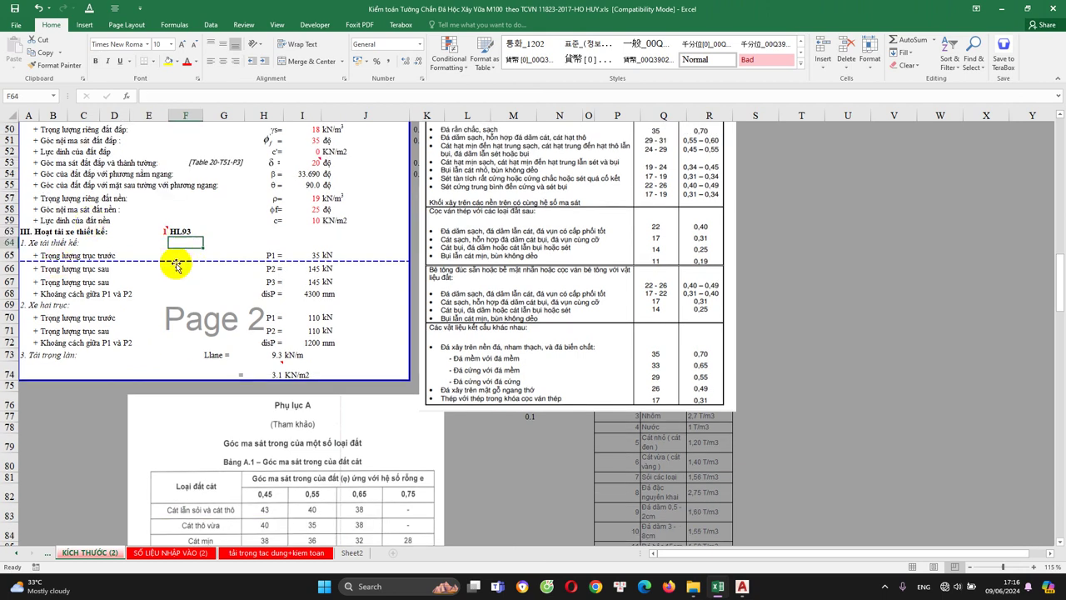
left_click(162, 233)
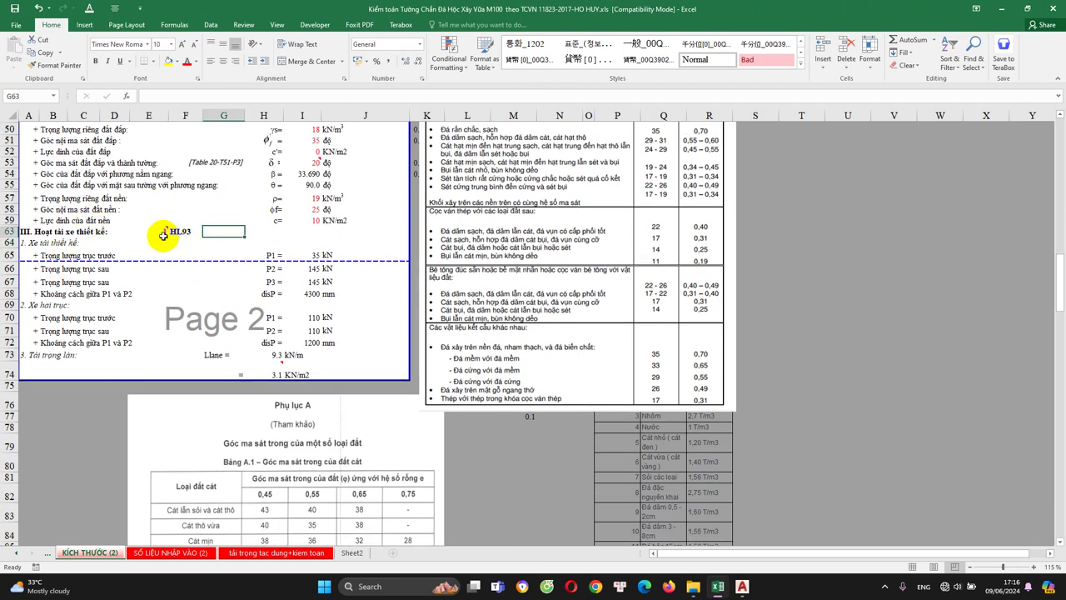
left_click(189, 232)
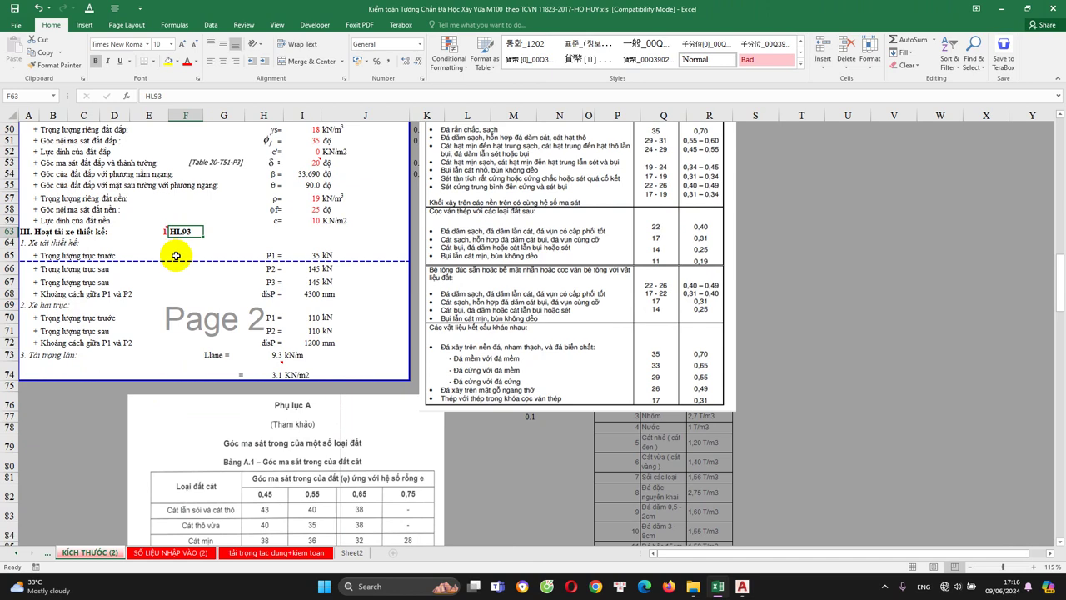
scroll(175, 275, "down", 1)
scroll(205, 308, "up", 1)
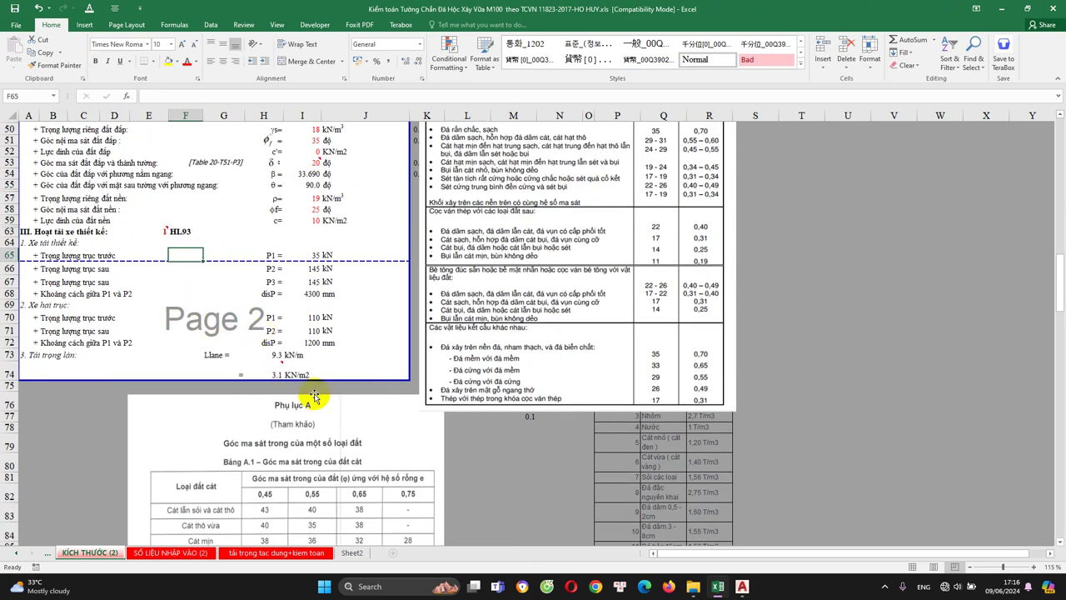
Step: On SỐ LIỆU NHẬP VÀO (2), review backfill unit weight 18.00 and the load codes EV, LS and LL
left_click(171, 552)
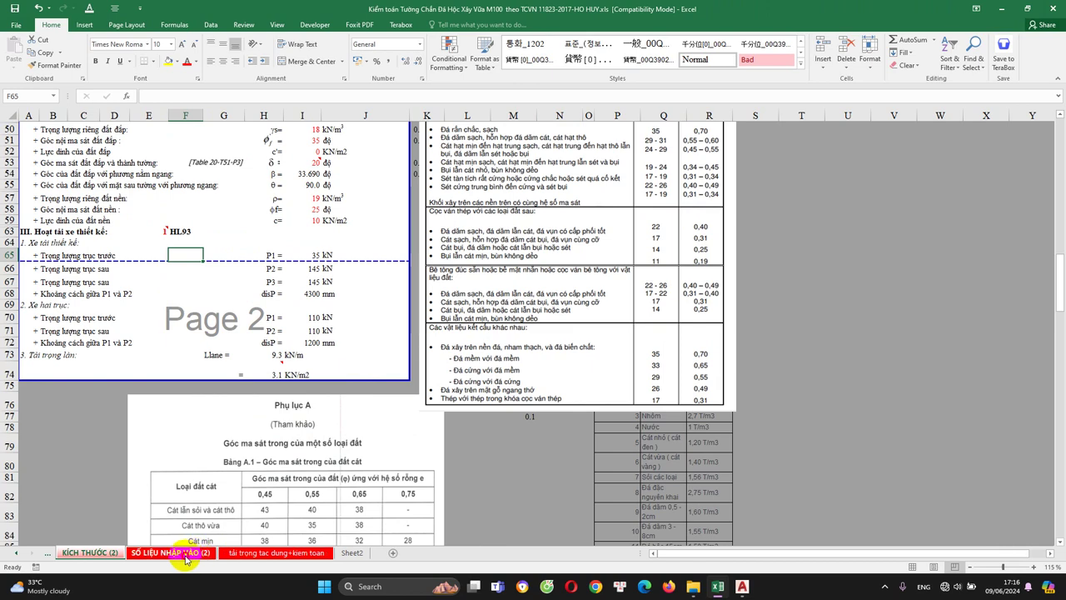
left_click(364, 286)
scroll(305, 305, "down", 3)
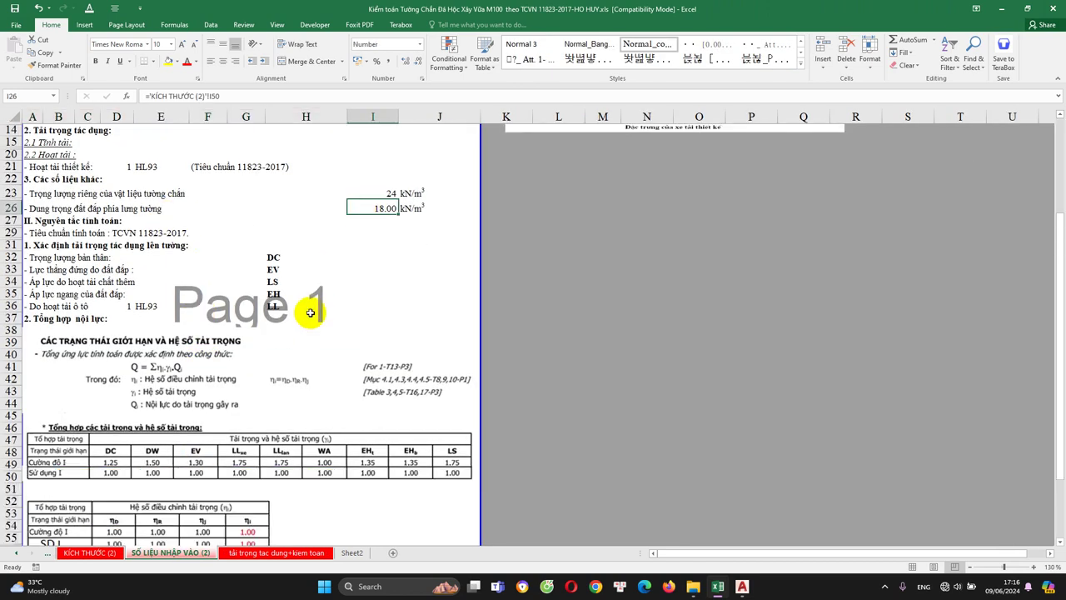
scroll(131, 212, "up", 2)
scroll(110, 297, "down", 2)
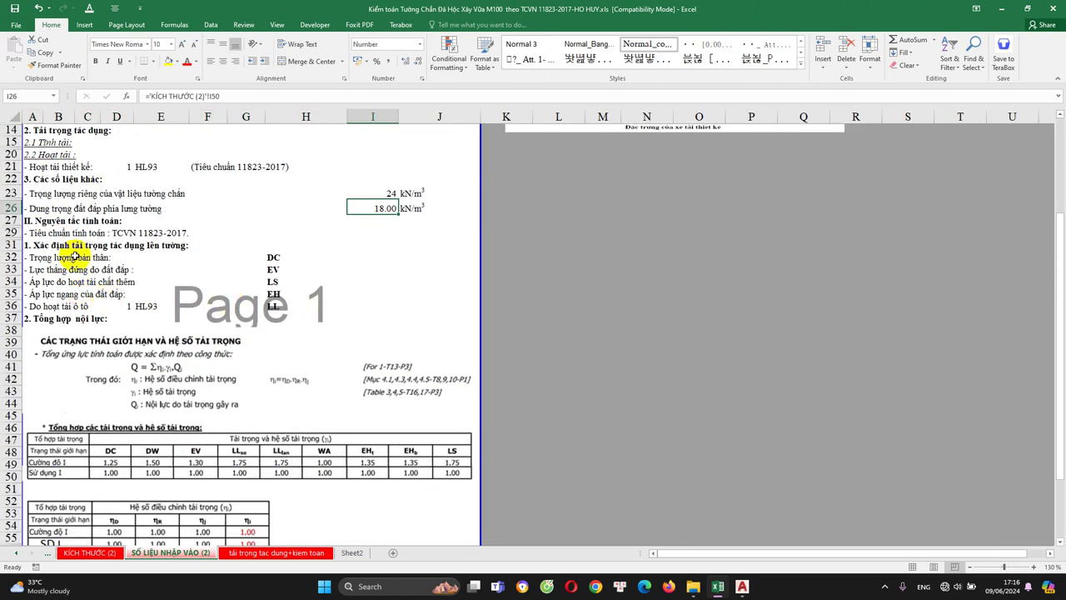
left_click(166, 246)
left_click(178, 233)
left_click(71, 258)
left_click(246, 269)
scroll(191, 261, "down", 1)
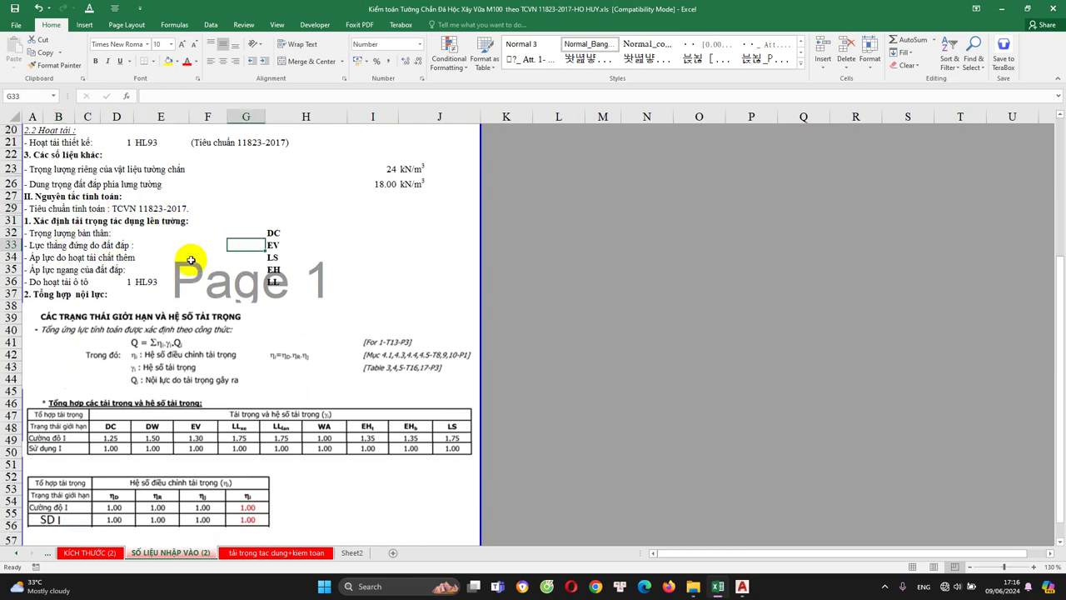
left_click(273, 245)
left_click(277, 258)
left_click(284, 283)
scroll(250, 316, "down", 3)
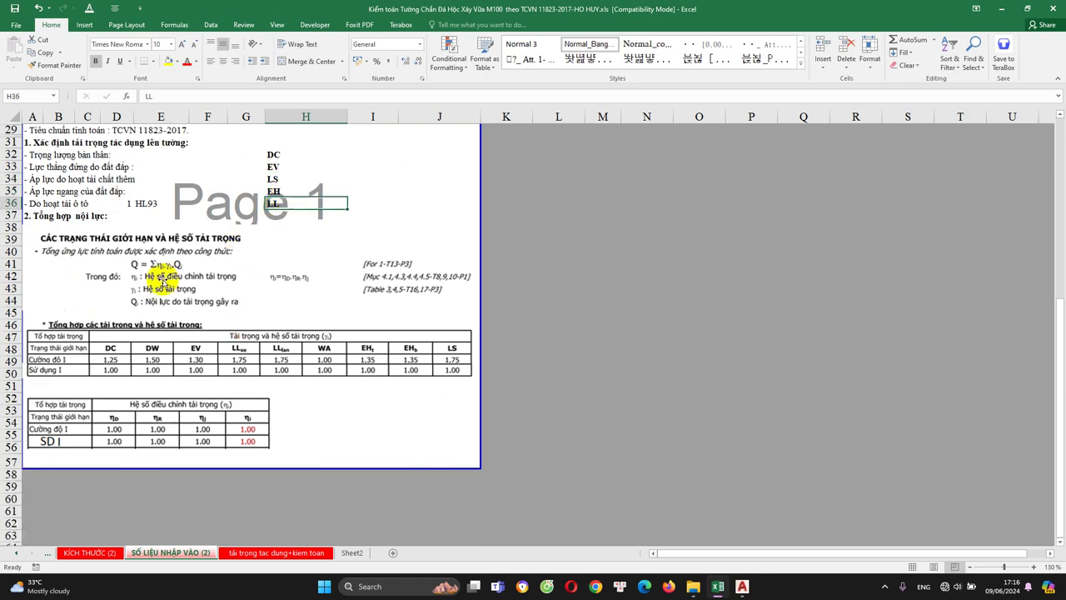
scroll(142, 250, "down", 1)
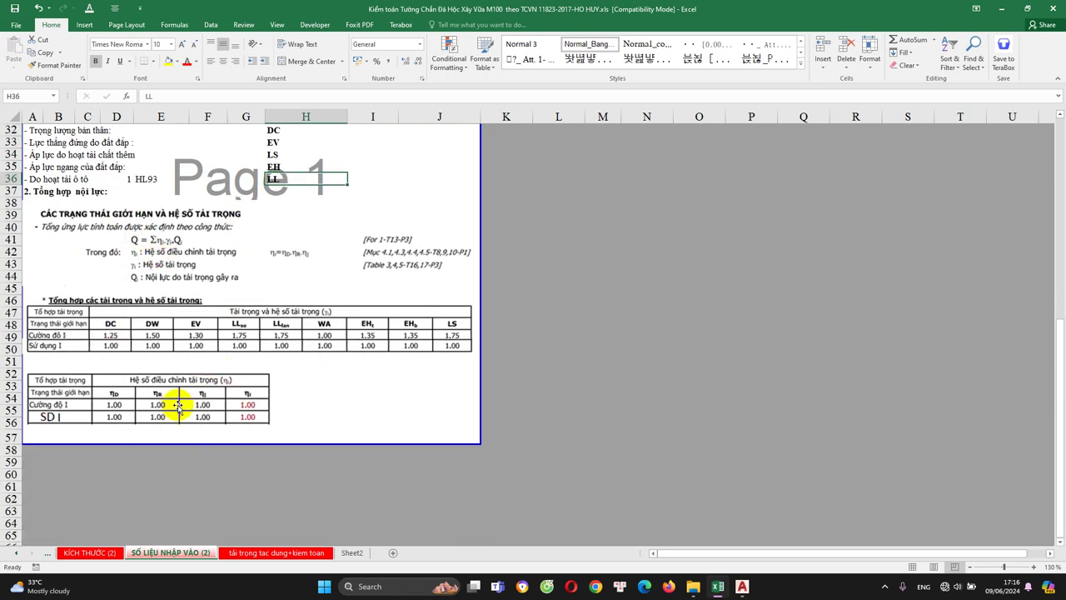
scroll(138, 325, "up", 4)
Step: Show the top of the tải trọng tac dung+kiem toan sheet with its wall load diagram
left_click(247, 553)
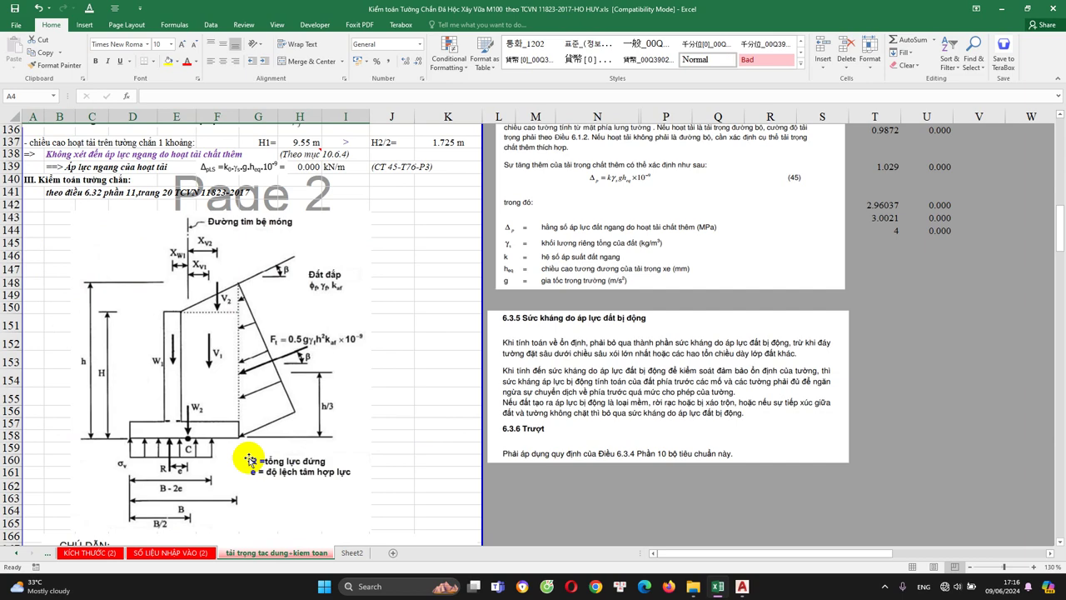
scroll(249, 417, "up", 6)
scroll(250, 405, "up", 9)
scroll(250, 405, "up", 1)
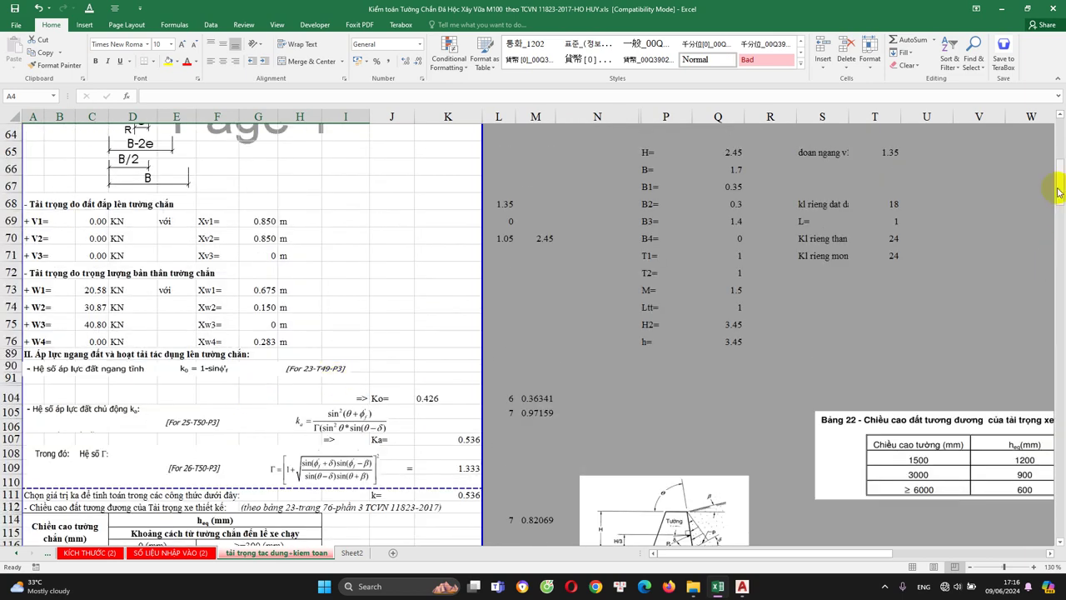
left_click_drag(1058, 192, 1059, 134)
left_click(142, 174)
left_click(142, 161)
scroll(244, 296, "down", 1)
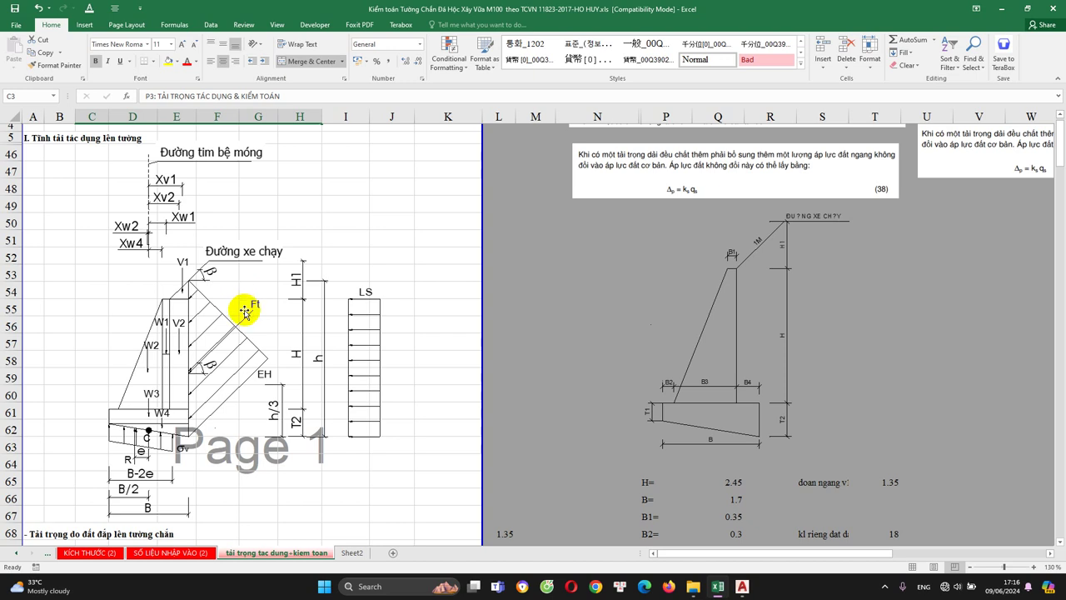
scroll(209, 267, "up", 1)
scroll(188, 296, "down", 1)
scroll(179, 267, "up", 1)
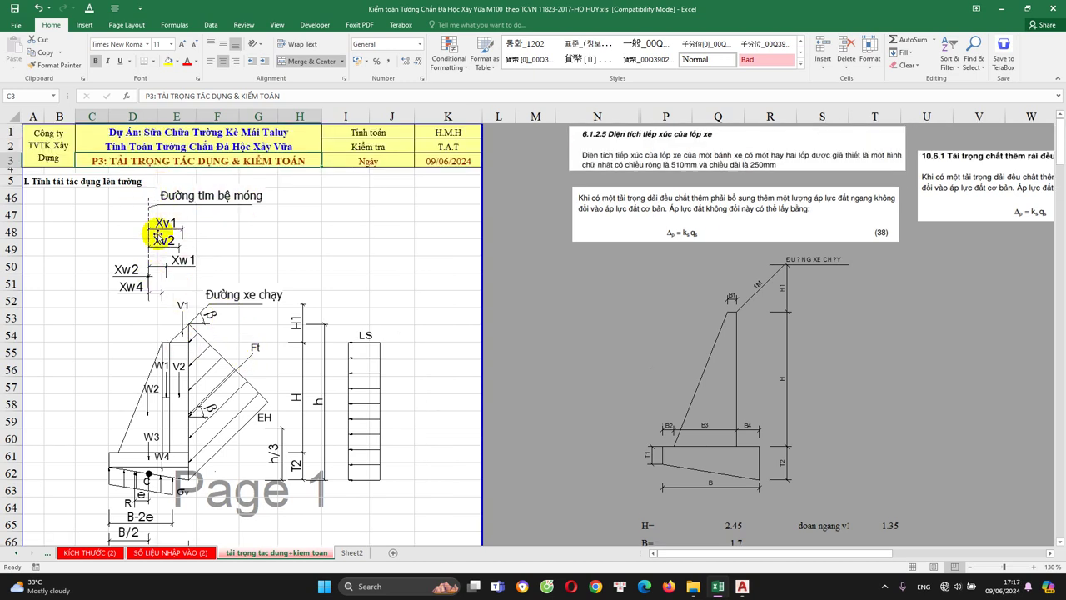
Step: Scroll to the earth-fill and wall self-weight load rows and inspect the V1 formula
scroll(177, 265, "down", 1)
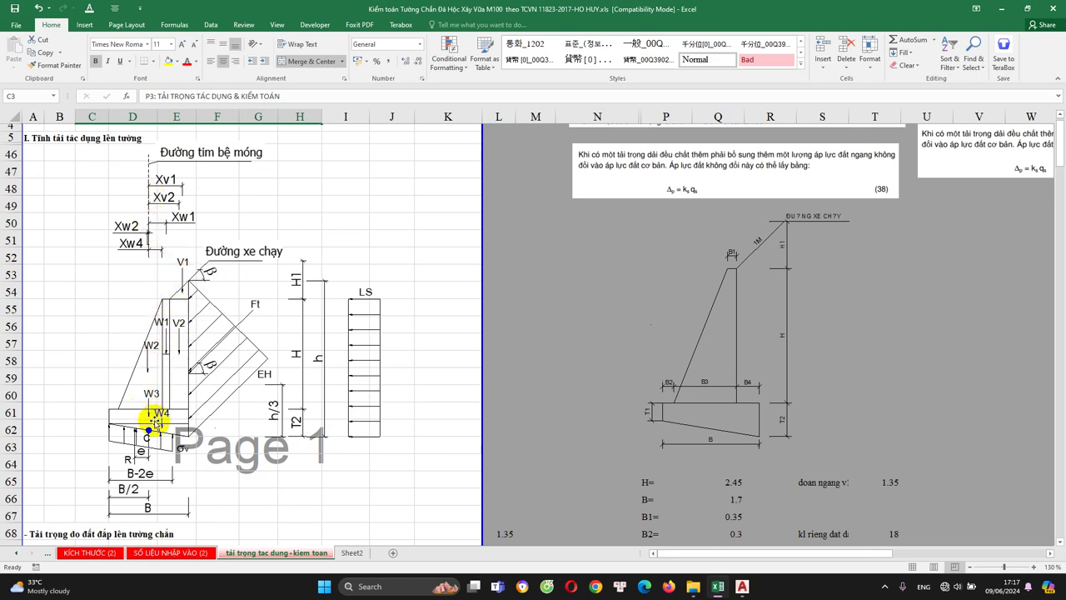
scroll(156, 425, "down", 1)
scroll(179, 392, "down", 1)
left_click(33, 409)
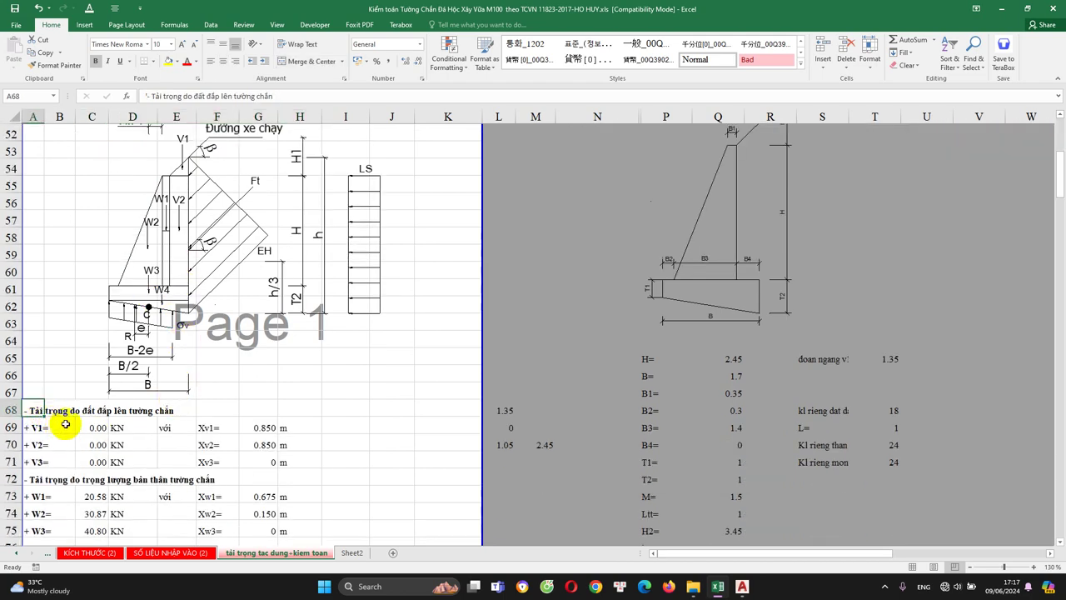
scroll(142, 373, "up", 1)
scroll(138, 447, "up", 1)
scroll(199, 215, "down", 2)
scroll(146, 325, "down", 3)
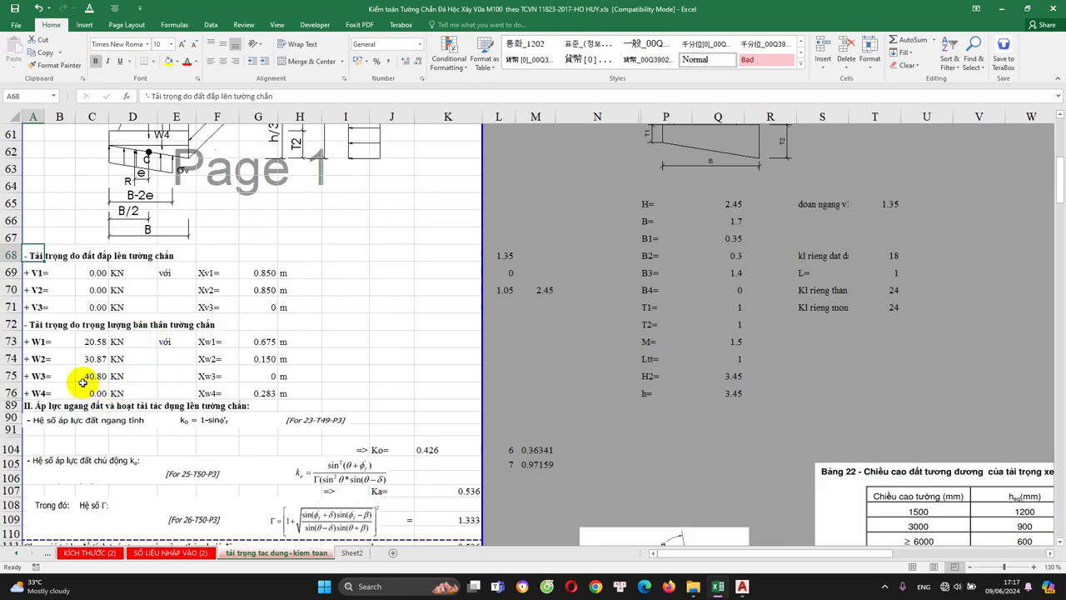
left_click(46, 325)
scroll(133, 315, "up", 4)
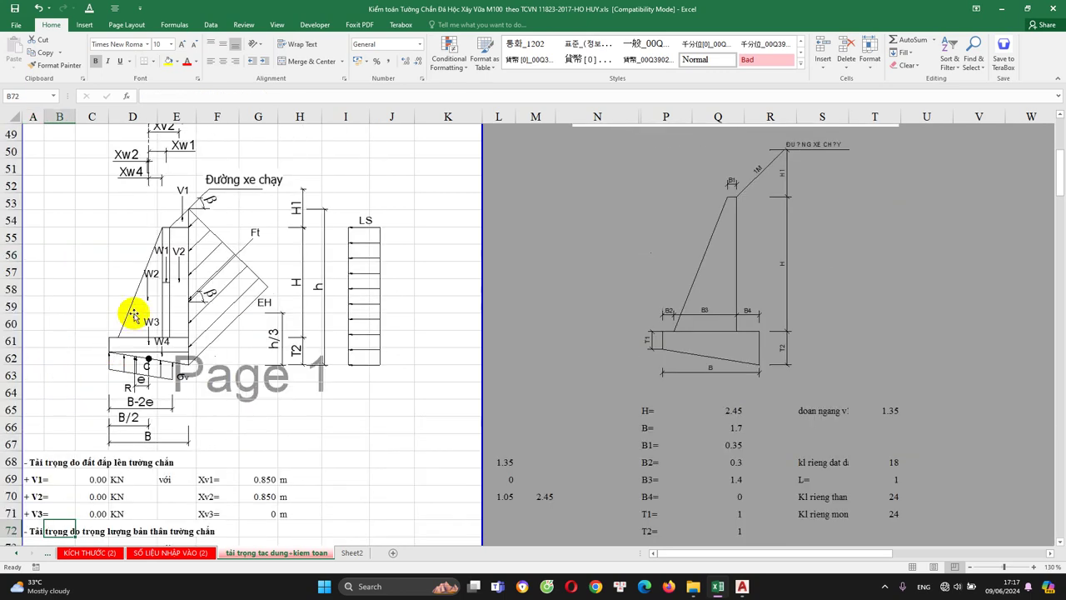
scroll(159, 308, "down", 1)
scroll(116, 366, "down", 1)
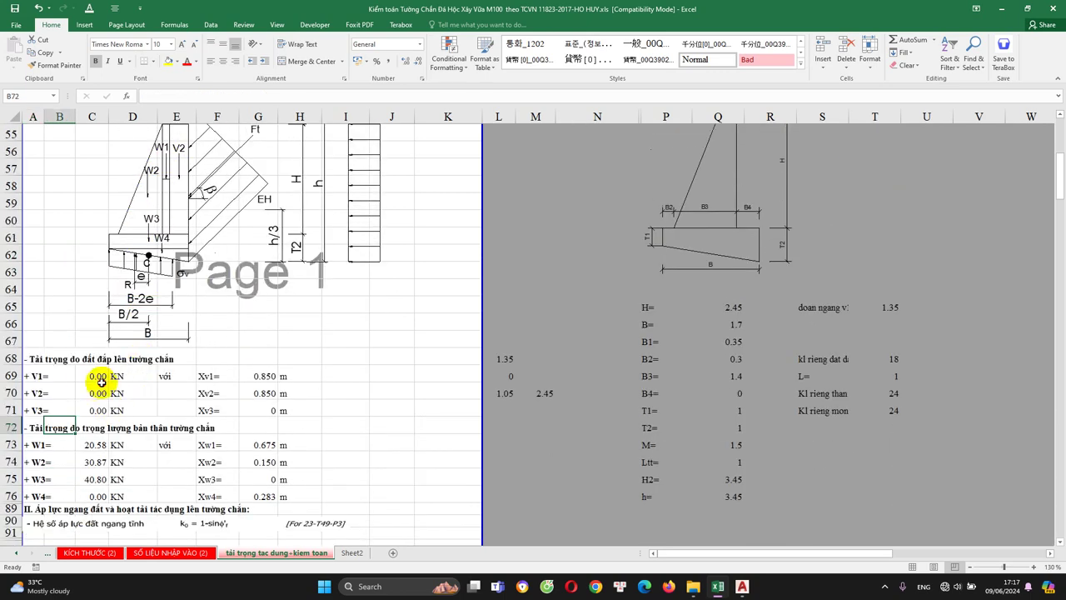
left_click(99, 381)
Step: Bring the AutoCAD rubble-masonry wall section alongside and zoom around it
left_click(740, 586)
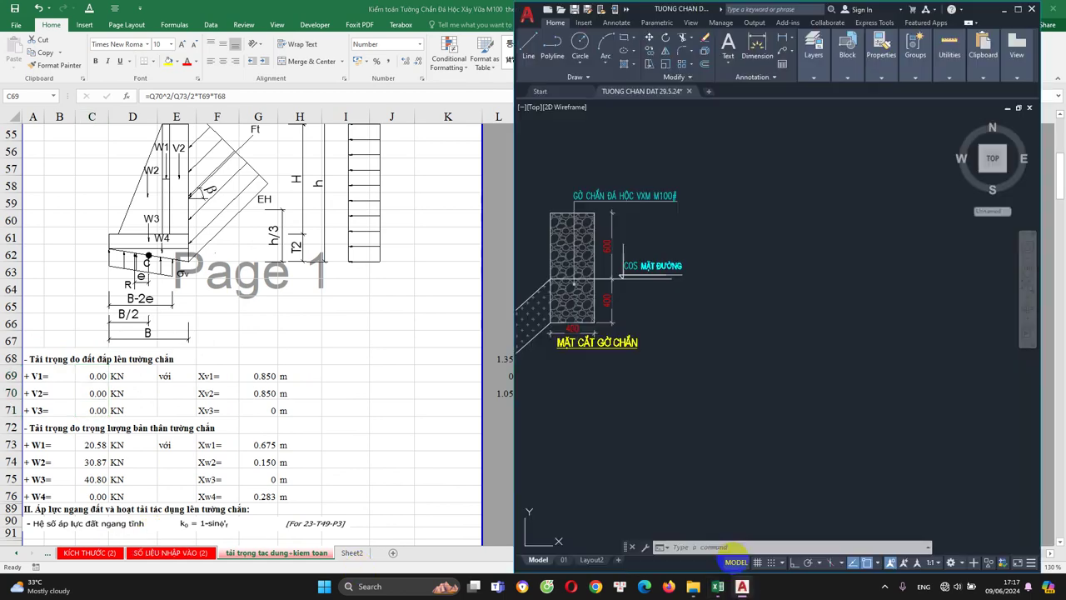
scroll(691, 352, "down", 3)
scroll(700, 325, "down", 2)
scroll(720, 302, "up", 2)
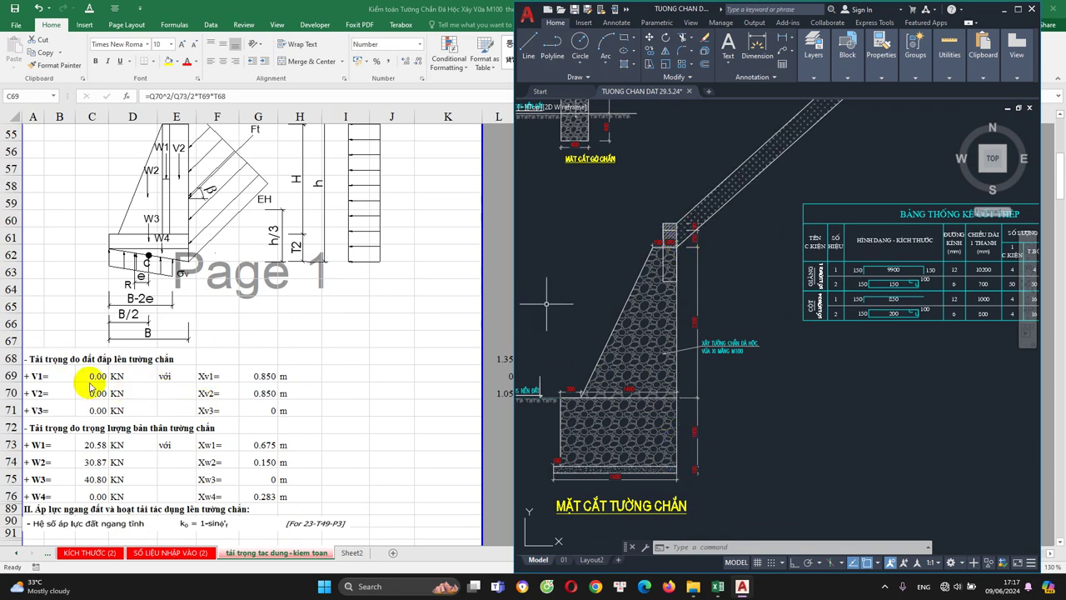
Step: Back in Excel, review the V1 and V2 load formulas without changing them
left_click(157, 209)
scroll(158, 209, "up", 1)
scroll(167, 221, "up", 1)
scroll(191, 325, "down", 2)
double_click(91, 376)
left_click(92, 393)
double_click(92, 393)
left_click(91, 408)
Step: Compare with the drawing, then recheck the V1 formula and inspect the W1 self-weight formula
left_click(742, 587)
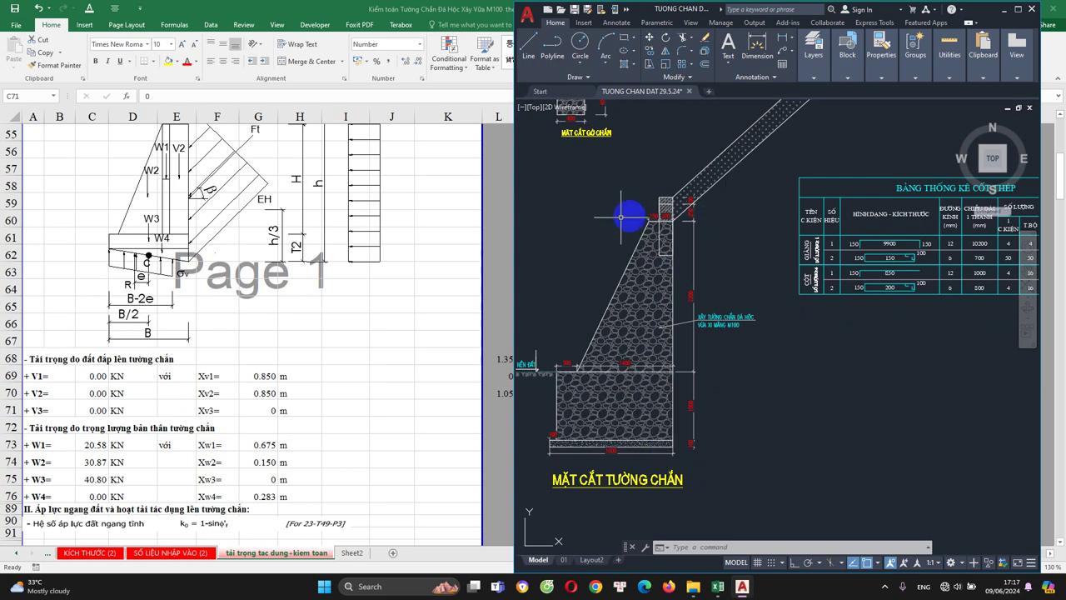
left_click(152, 391)
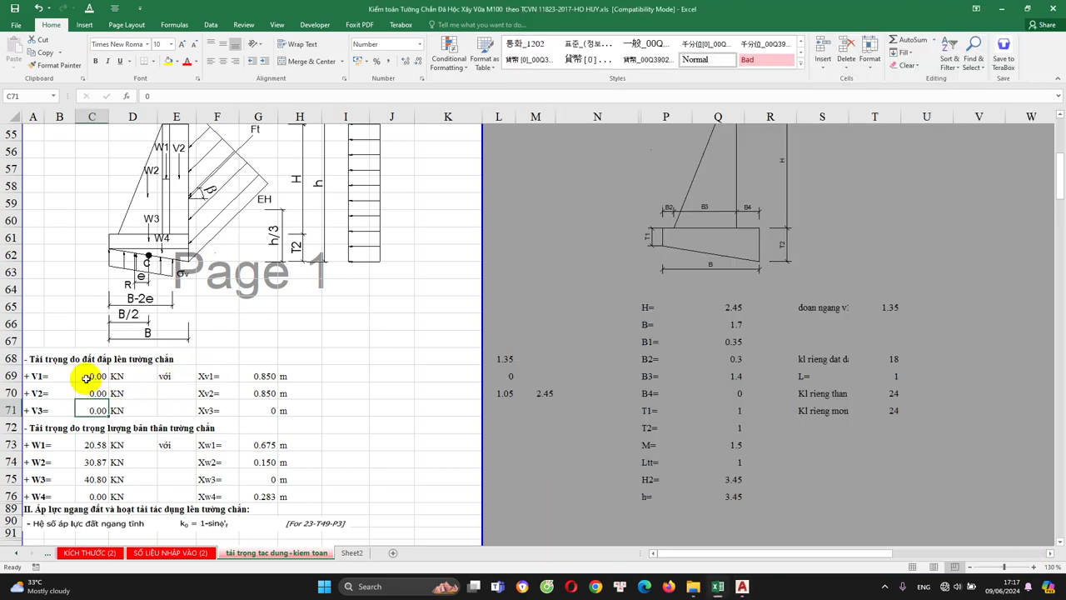
double_click(88, 377)
key("Return")
scroll(95, 350, "down", 2)
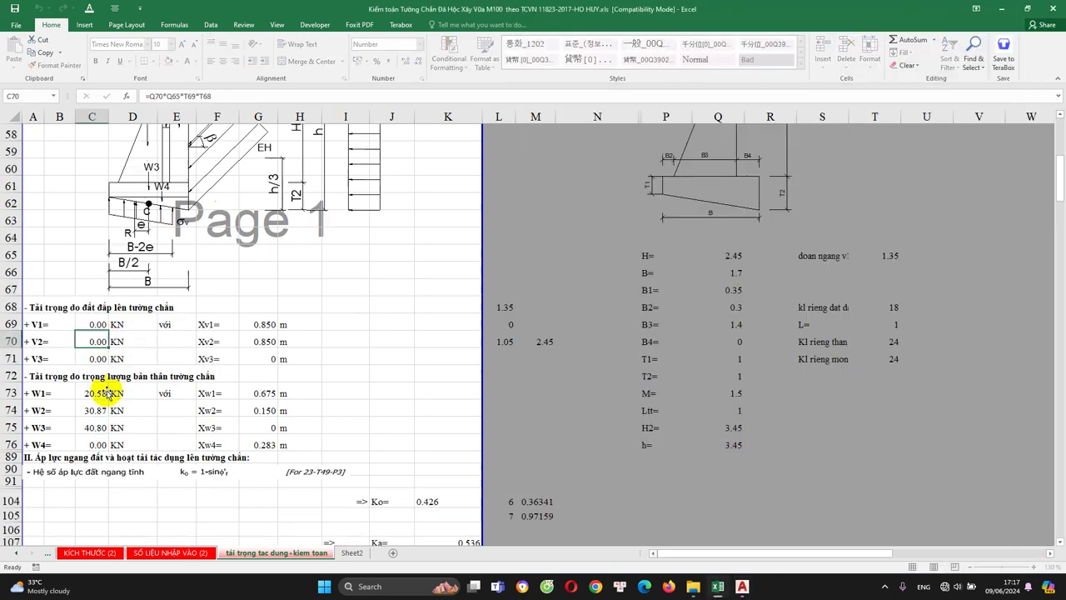
left_click(101, 343)
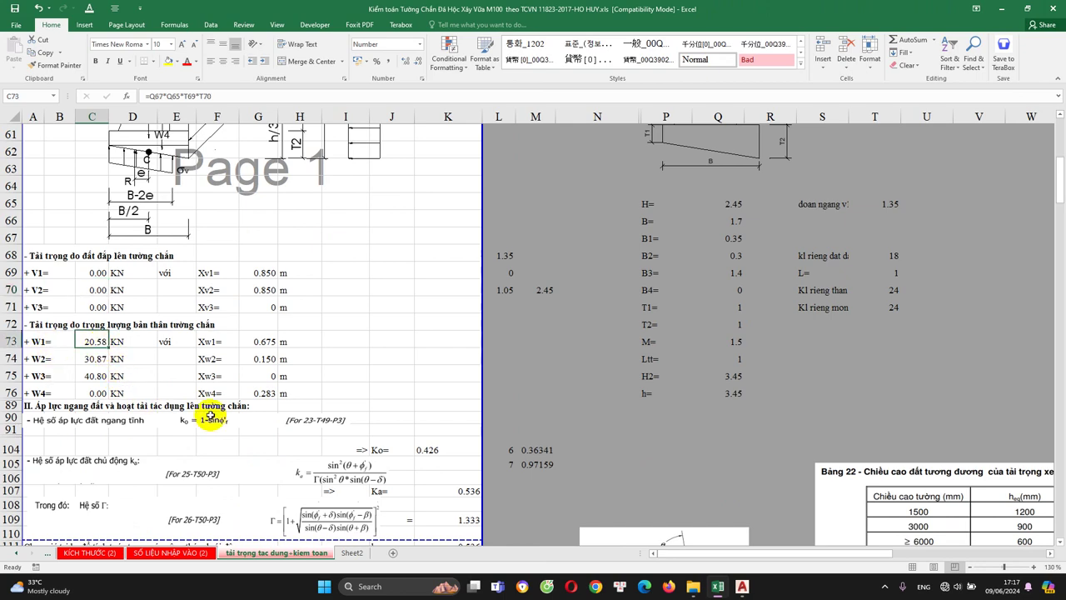
scroll(233, 371, "up", 3)
Step: Select the upper trapezoid of the wall in AutoCAD to check its geometry
left_click(742, 587)
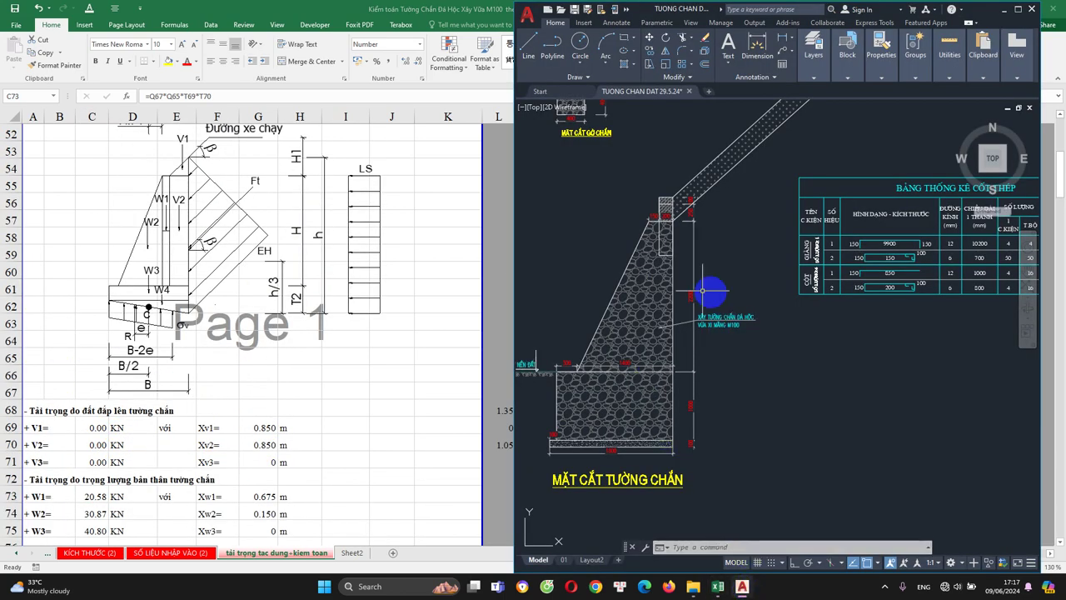
scroll(708, 287, "up", 1)
left_click(681, 216)
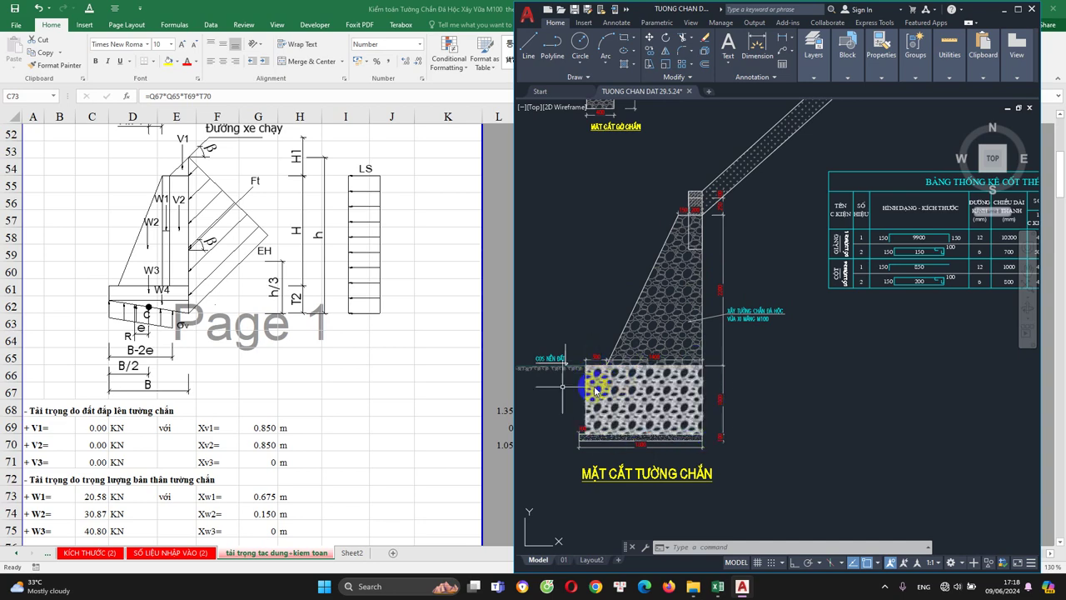
Step: Check the W4 formula =(Q72-Q71)*Q66/2*Q74*T71 (0.00 kN, Xw4 0.283 m) against the section
left_click(160, 427)
scroll(129, 448, "down", 3)
left_click(104, 393)
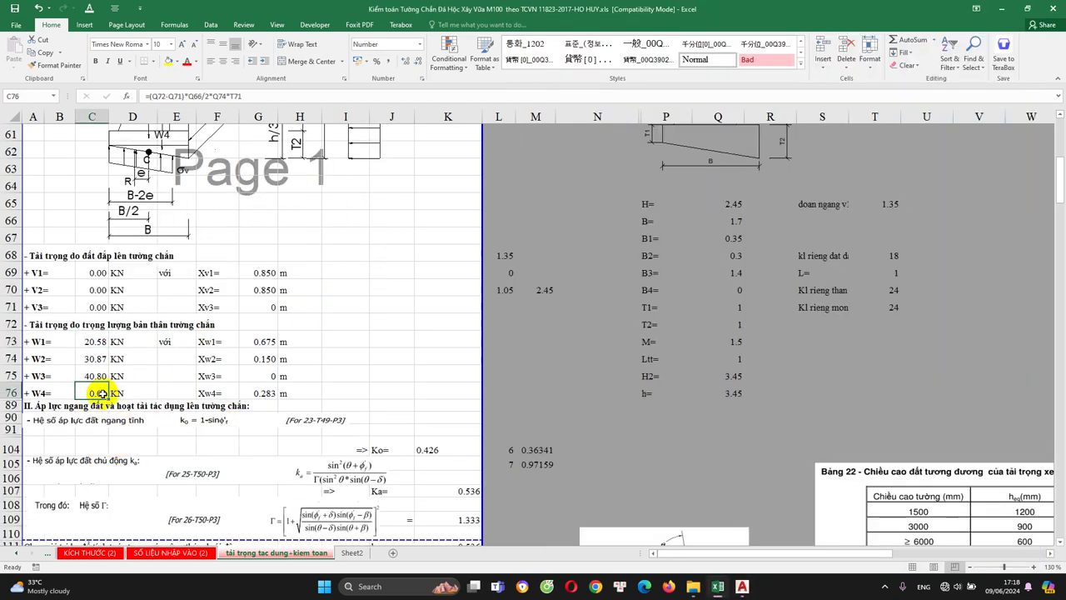
scroll(150, 319, "up", 2)
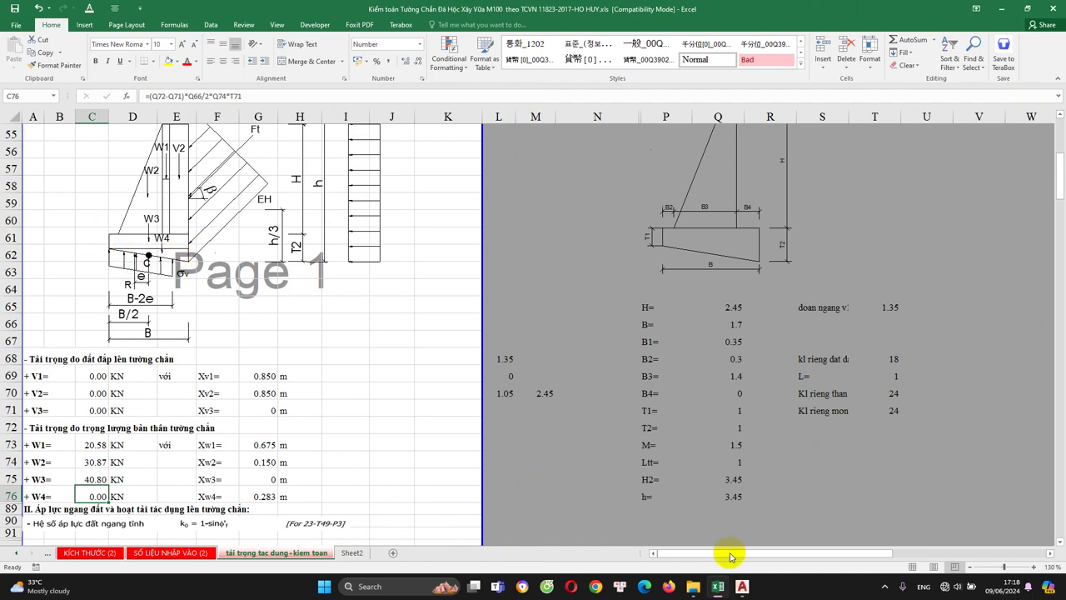
left_click(742, 587)
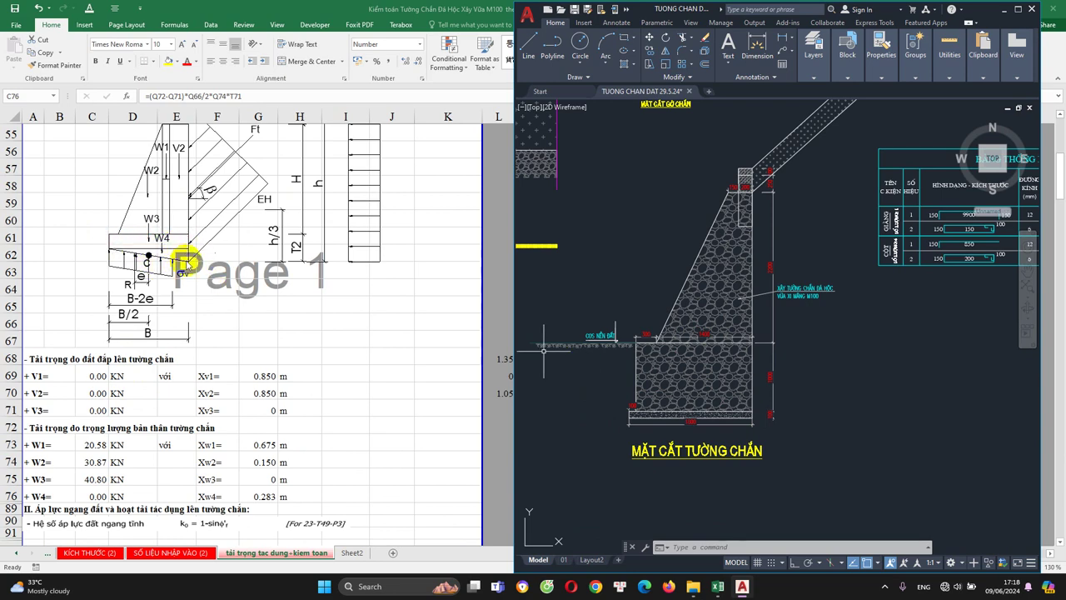
scroll(671, 406, "up", 5)
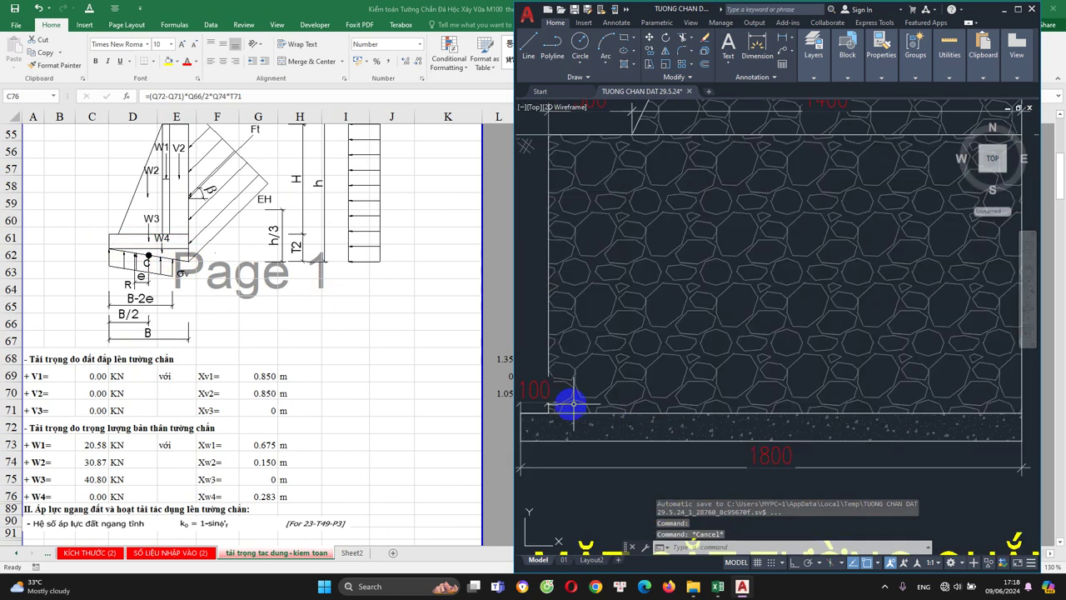
scroll(850, 426, "down", 5)
key("alt+Tab")
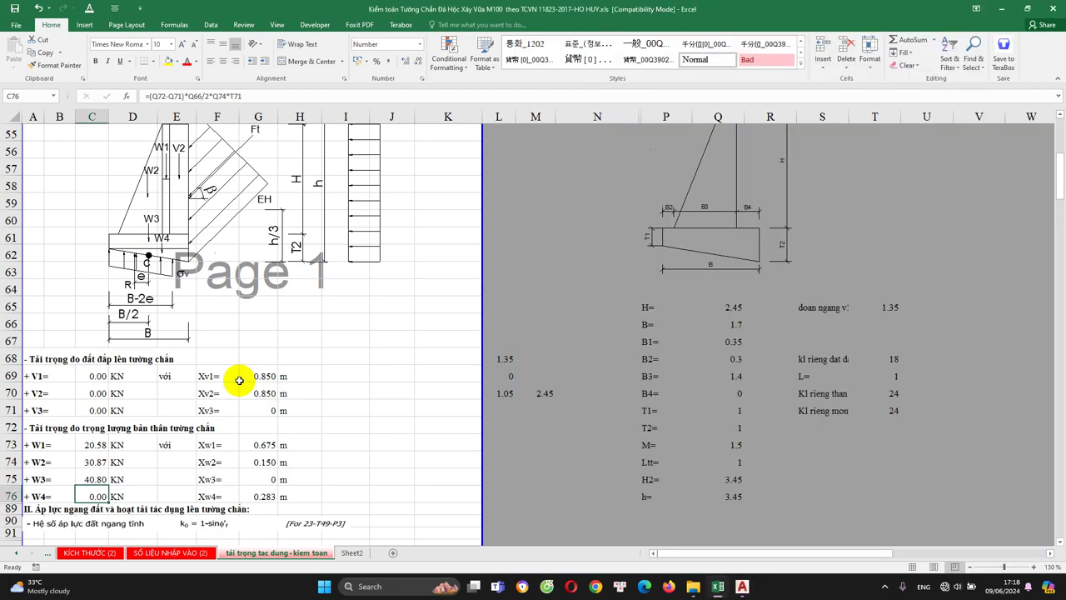
scroll(239, 381, "down", 3)
scroll(233, 388, "down", 1)
scroll(209, 358, "down", 1)
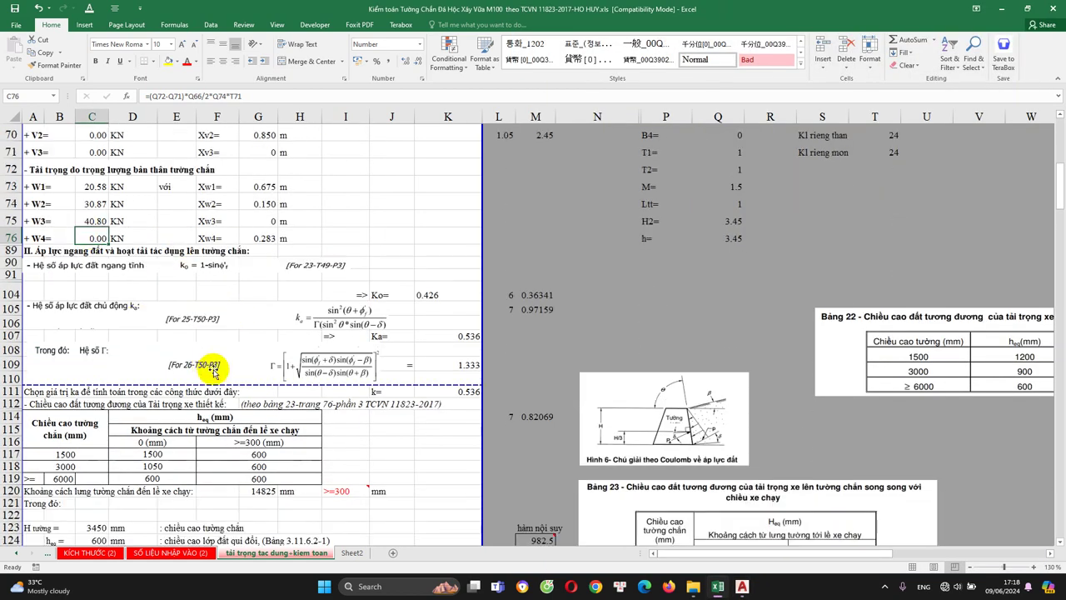
scroll(212, 369, "down", 2)
left_click(445, 249)
scroll(445, 249, "up", 1)
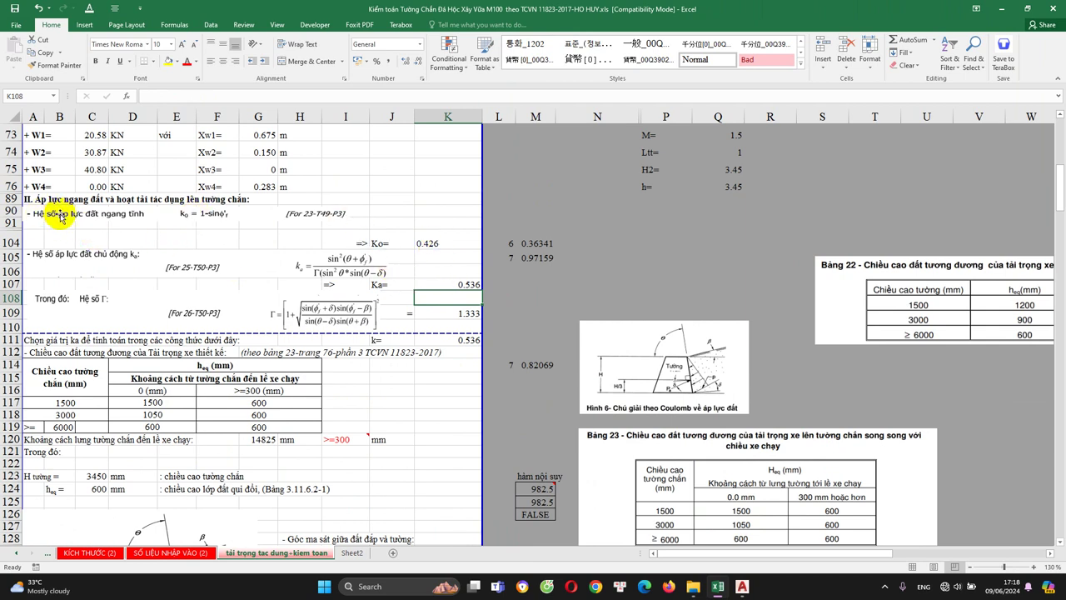
left_click(464, 284)
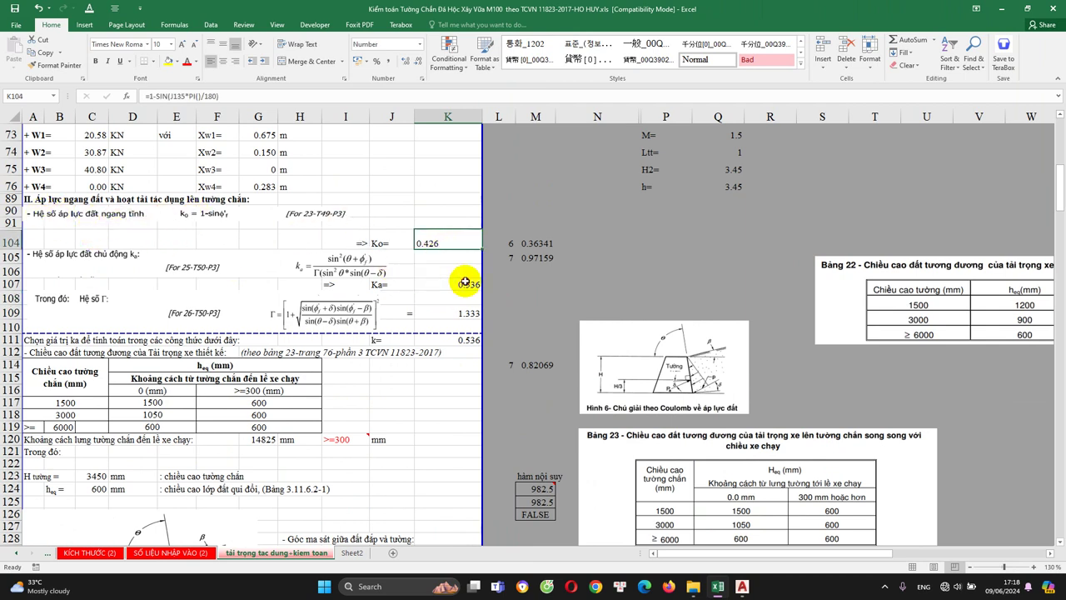
left_click(430, 307)
left_click(454, 284)
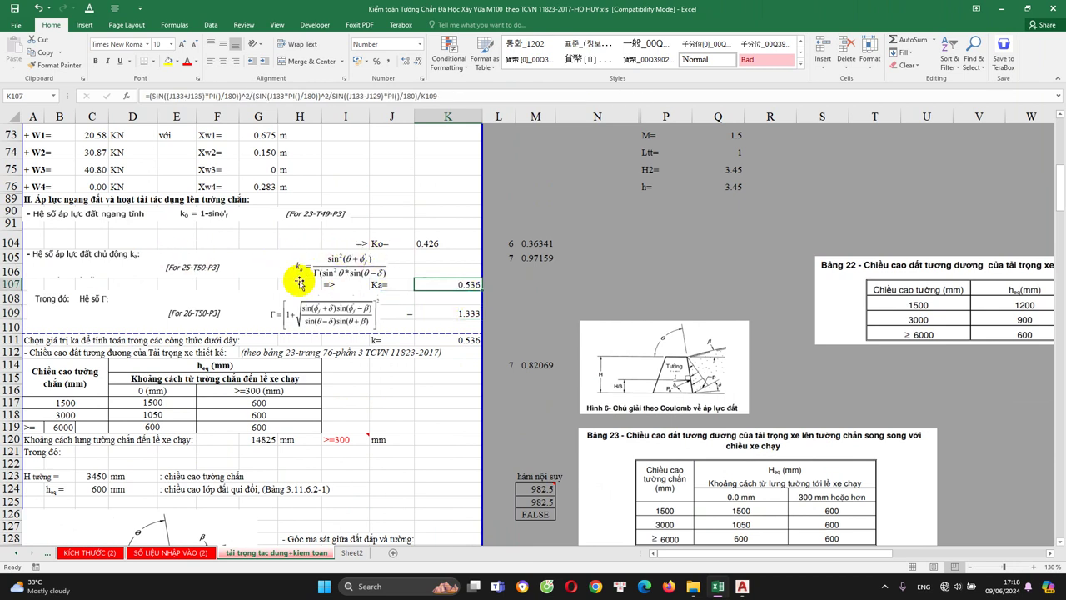
scroll(304, 276, "down", 1)
scroll(307, 281, "down", 1)
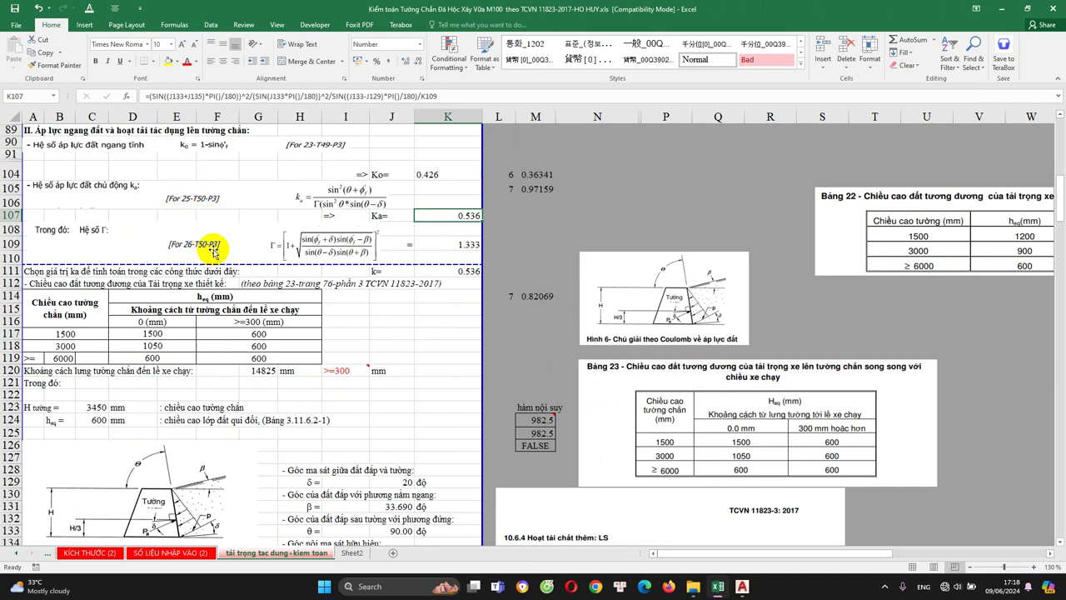
scroll(247, 277, "down", 1)
scroll(250, 275, "down", 1)
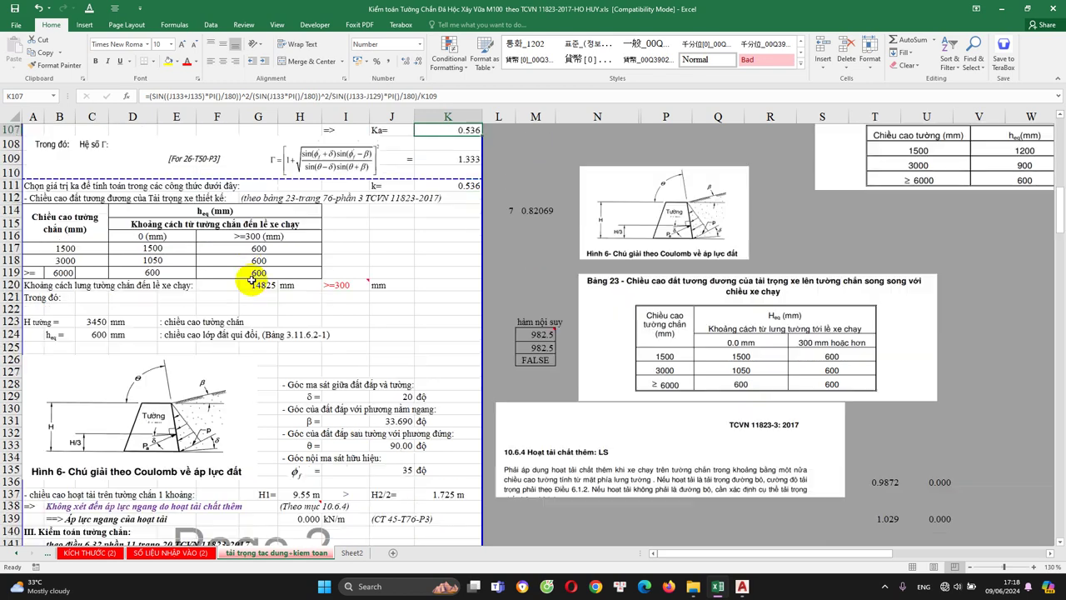
scroll(365, 352, "down", 3)
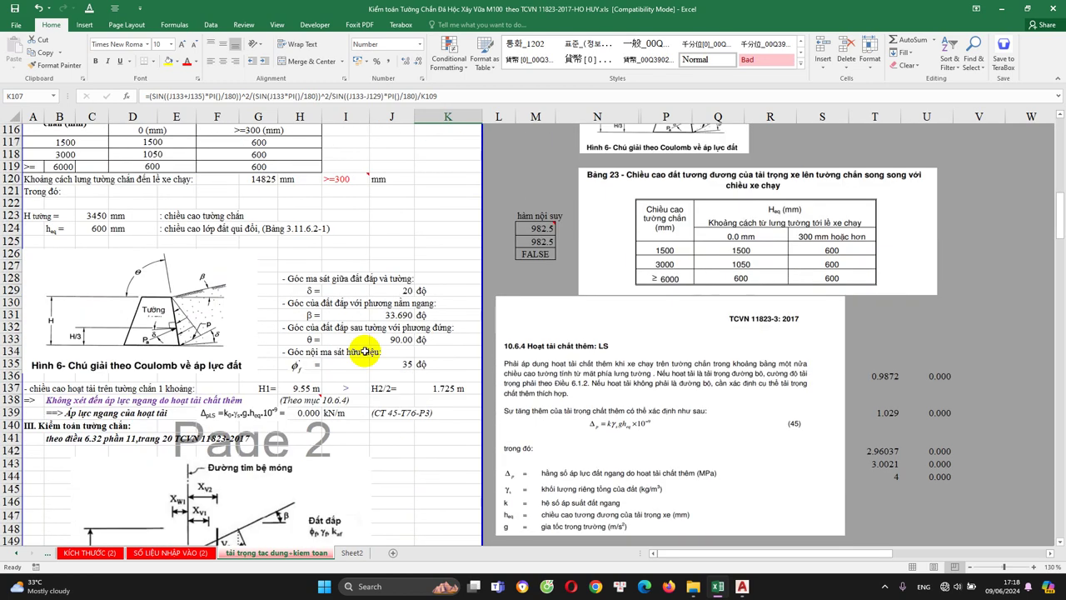
left_click(310, 290)
left_click(404, 292)
double_click(408, 289)
key("Escape")
double_click(385, 316)
key("Escape")
left_click(409, 366)
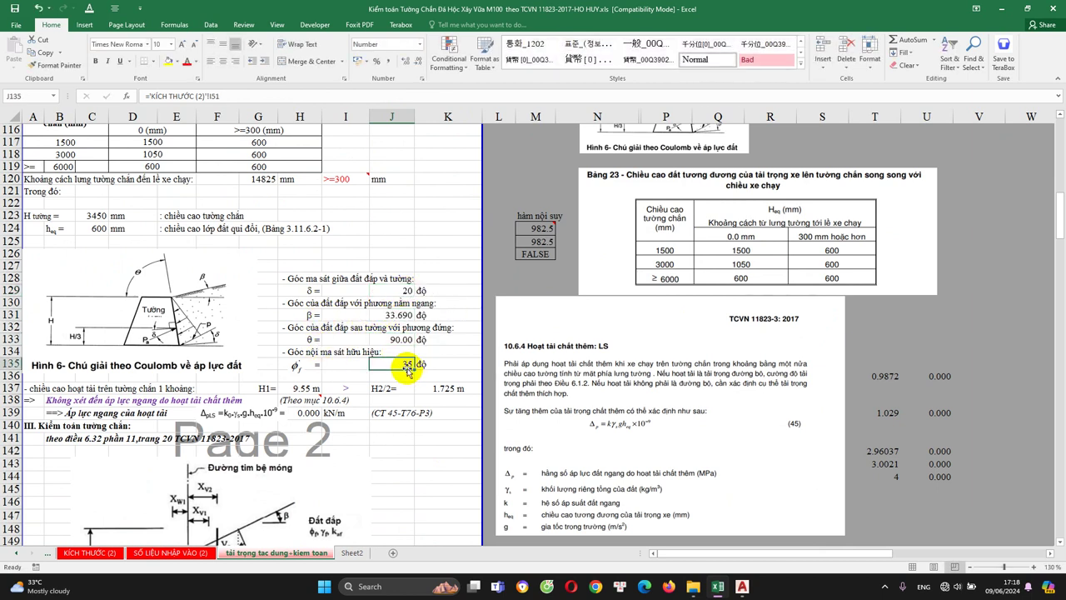
double_click(408, 365)
key("Escape")
scroll(404, 333, "up", 10)
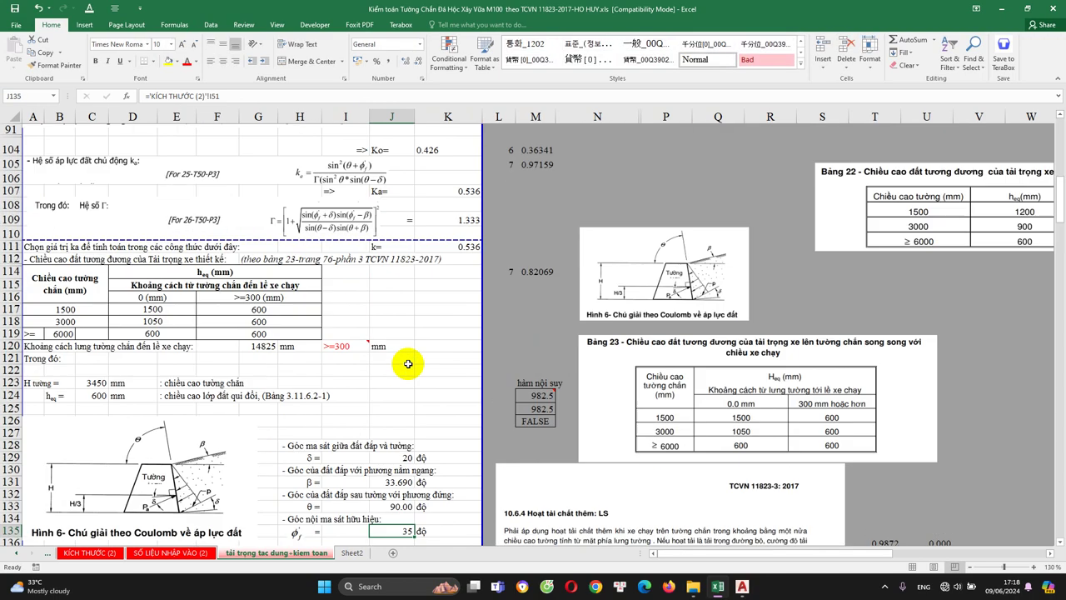
scroll(399, 317, "down", 3)
double_click(454, 203)
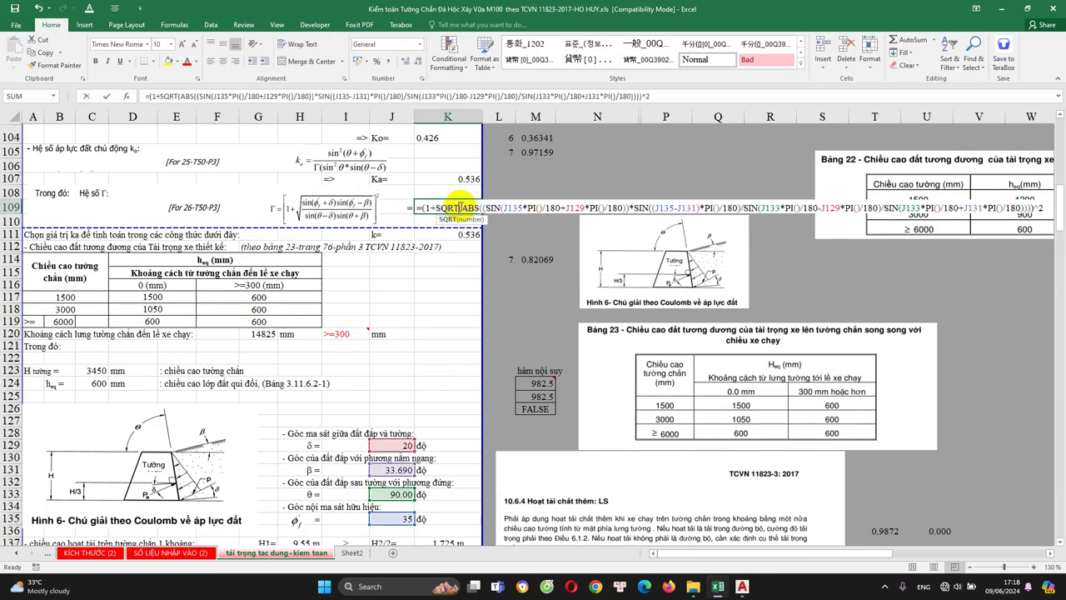
scroll(390, 358, "down", 1)
scroll(390, 359, "down", 2)
scroll(362, 341, "up", 5)
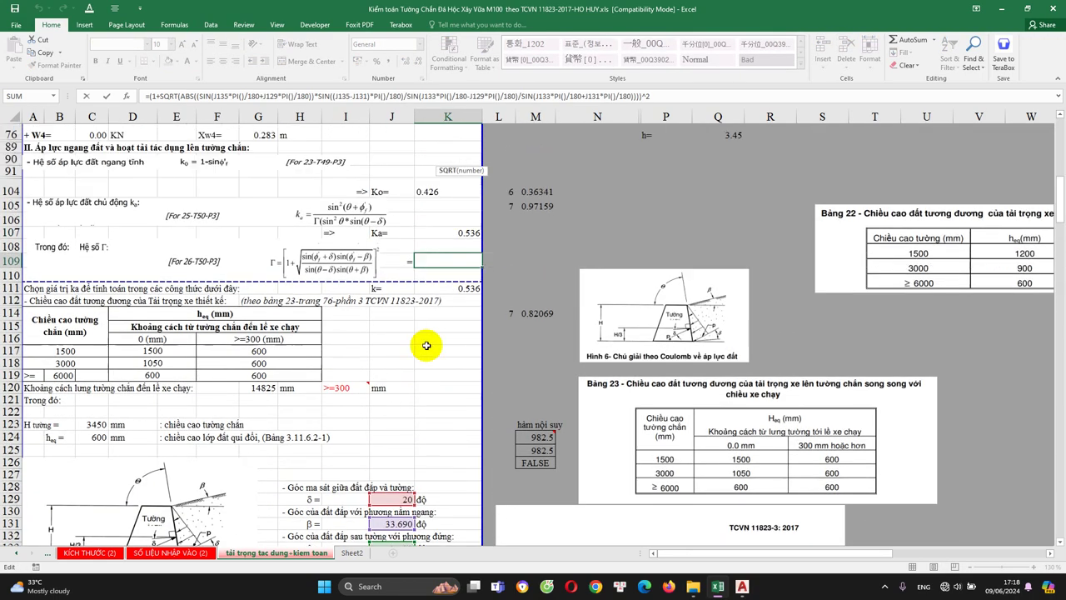
scroll(362, 340, "up", 5)
double_click(431, 337)
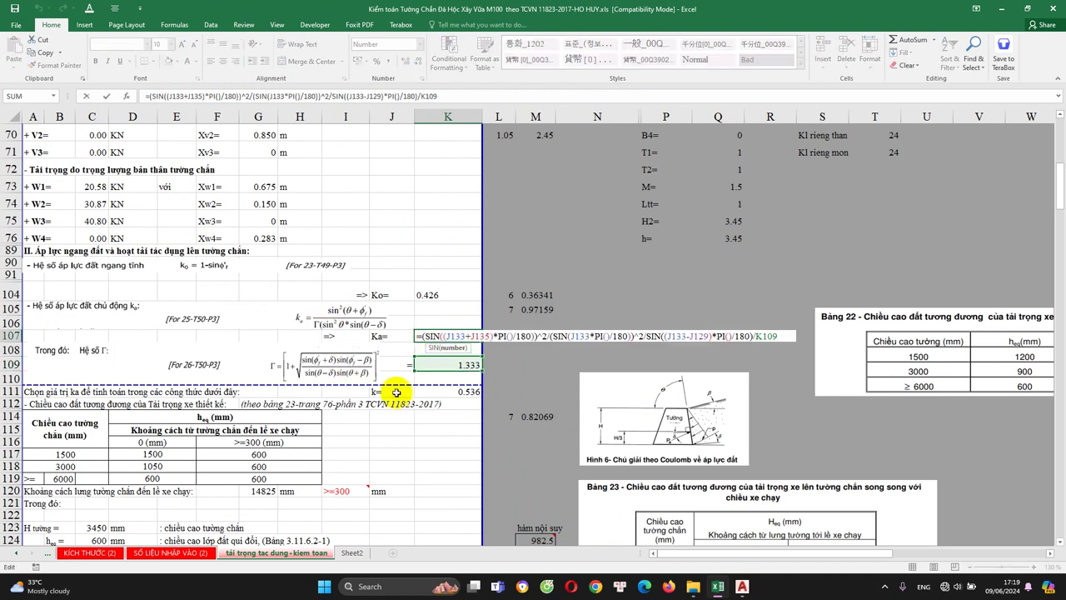
key("Escape")
scroll(425, 385, "down", 2)
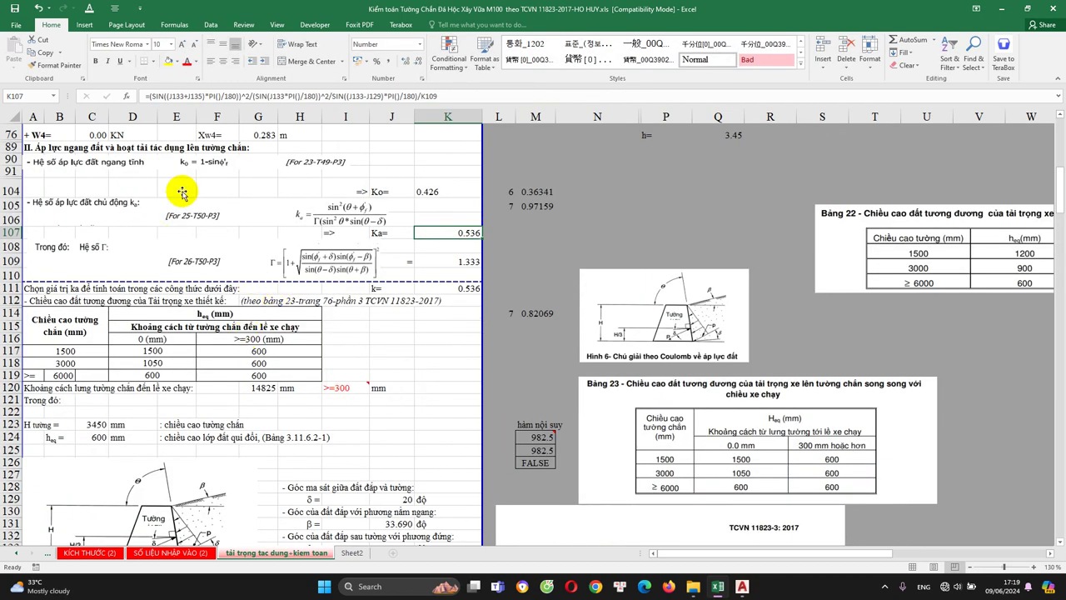
left_click(261, 301)
scroll(261, 304, "down", 1)
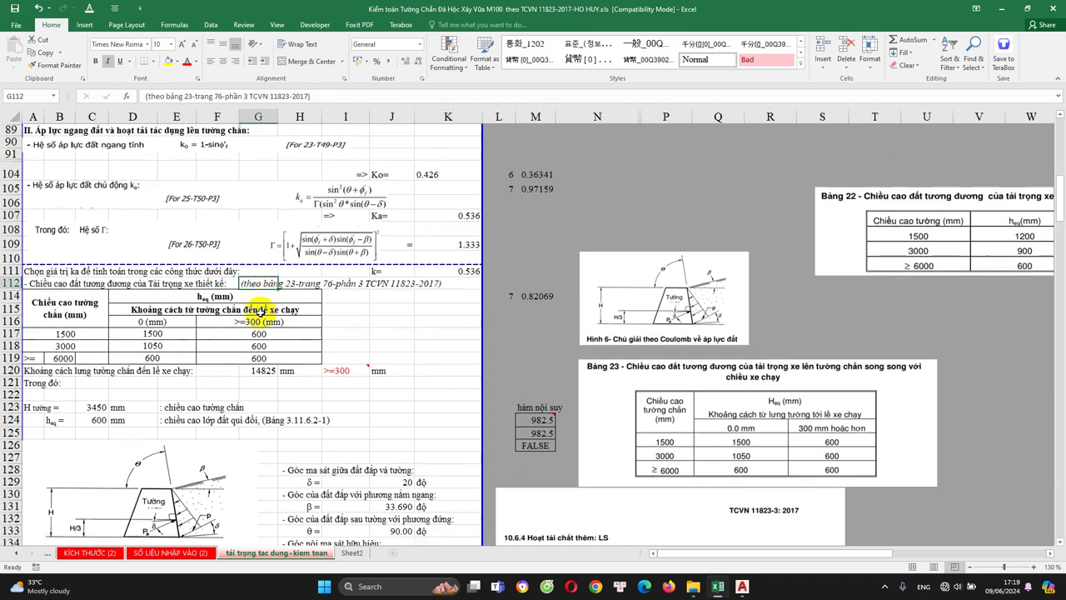
scroll(139, 293, "down", 1)
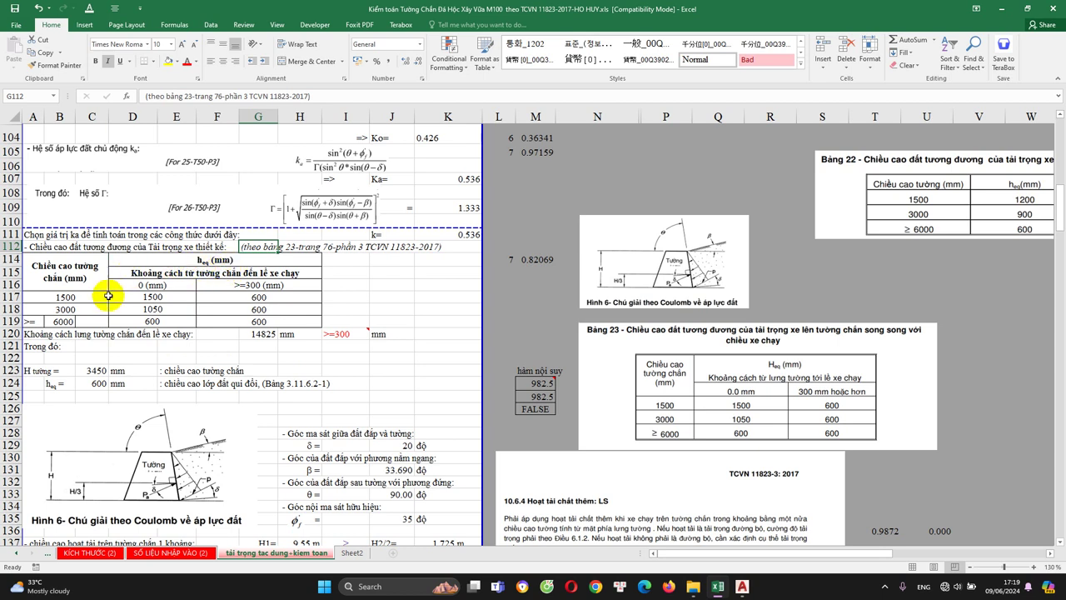
left_click(202, 261)
left_click(153, 308)
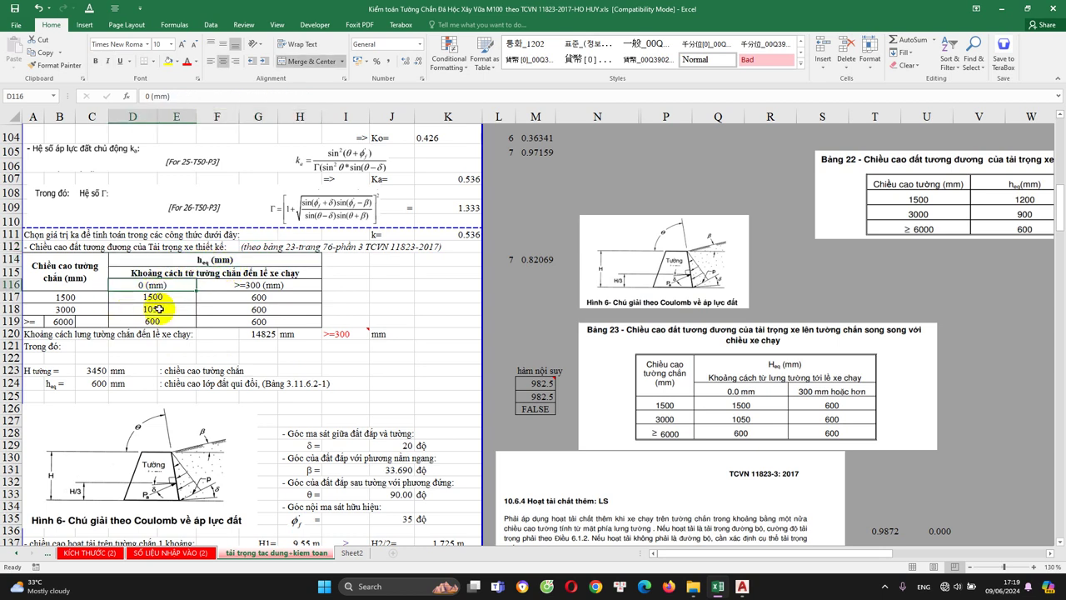
left_click(252, 307)
left_click(249, 338)
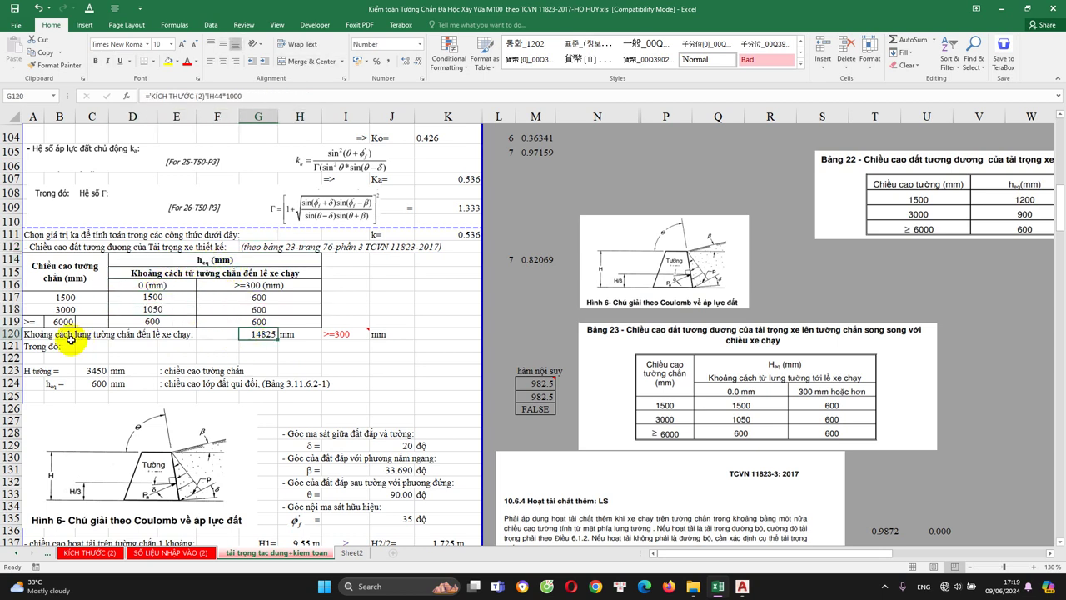
left_click(742, 586)
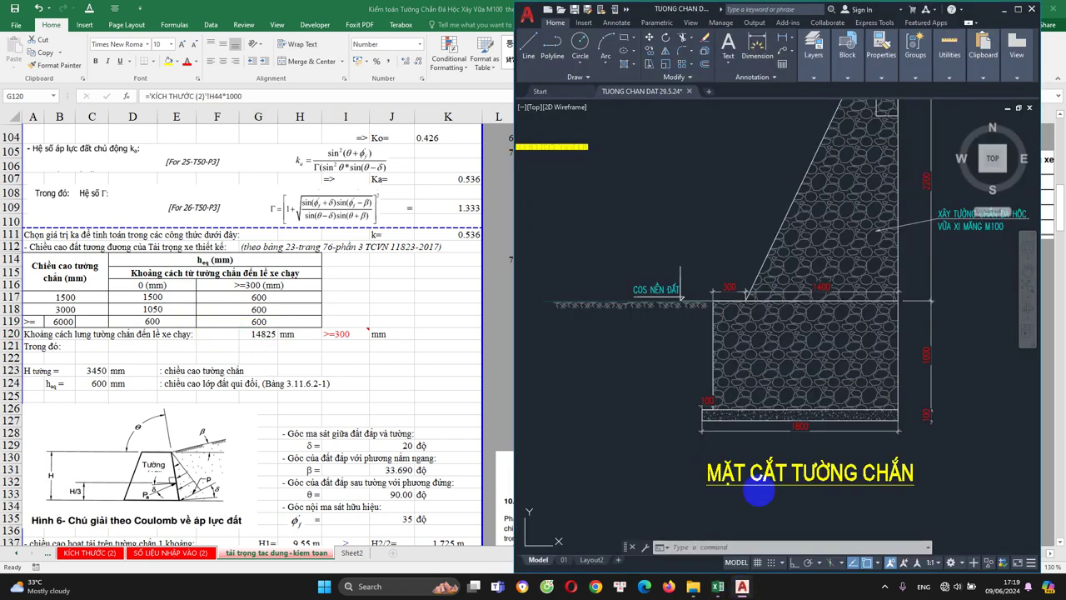
scroll(792, 302, "down", 5)
scroll(770, 184, "up", 2)
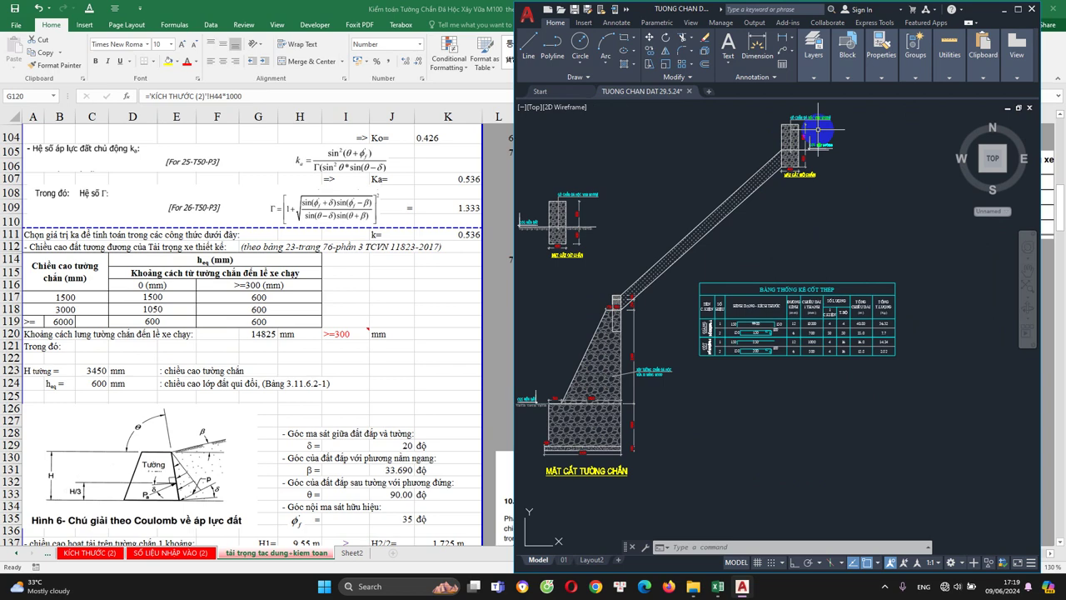
left_click(248, 330)
double_click(258, 334)
left_click(348, 337)
left_click(373, 335)
left_click(338, 353)
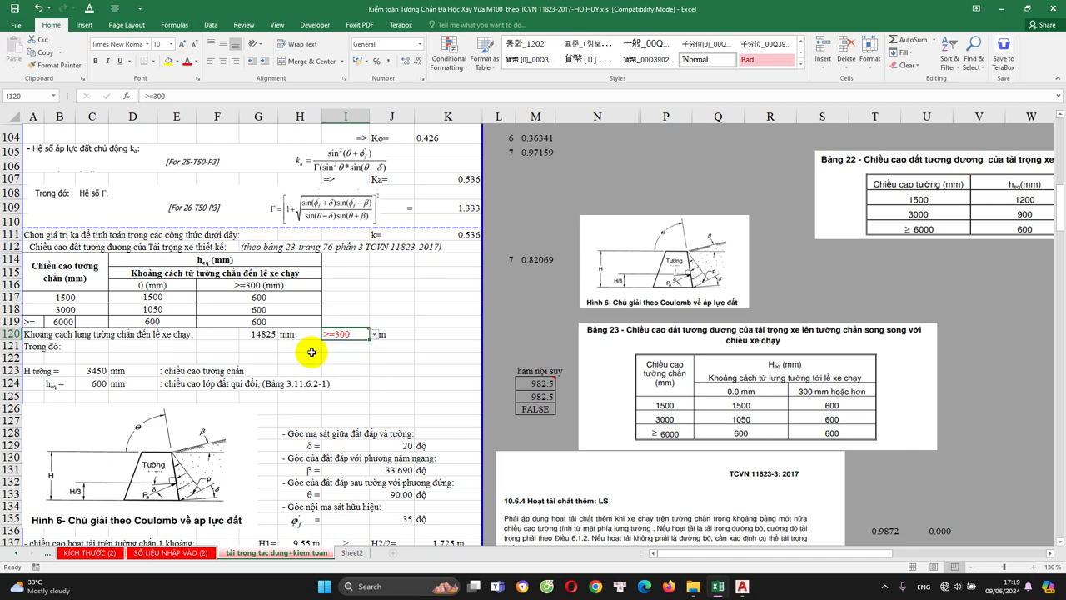
left_click(96, 383)
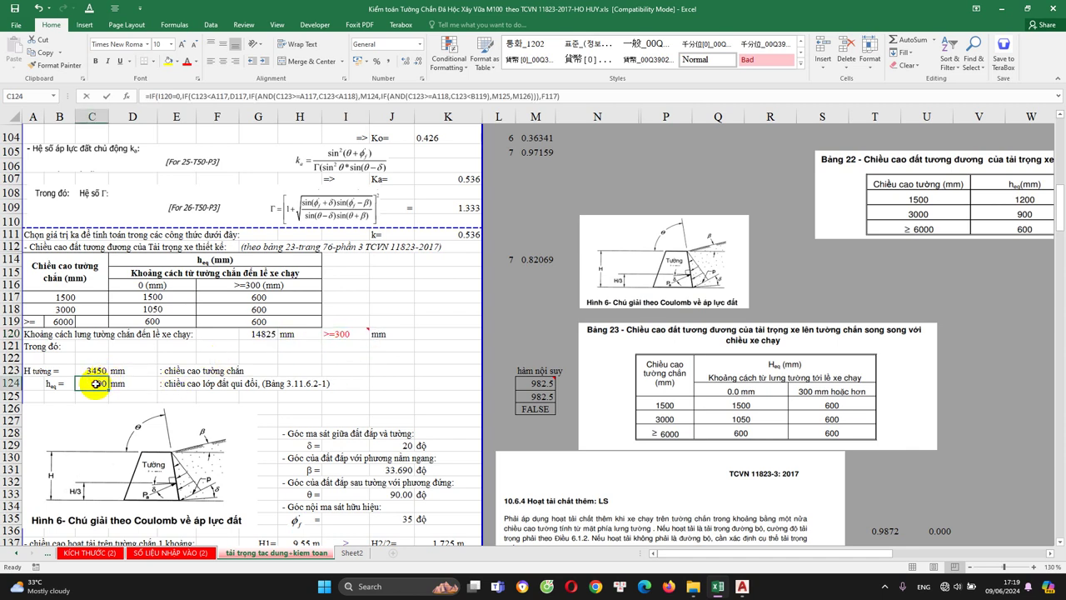
left_click(264, 335)
left_click_drag(259, 296, 261, 322)
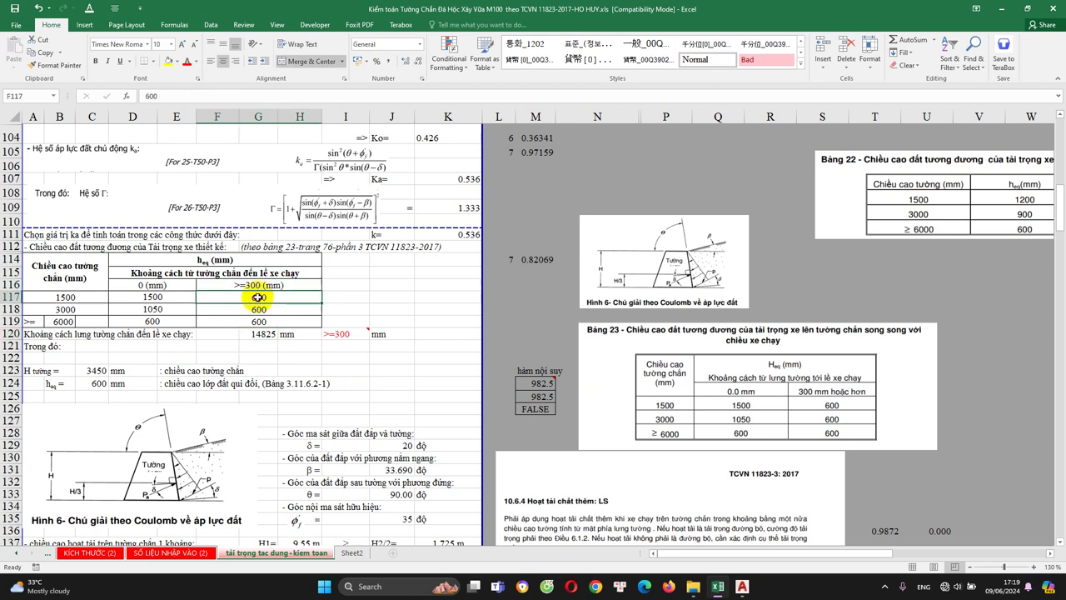
left_click(95, 384)
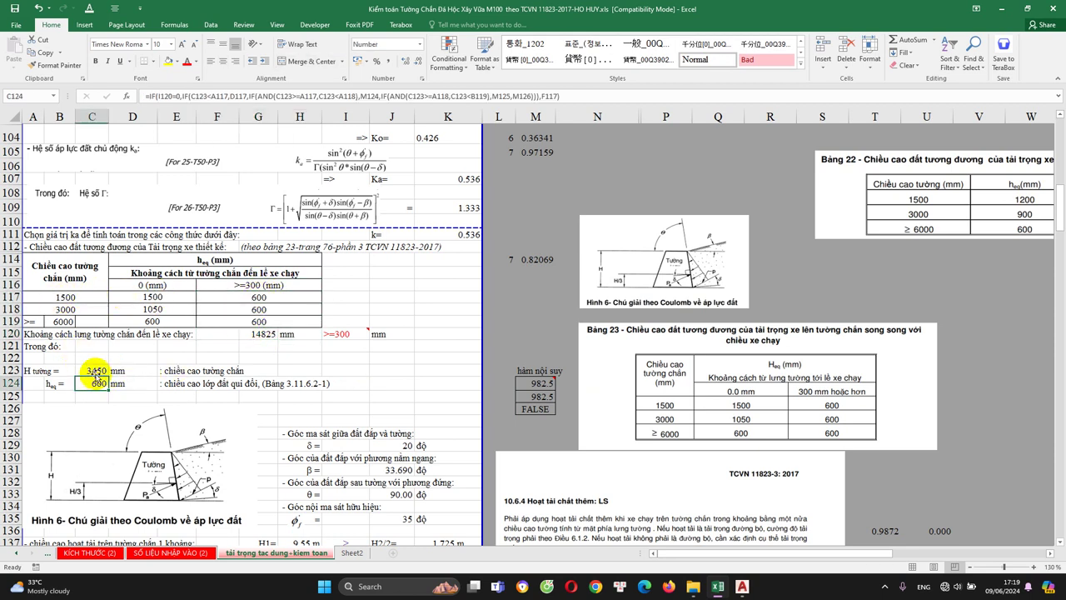
left_click(96, 372)
left_click_drag(268, 302, 267, 324)
left_click(102, 383)
scroll(147, 391, "down", 2)
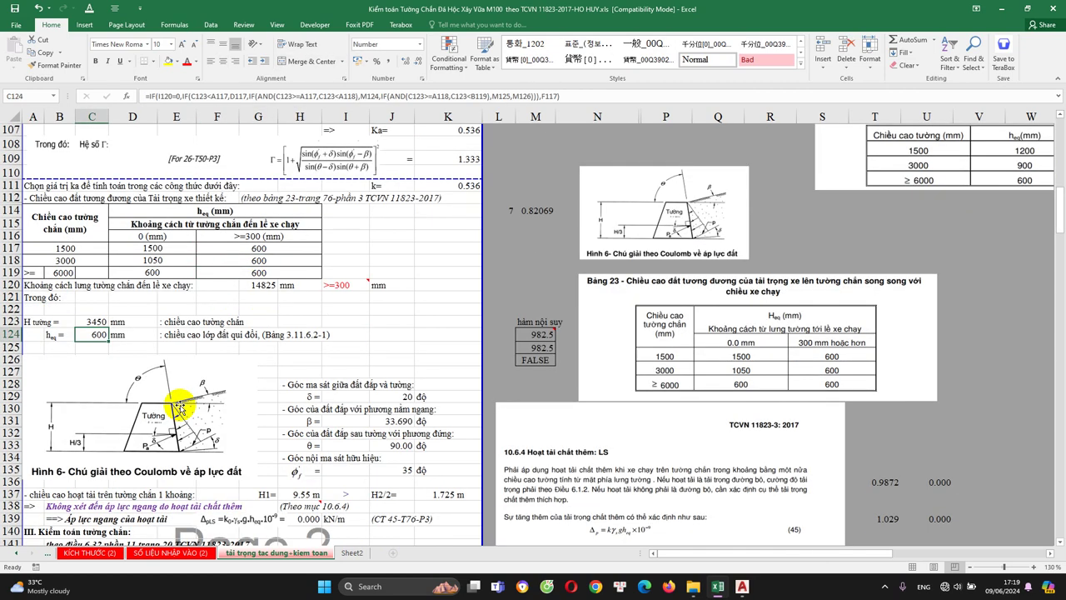
scroll(175, 386, "down", 2)
scroll(208, 379, "down", 2)
scroll(237, 375, "down", 1)
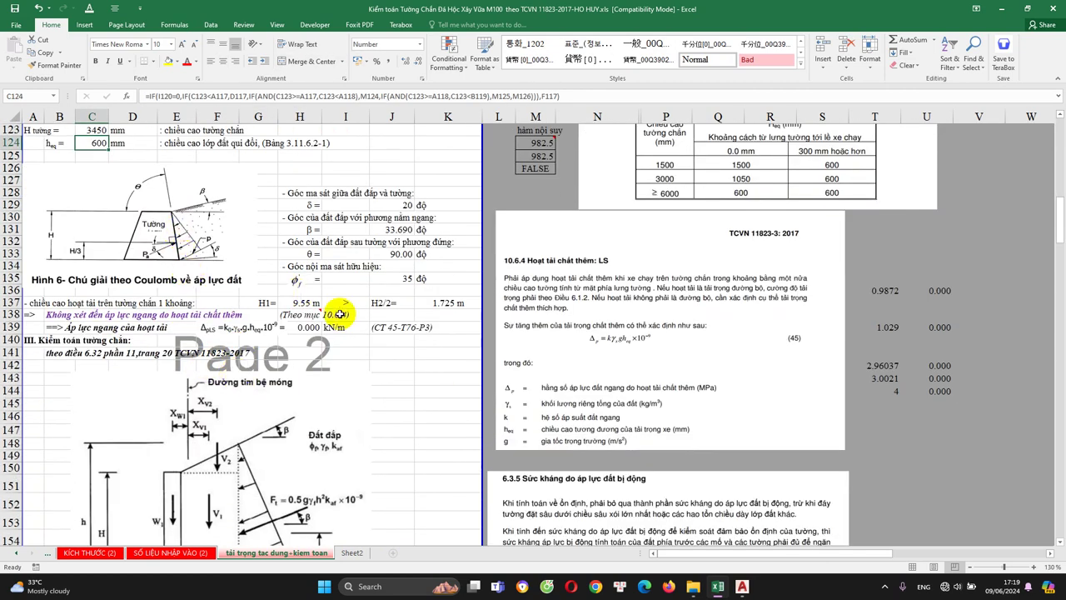
scroll(340, 313, "down", 1)
left_click(55, 266)
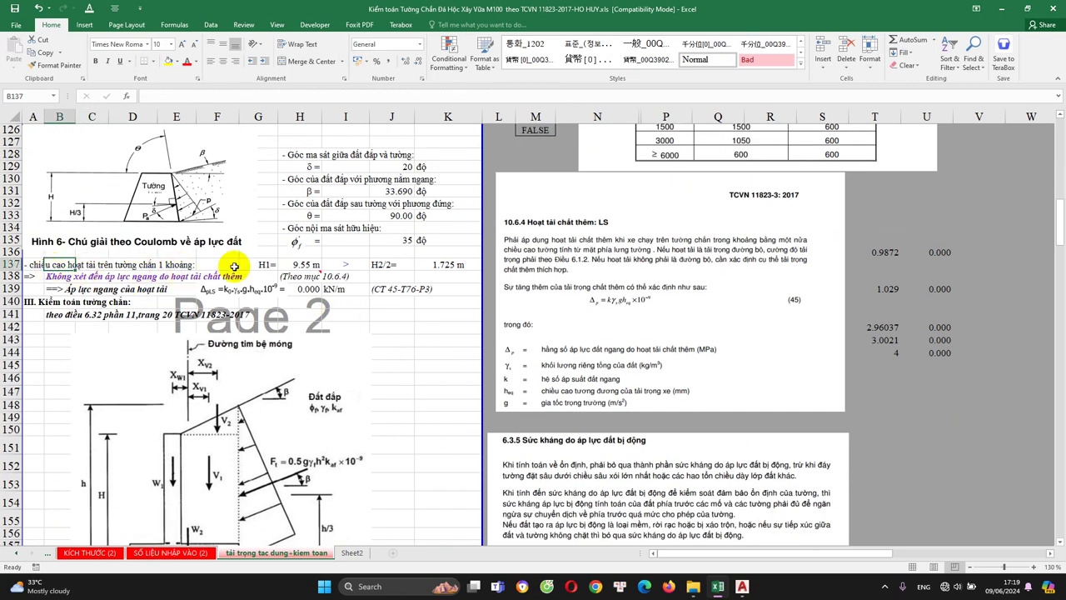
left_click(310, 263)
scroll(333, 271, "up", 2)
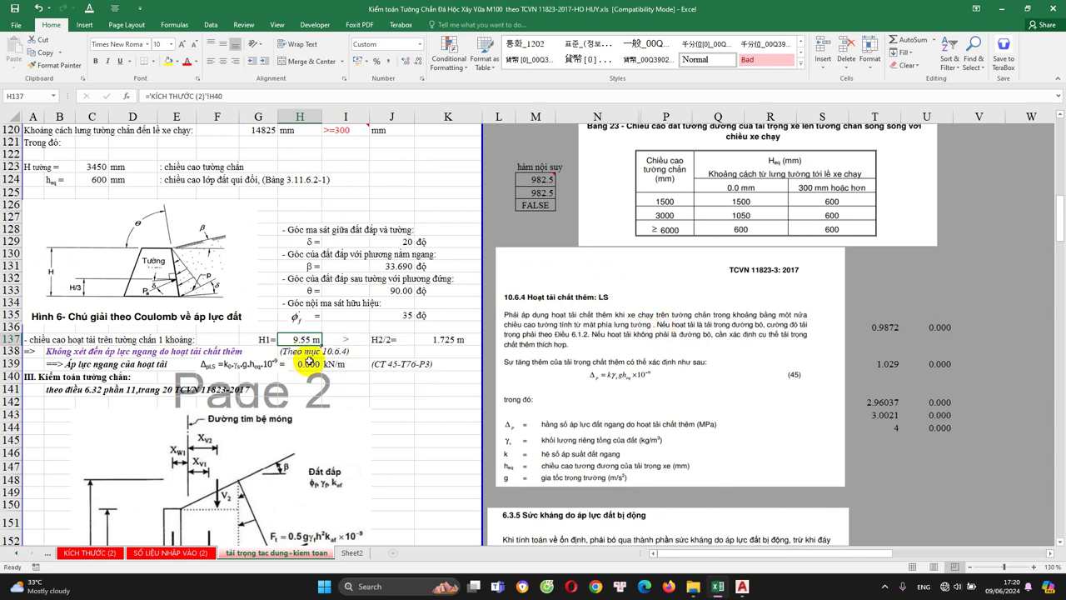
Step: Pan the AutoCAD drawing to the sloping wall and clear the accidental rebar table selection
left_click(742, 586)
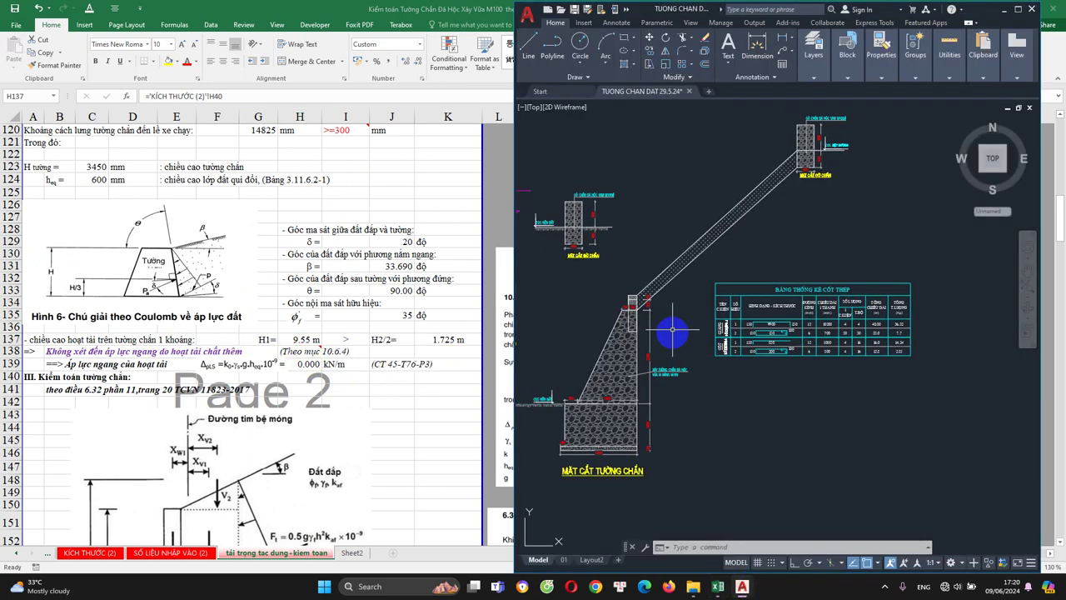
left_click_drag(672, 331, 611, 418)
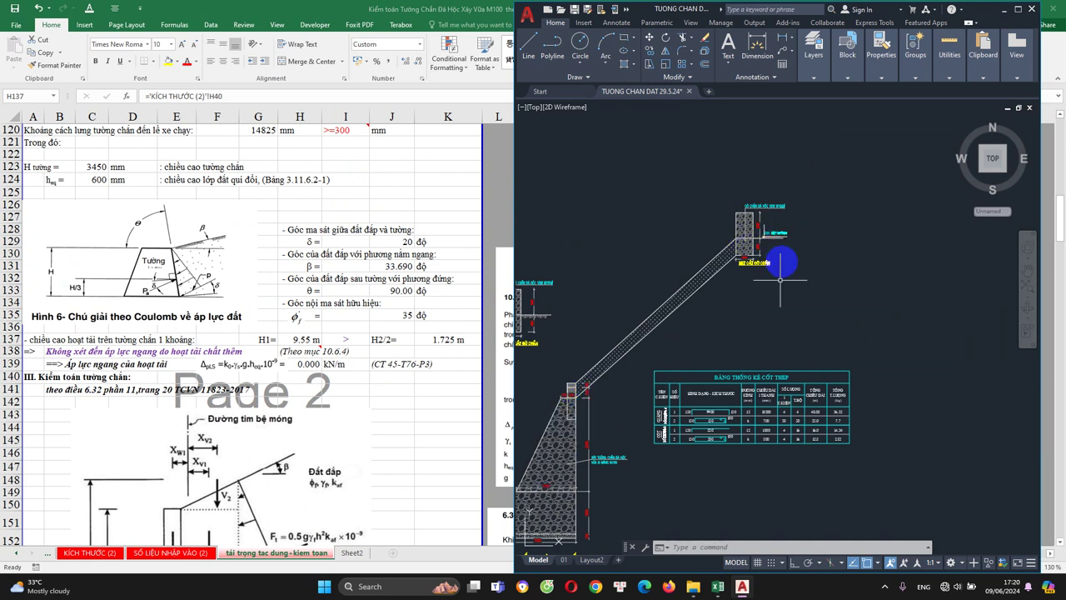
left_click(650, 374)
key("Escape")
key("Escape")
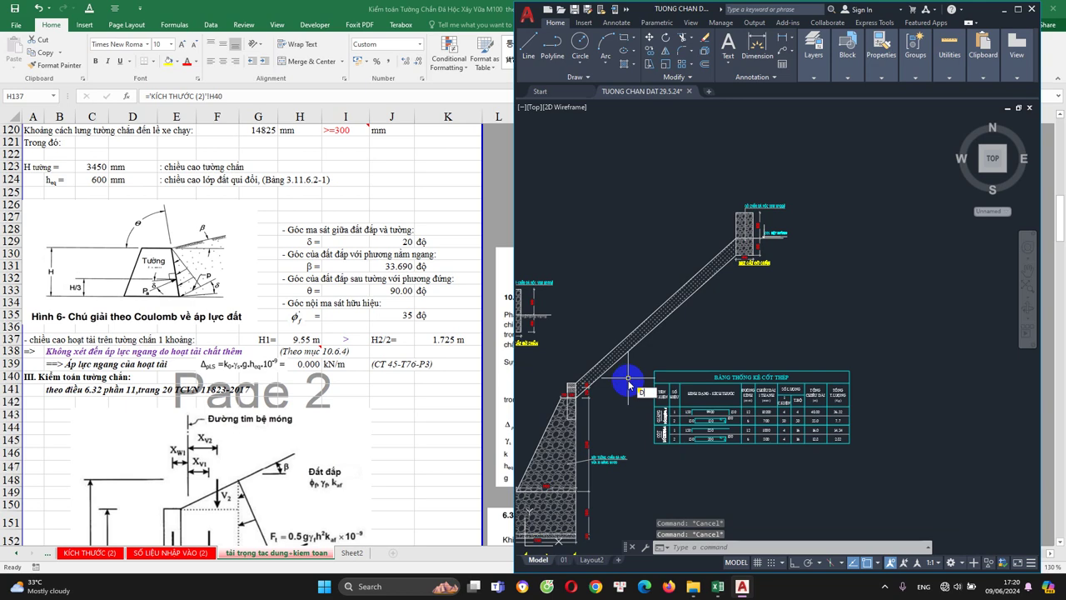
Step: Start a linear dimension (LI) from the wall top to a second point, zooming to check it
type("LI")
key("Return")
left_click(572, 382)
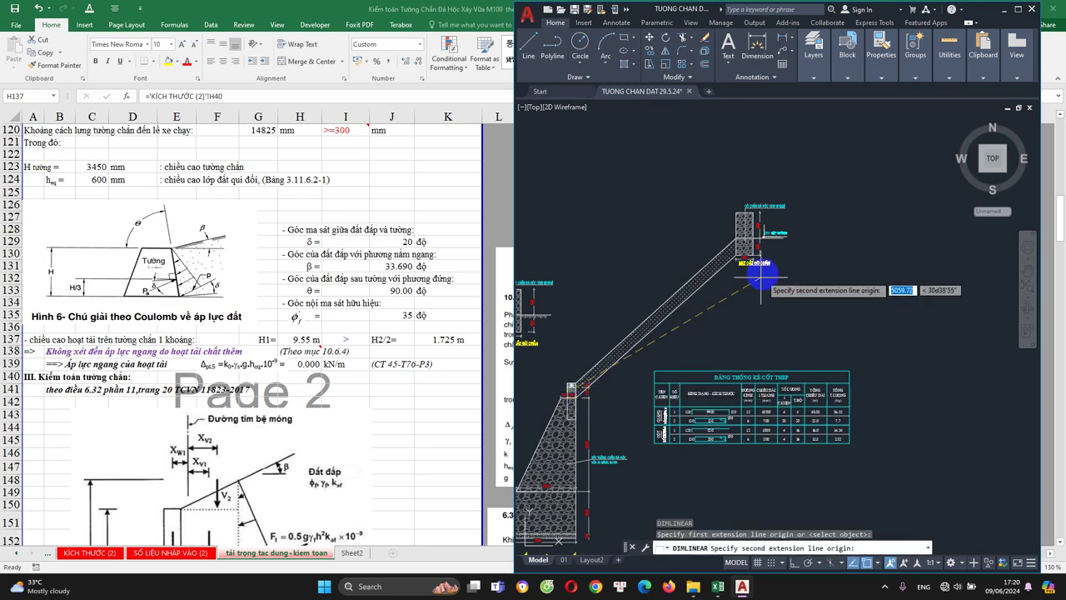
left_click(755, 256)
scroll(841, 241, "up", 5)
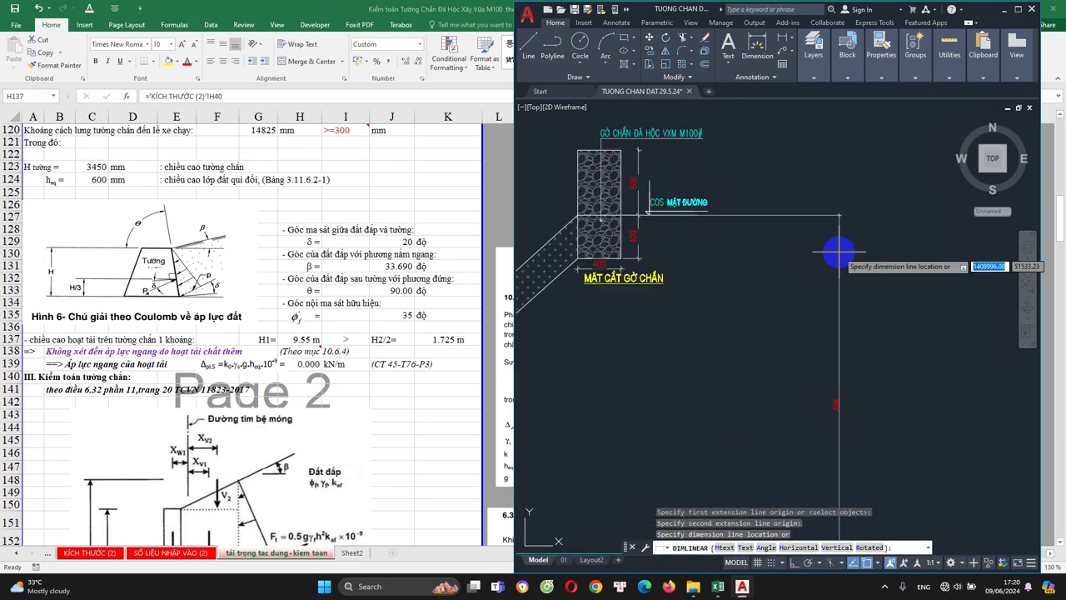
scroll(839, 251, "down", 2)
scroll(839, 255, "down", 3)
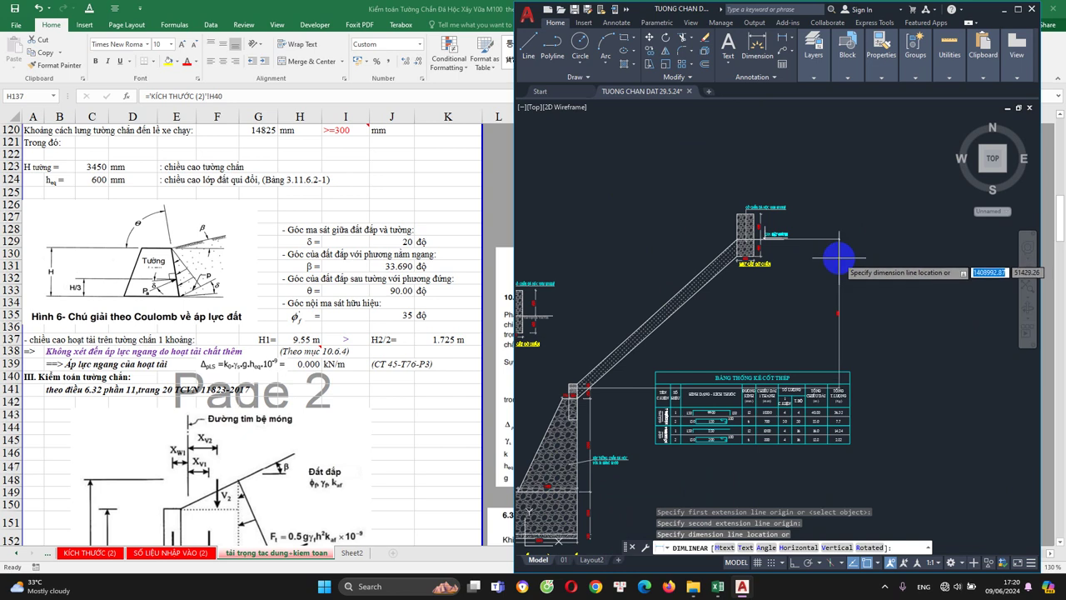
scroll(839, 259, "down", 2)
Step: Cancel the dimension and inspect Excel's H2/2 formula ='KÍCH THƯỚC (2)'!H41/2 giving 1.725 m
key("Escape")
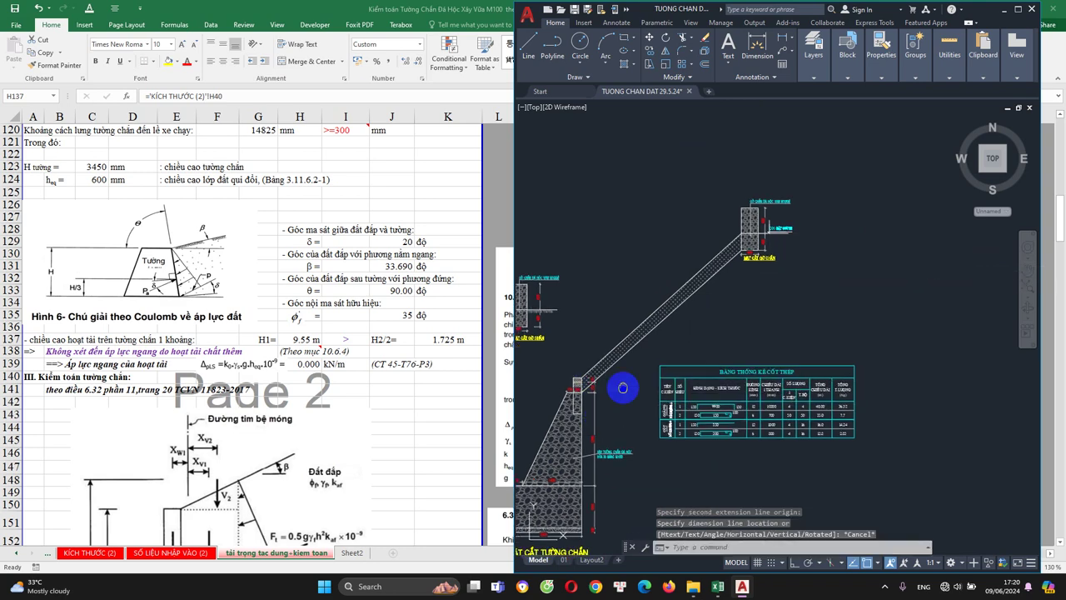
scroll(633, 384, "up", 2)
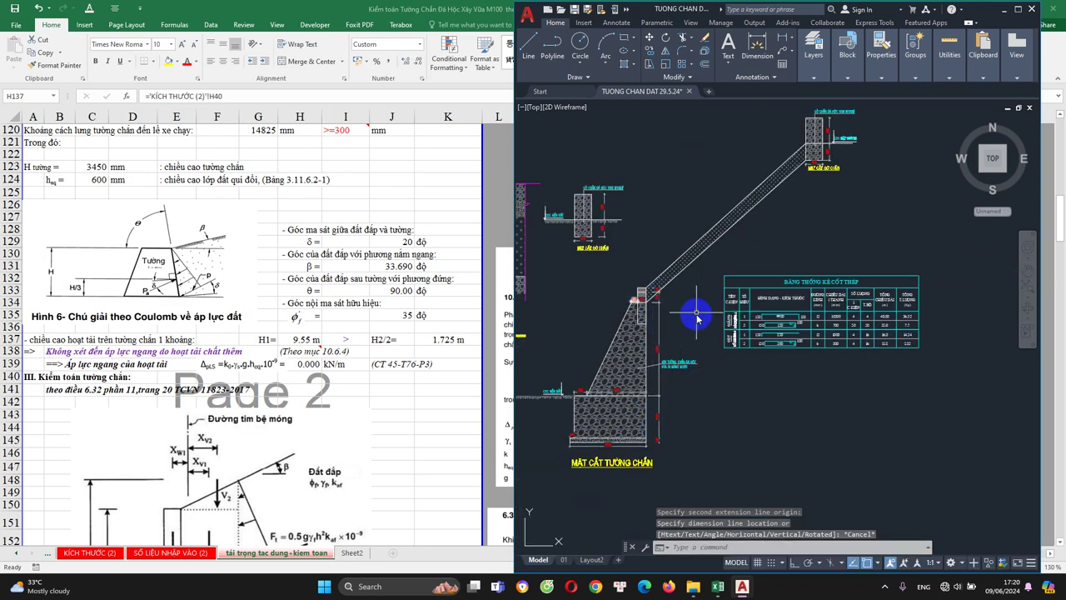
left_click(371, 388)
double_click(443, 340)
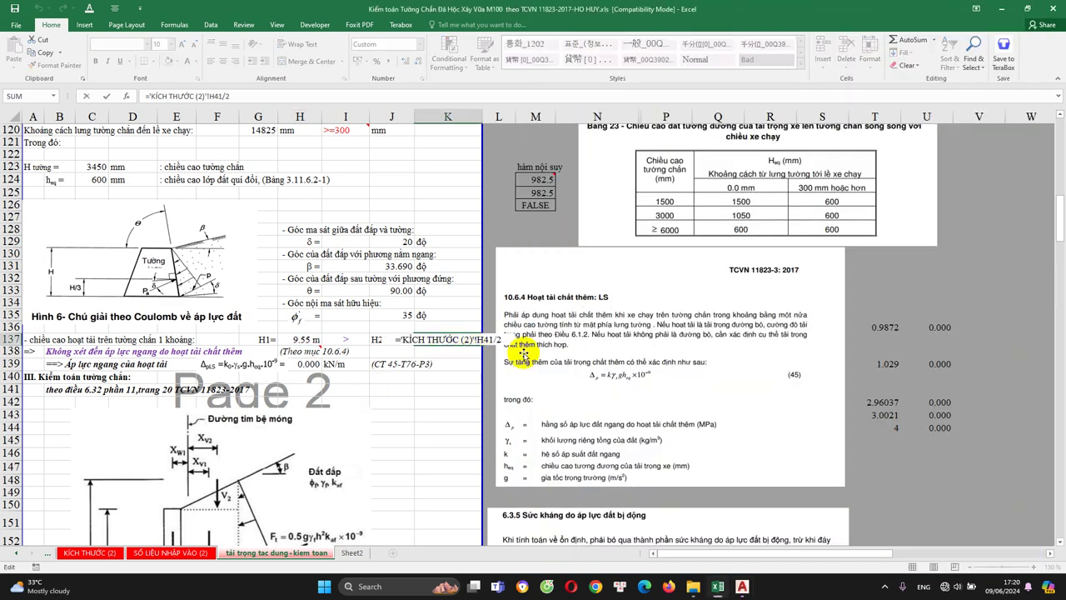
key("Escape")
double_click(448, 340)
key("Escape")
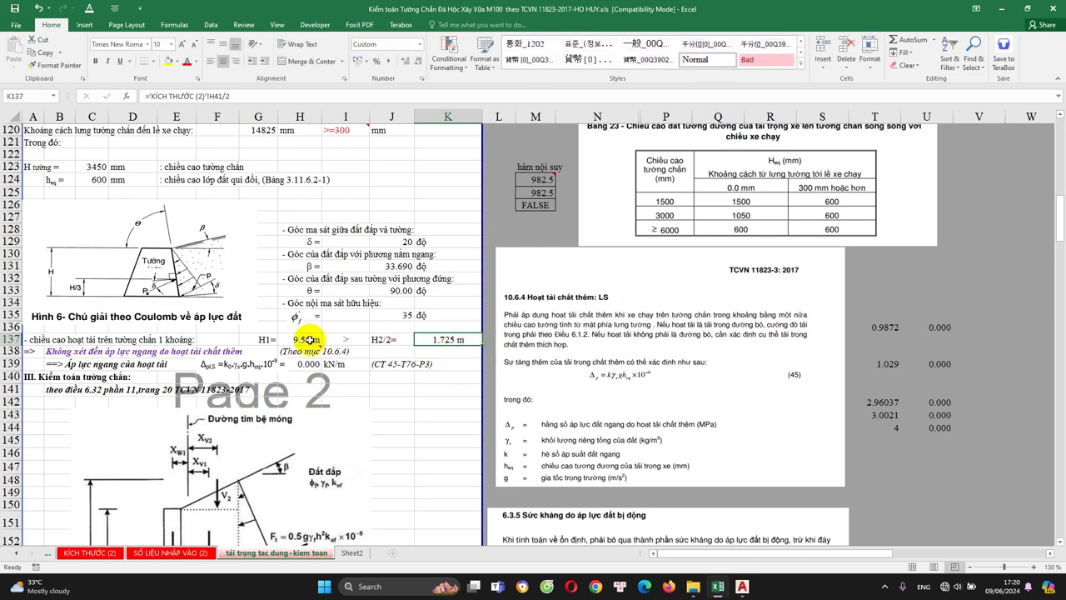
left_click(304, 340)
left_click(749, 588)
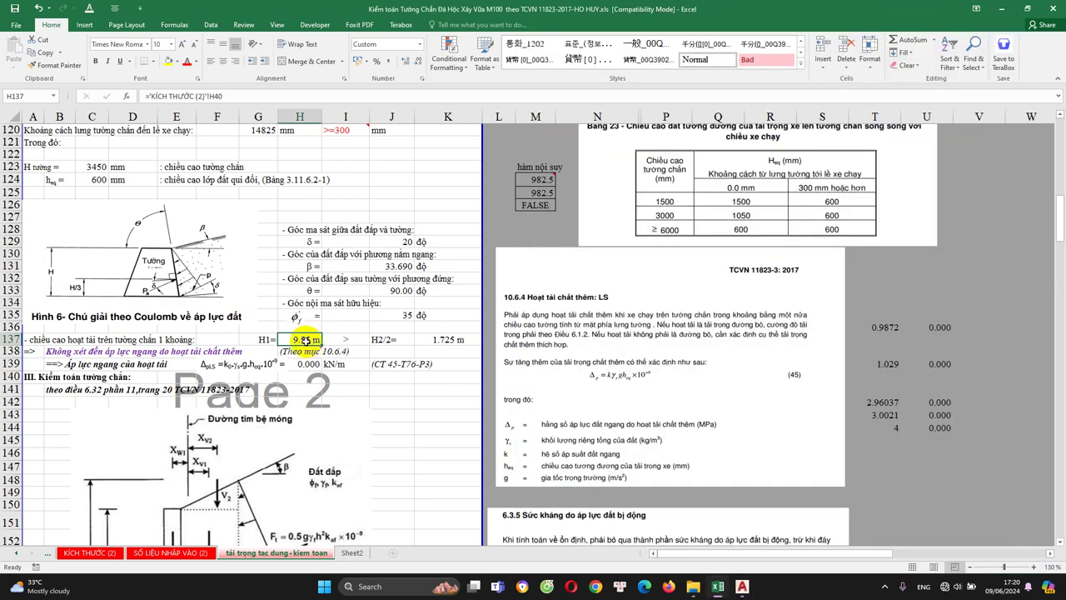
left_click(302, 342)
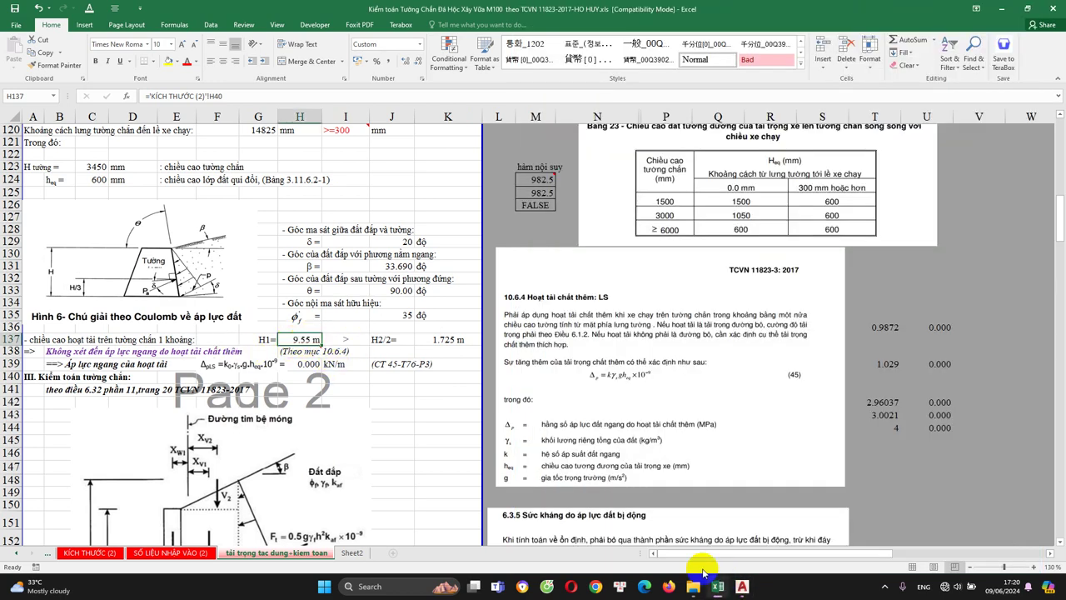
left_click(392, 340)
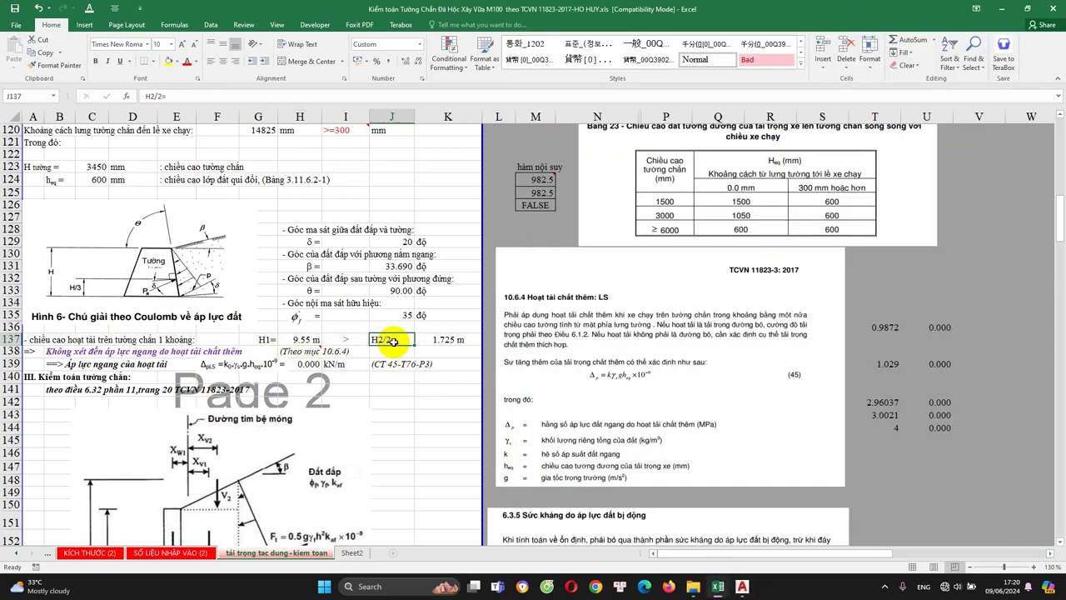
left_click(66, 350)
left_click(296, 365)
scroll(291, 383, "down", 2)
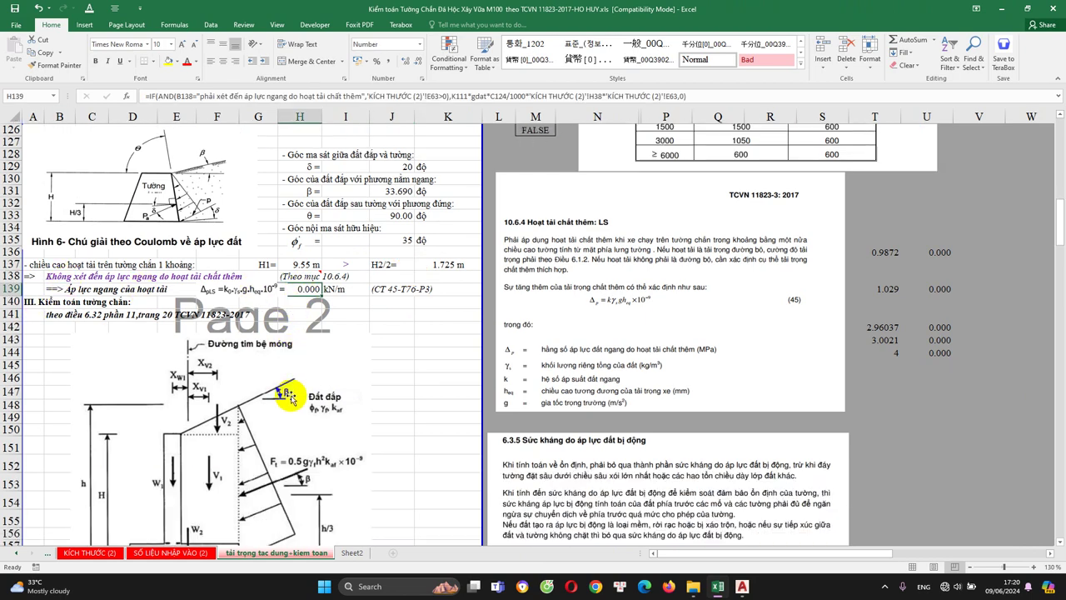
scroll(291, 383, "down", 4)
scroll(291, 396, "down", 3)
scroll(290, 408, "down", 6)
scroll(267, 387, "up", 6)
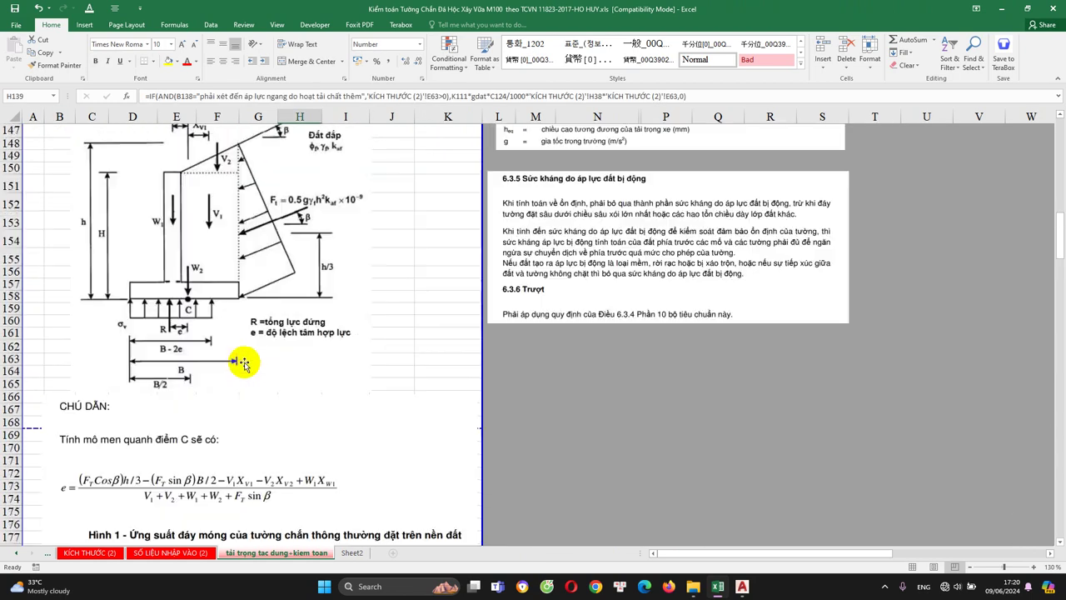
scroll(167, 292, "up", 4)
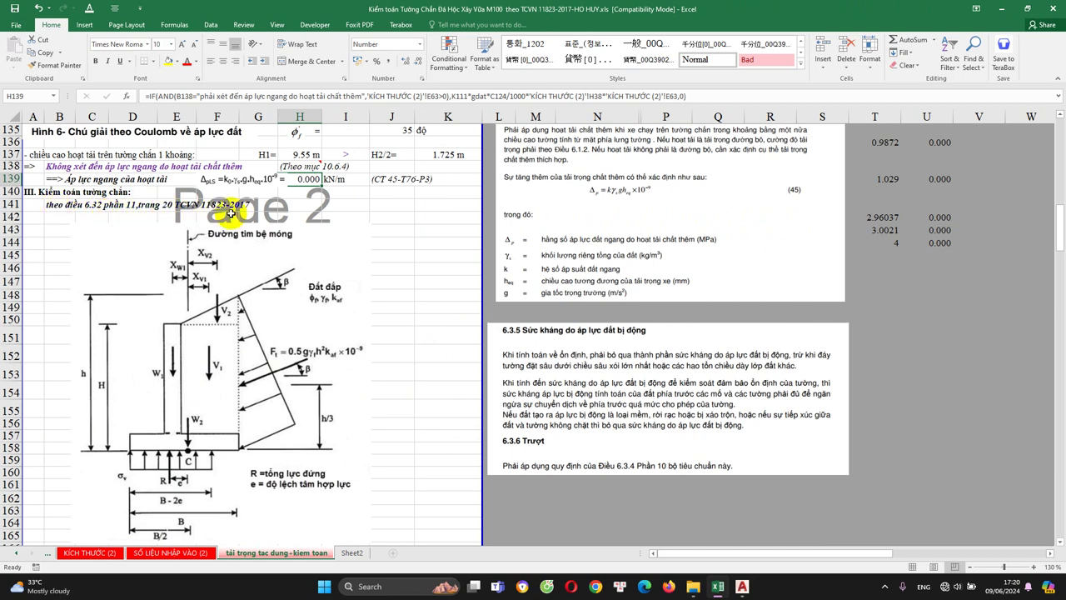
scroll(233, 250, "down", 2)
scroll(242, 350, "down", 3)
scroll(257, 419, "down", 2)
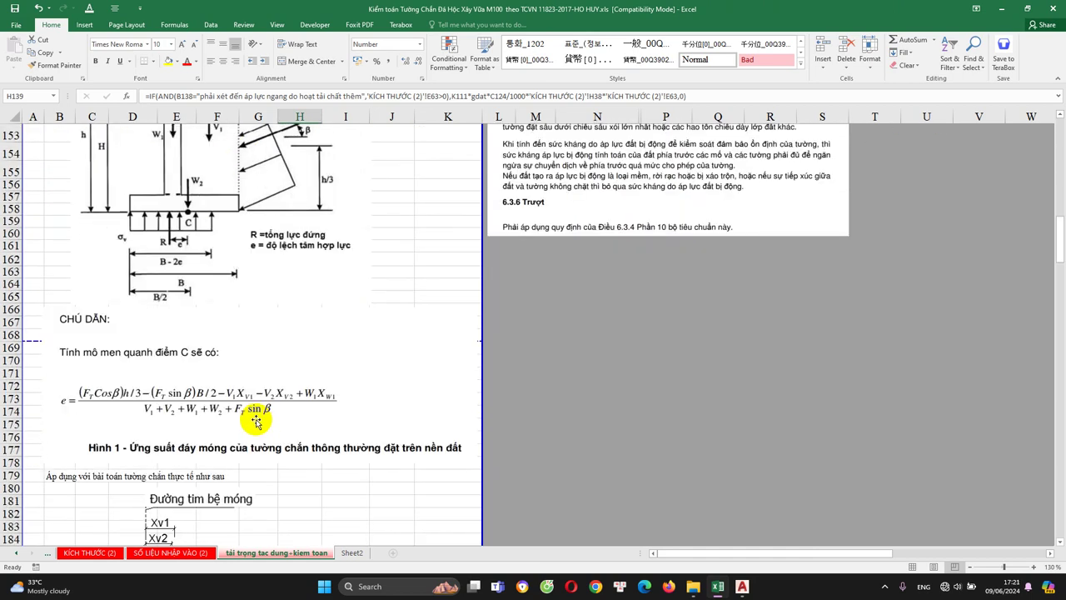
scroll(250, 419, "down", 3)
scroll(250, 419, "down", 3)
scroll(324, 389, "down", 2)
scroll(275, 417, "down", 6)
scroll(209, 417, "up", 5)
scroll(193, 287, "up", 3)
scroll(159, 237, "up", 2)
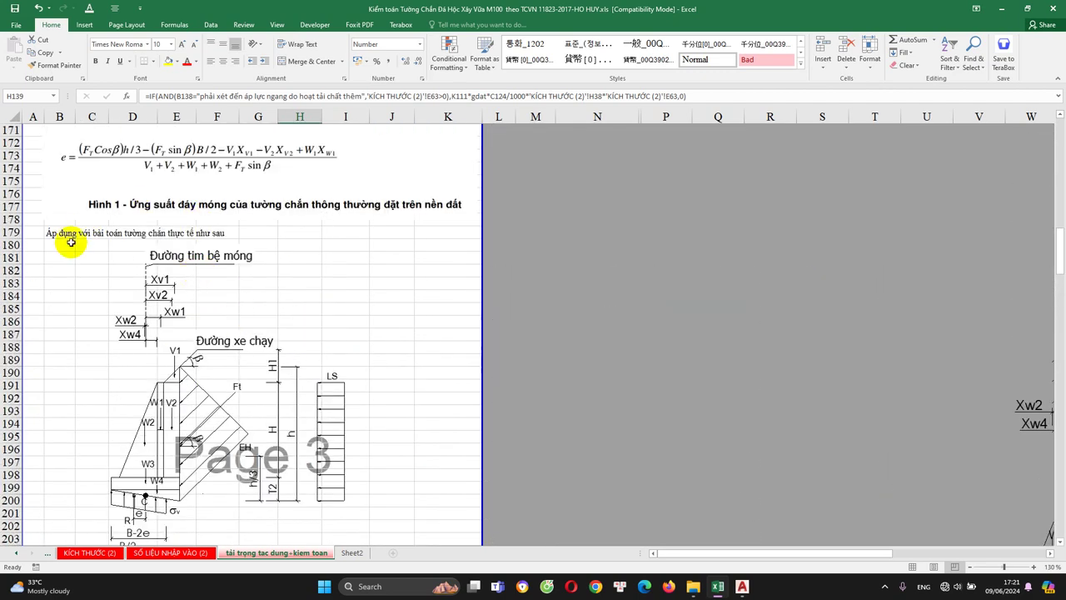
scroll(175, 275, "down", 3)
scroll(166, 391, "down", 2)
scroll(179, 421, "down", 2)
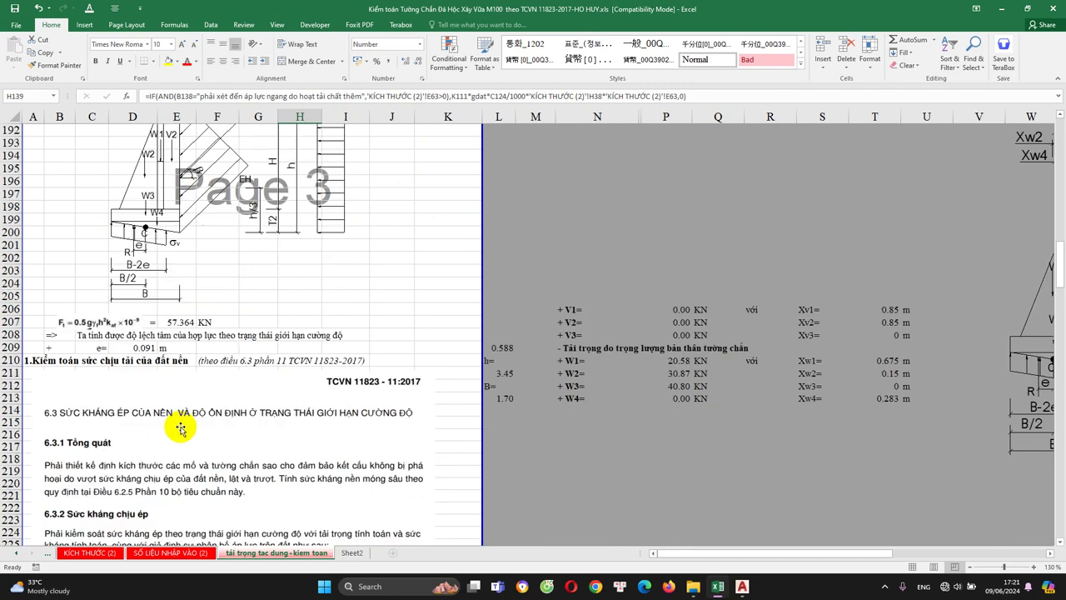
scroll(146, 361, "up", 3)
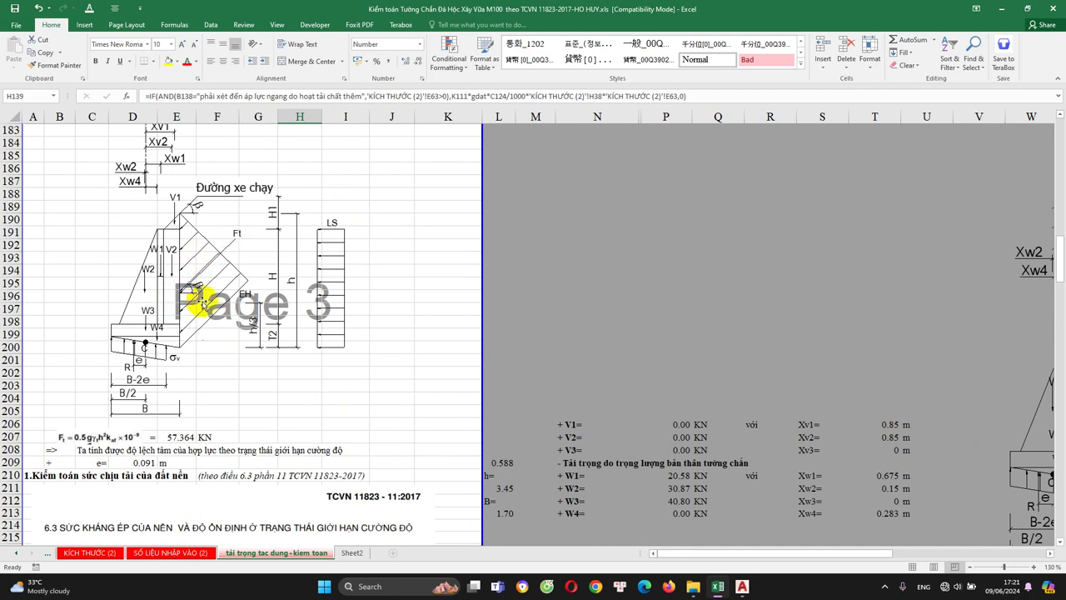
scroll(154, 362, "up", 5)
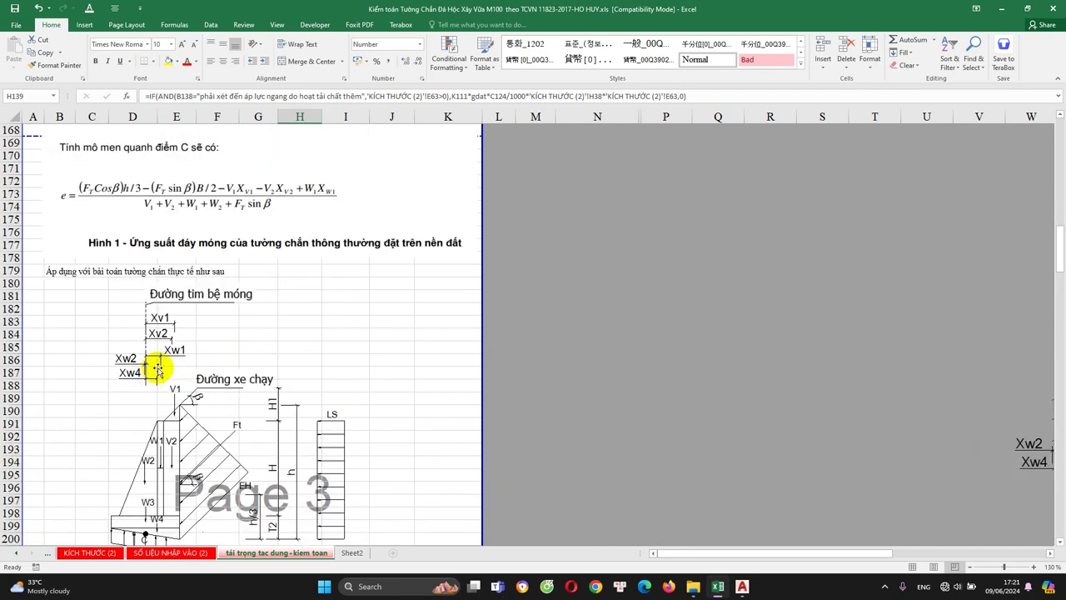
scroll(170, 353, "up", 3)
scroll(171, 354, "down", 5)
scroll(167, 353, "down", 3)
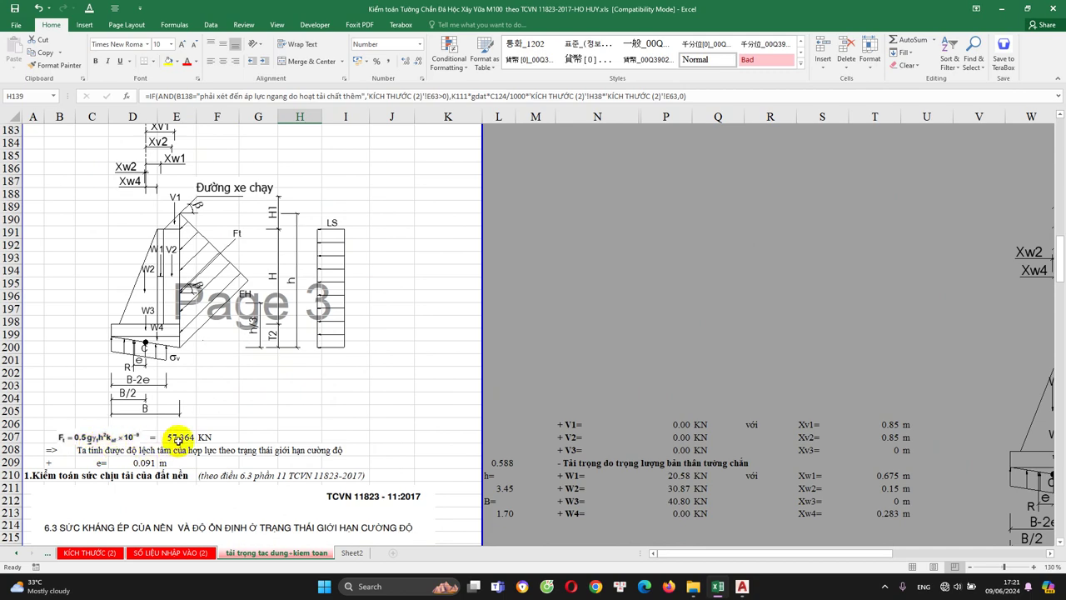
Step: Trace the references of the 57.364 kN earth-pressure force formula, leaving it unchanged
double_click(177, 437)
scroll(178, 436, "up", 12)
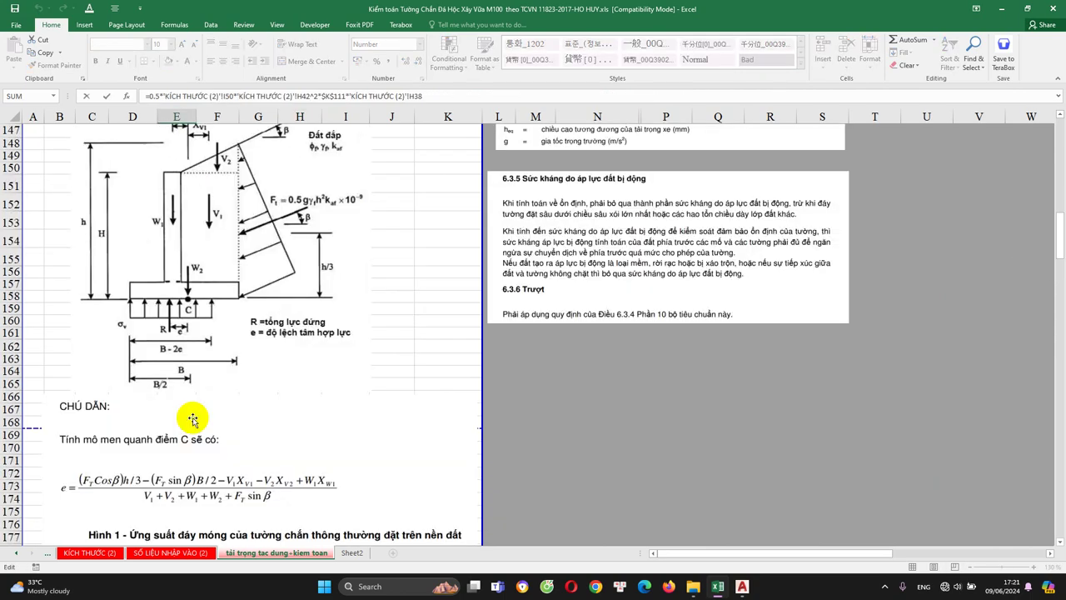
scroll(250, 400, "up", 5)
scroll(350, 350, "up", 10)
scroll(433, 309, "up", 5)
scroll(454, 292, "up", 4)
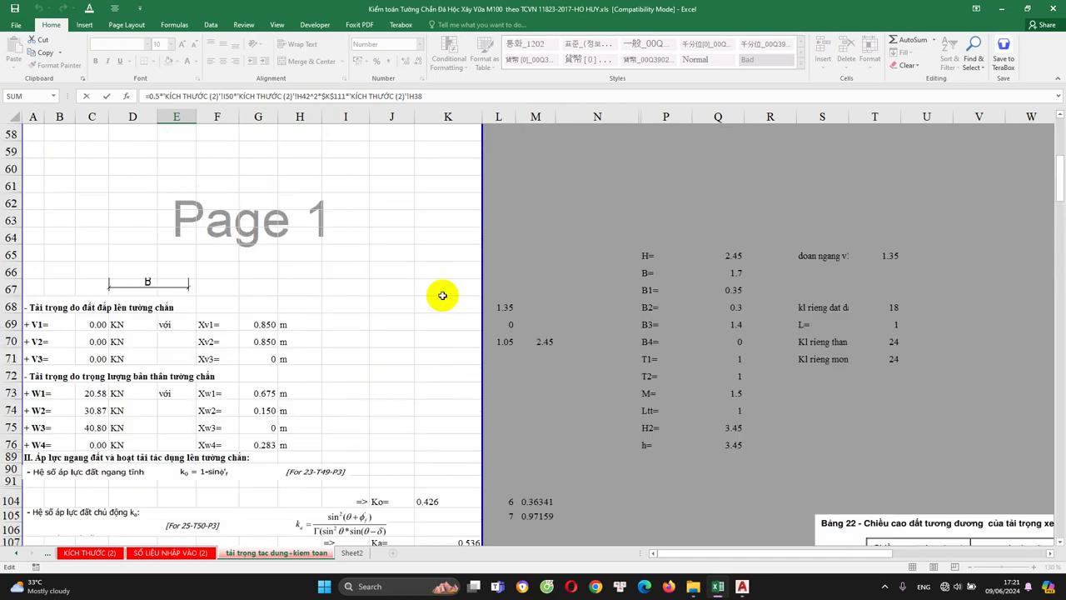
scroll(395, 313, "up", 5)
scroll(381, 315, "down", 16)
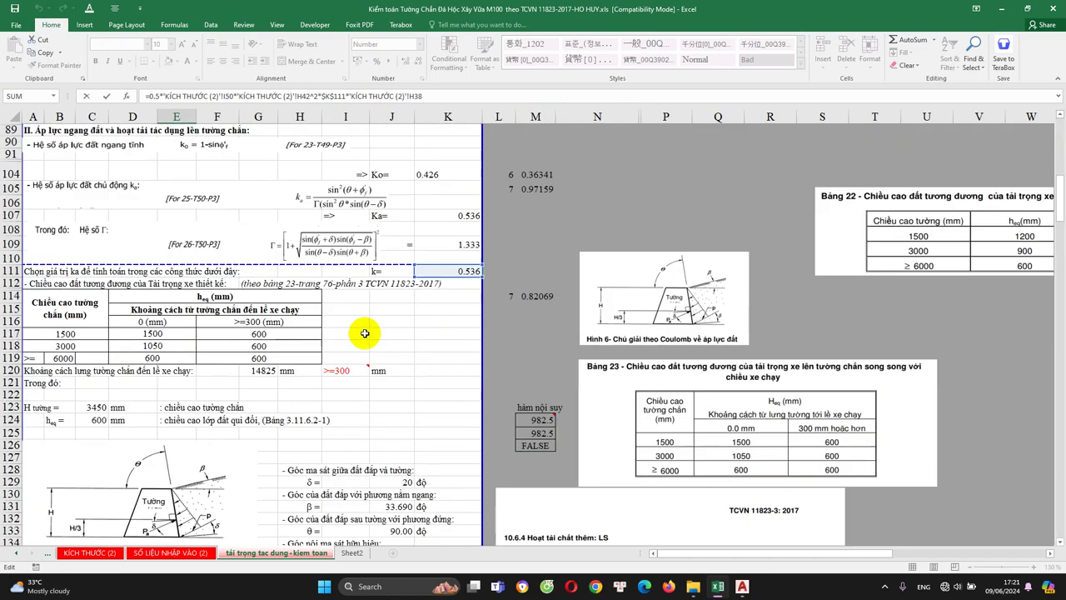
scroll(361, 331, "down", 8)
scroll(352, 333, "down", 17)
scroll(346, 361, "down", 2)
scroll(345, 361, "down", 9)
scroll(278, 220, "down", 2)
scroll(269, 245, "up", 3)
scroll(265, 292, "up", 2)
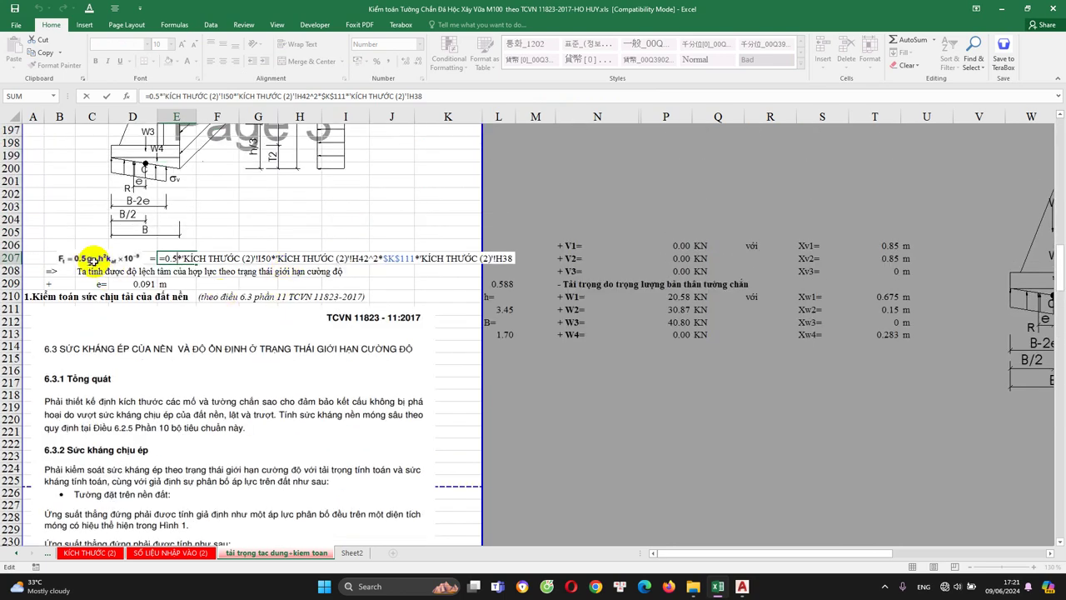
key("Escape")
Step: Open the eccentricity e = 0.091 m formula to review its moments about point C
scroll(146, 292, "up", 1)
scroll(146, 292, "up", 2)
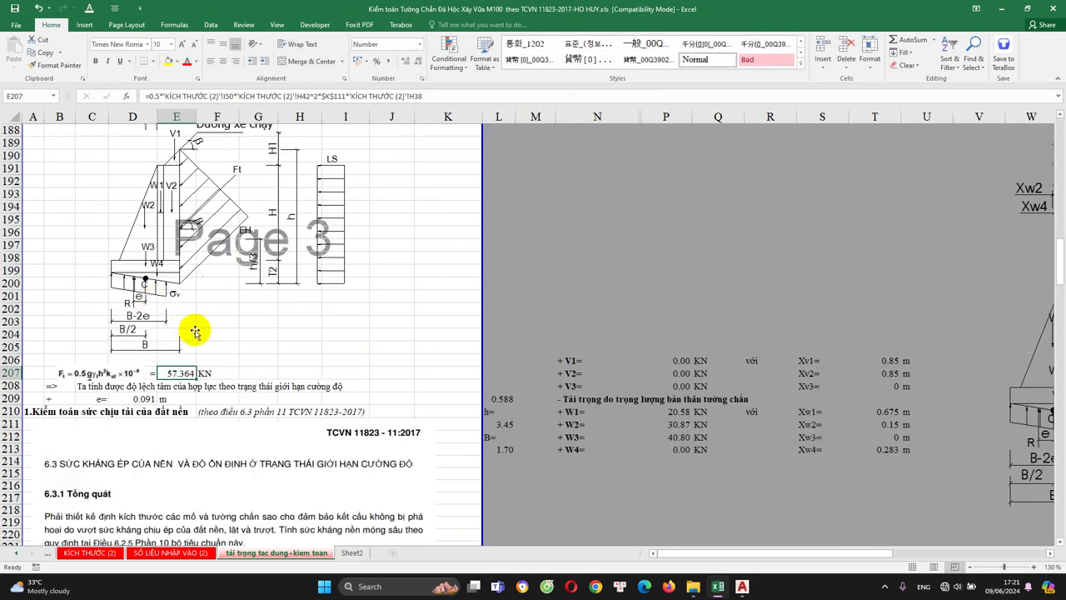
left_click(144, 398)
double_click(156, 398)
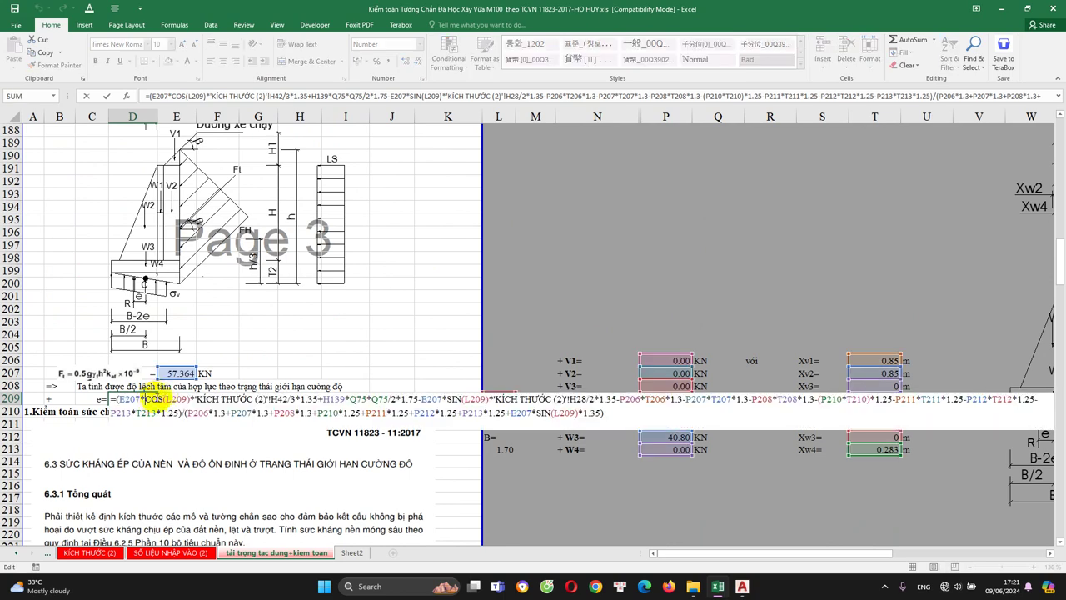
scroll(75, 292, "up", 6)
scroll(74, 292, "up", 3)
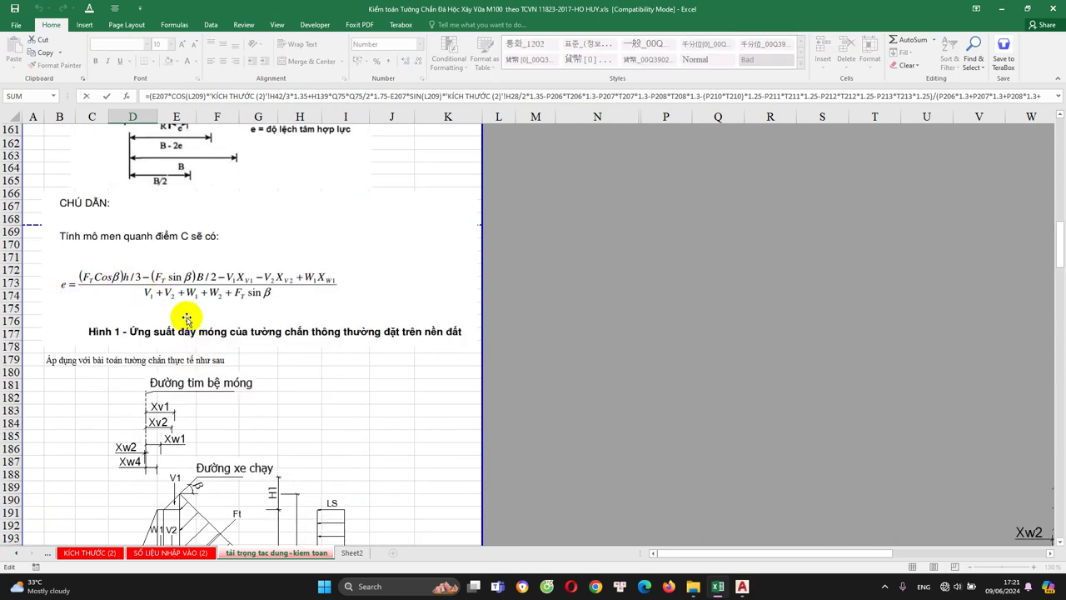
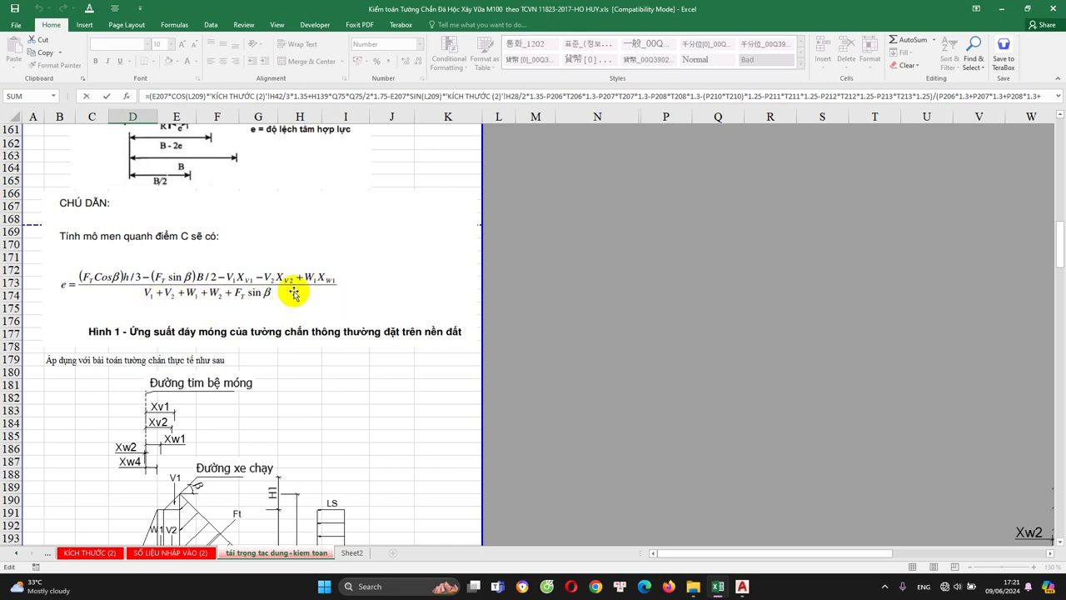
Step: Finish editing the eccentricity formula in D209, leaving e at 0.091 m
scroll(288, 314, "down", 12)
scroll(269, 351, "down", 1)
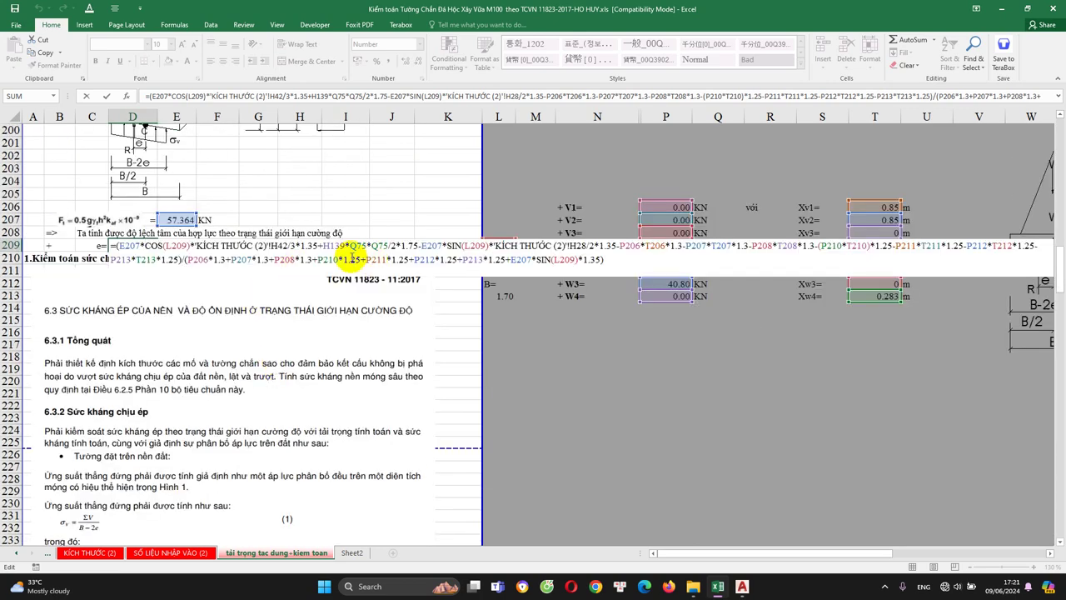
scroll(281, 319, "up", 6)
scroll(281, 275, "up", 5)
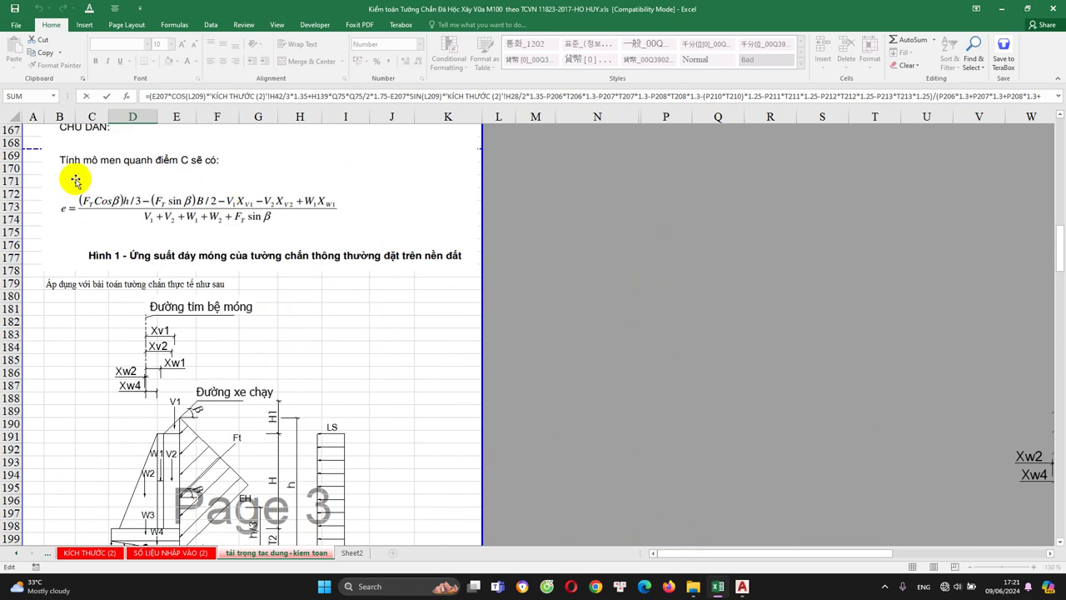
scroll(214, 334, "down", 9)
scroll(281, 275, "down", 3)
scroll(281, 340, "down", 1)
key("Escape")
Step: Open the vertical stress σv formula in C272 for review
scroll(215, 346, "down", 3)
scroll(210, 348, "down", 6)
scroll(213, 348, "down", 5)
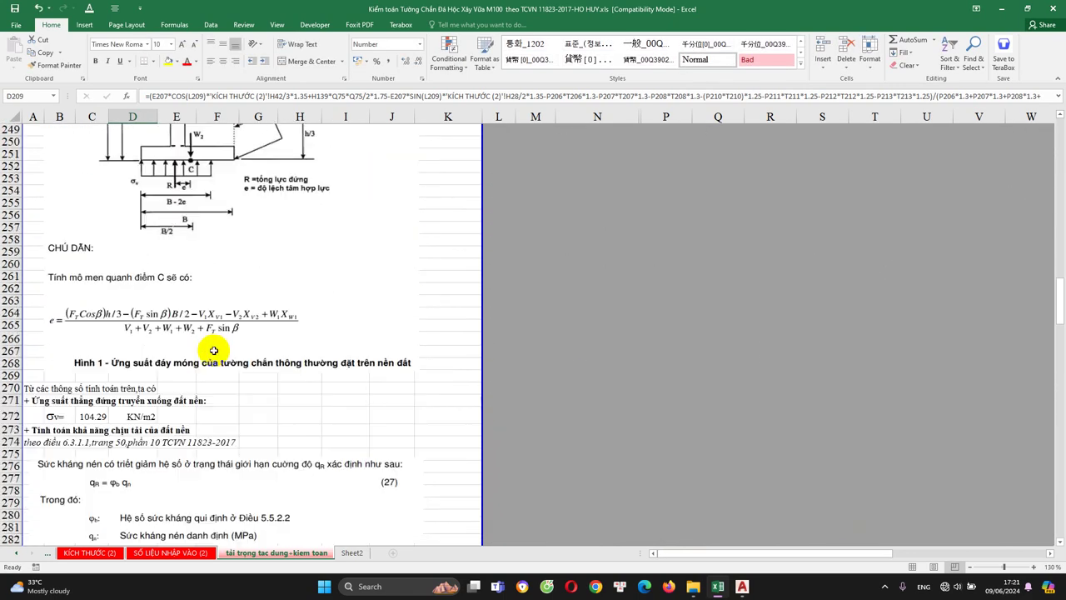
scroll(214, 347, "down", 1)
double_click(98, 379)
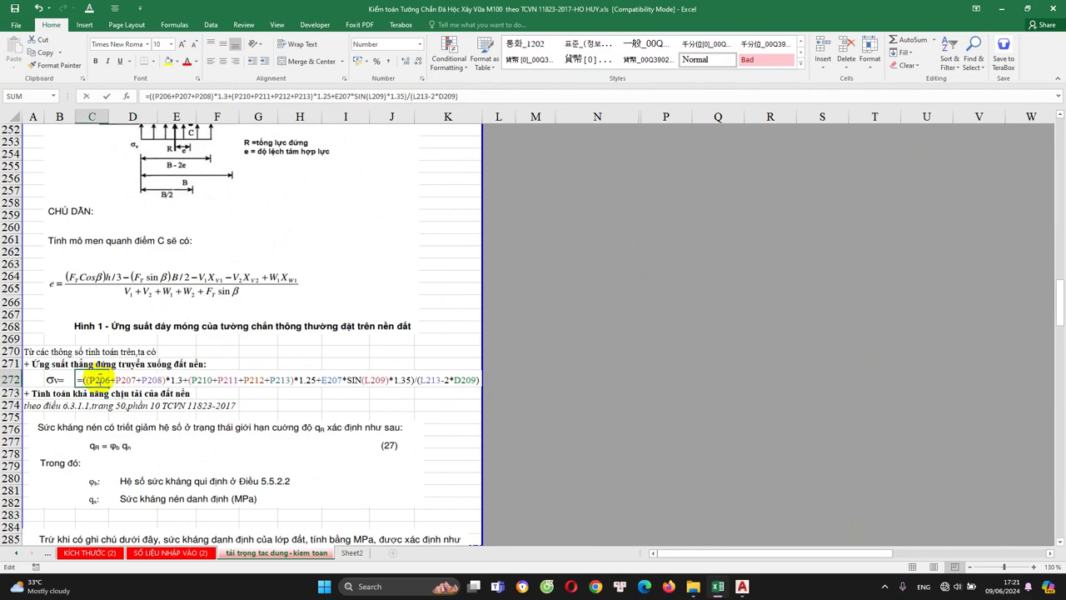
key("Escape")
double_click(100, 380)
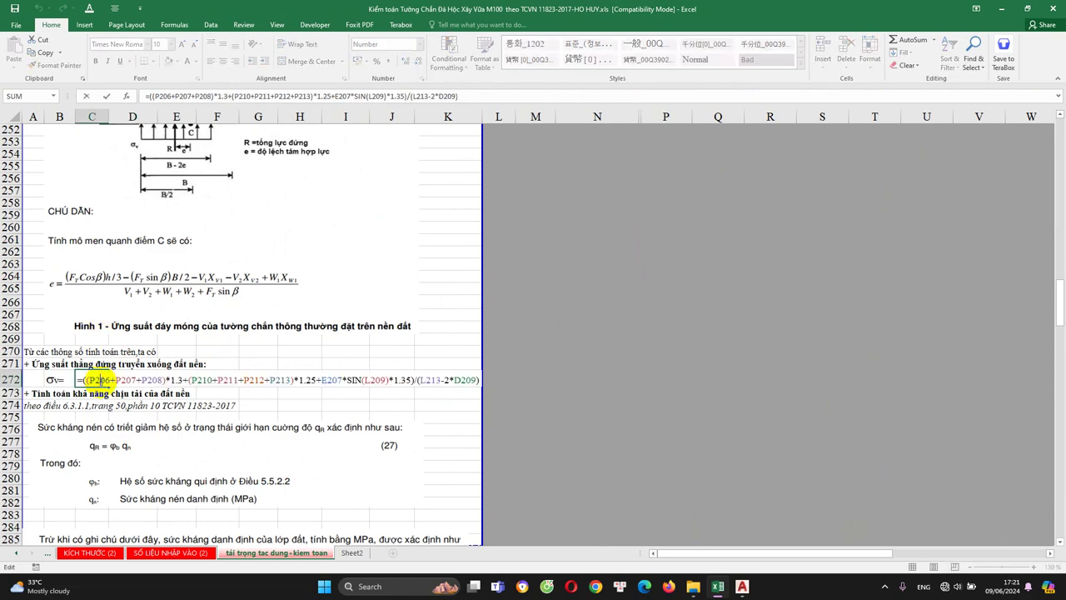
Step: Trace the σv formula's references P206–P213, E207 and L213 across the sheet
scroll(104, 381, "up", 2)
scroll(105, 384, "up", 6)
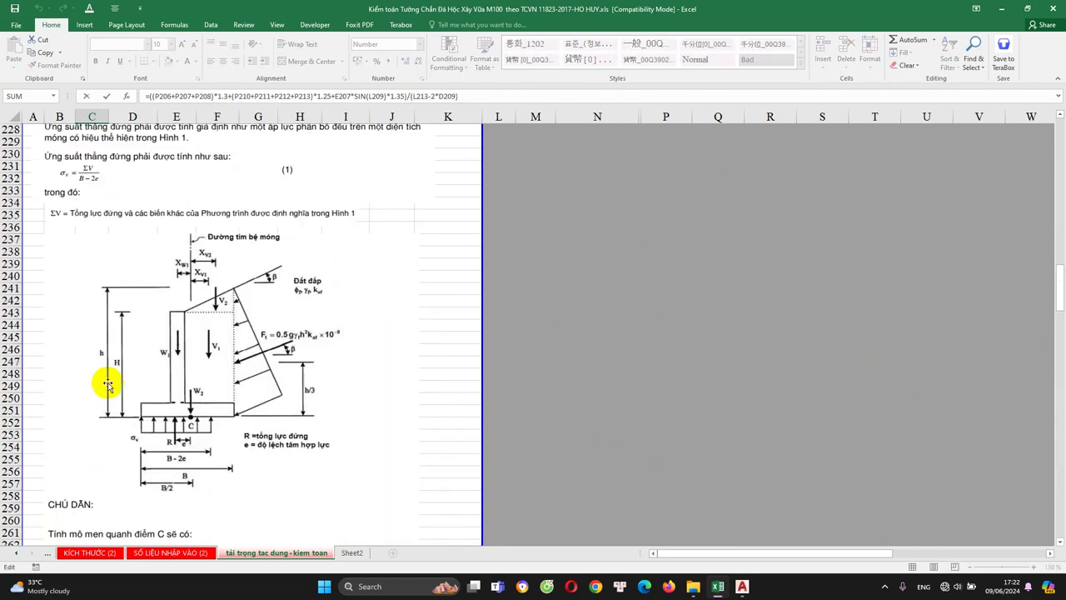
scroll(108, 384, "up", 2)
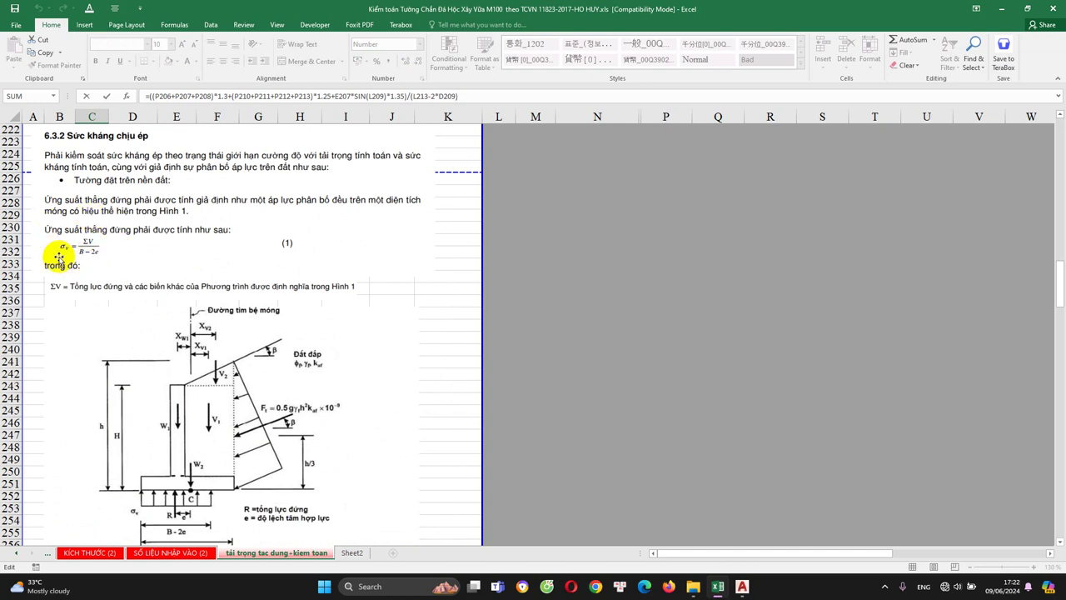
scroll(93, 263, "up", 3)
scroll(70, 263, "up", 2)
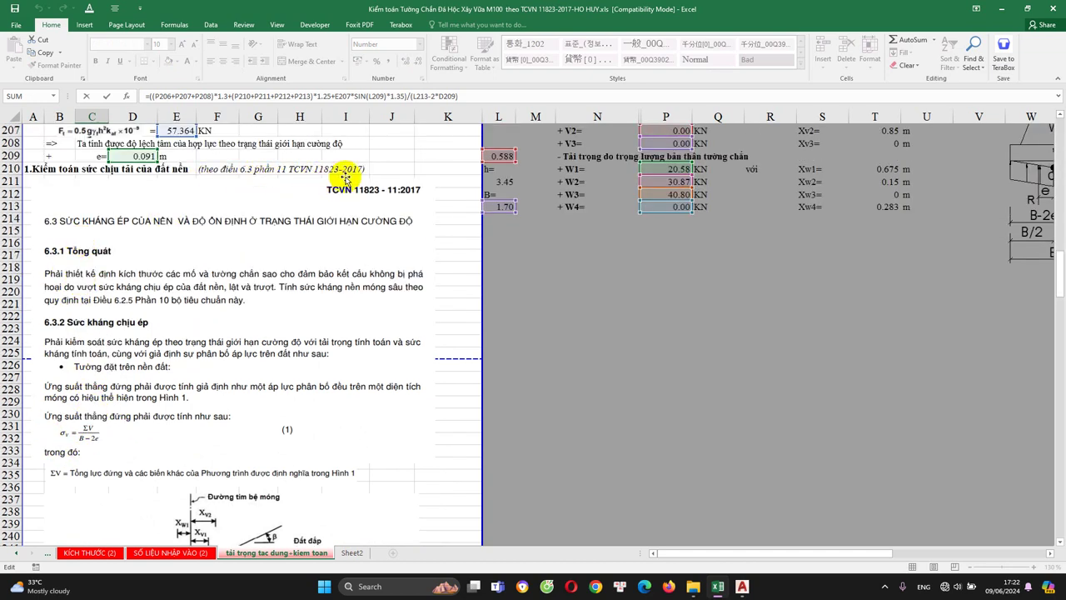
scroll(166, 267, "down", 1)
scroll(83, 309, "down", 1)
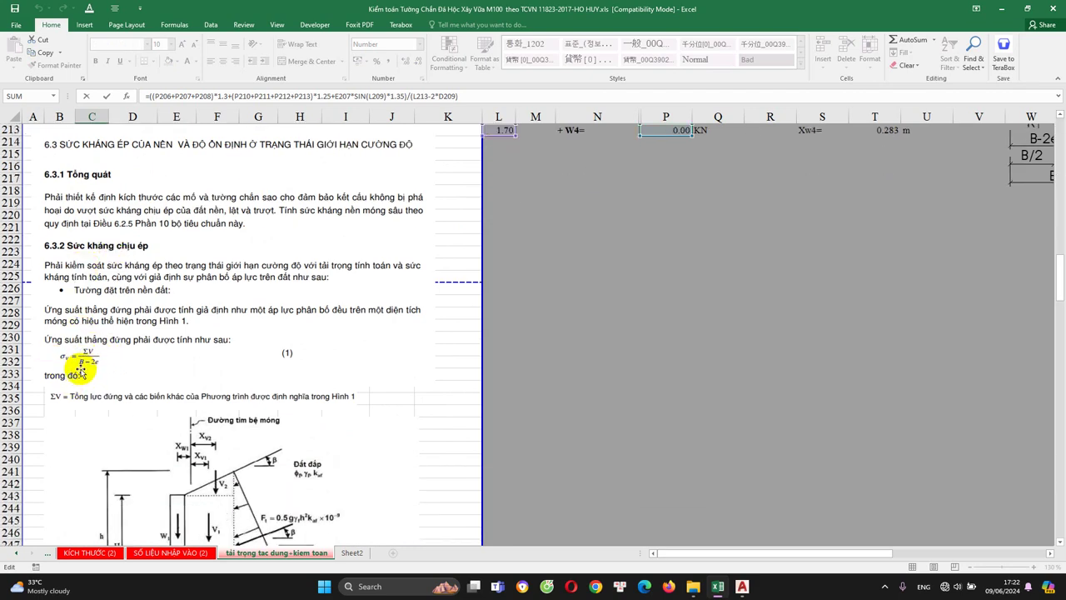
scroll(83, 370, "down", 1)
scroll(166, 329, "down", 2)
scroll(158, 337, "down", 8)
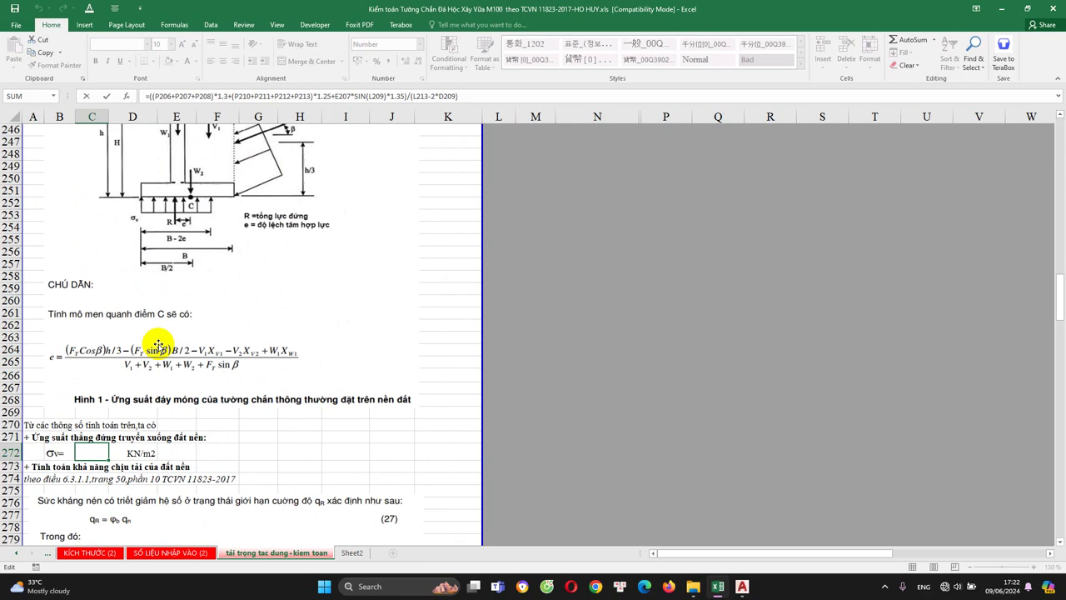
scroll(158, 345, "down", 1)
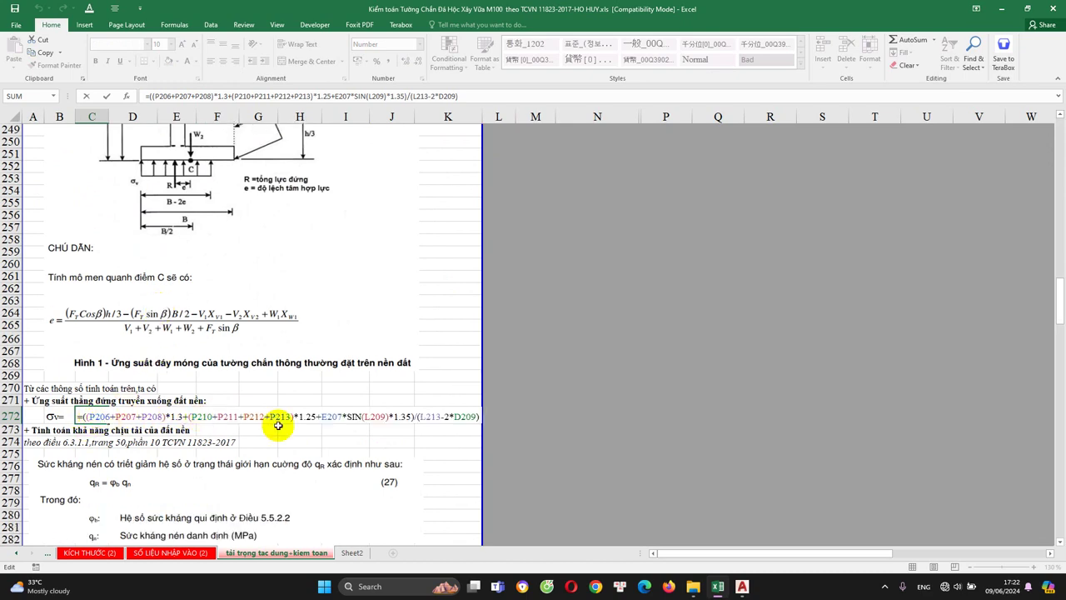
scroll(444, 427, "up", 1)
scroll(375, 421, "up", 11)
scroll(298, 414, "up", 5)
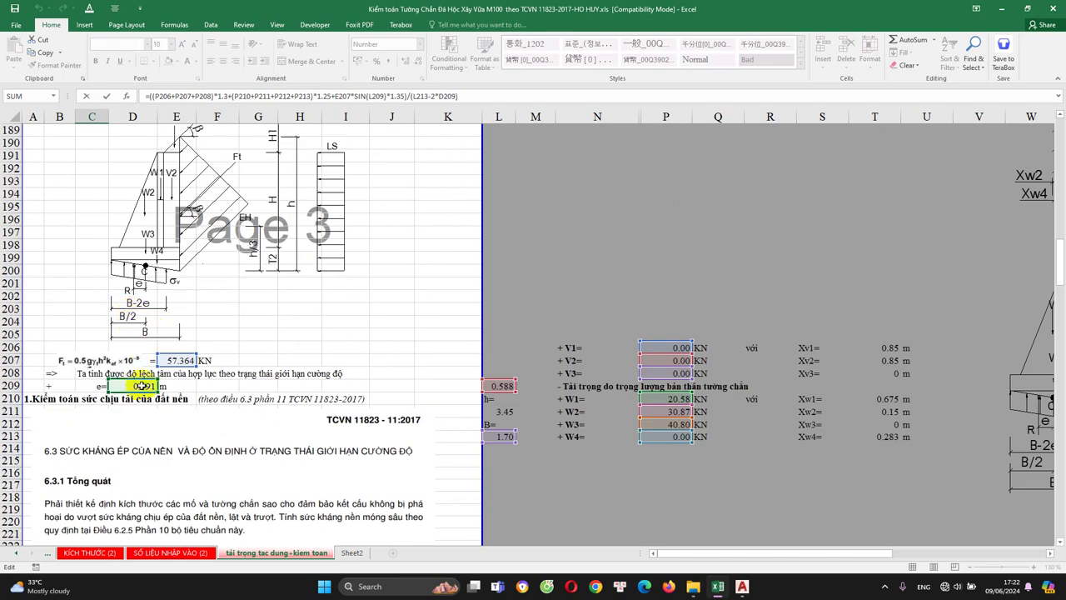
scroll(178, 357, "up", 2)
scroll(183, 366, "up", 12)
scroll(214, 400, "down", 3)
scroll(213, 400, "down", 9)
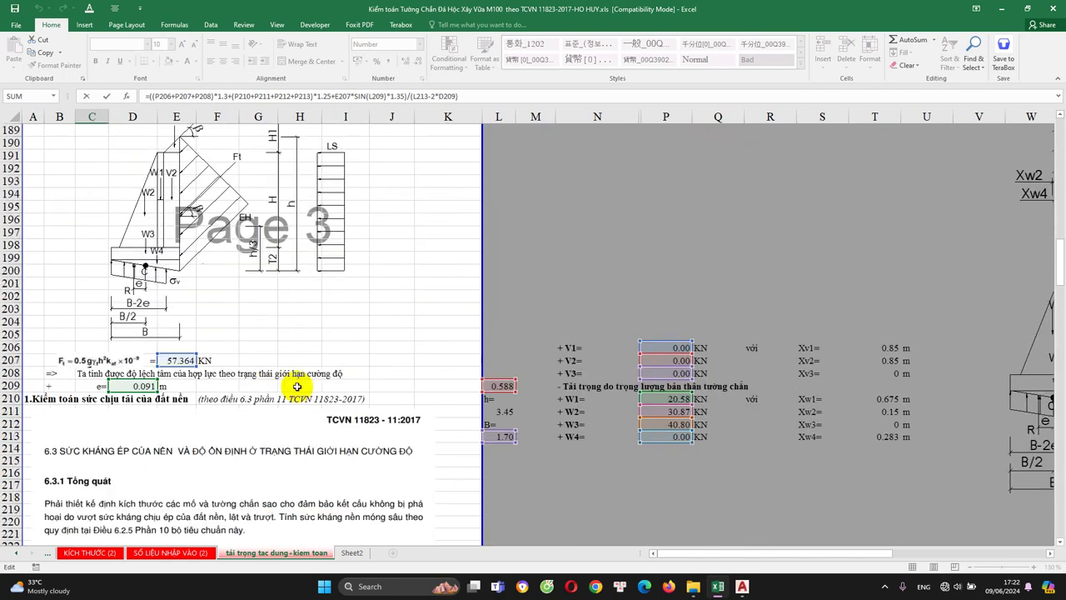
scroll(450, 391, "down", 1)
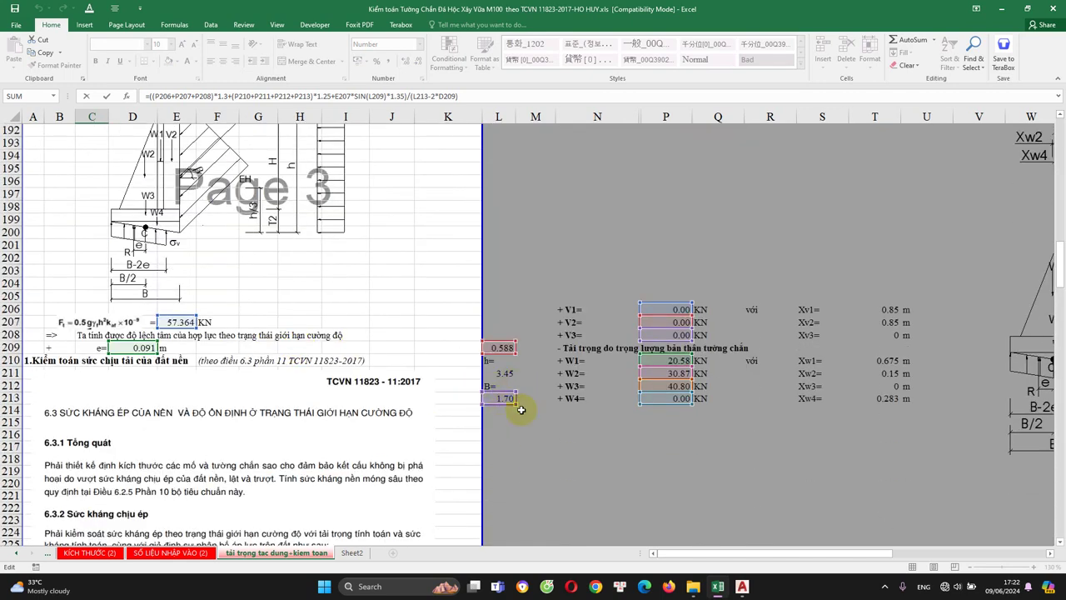
key("Escape")
key("alt+Tab")
left_click(681, 461)
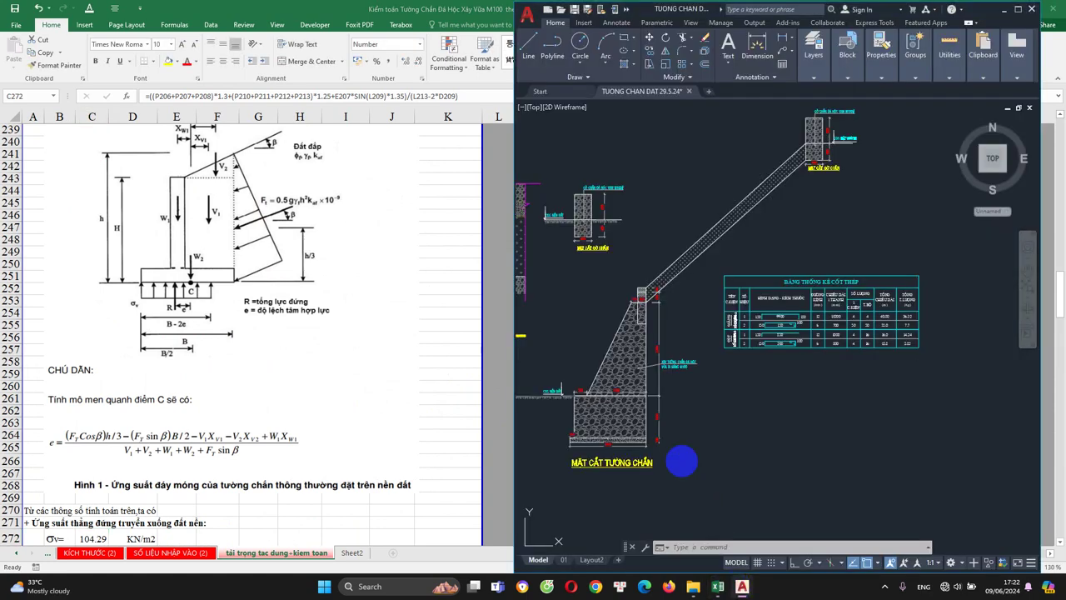
scroll(596, 426, "up", 1)
scroll(585, 423, "up", 1)
scroll(605, 405, "up", 2)
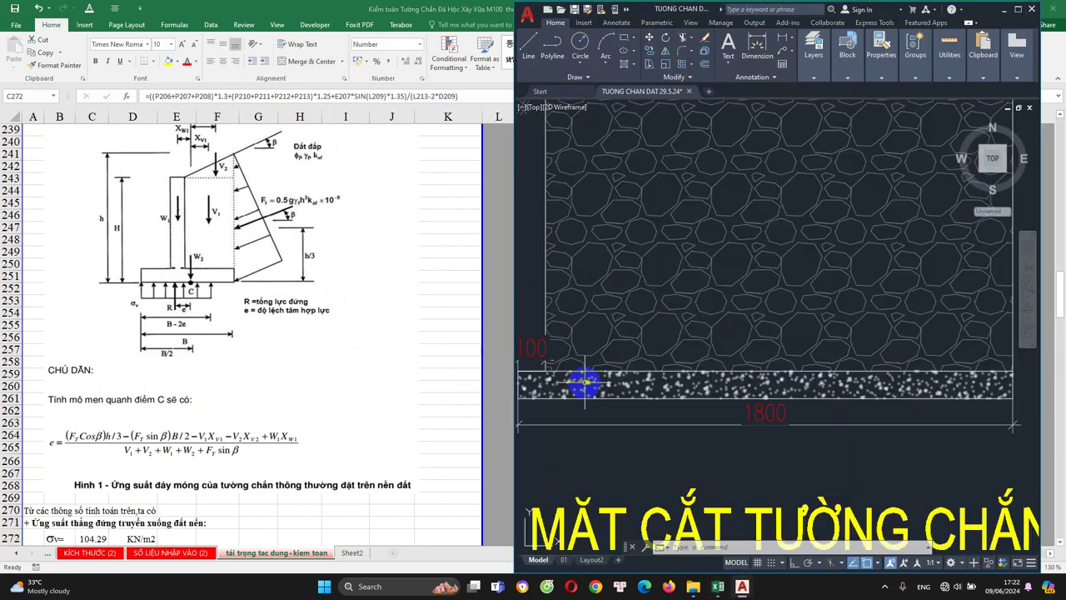
scroll(584, 381, "up", 1)
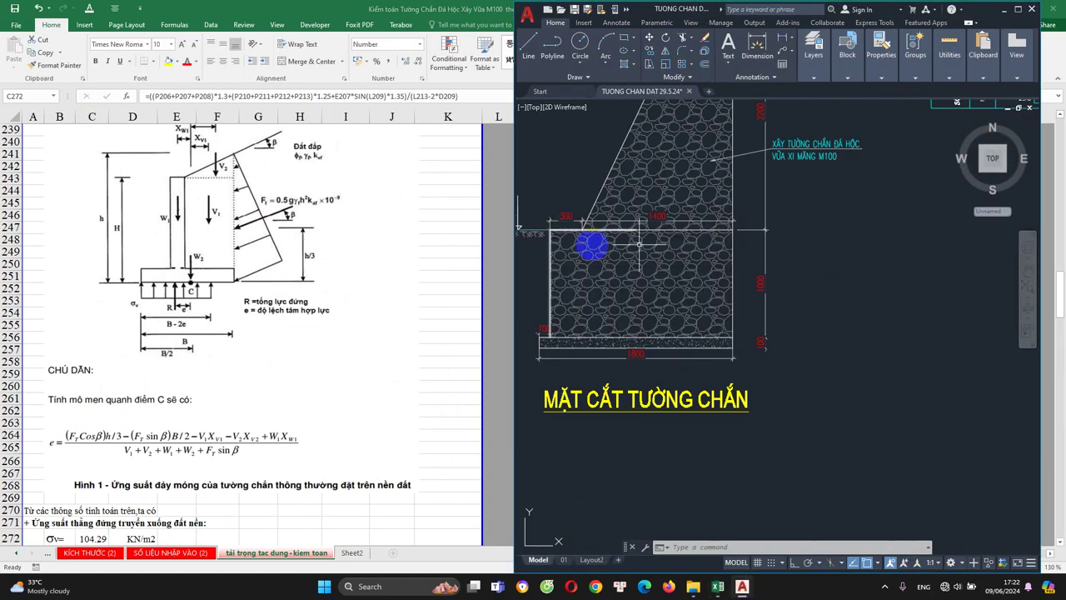
type("li")
key("Return")
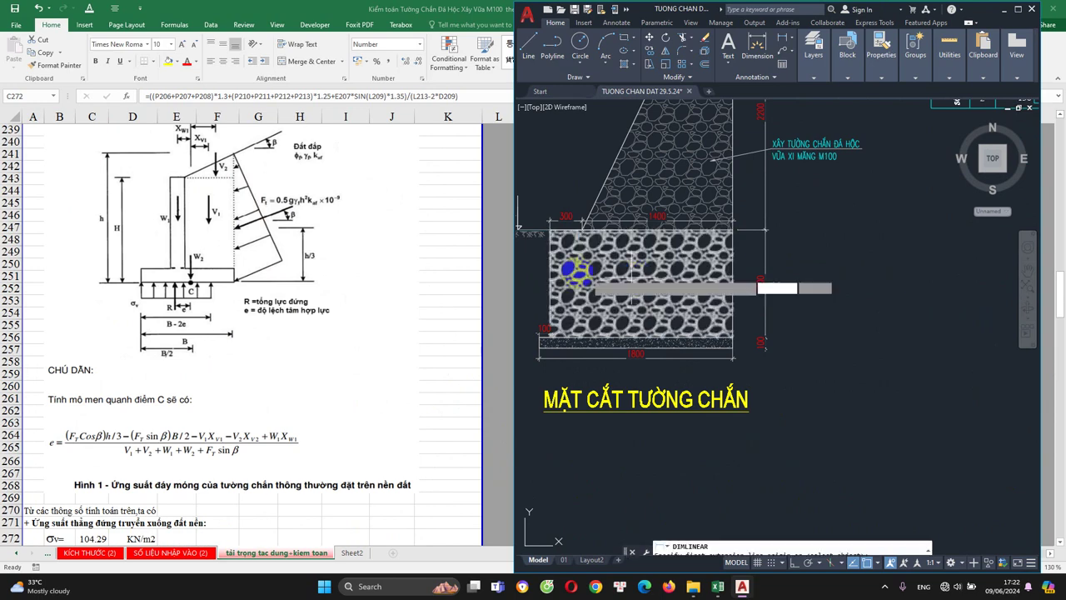
left_click(550, 269)
scroll(673, 389, "up", 3)
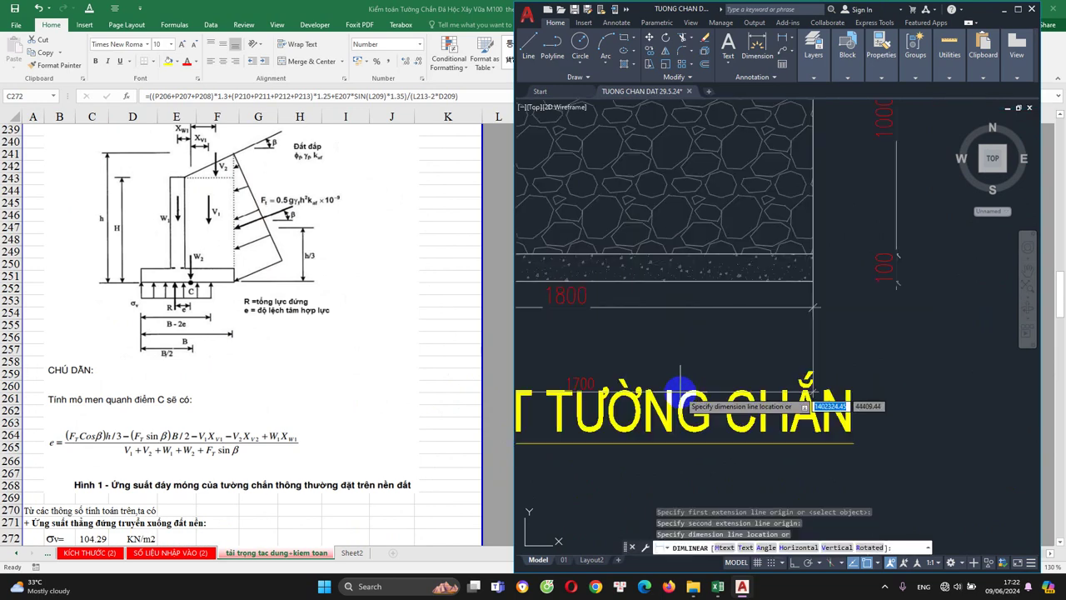
key("Escape")
scroll(695, 329, "up", 2)
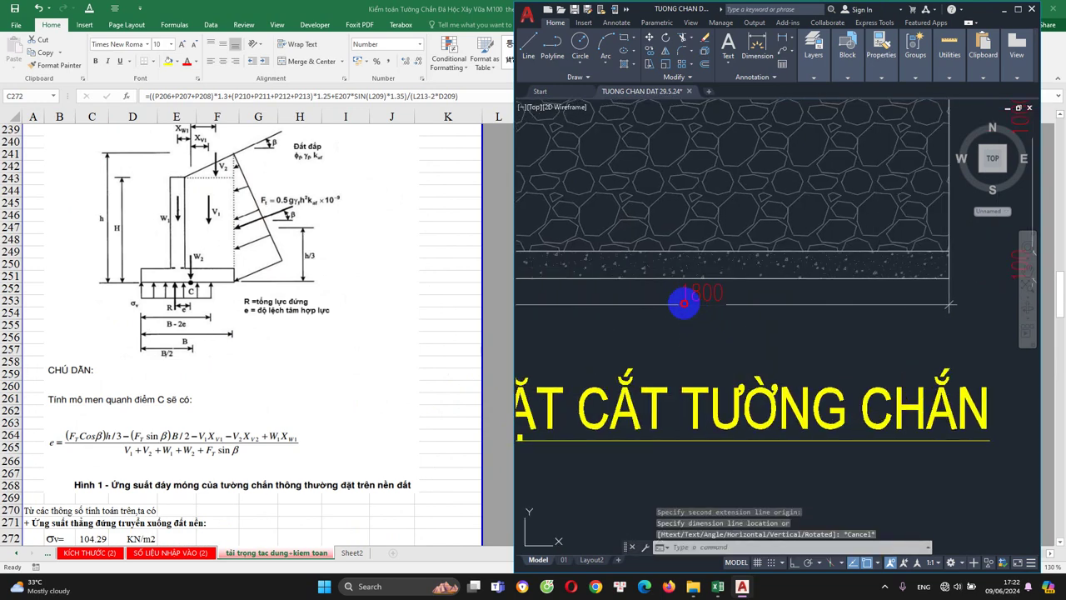
key("Escape")
scroll(684, 303, "left", 5)
key("Escape")
left_click_drag(682, 245, 711, 258)
left_click(711, 277)
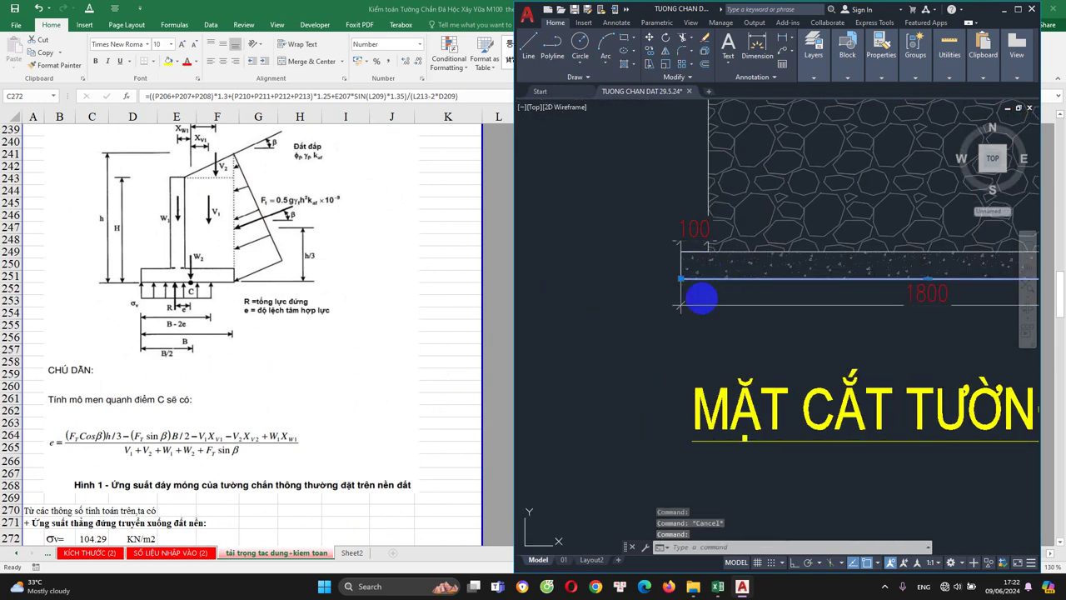
key("Escape")
scroll(701, 298, "down", 5)
scroll(714, 305, "up", 4)
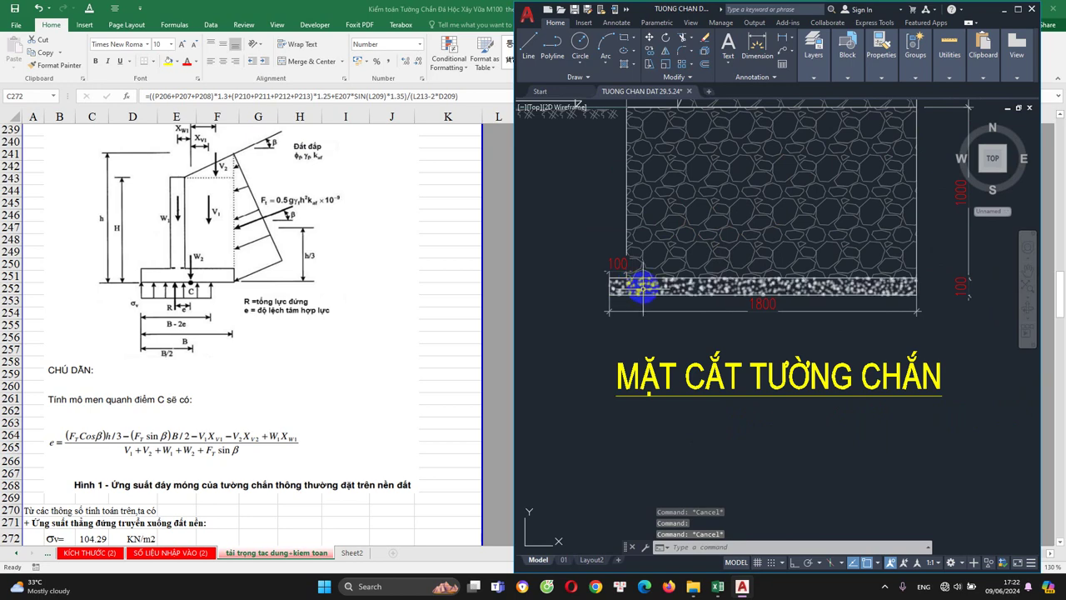
left_click(221, 395)
scroll(239, 409, "down", 1)
scroll(134, 428, "down", 2)
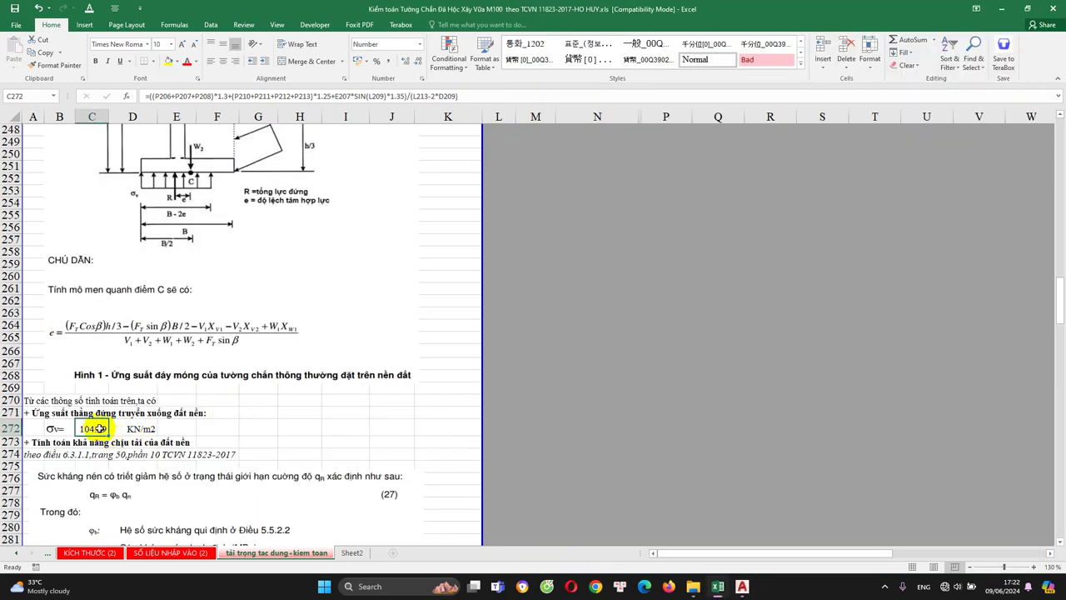
double_click(99, 428)
key("Escape")
scroll(170, 438, "down", 5)
scroll(175, 426, "down", 2)
scroll(239, 428, "down", 6)
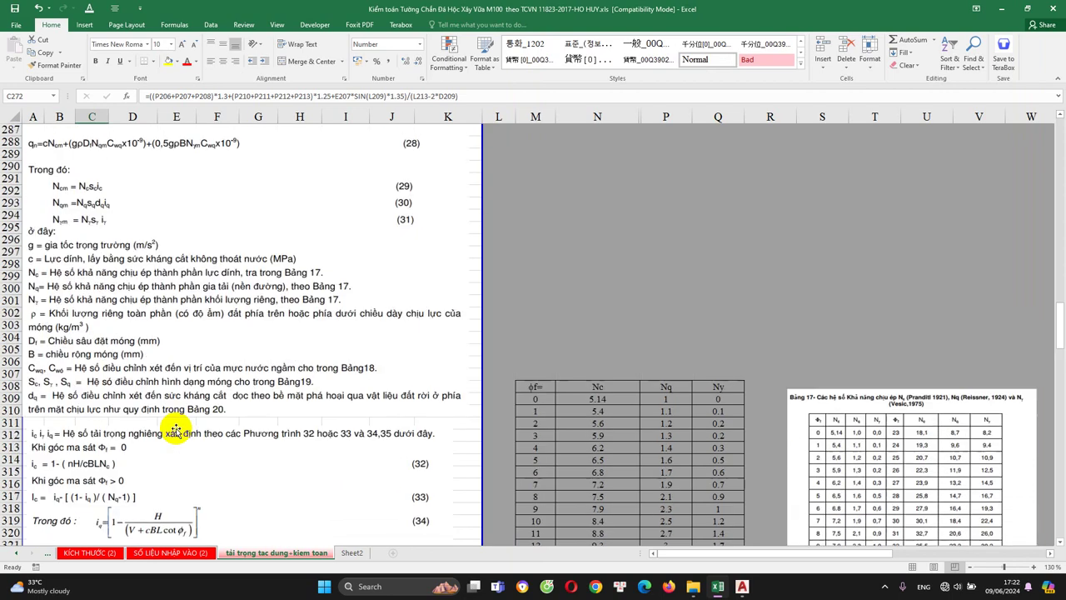
scroll(219, 366, "up", 6)
left_click(59, 188)
left_click(39, 194)
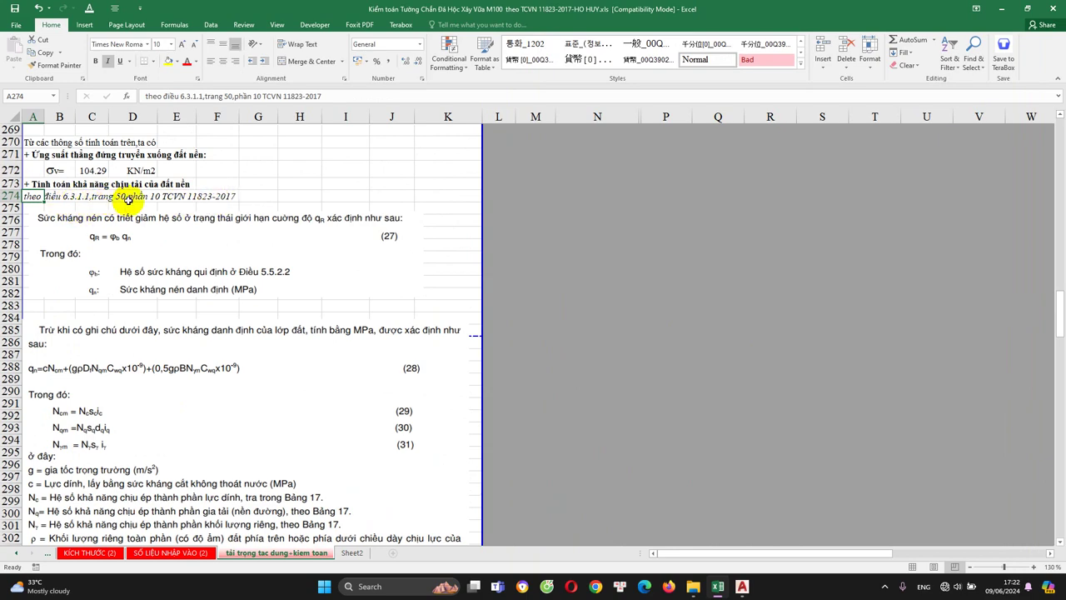
scroll(196, 201, "down", 2)
scroll(158, 241, "up", 2)
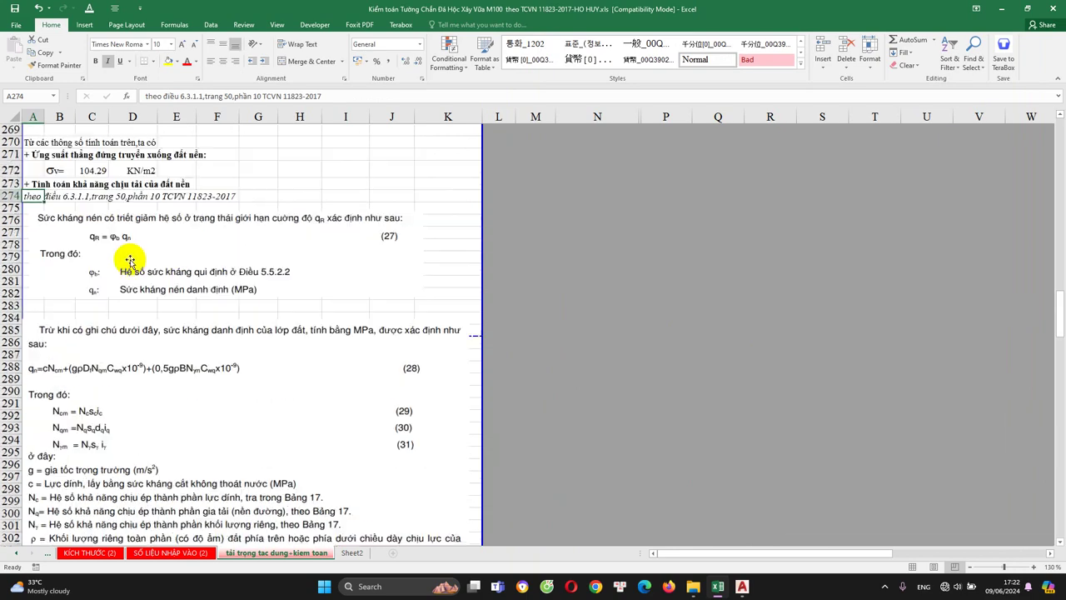
left_click(172, 244)
left_click(454, 289)
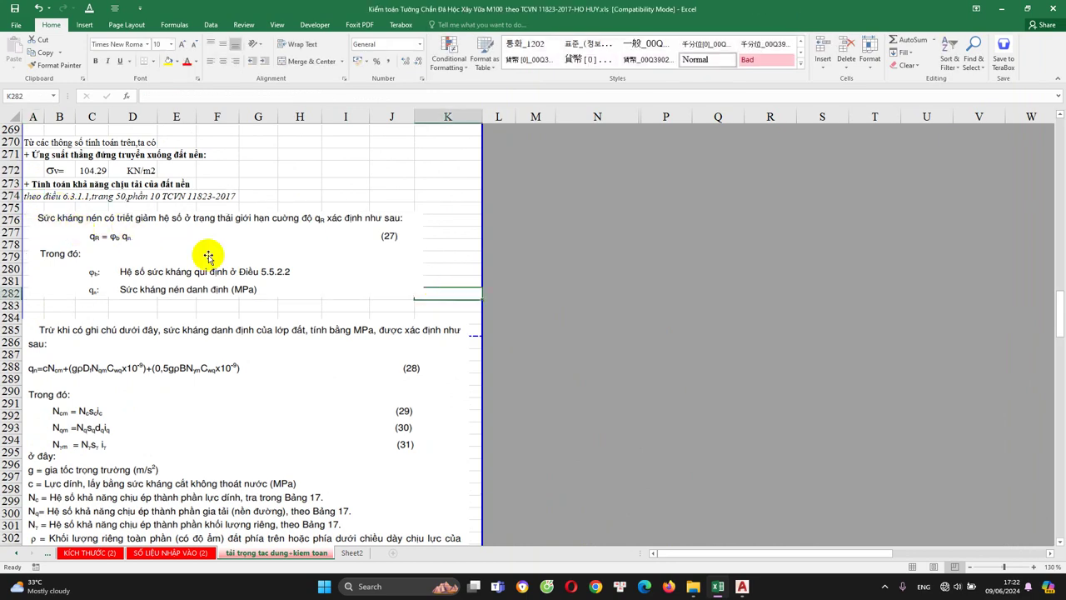
scroll(220, 279, "down", 1)
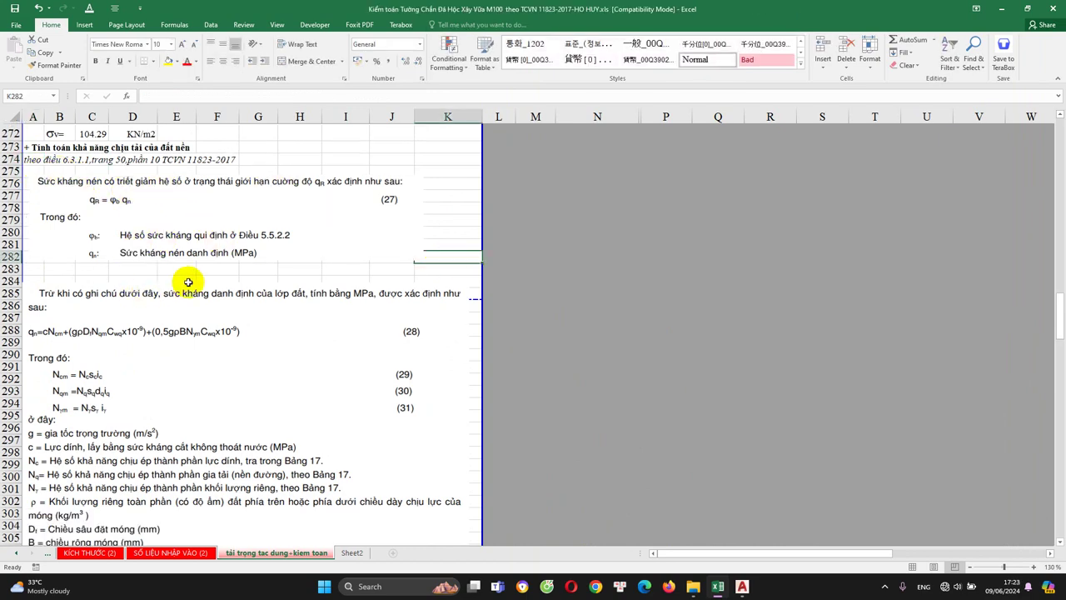
scroll(125, 314, "down", 2)
scroll(133, 325, "up", 3)
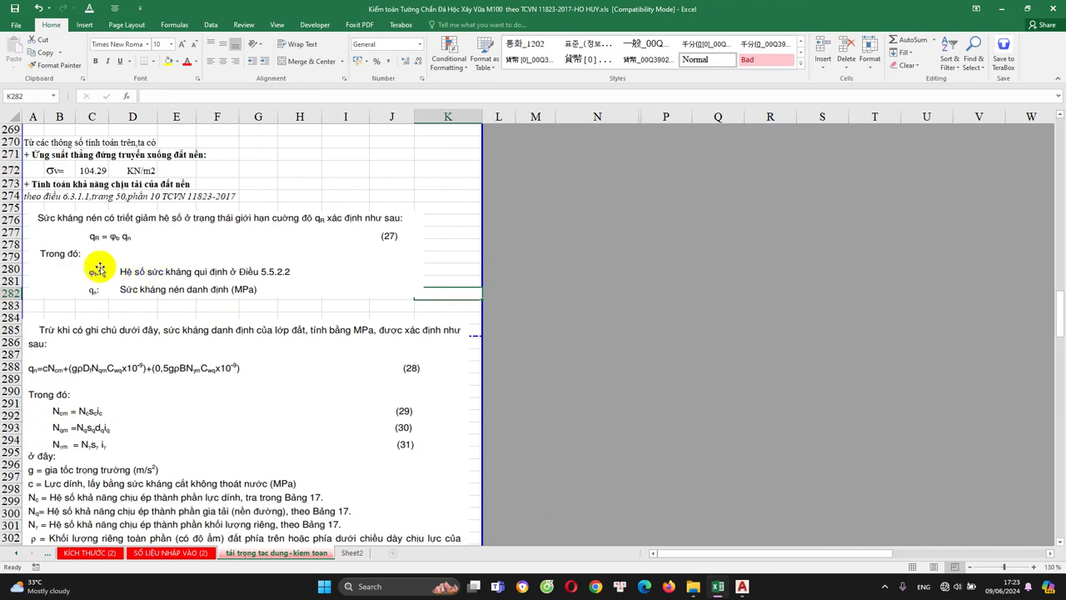
scroll(125, 284, "down", 1)
scroll(122, 291, "down", 1)
scroll(107, 309, "down", 3)
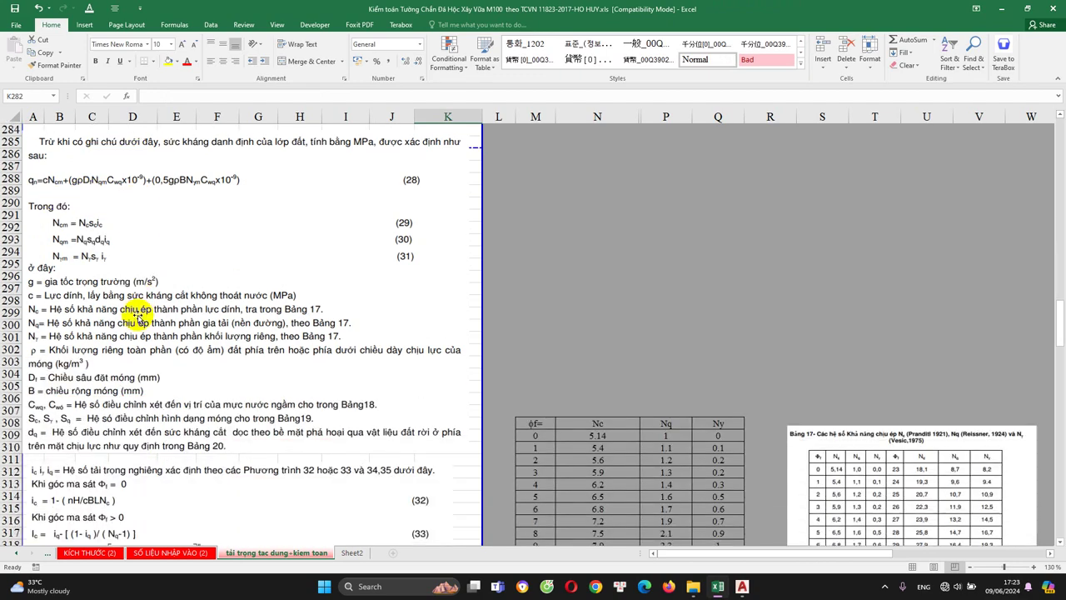
scroll(142, 305, "down", 5)
scroll(137, 309, "down", 3)
scroll(185, 400, "down", 3)
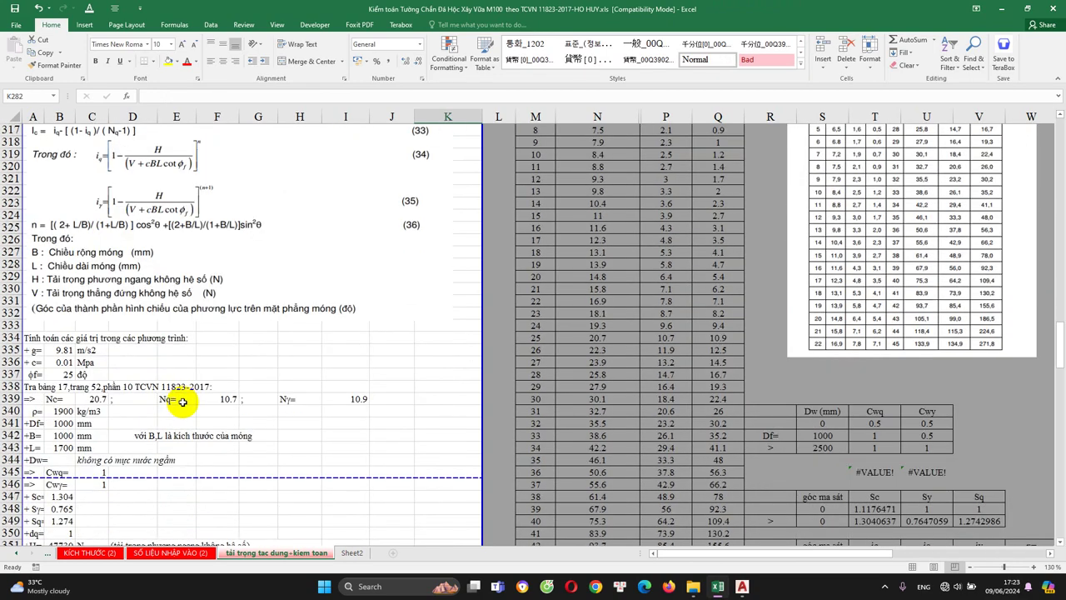
left_click(137, 375)
left_click(70, 351)
scroll(73, 345, "down", 2)
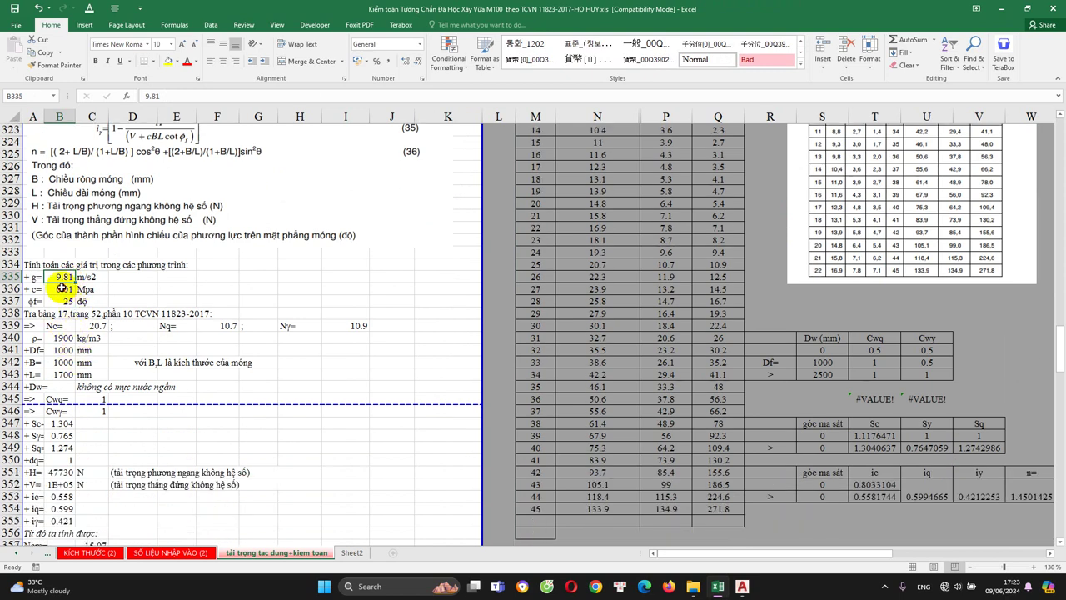
double_click(78, 323)
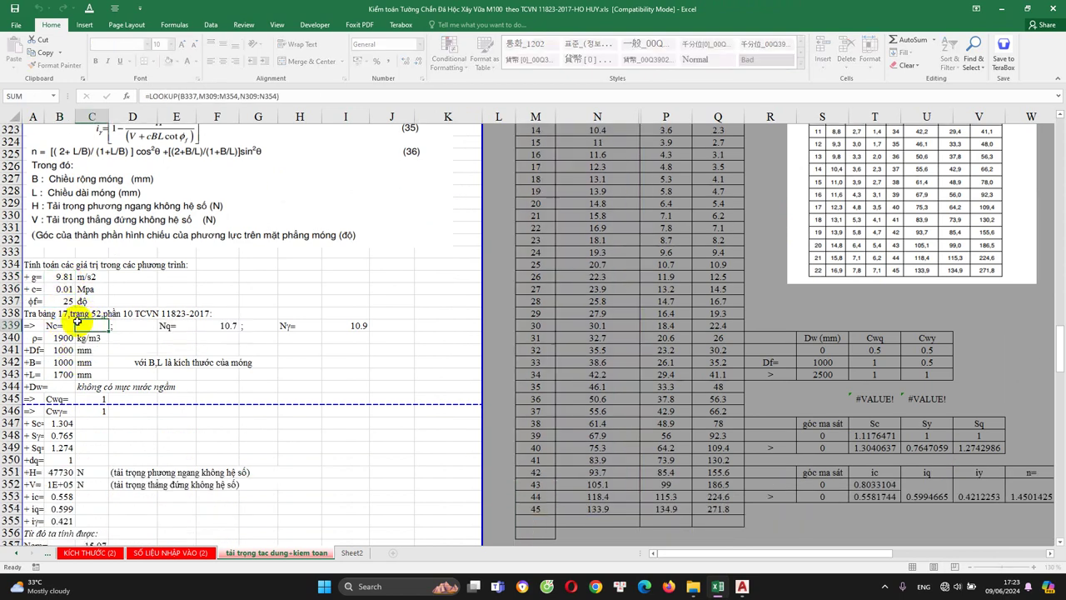
left_click(61, 301)
key("Escape")
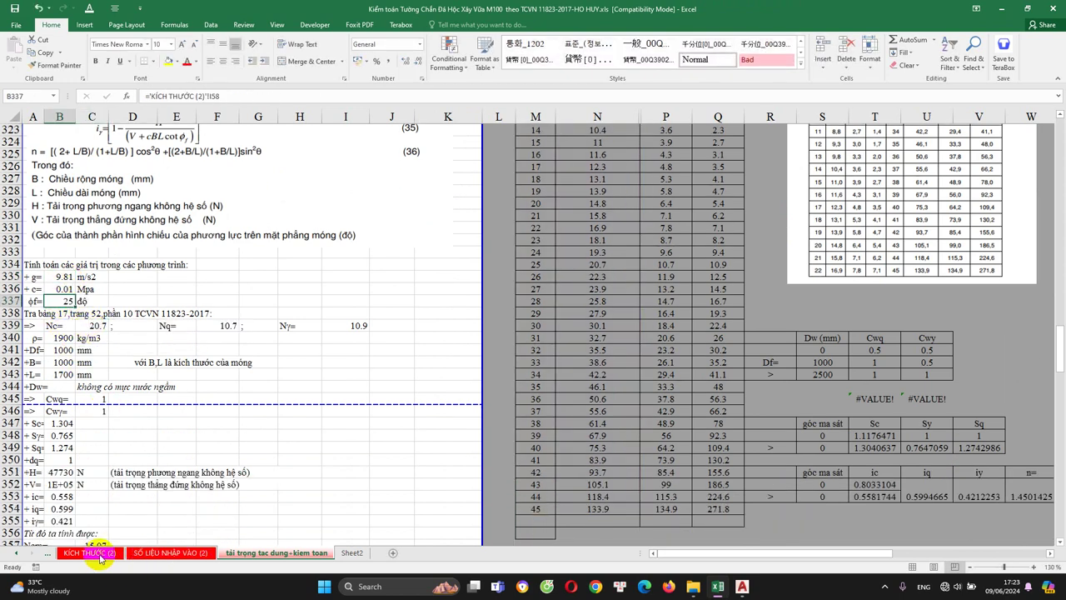
left_click(89, 552)
scroll(326, 233, "up", 4)
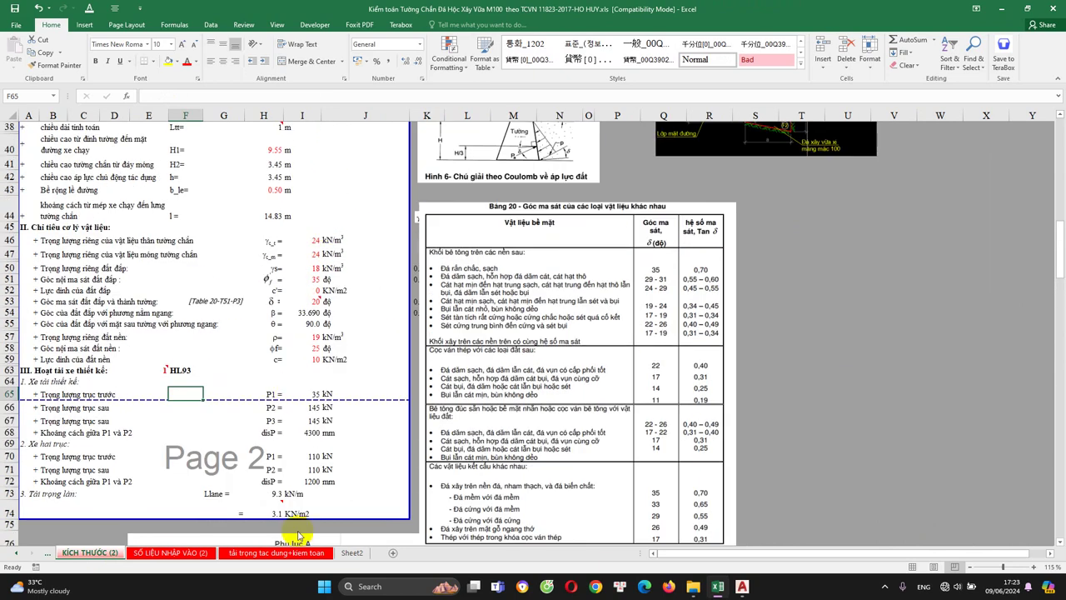
left_click(253, 556)
double_click(66, 301)
double_click(91, 325)
scroll(609, 196, "up", 4)
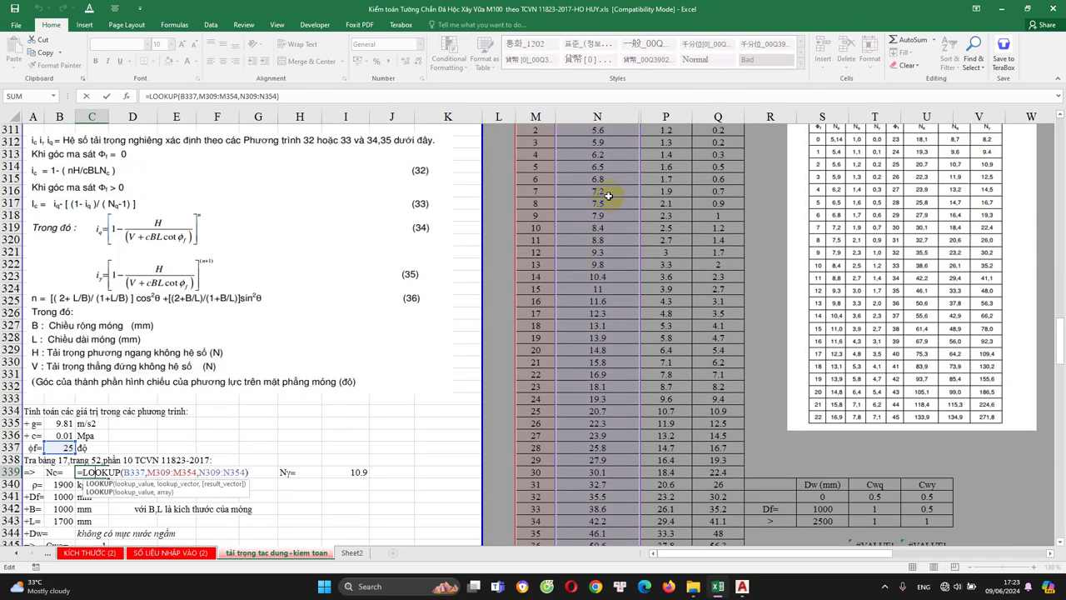
scroll(609, 196, "up", 3)
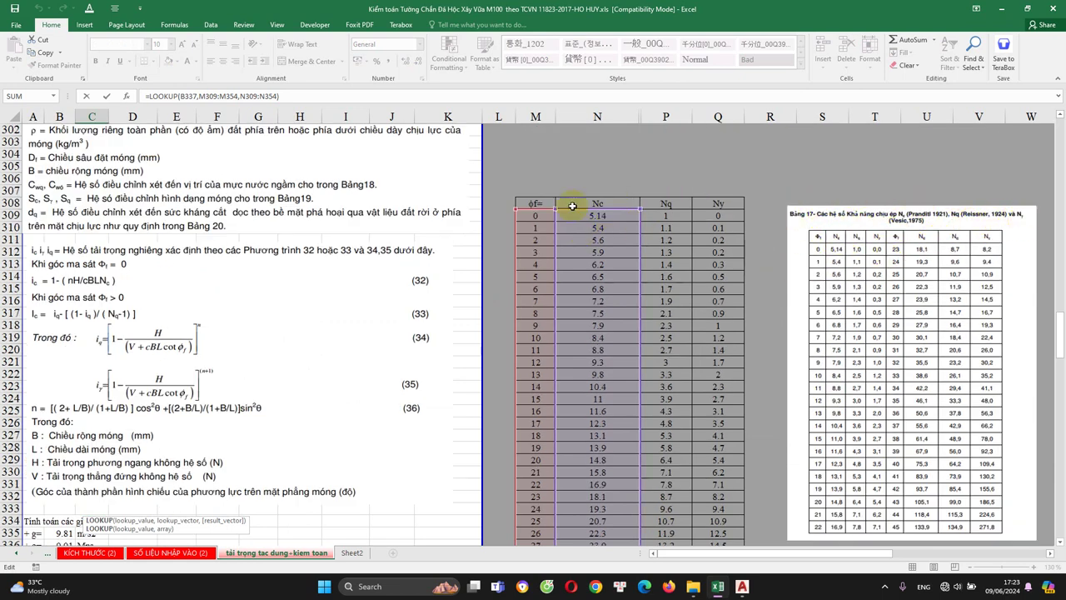
scroll(614, 191, "down", 3)
scroll(578, 252, "down", 2)
scroll(589, 354, "down", 2)
scroll(589, 354, "down", 3)
key("Return")
left_click(91, 216)
left_click(202, 216)
key("F2")
scroll(294, 273, "up", 3)
key("Escape")
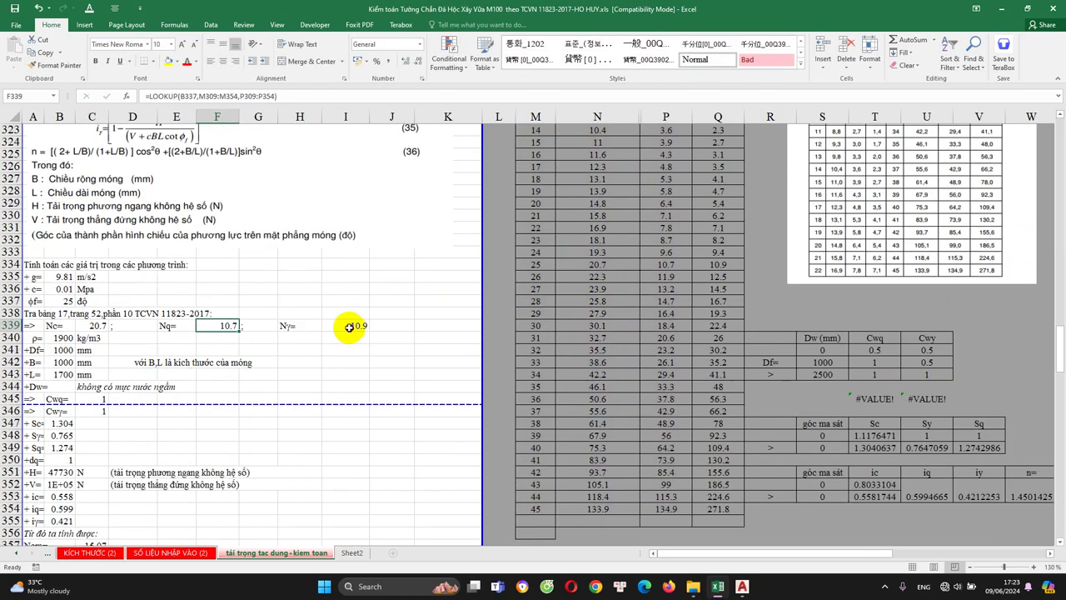
left_click(348, 324)
key("F2")
key("Escape")
scroll(171, 385, "down", 1)
left_click(64, 313)
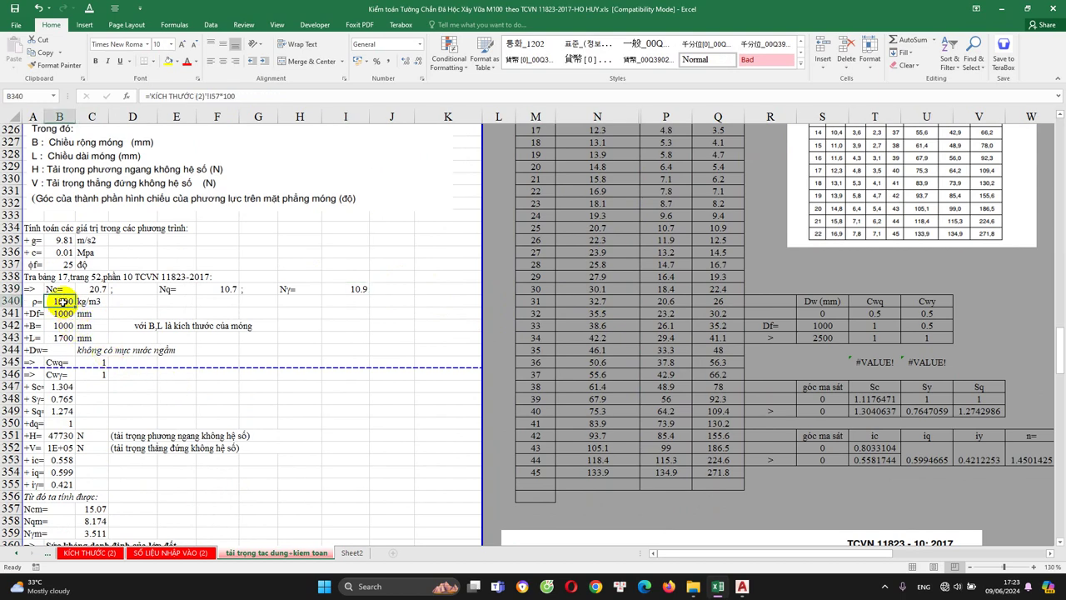
left_click(60, 338)
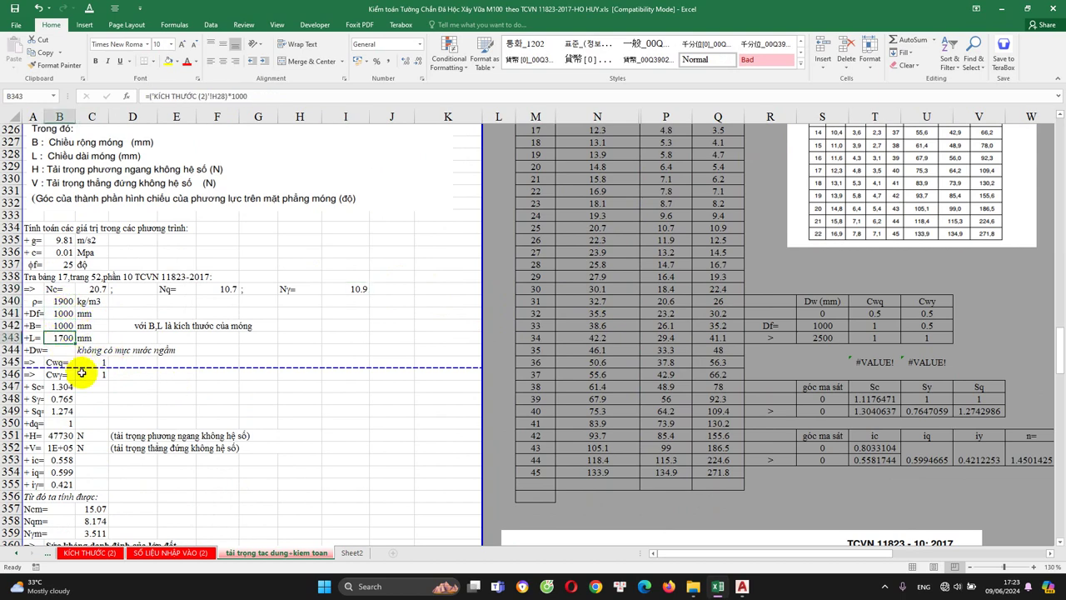
scroll(83, 375, "down", 2)
scroll(83, 375, "down", 2)
double_click(96, 219)
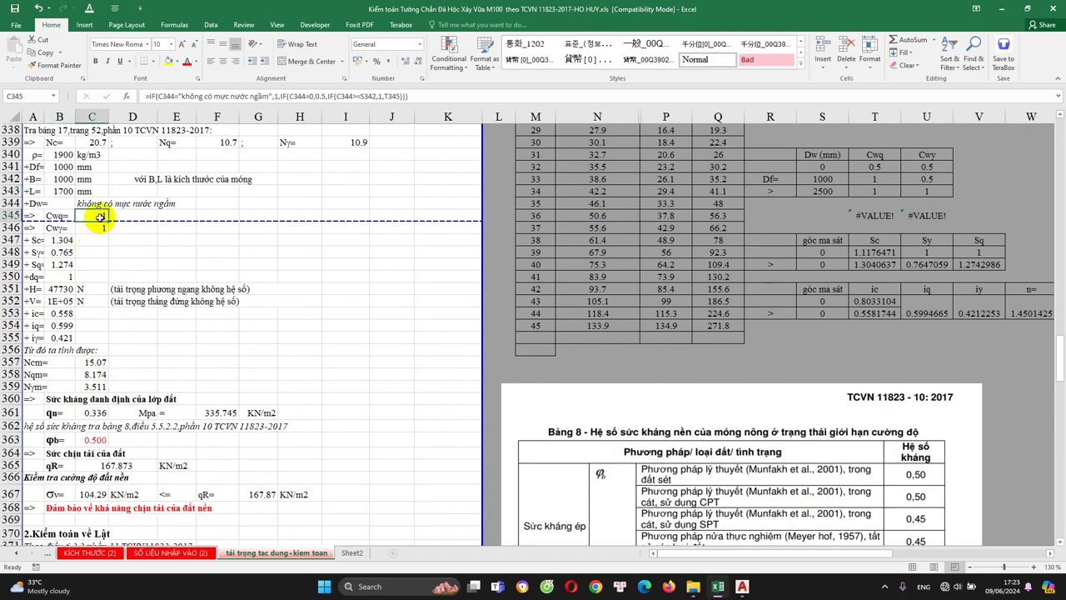
key("Return")
double_click(99, 231)
scroll(590, 328, "up", 1)
scroll(590, 327, "up", 2)
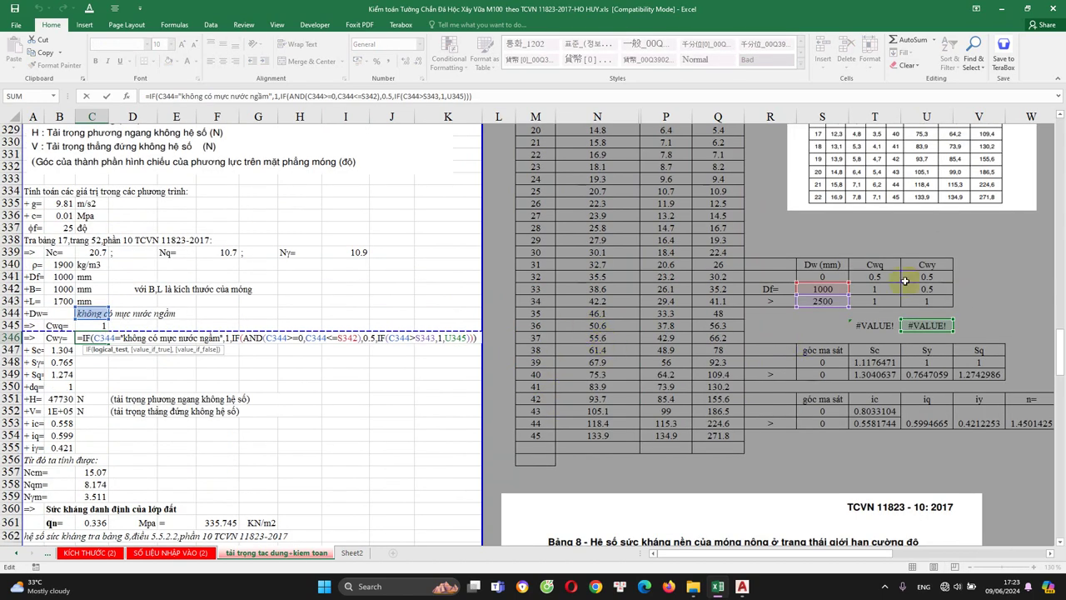
key("Escape")
scroll(231, 381, "down", 1)
scroll(232, 384, "up", 3)
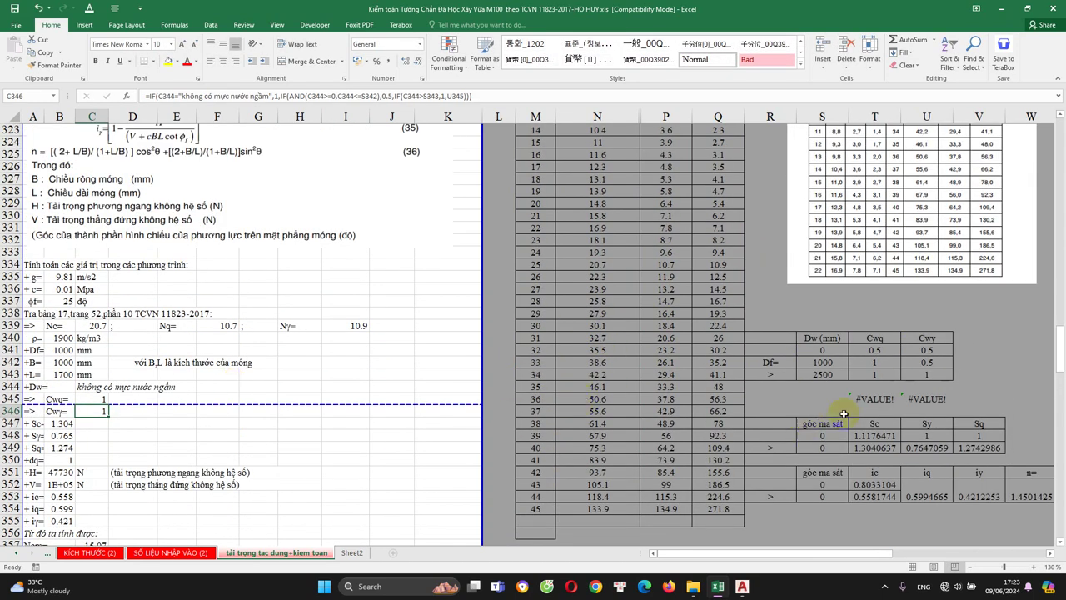
left_click_drag(869, 399, 923, 401)
scroll(935, 401, "down", 1)
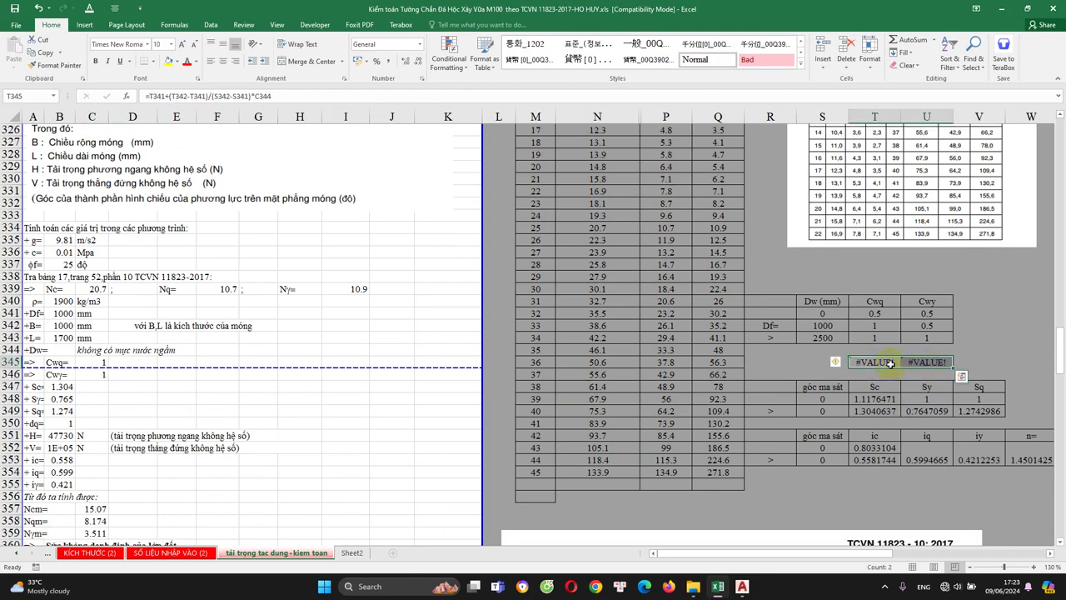
left_click_drag(879, 367, 921, 361)
scroll(879, 379, "down", 3)
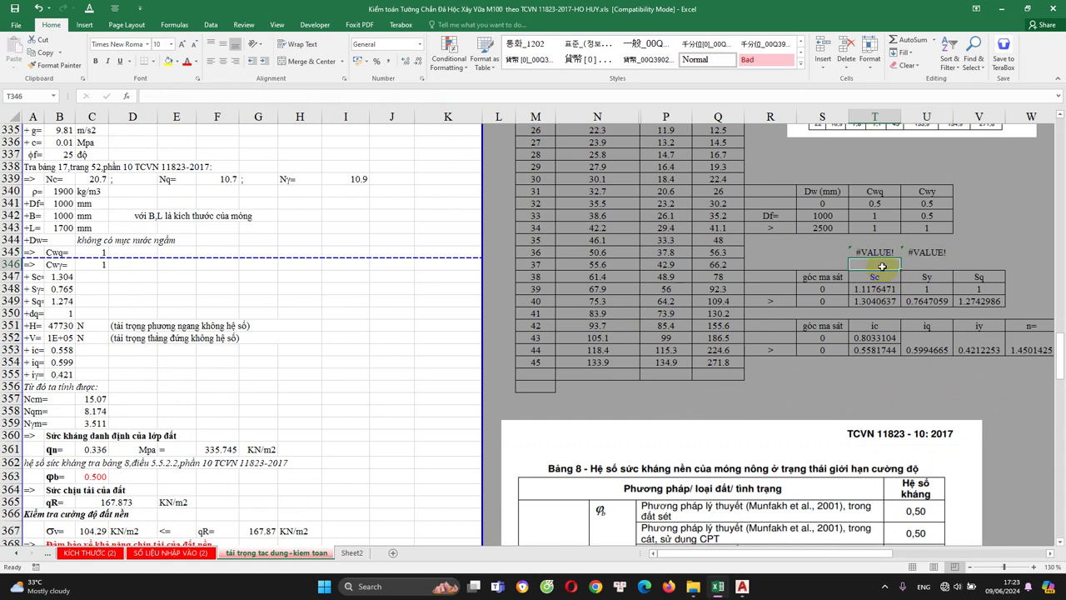
left_click(345, 349)
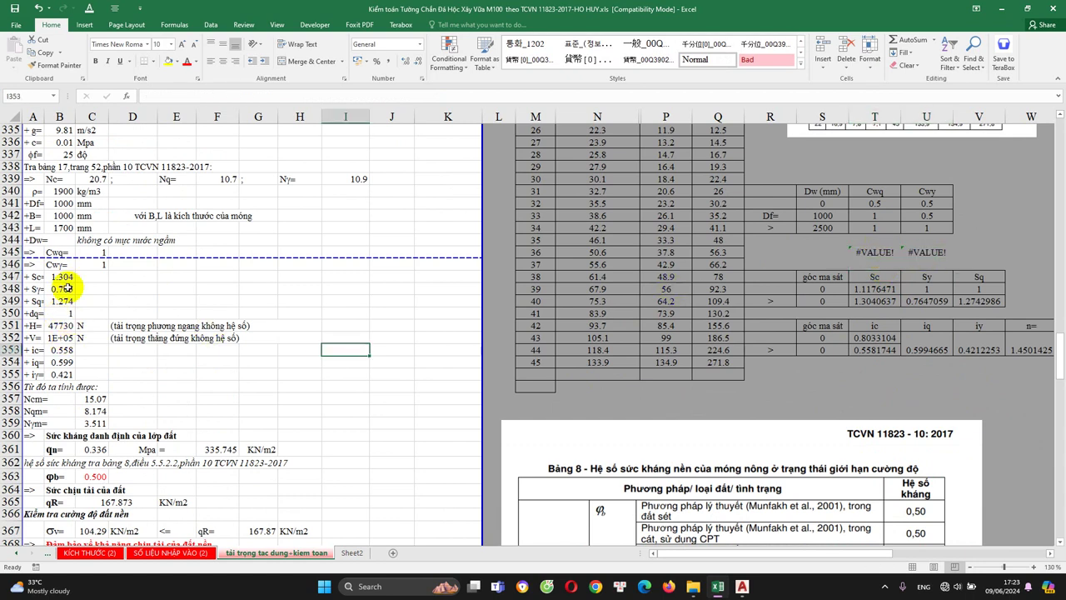
left_click(90, 267)
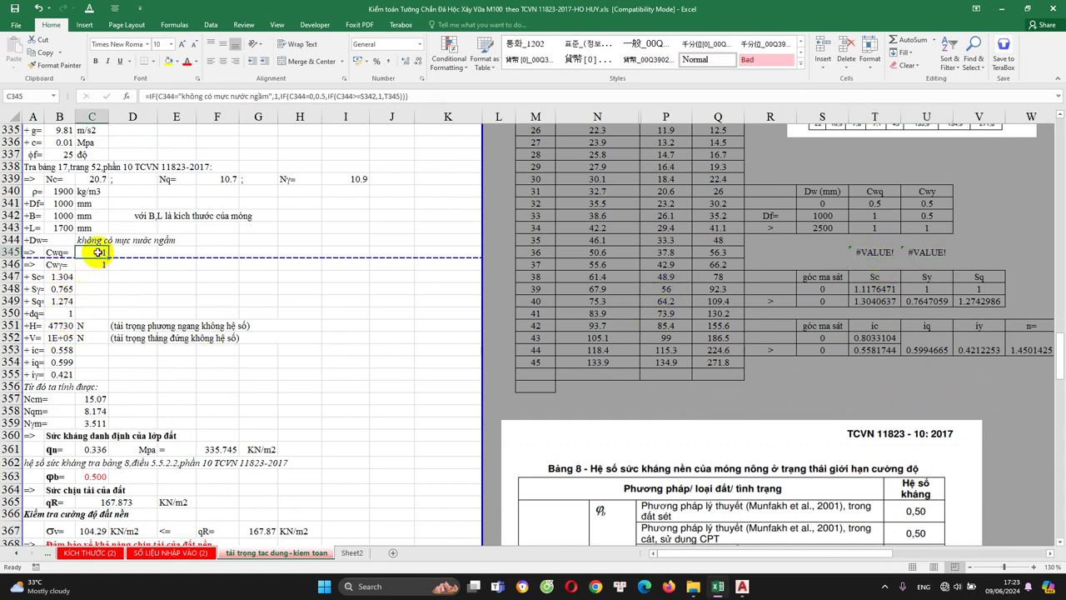
double_click(95, 267)
key("Escape")
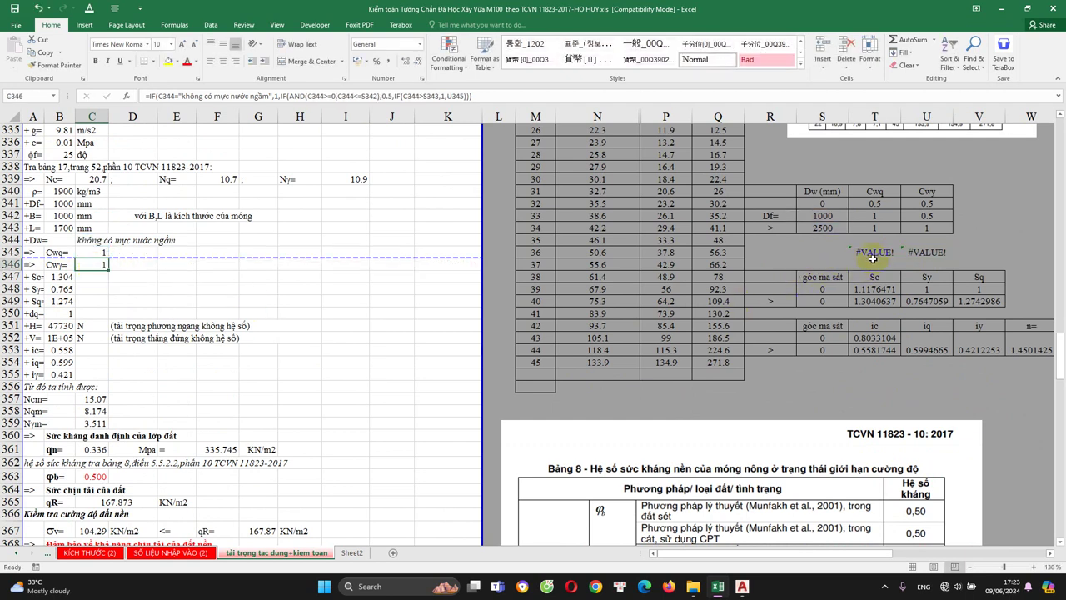
double_click(872, 257)
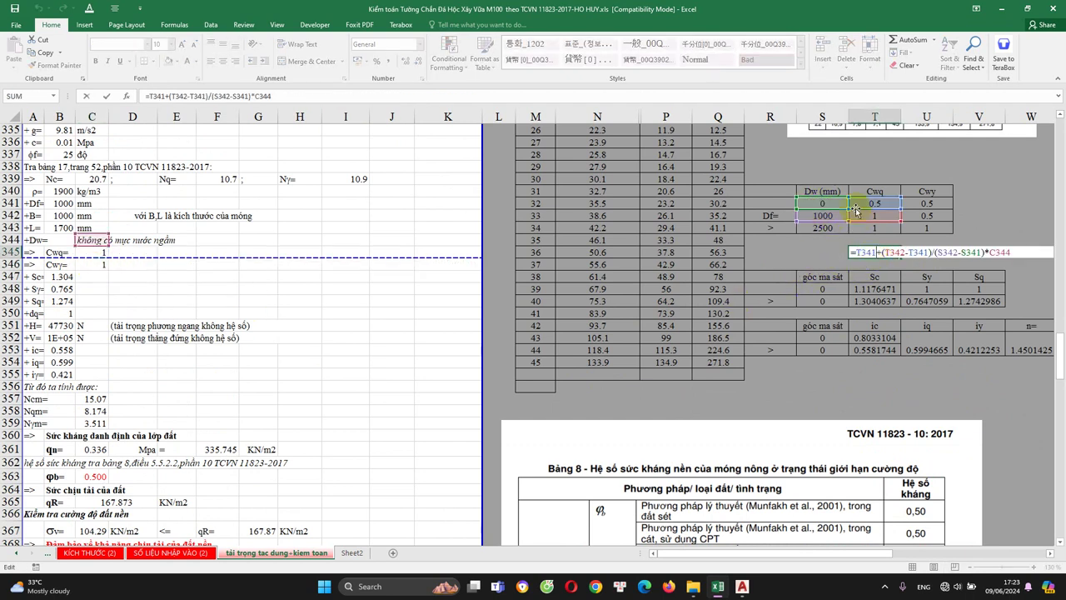
key("Escape")
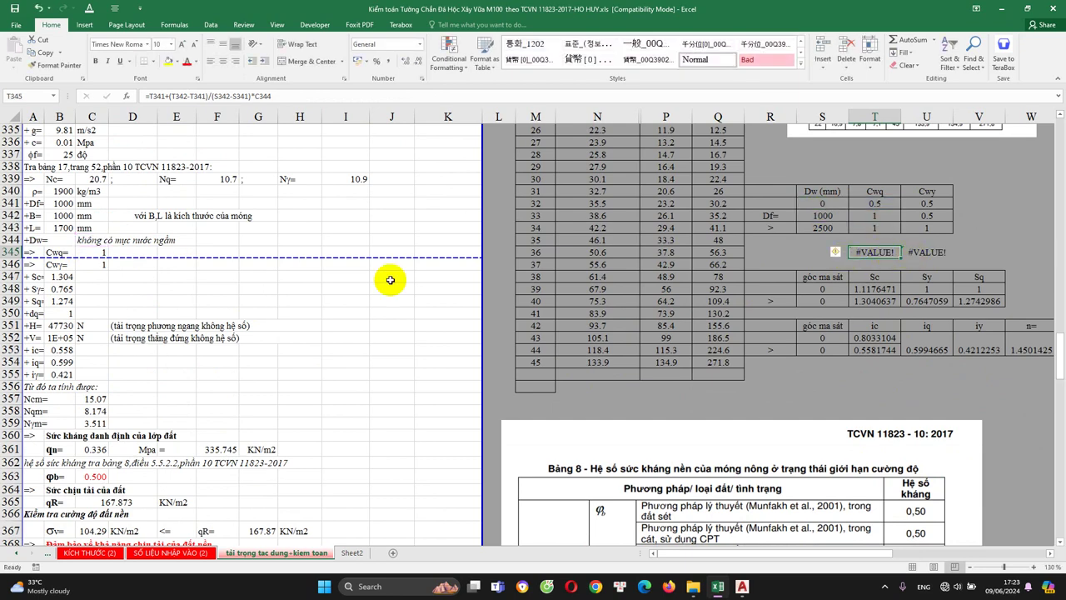
left_click(94, 269)
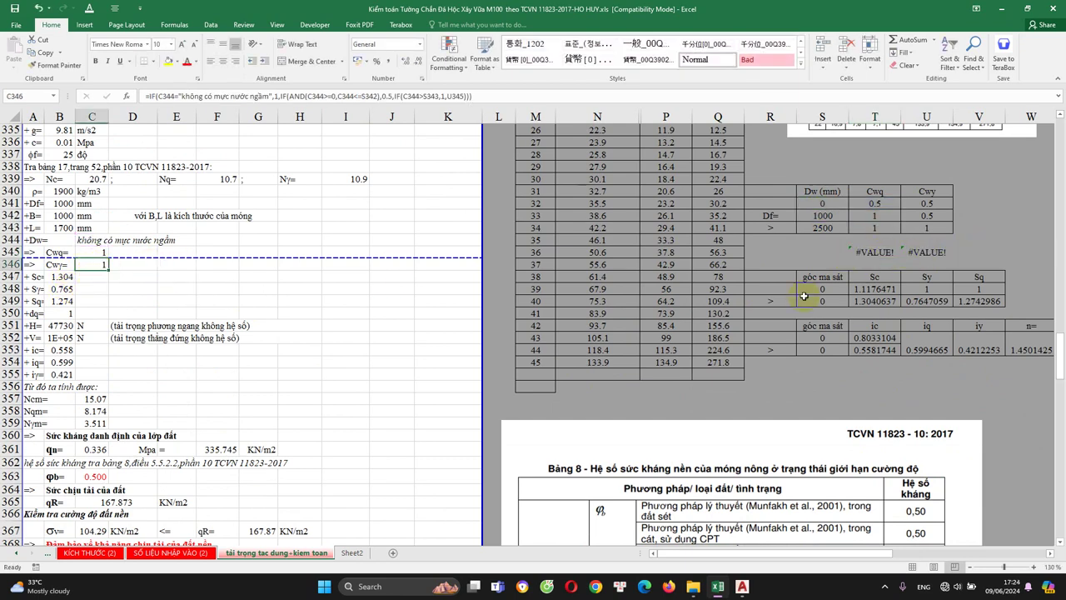
scroll(474, 376, "up", 2)
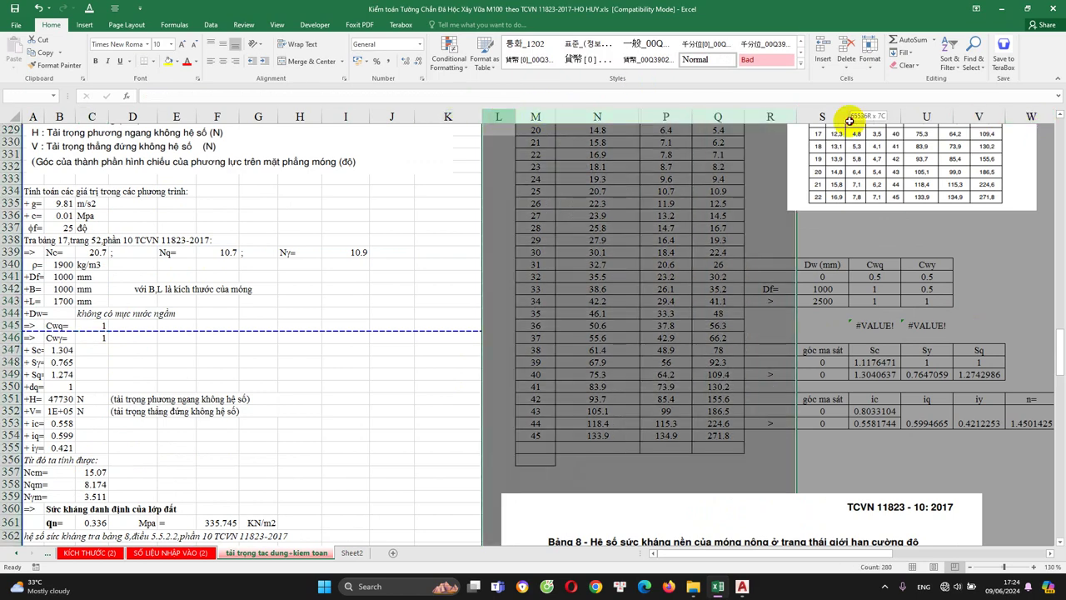
left_click_drag(499, 115, 1029, 117)
left_click(158, 555)
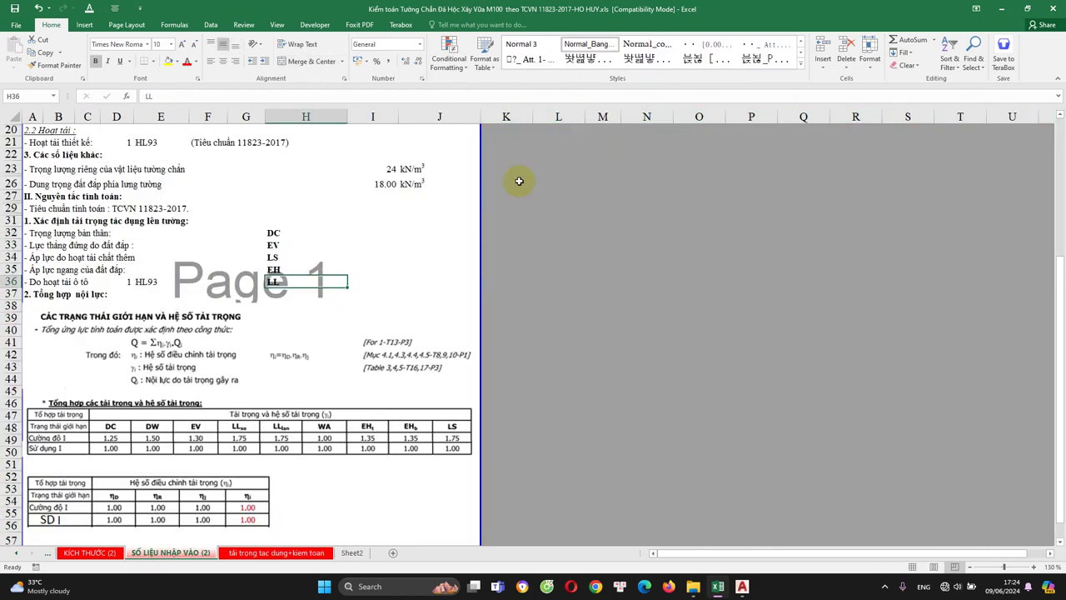
left_click_drag(515, 118, 908, 116)
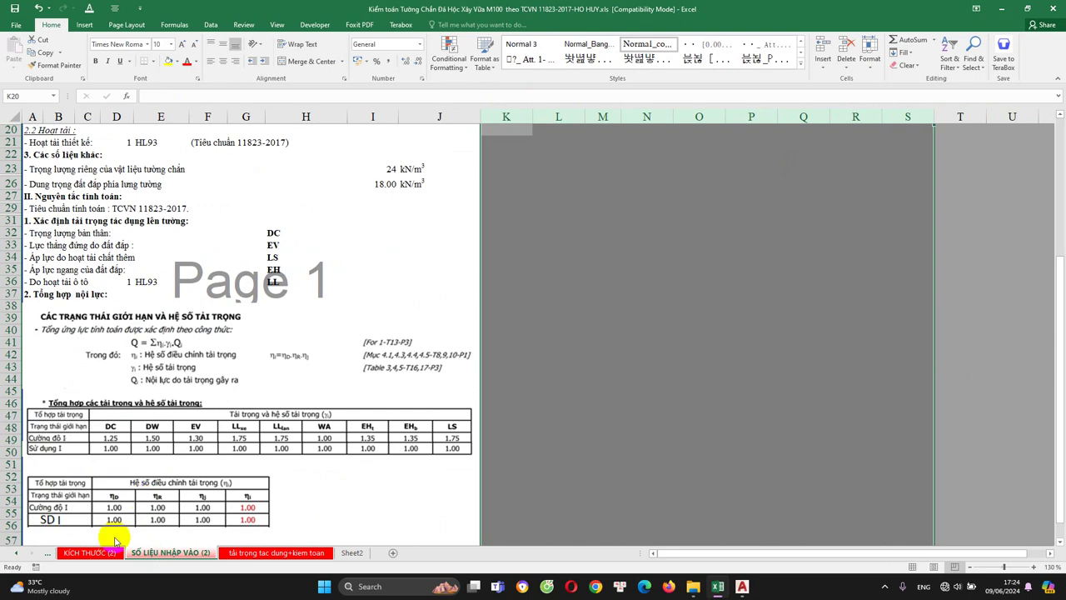
key("ctrl+Page_Up")
left_click_drag(426, 117, 850, 115)
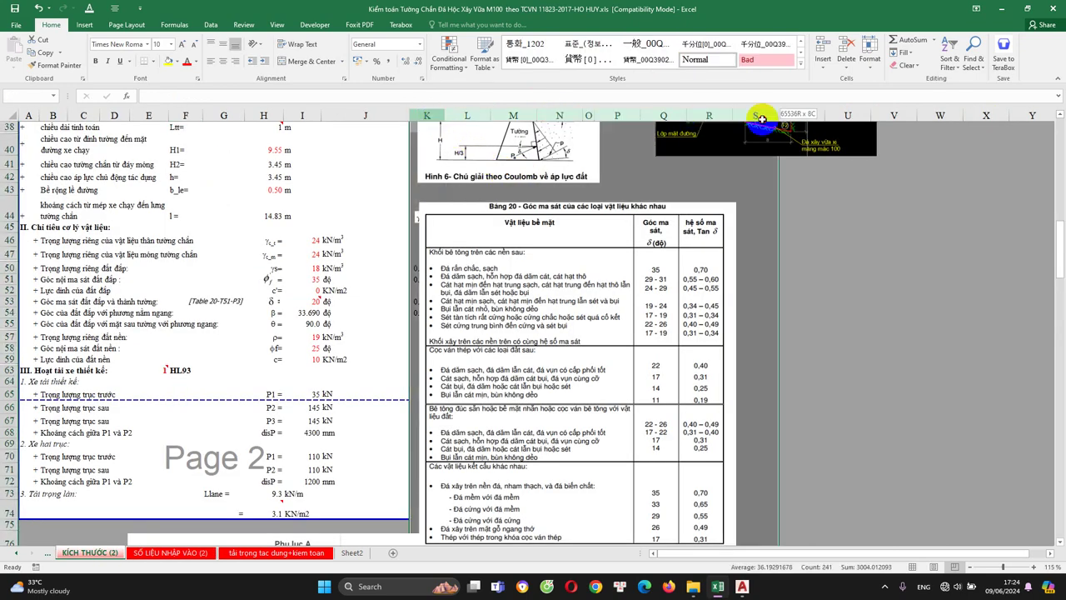
left_click(250, 546)
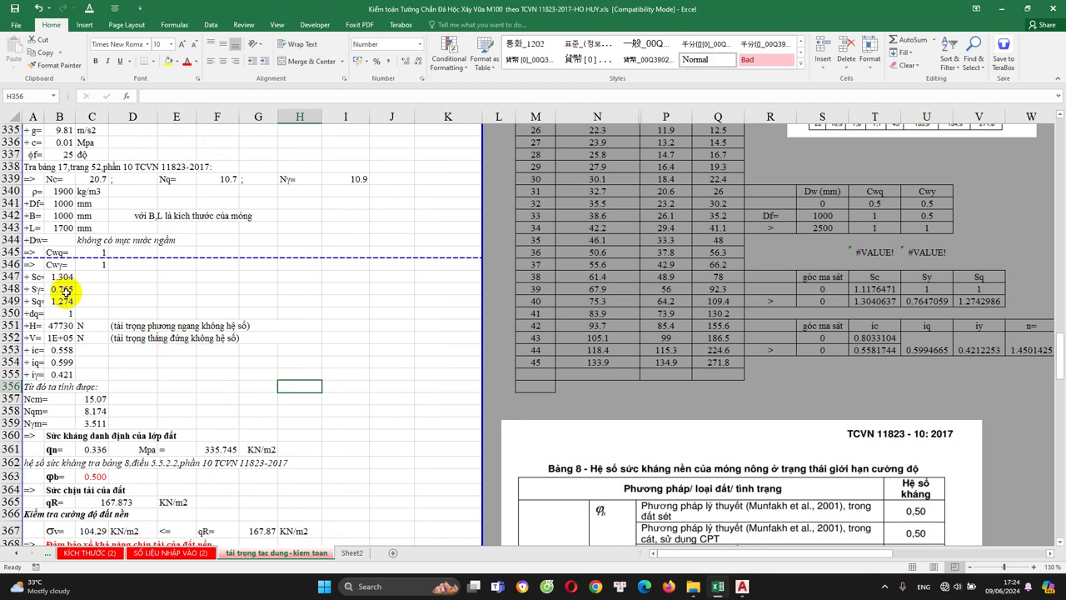
scroll(65, 291, "down", 1)
double_click(67, 242)
scroll(830, 303, "up", 1)
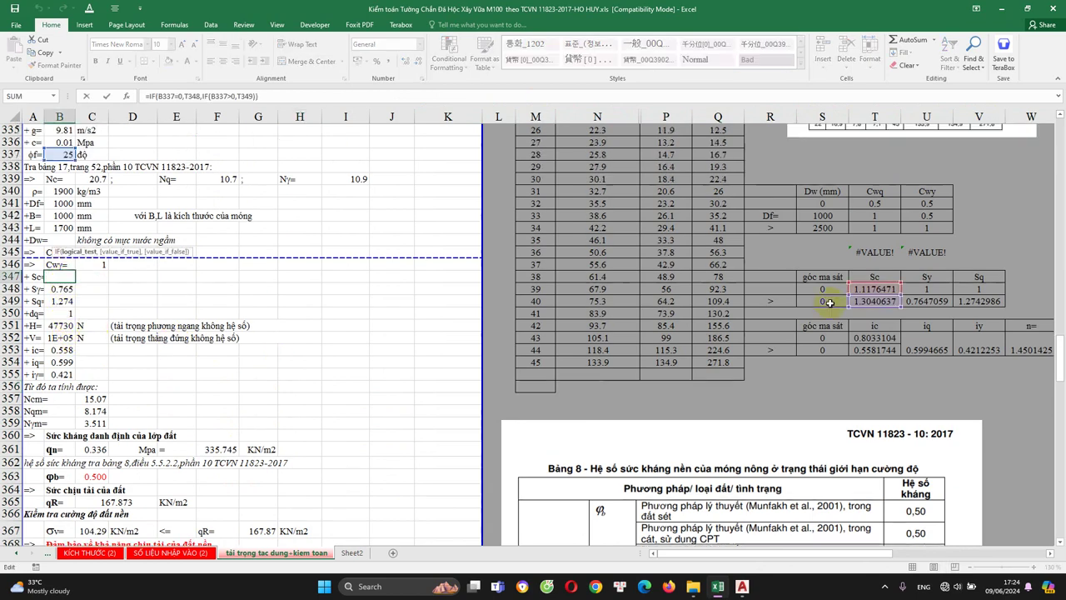
scroll(830, 303, "up", 2)
key("Escape")
scroll(655, 436, "down", 2)
left_click(67, 338)
double_click(64, 336)
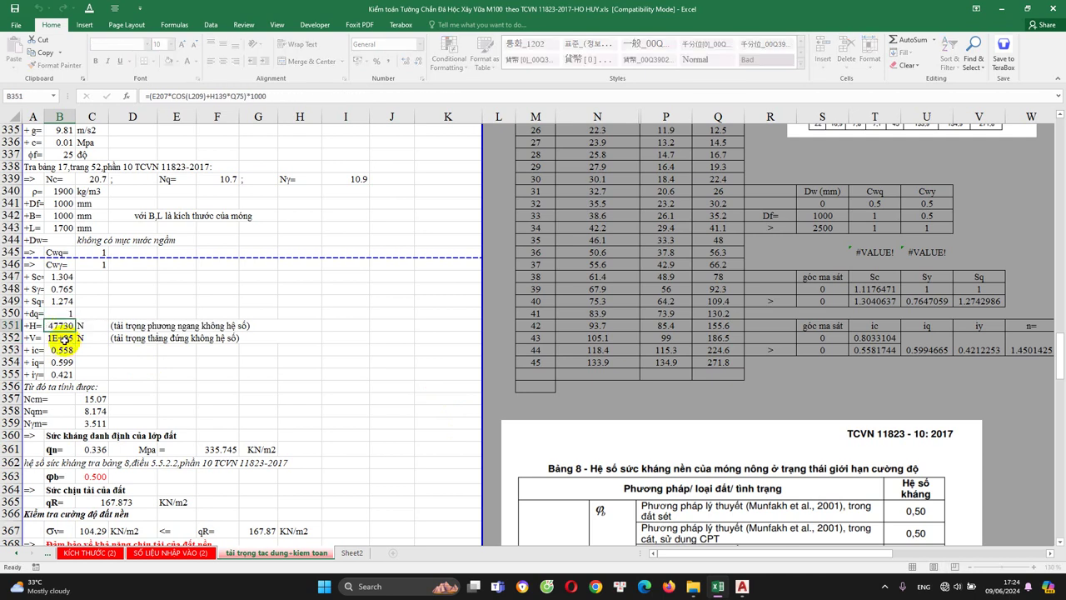
left_click_drag(120, 338, 262, 344)
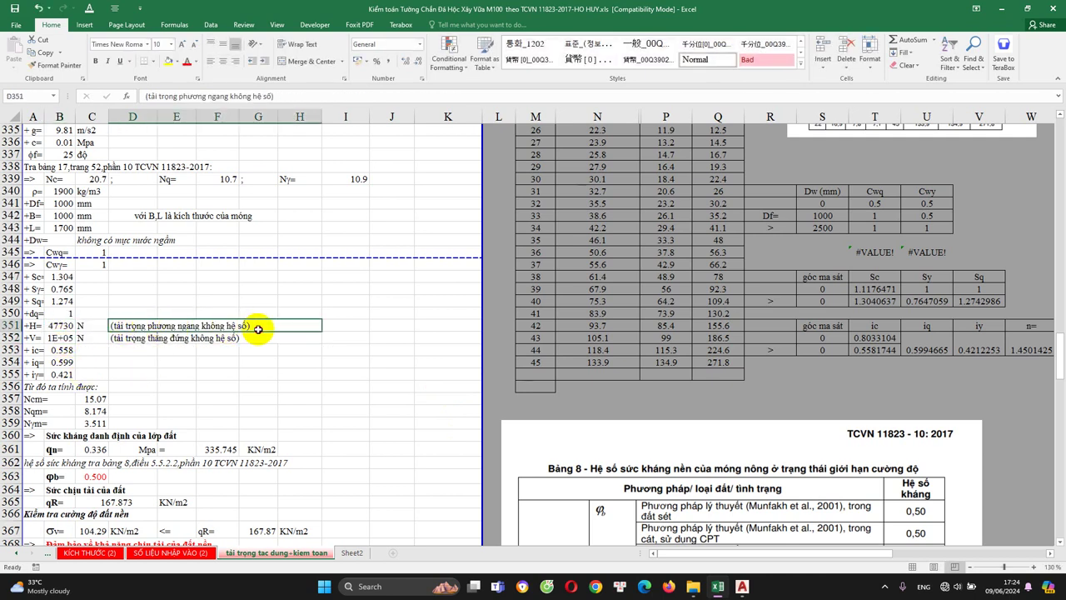
double_click(60, 326)
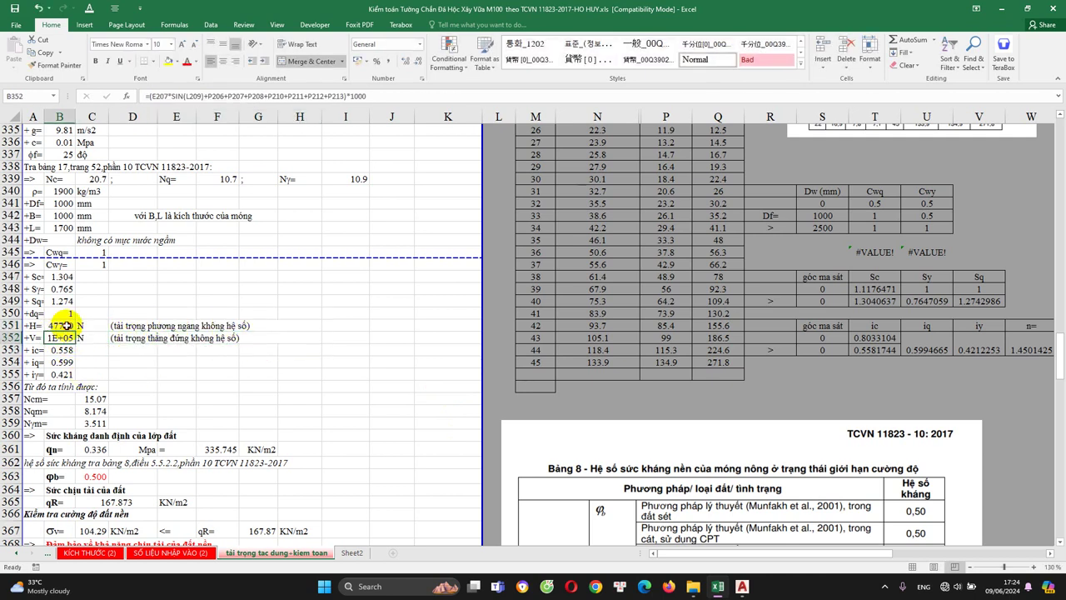
key("Escape")
scroll(94, 391, "down", 1)
scroll(94, 391, "down", 1)
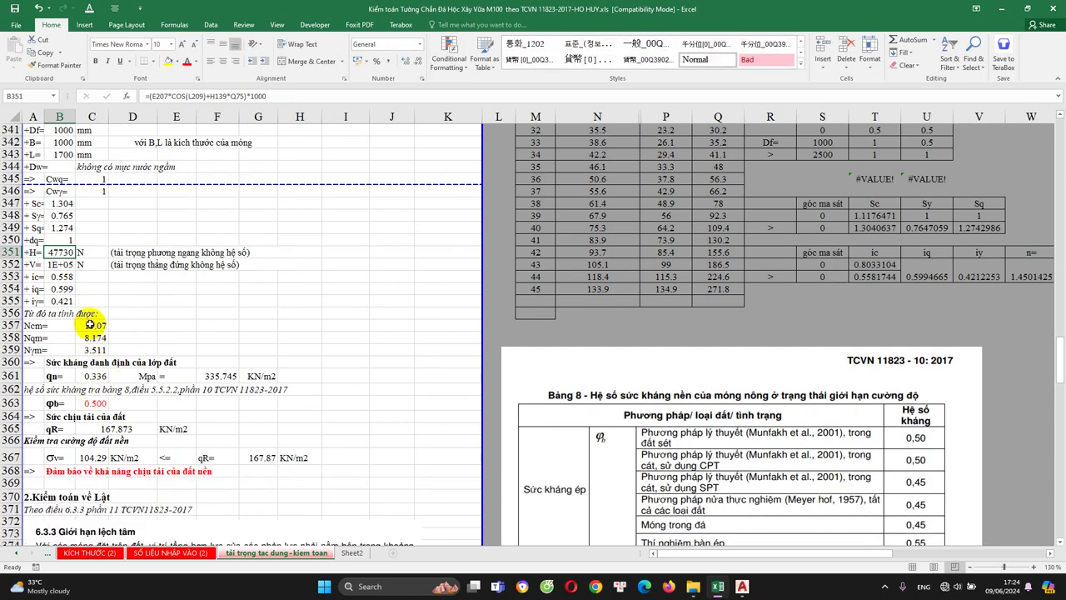
left_click_drag(90, 325, 89, 351)
left_click(87, 376)
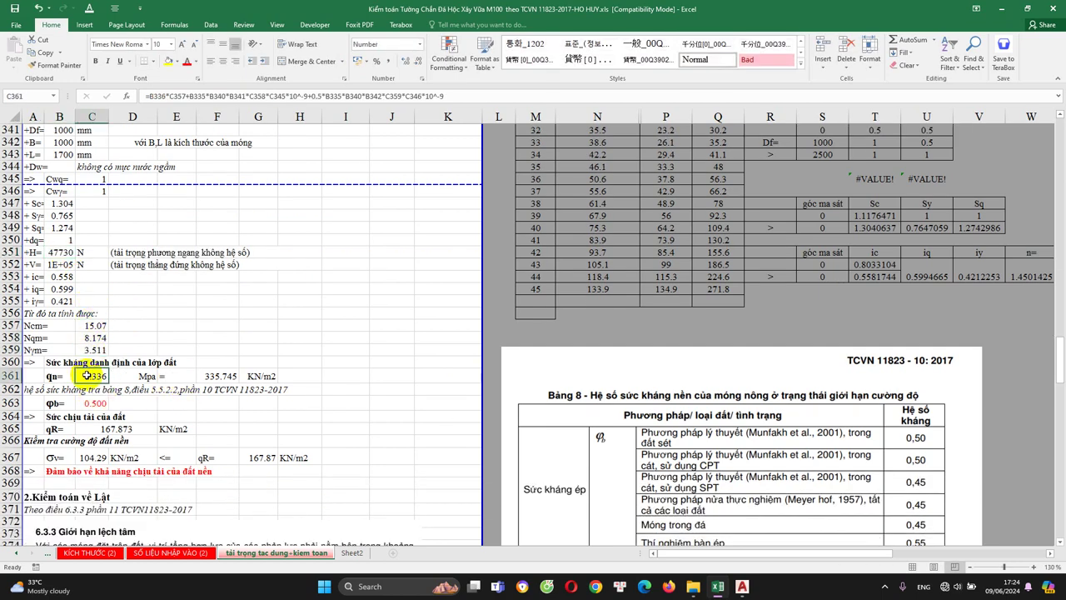
scroll(86, 375, "down", 2)
left_click(215, 302)
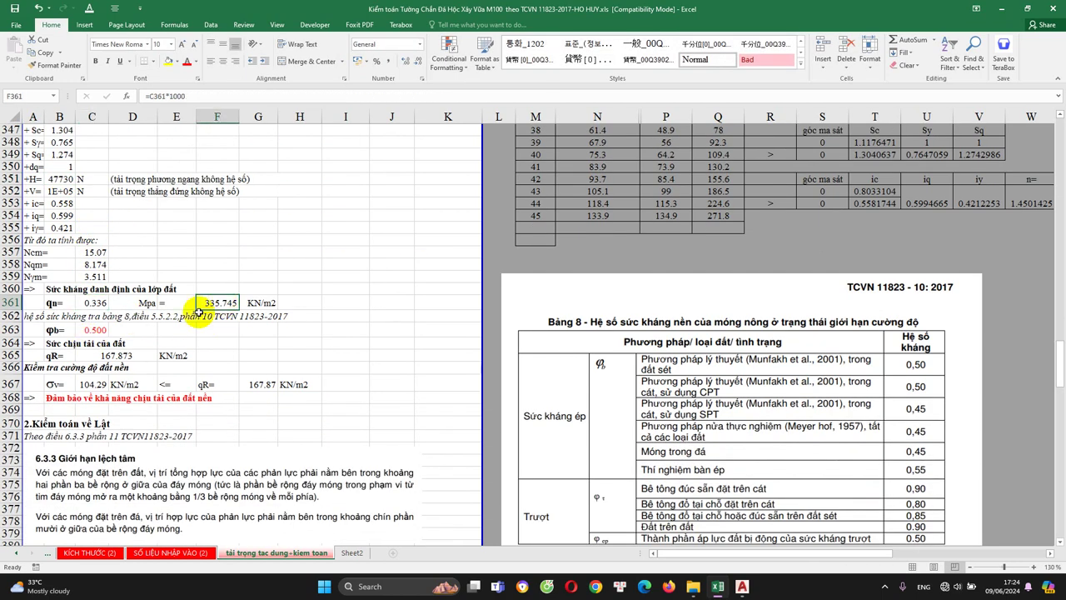
Step: Check φb = 0.500 and the qR formula =F361*C363 in C365, giving 167.873
left_click(95, 331)
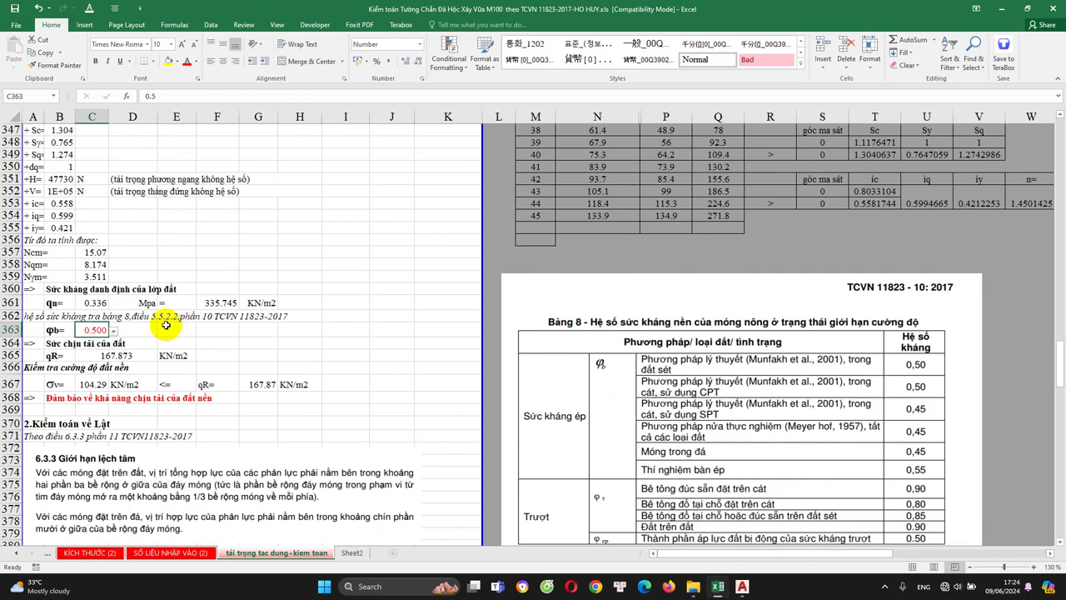
scroll(450, 329, "down", 3)
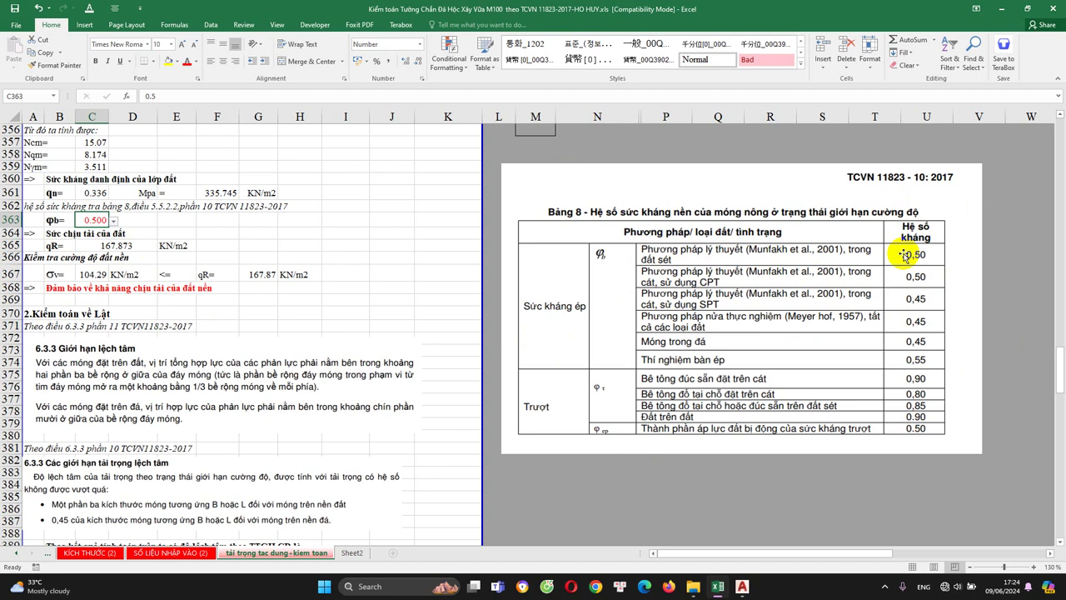
left_click(133, 220)
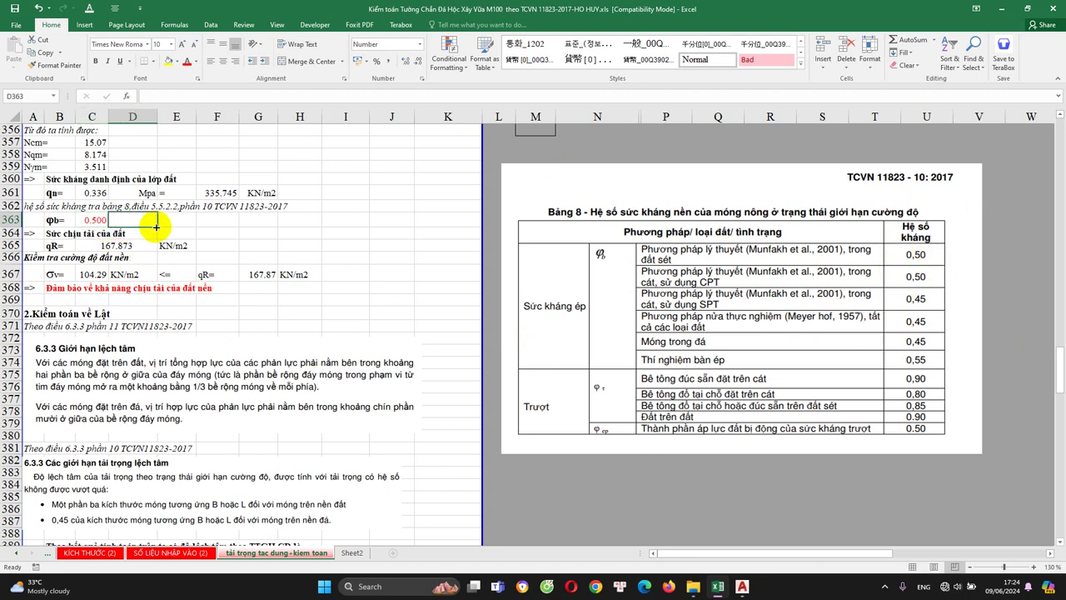
left_click(109, 248)
double_click(117, 247)
key("Escape")
double_click(115, 242)
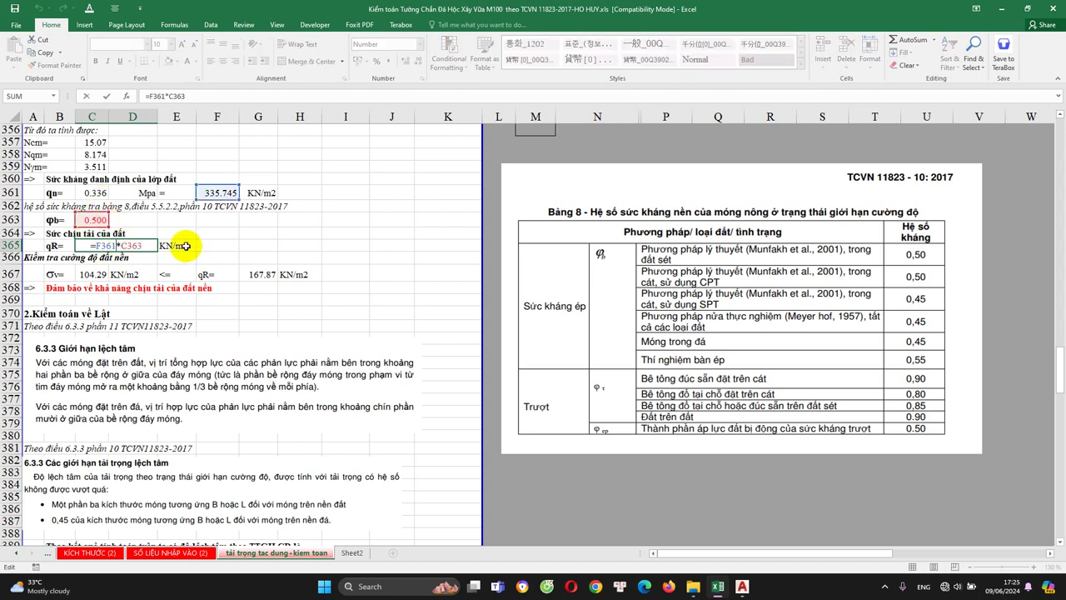
key("Escape")
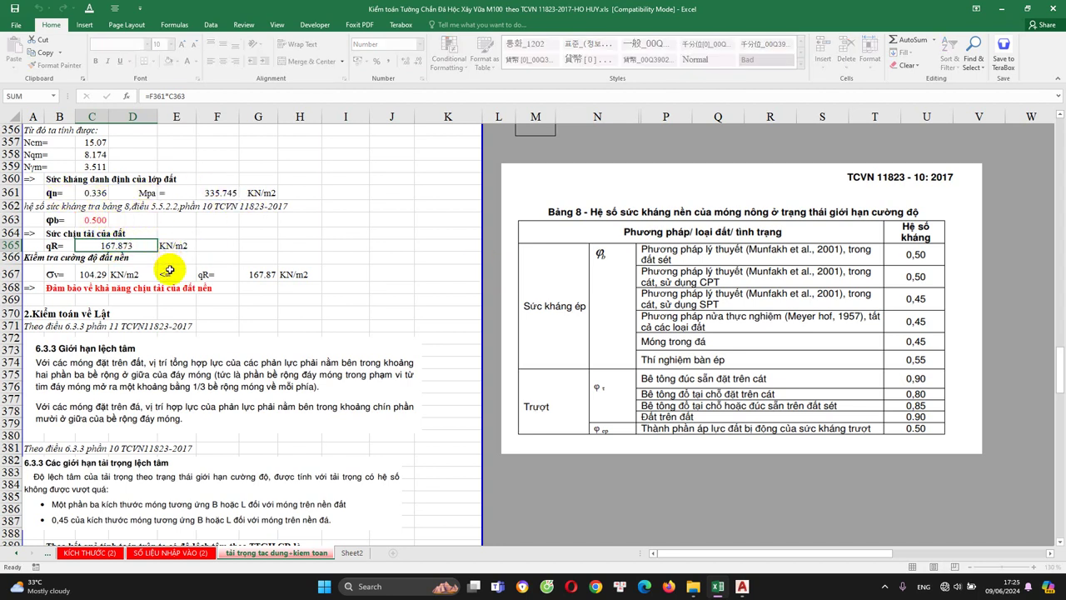
Step: Review σv in C367, qR in G367 and the IF bearing conclusion in B368
scroll(133, 296, "up", 1)
left_click(92, 311)
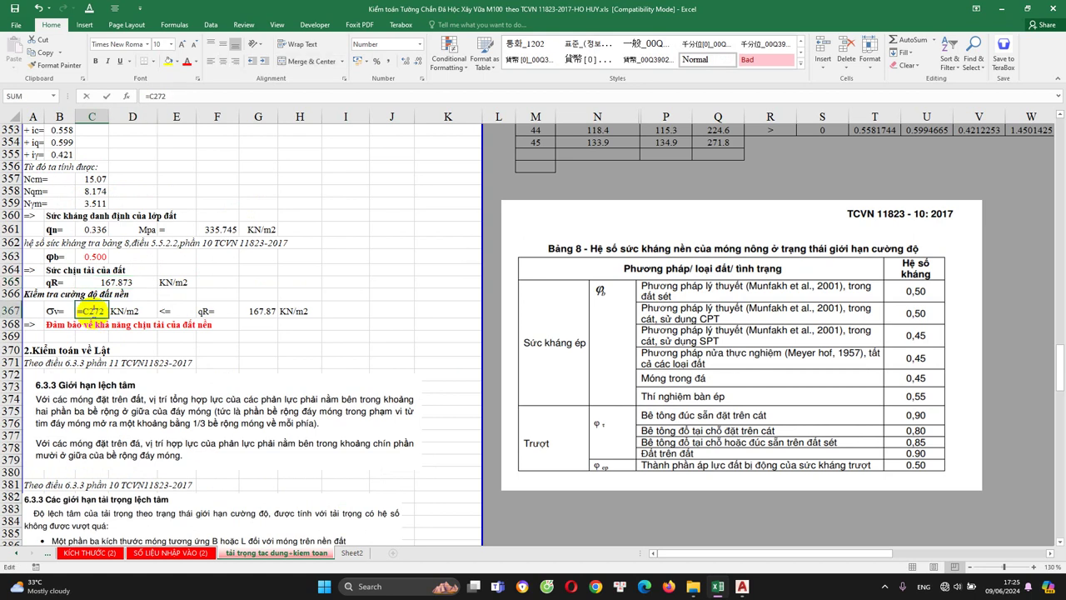
double_click(92, 312)
left_click(258, 313)
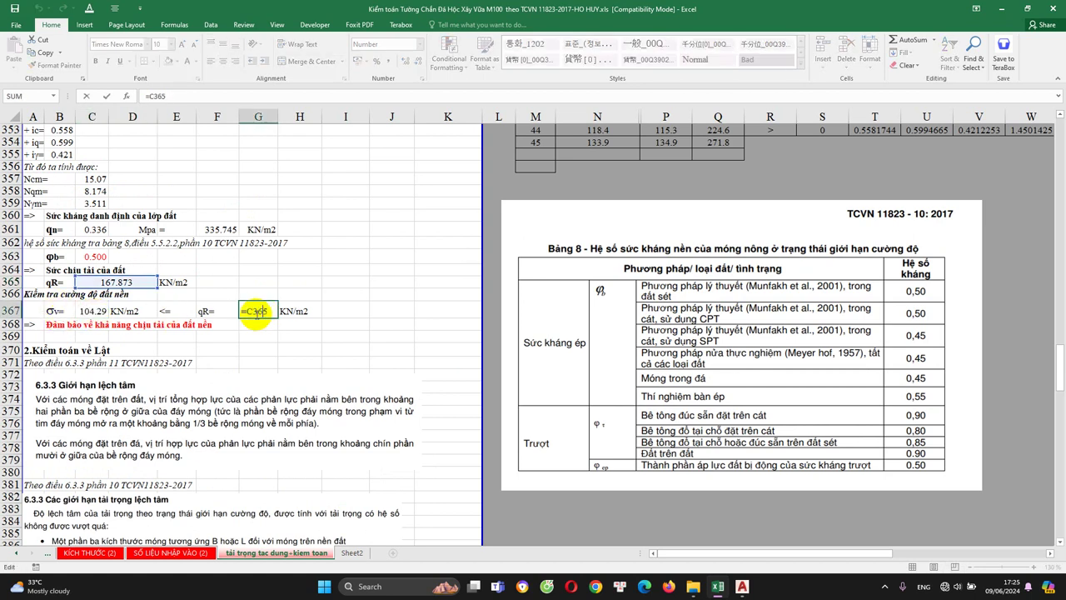
left_click(56, 325)
double_click(56, 326)
key("Escape")
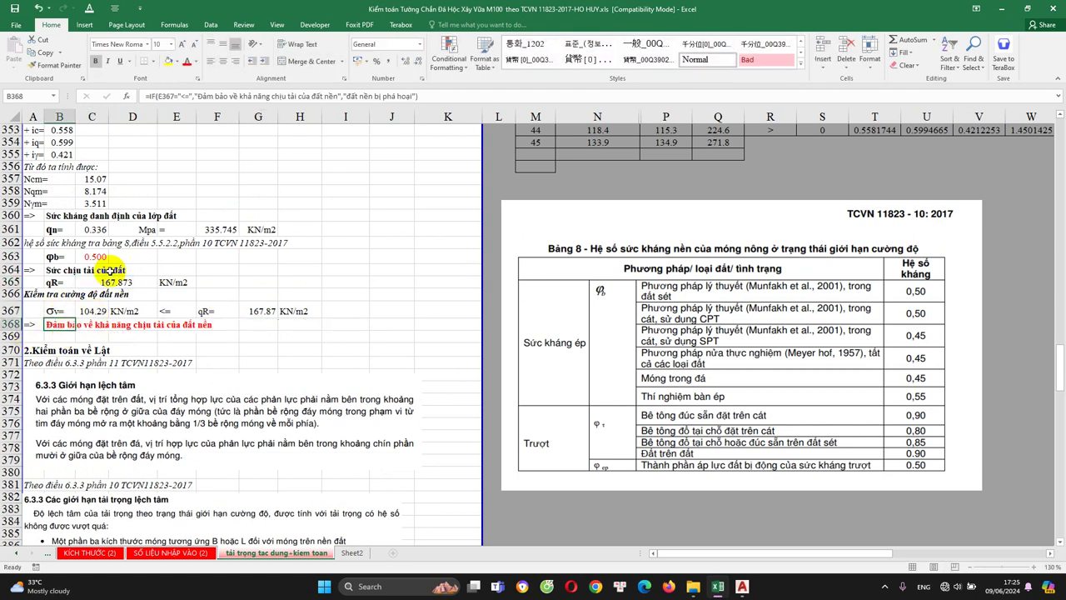
left_click(106, 283)
left_click(176, 311)
left_click(258, 311)
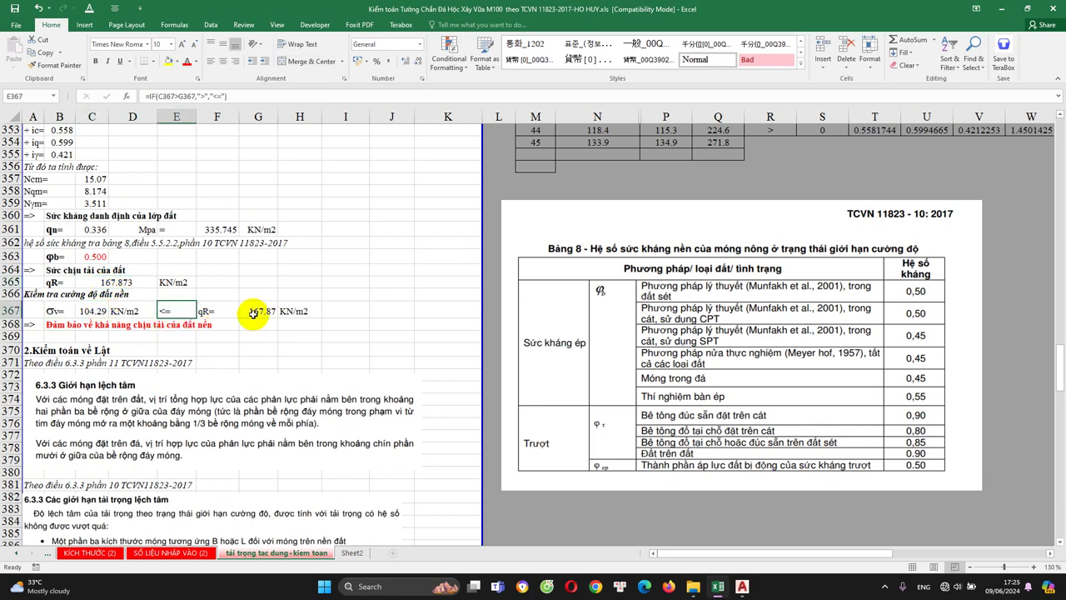
scroll(214, 338, "down", 1)
scroll(214, 337, "down", 3)
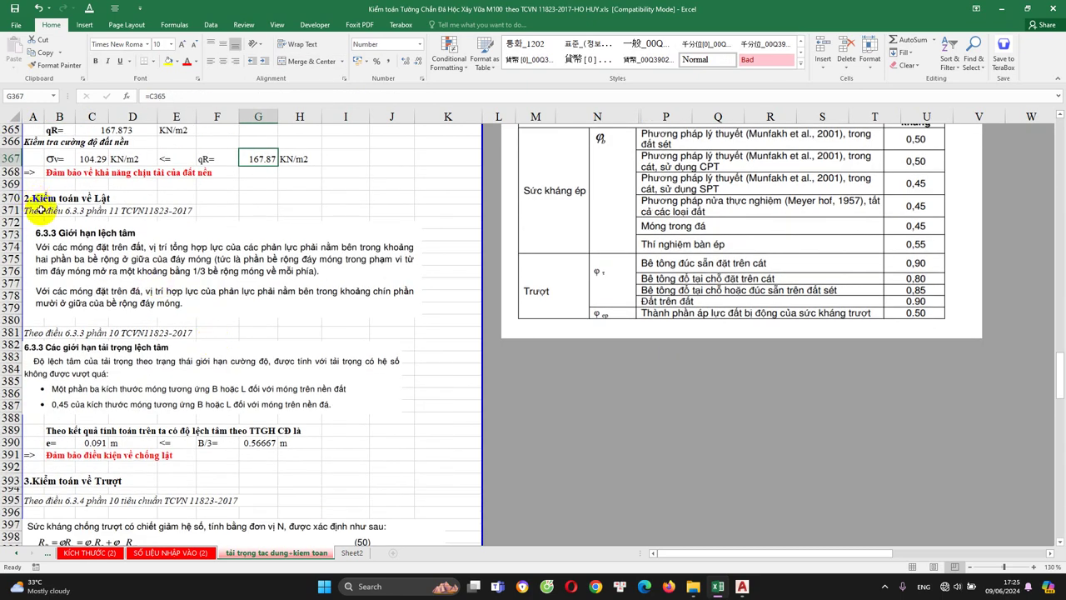
Step: Review the overturning check area, from the clause reference in A381 to the B/3 label in F390
scroll(43, 213, "up", 2)
scroll(41, 208, "down", 2)
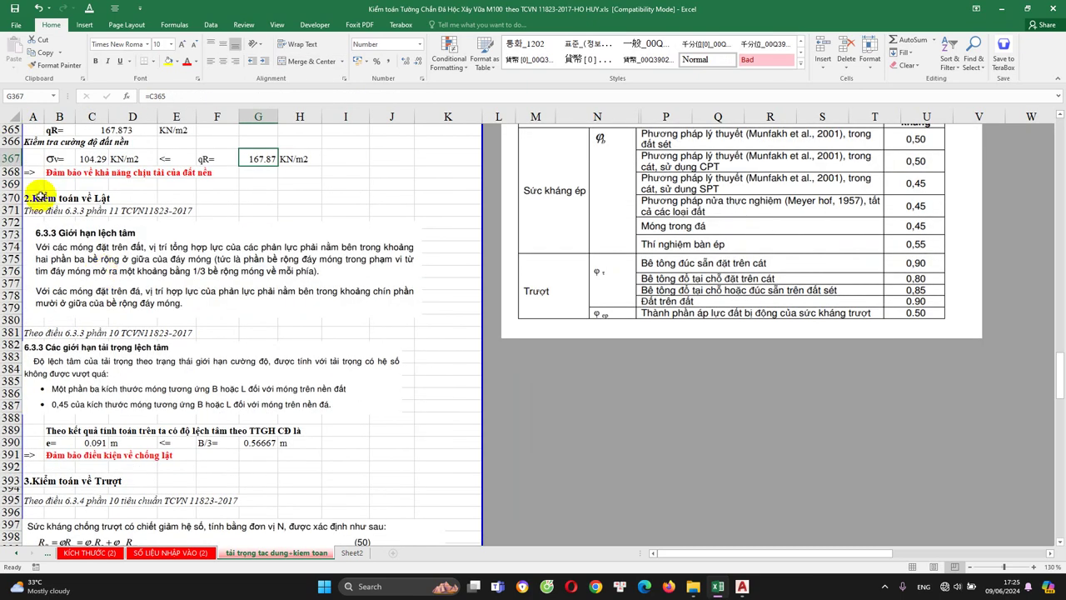
scroll(92, 249, "down", 2)
scroll(144, 284, "up", 1)
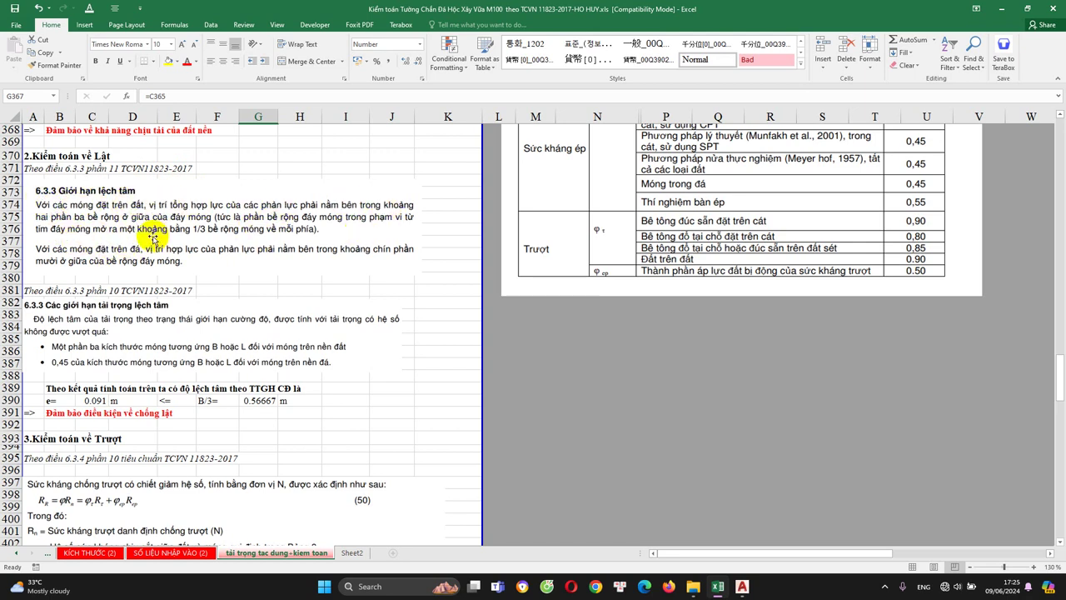
scroll(142, 283, "down", 2)
left_click(33, 215)
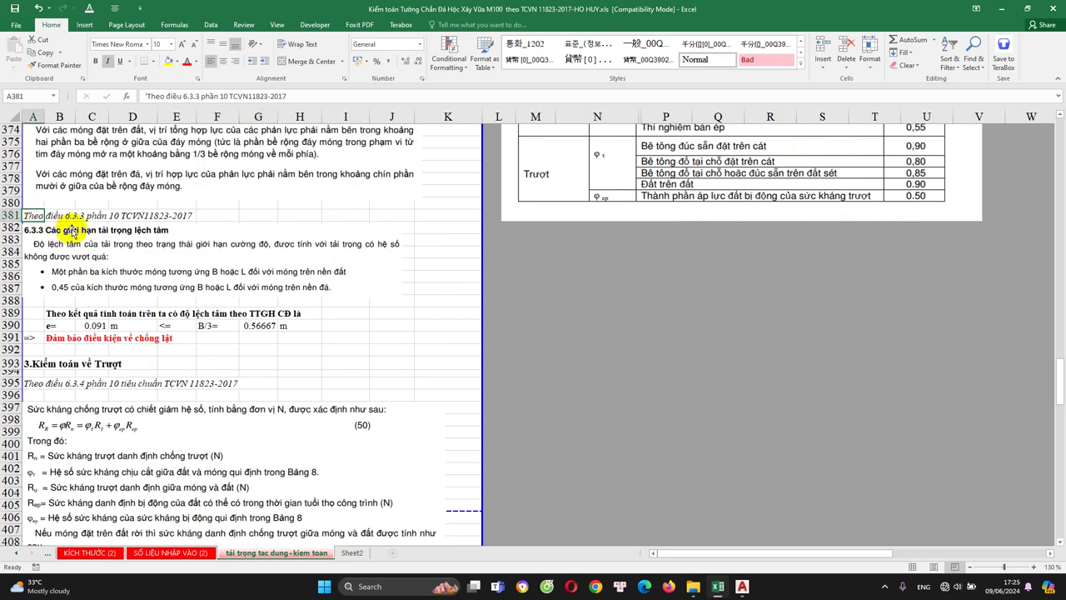
scroll(71, 234, "up", 2)
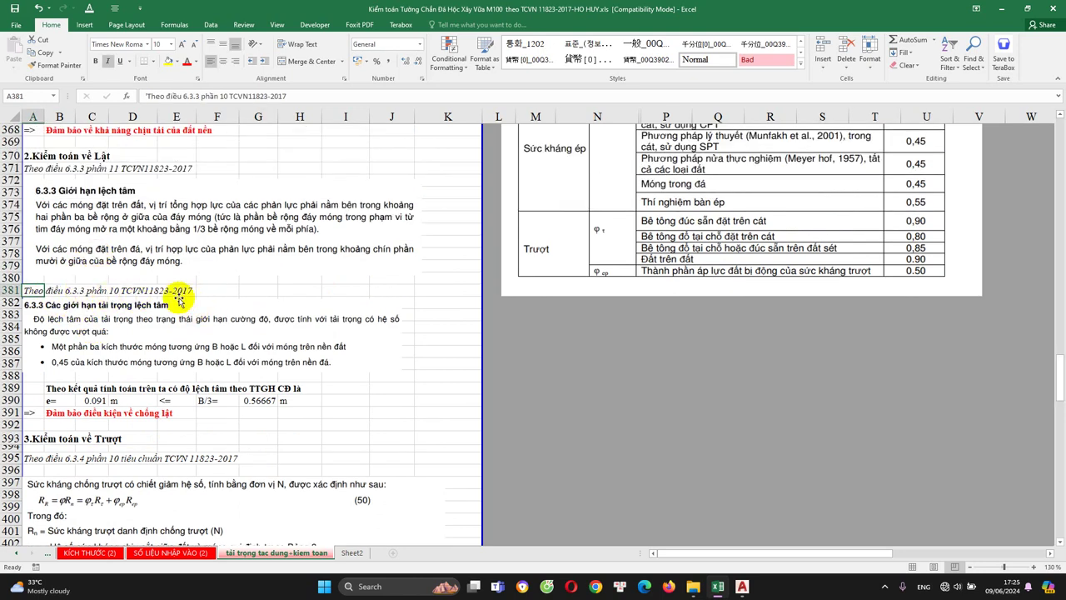
scroll(169, 314, "down", 1)
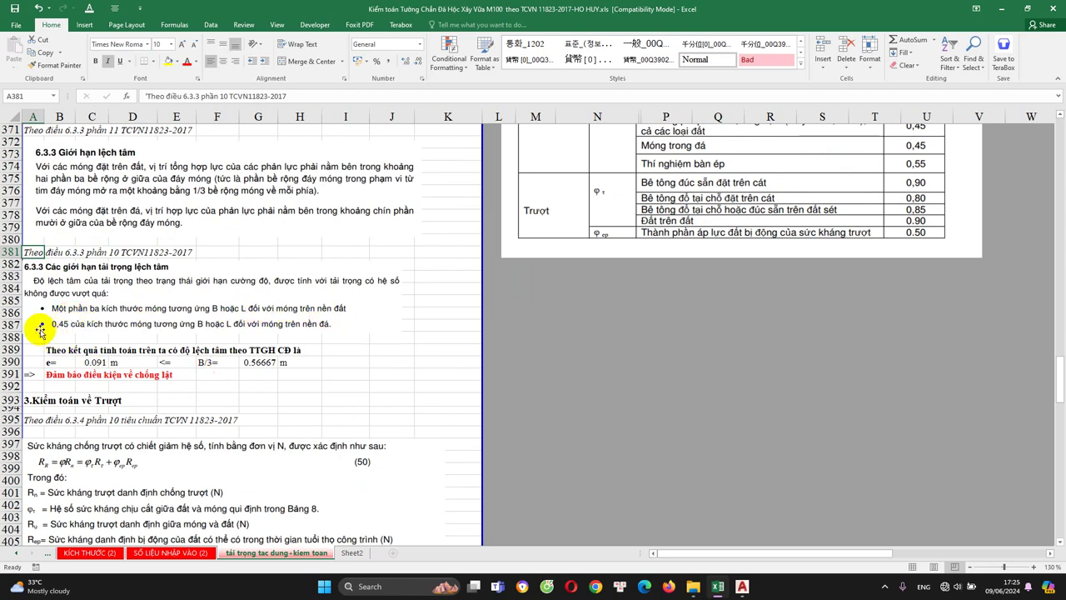
scroll(311, 333, "down", 2)
left_click(204, 302)
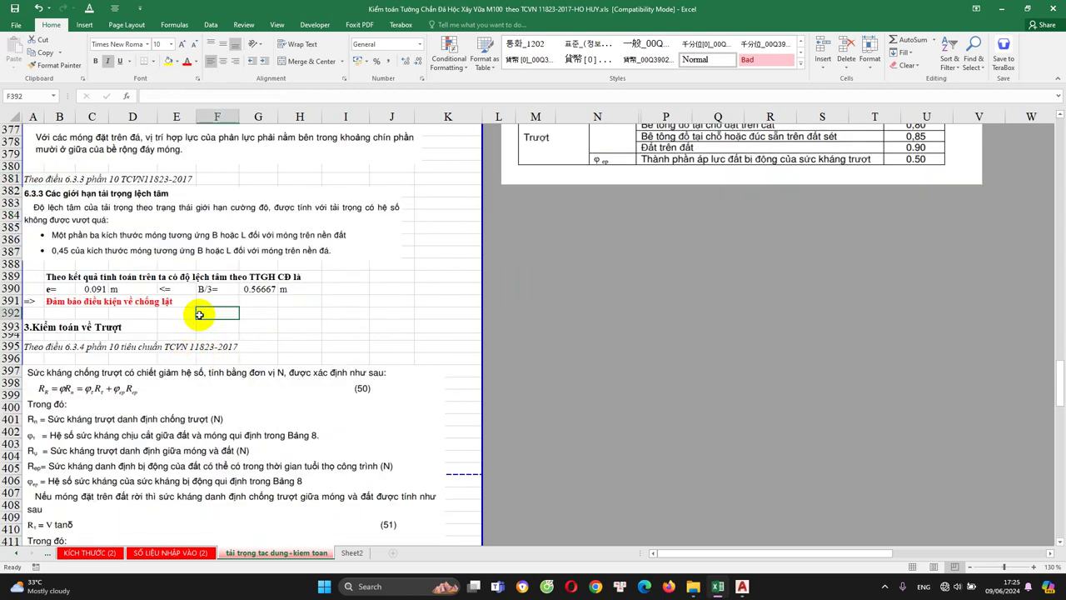
left_click(216, 290)
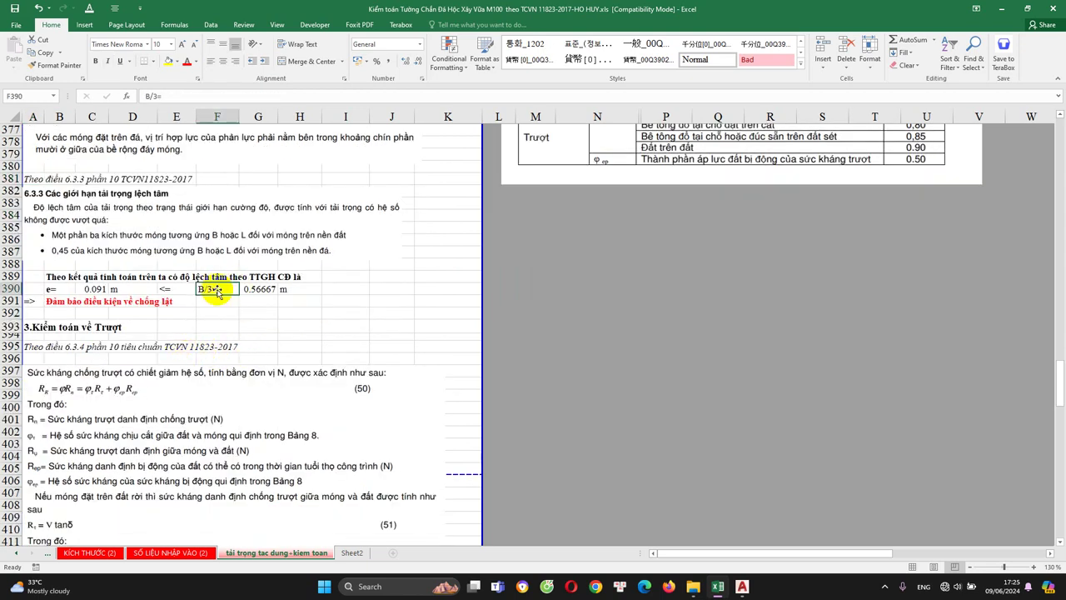
Step: Recommit C390's =ABS(D209) so the eccentricity shows 0.091 m
left_click(68, 288)
left_click(88, 288)
key("ctrl+Return")
Step: Refresh the IF overturning conclusion in B391 confirming e ≤ B/3 = 0.56667 m
scroll(206, 315, "down", 1)
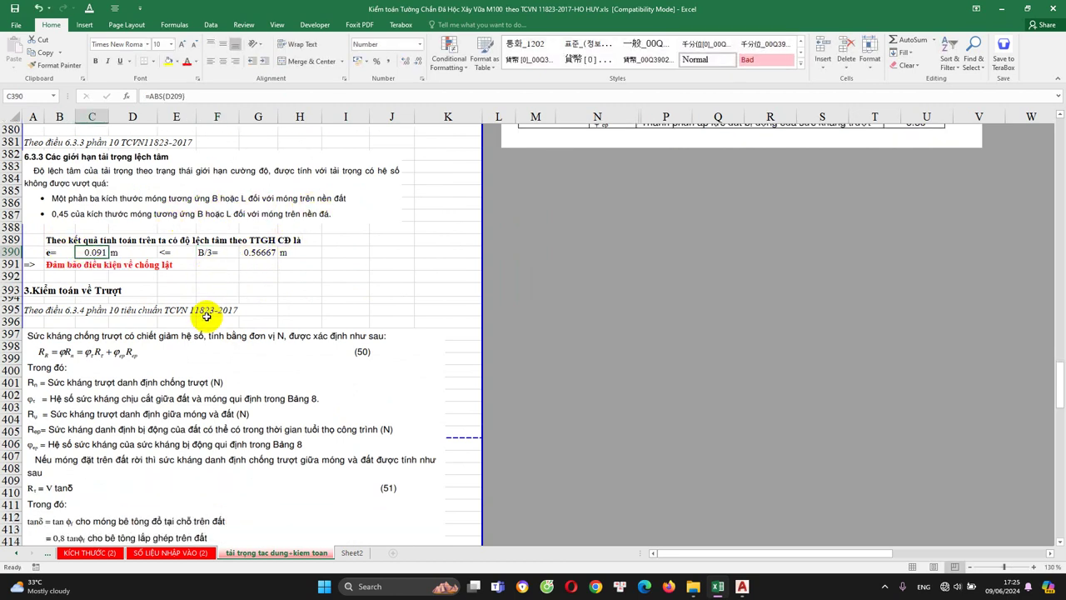
double_click(64, 264)
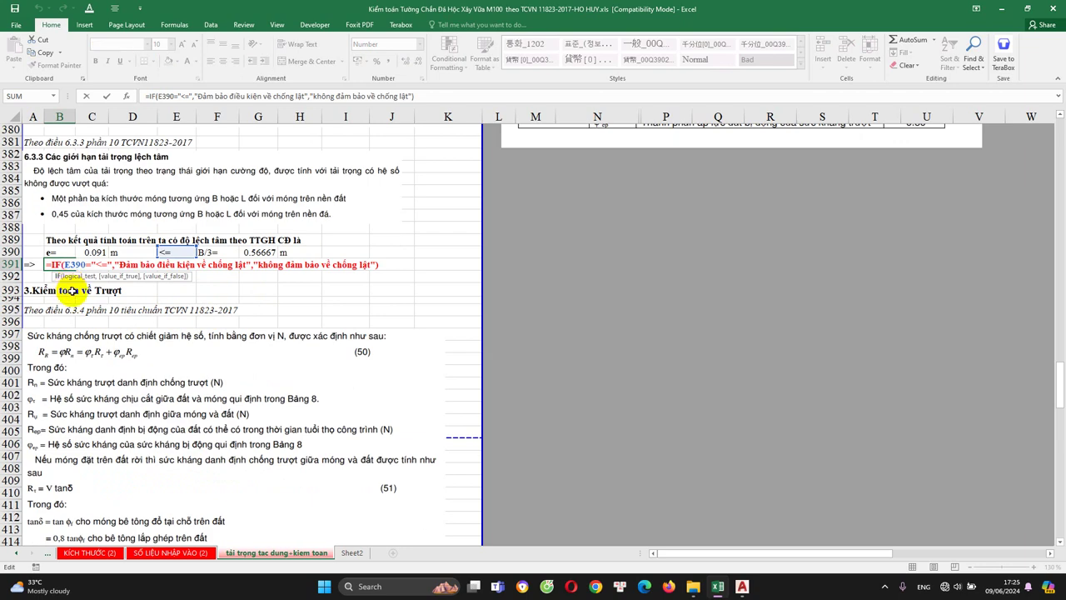
key("ctrl+Return")
scroll(87, 323, "down", 1)
scroll(89, 323, "down", 2)
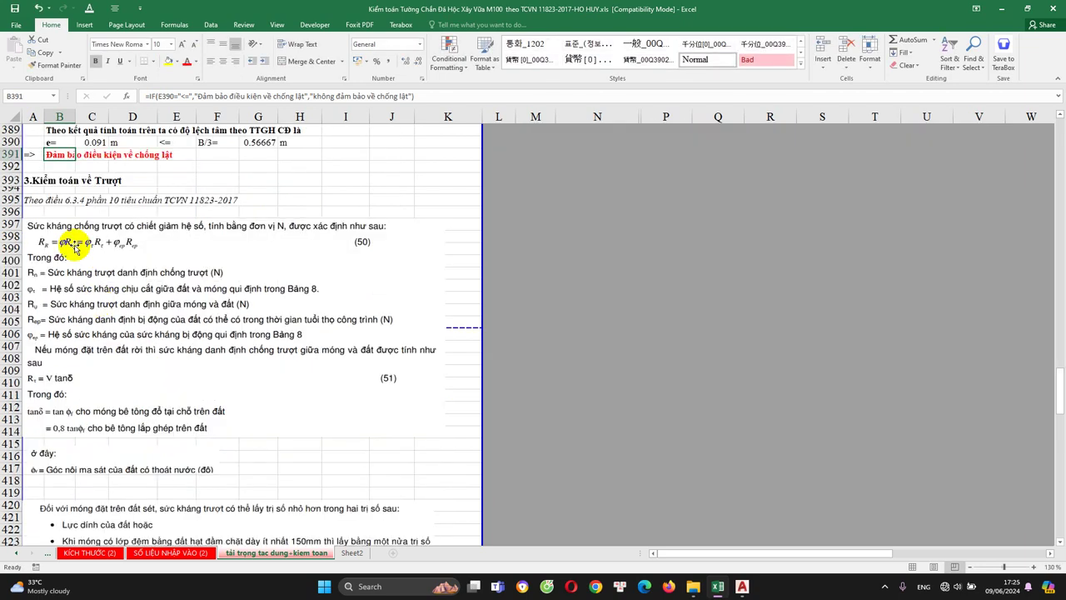
scroll(125, 200, "down", 1)
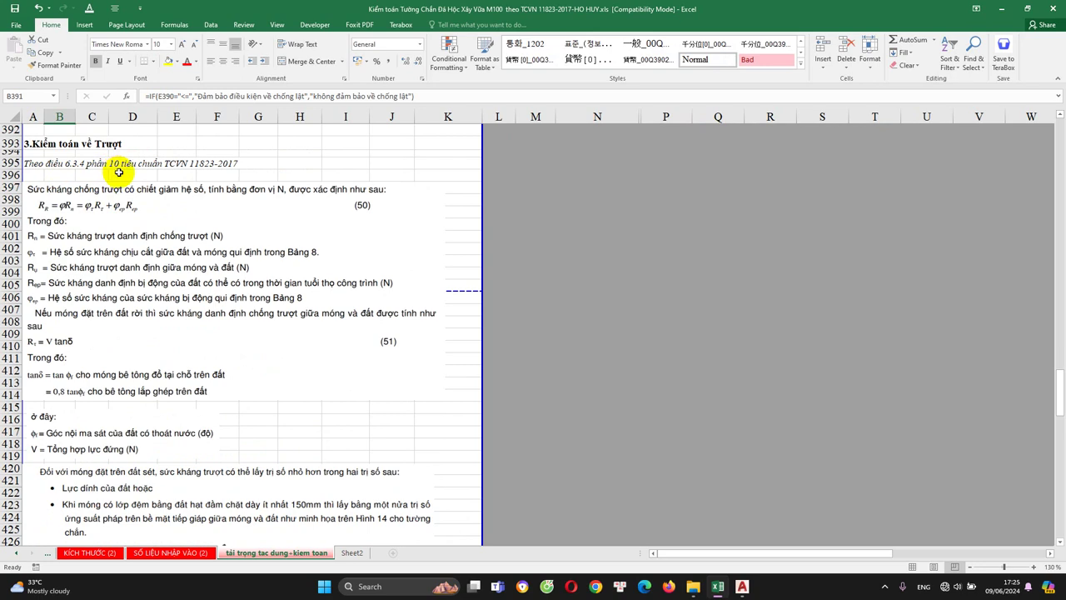
scroll(139, 234, "down", 1)
scroll(84, 197, "up", 1)
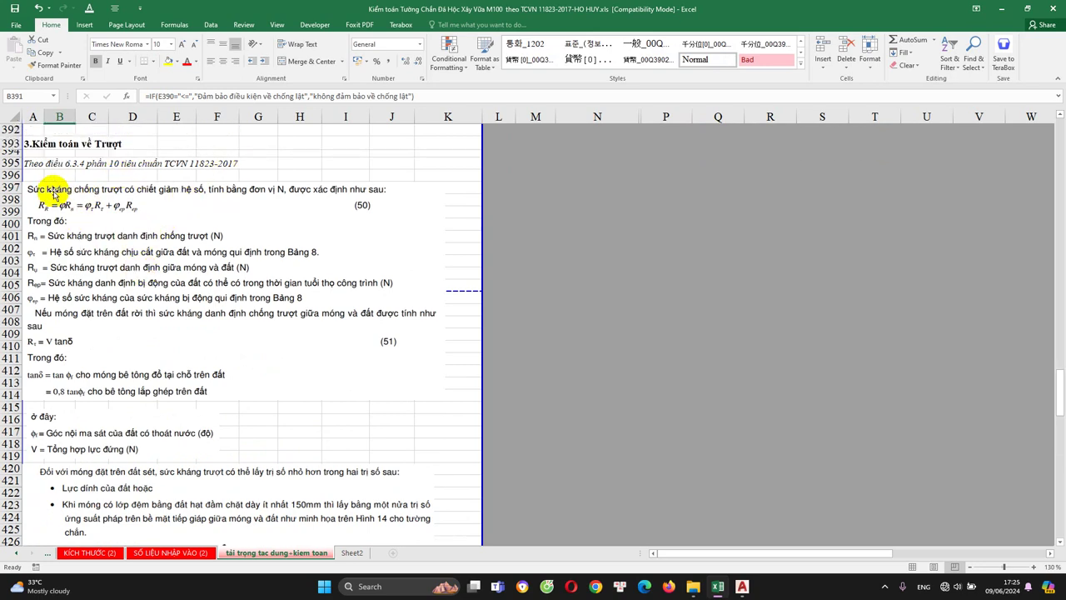
scroll(109, 212, "down", 4)
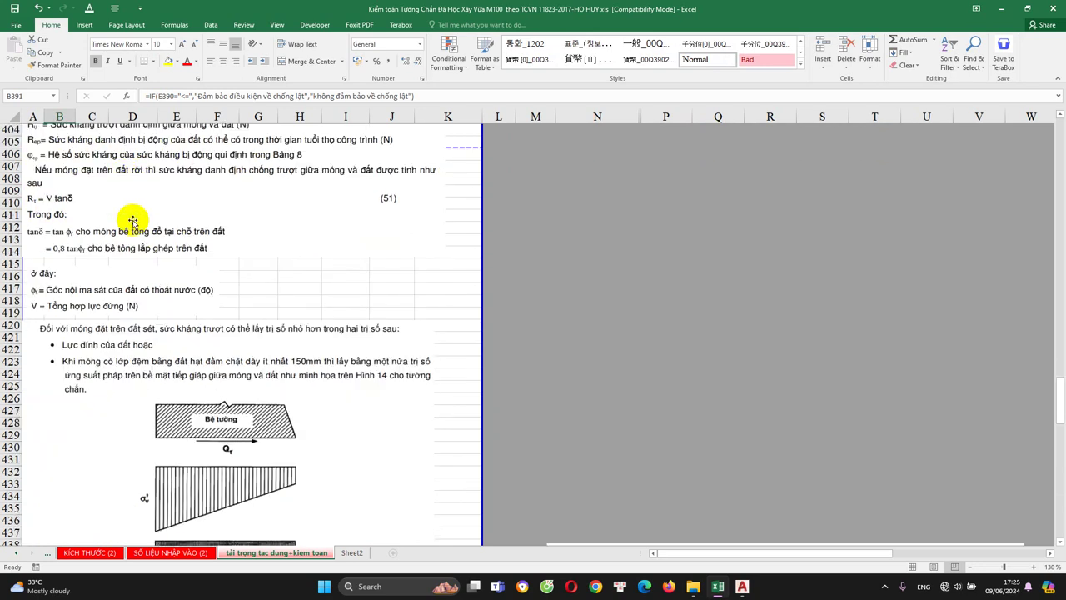
scroll(132, 222, "down", 3)
scroll(76, 244, "down", 3)
scroll(150, 281, "down", 2)
scroll(152, 298, "down", 3)
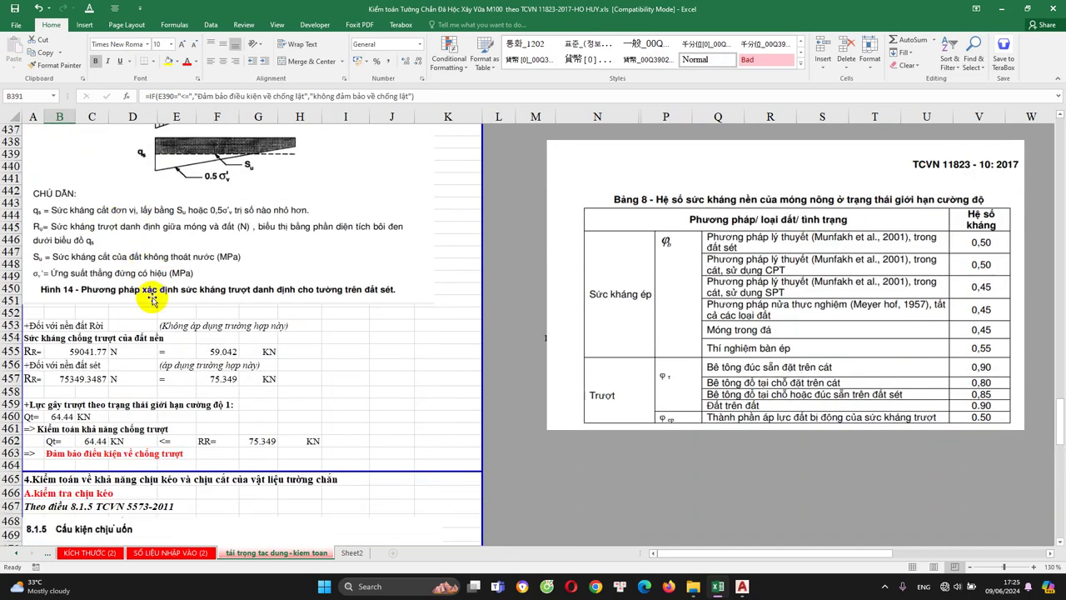
scroll(155, 311, "down", 1)
left_click(34, 288)
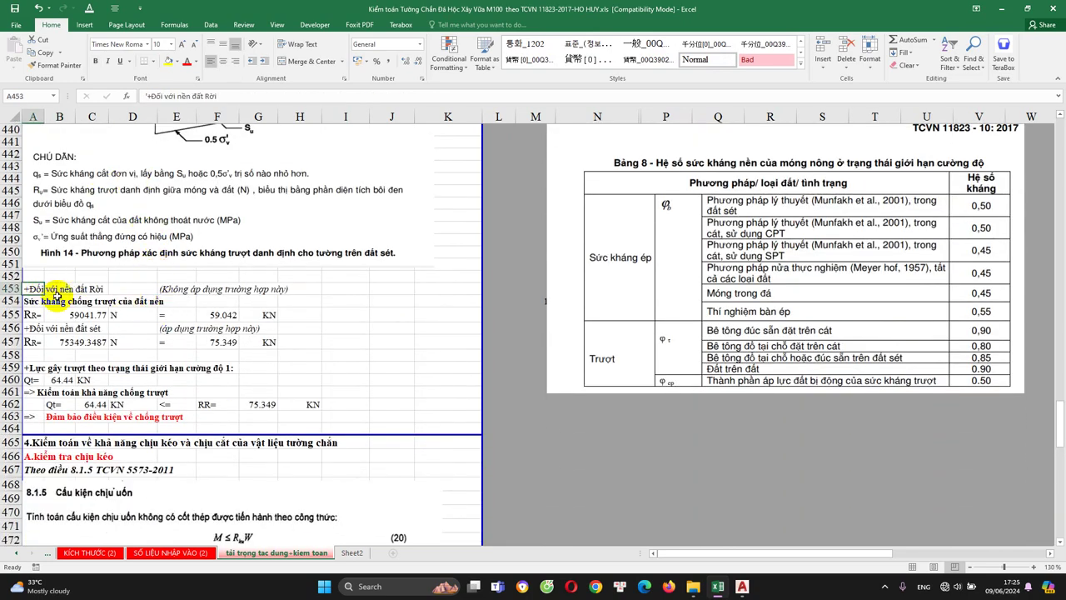
double_click(179, 289)
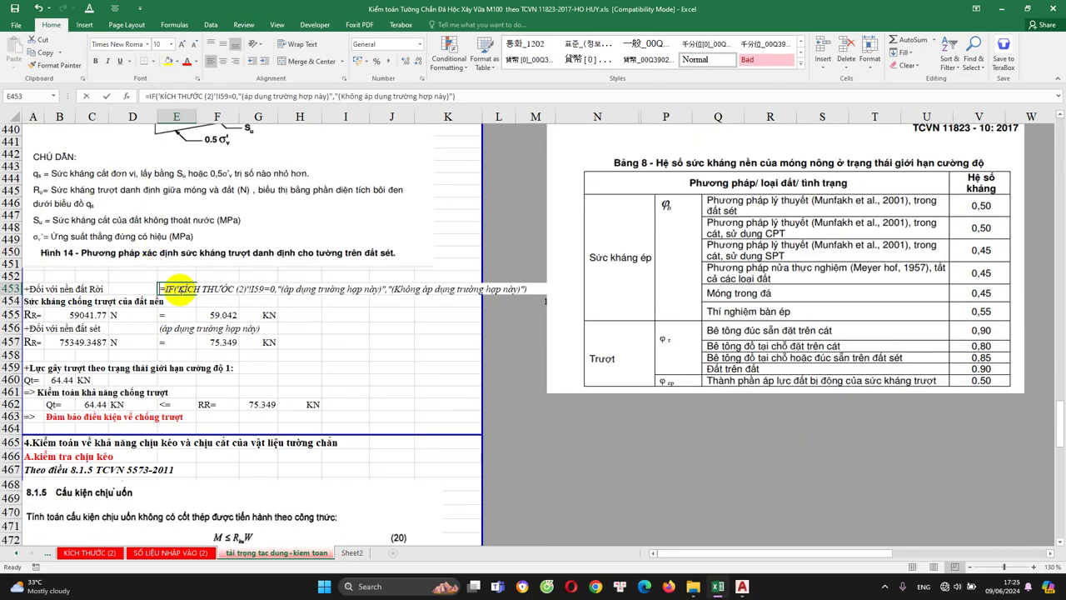
key("Escape")
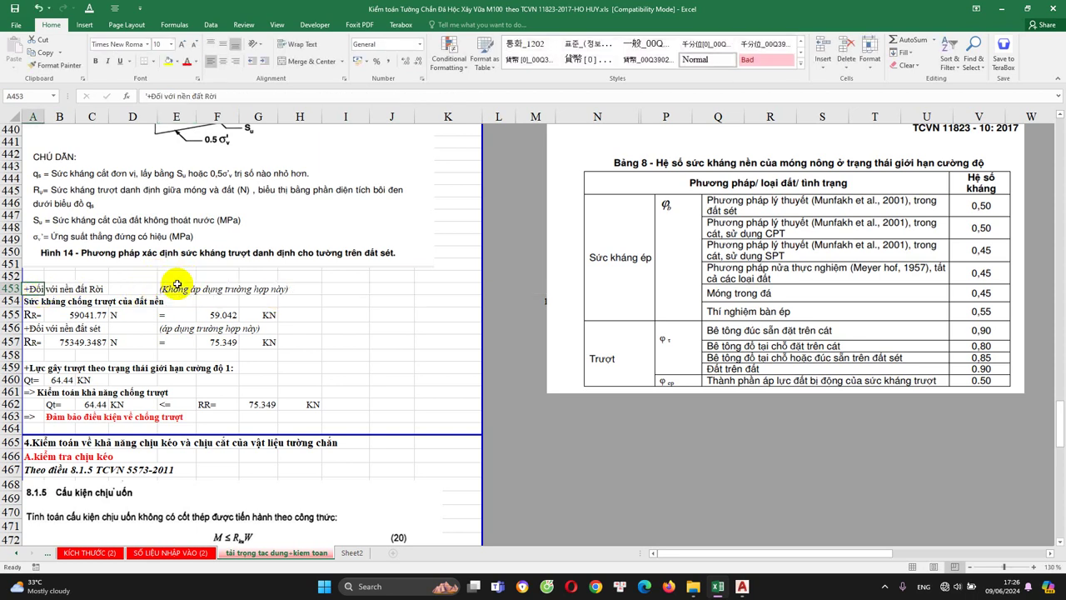
scroll(150, 315, "down", 1)
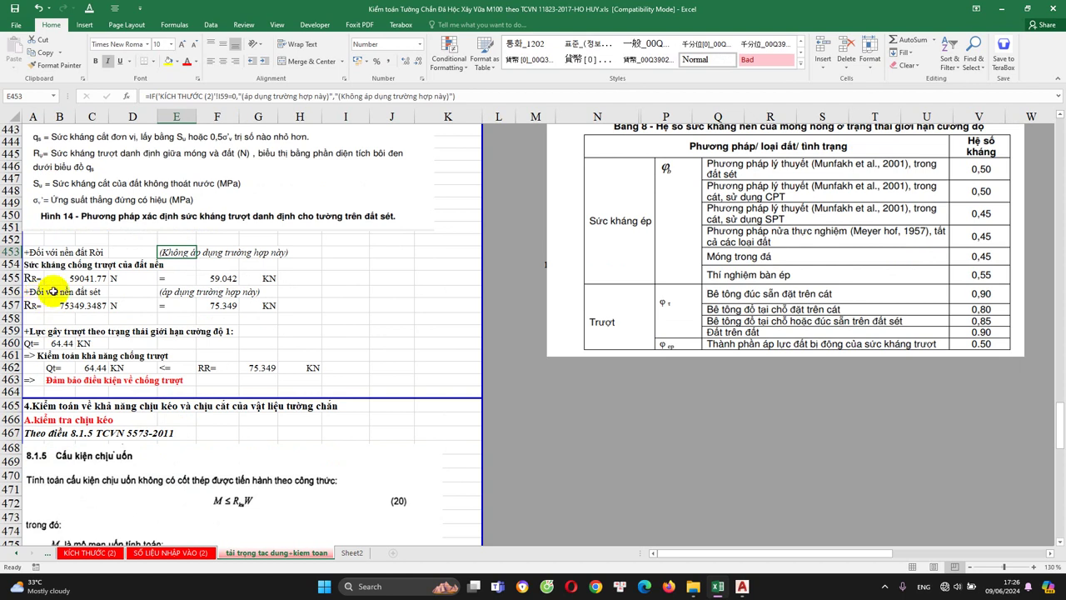
double_click(164, 291)
key("Escape")
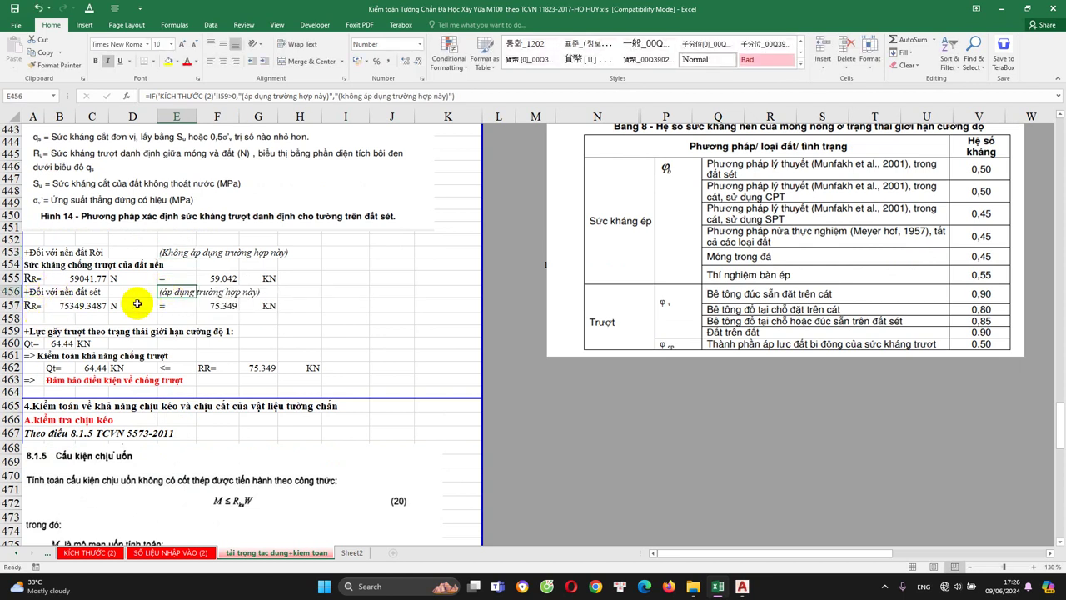
double_click(219, 305)
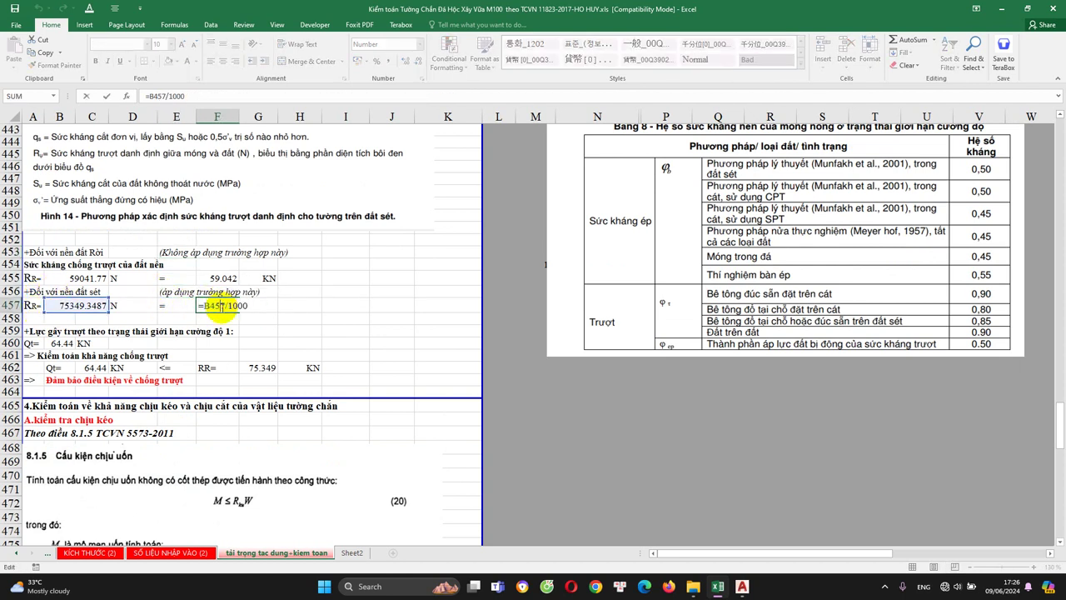
key("Escape")
double_click(100, 305)
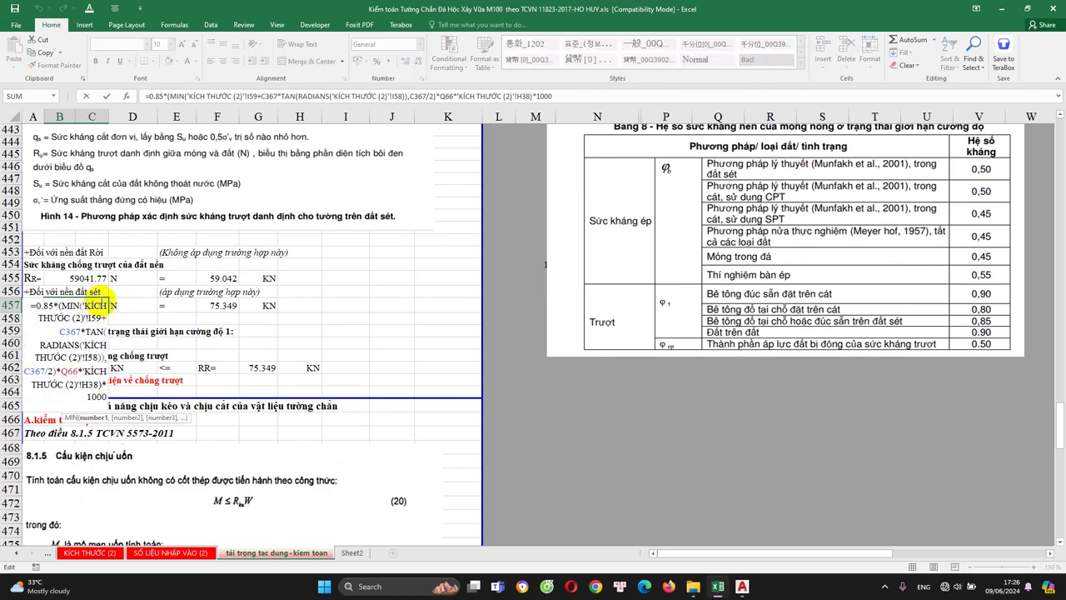
scroll(110, 308, "up", 4)
scroll(112, 309, "up", 5)
scroll(111, 309, "up", 4)
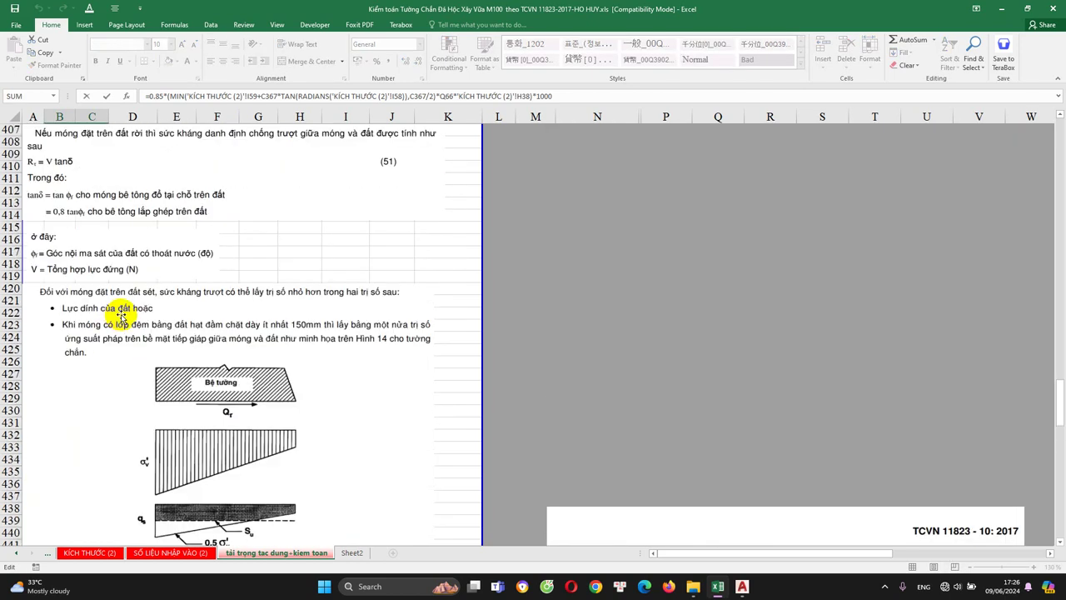
scroll(122, 316, "up", 1)
scroll(121, 317, "up", 2)
scroll(110, 221, "up", 1)
scroll(175, 307, "down", 2)
scroll(175, 306, "down", 8)
scroll(173, 312, "down", 1)
scroll(172, 317, "down", 1)
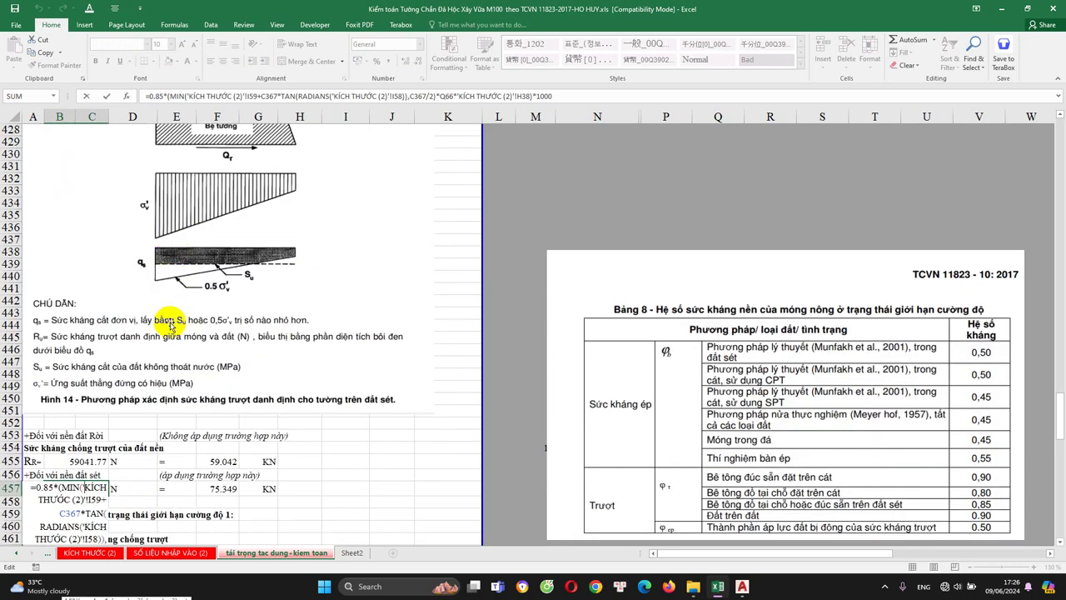
scroll(171, 325, "up", 2)
scroll(162, 329, "up", 4)
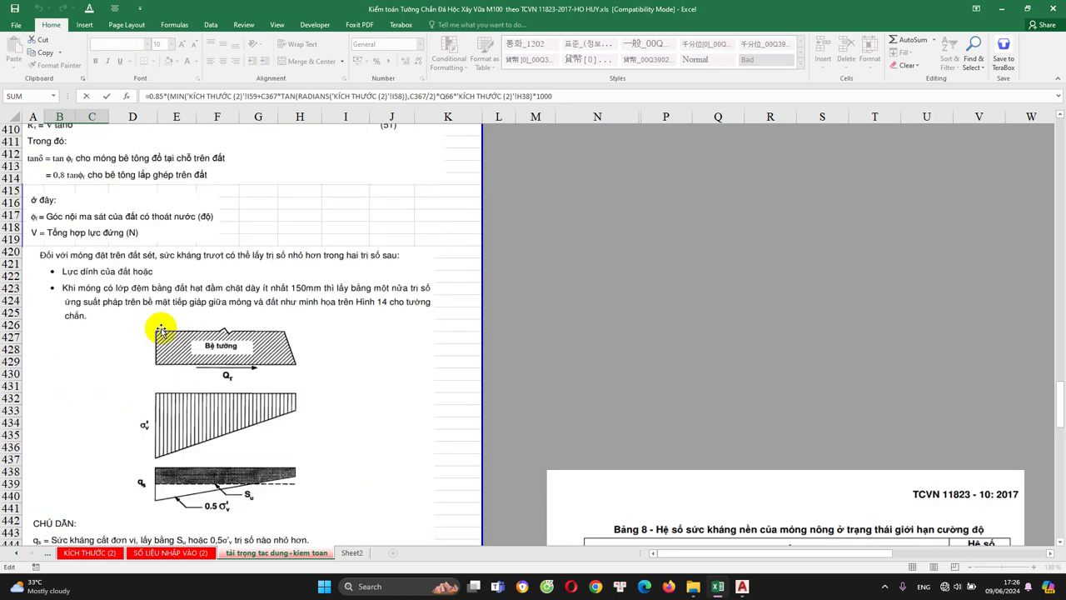
scroll(160, 330, "up", 1)
scroll(162, 328, "up", 3)
scroll(150, 292, "up", 2)
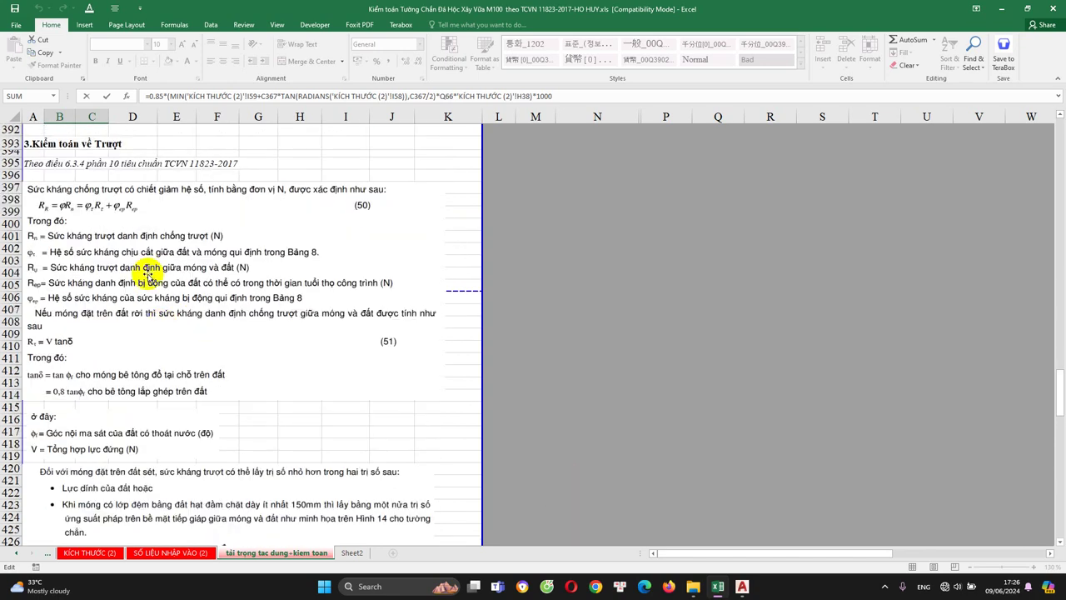
scroll(102, 331, "down", 2)
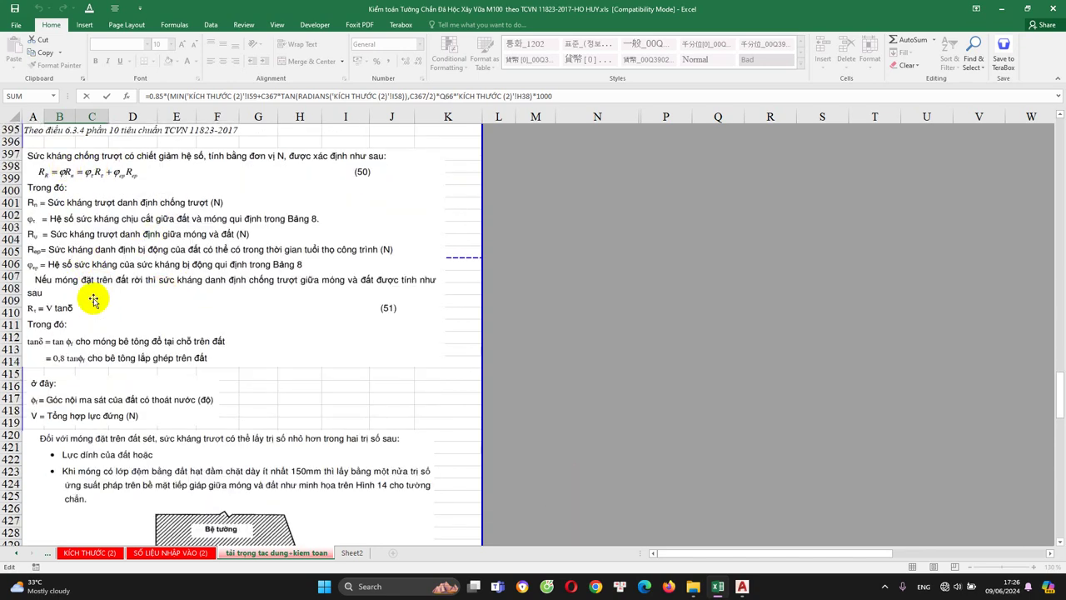
scroll(84, 337, "down", 2)
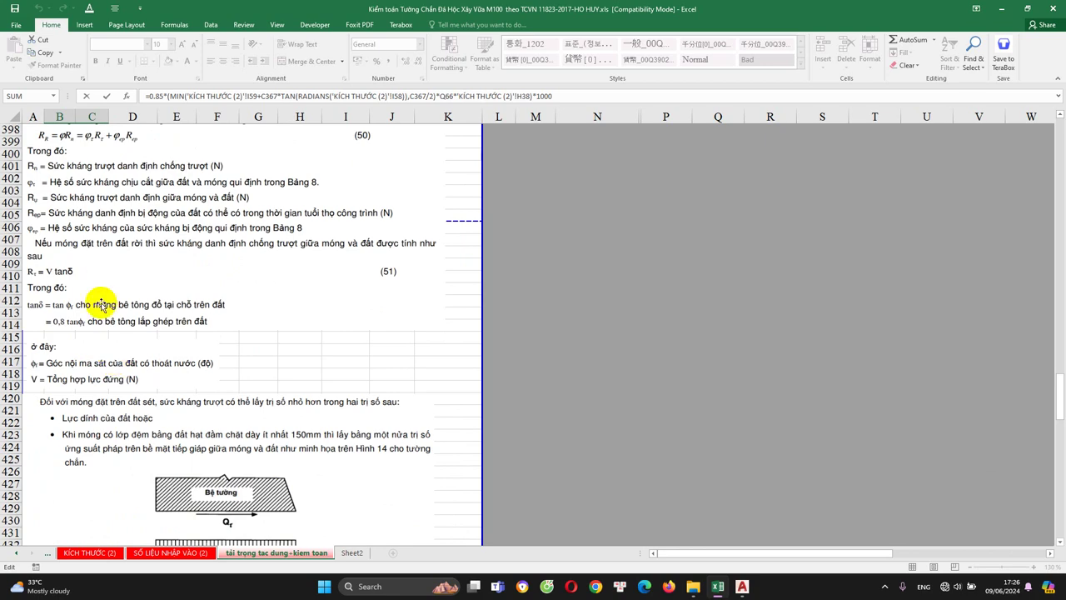
scroll(154, 338, "down", 1)
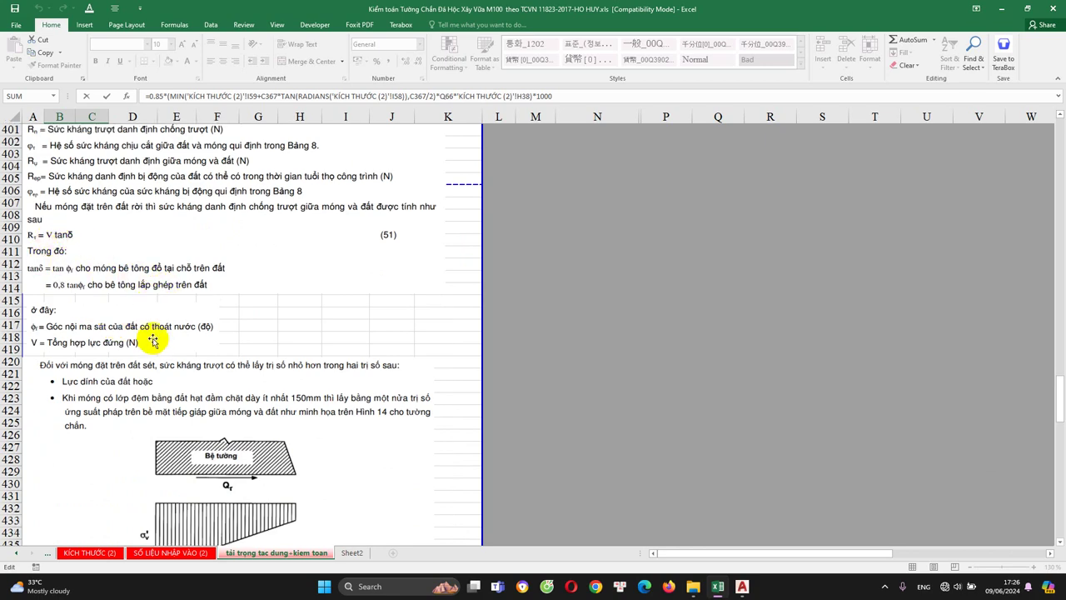
scroll(154, 339, "down", 2)
key("Escape")
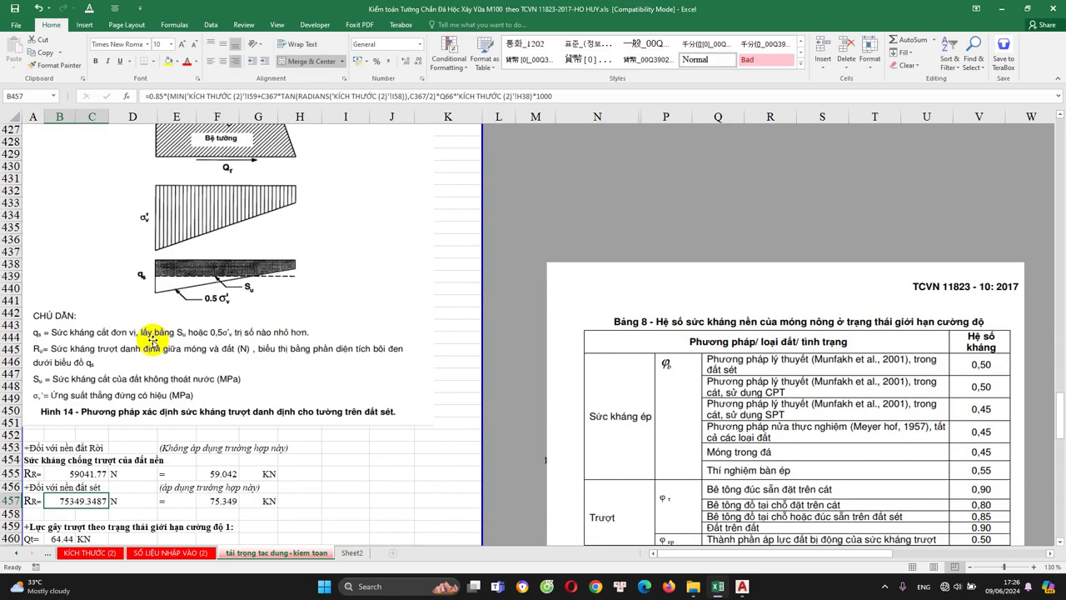
scroll(153, 342, "down", 1)
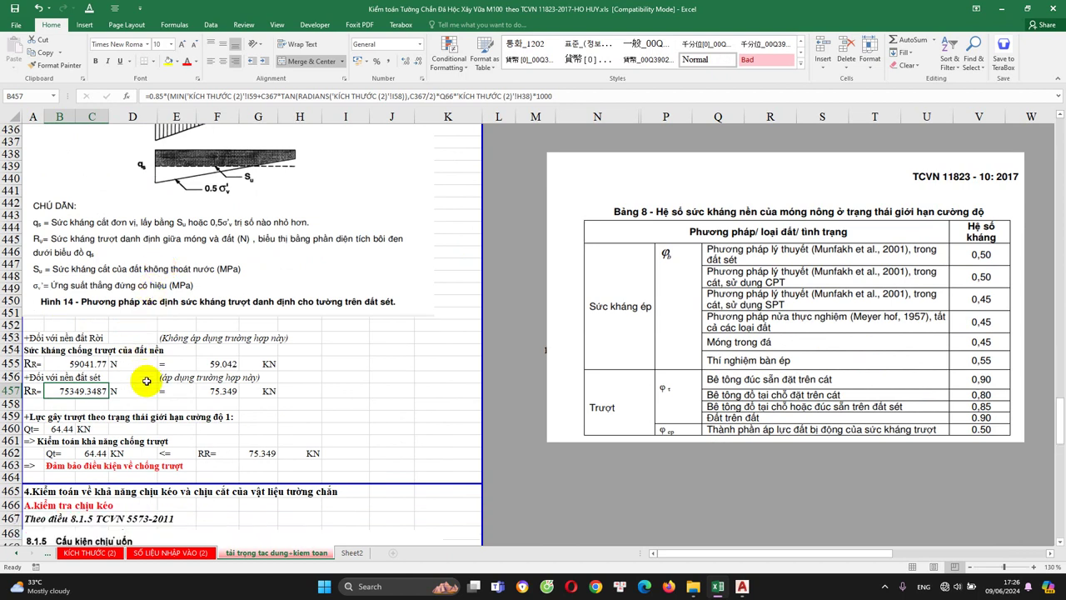
double_click(63, 428)
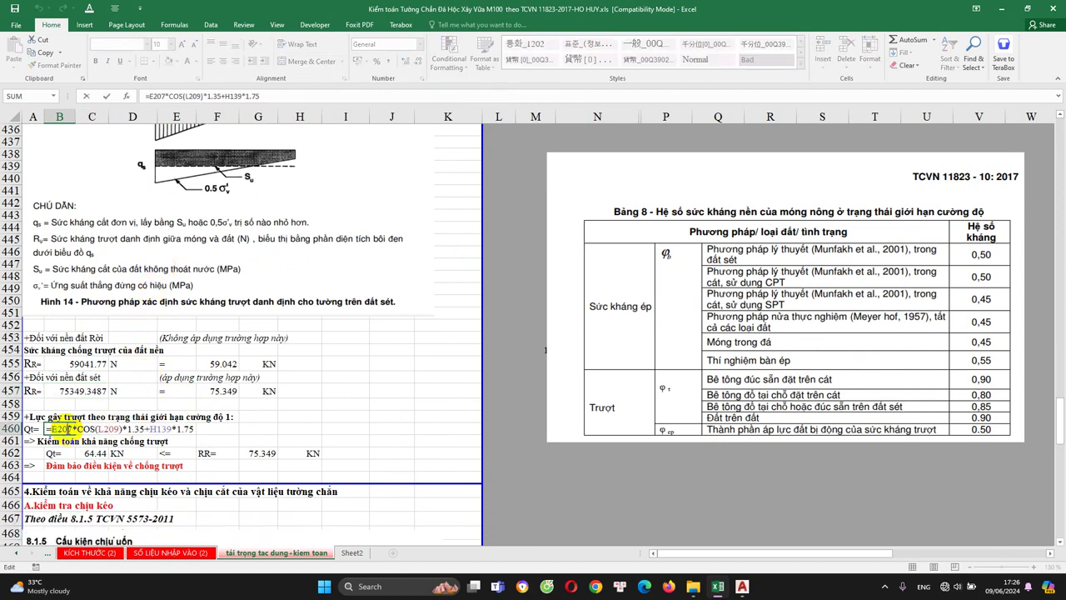
left_click_drag(50, 429, 209, 431)
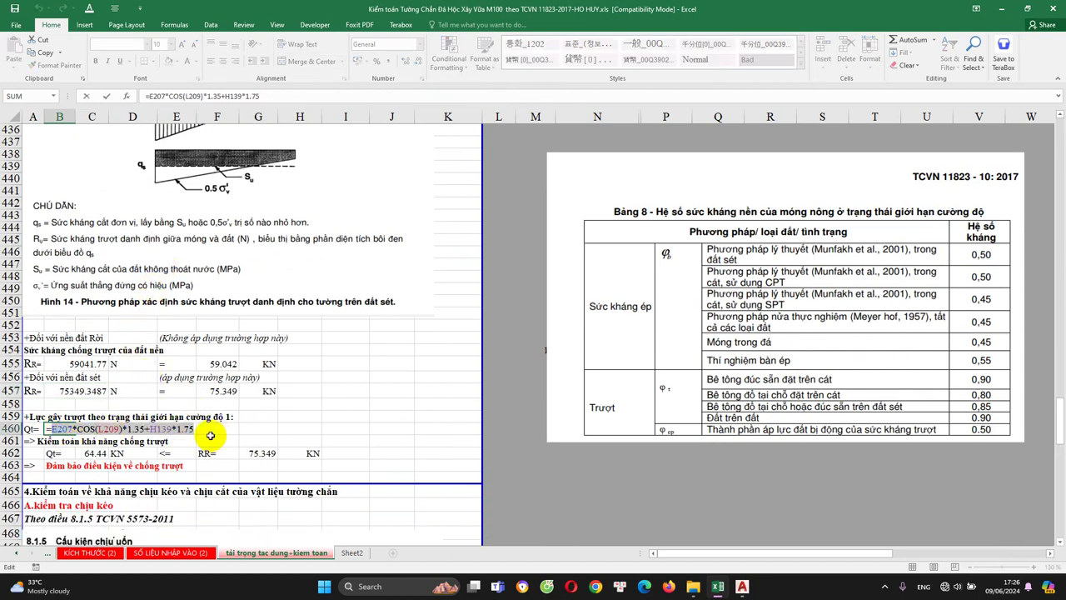
key("Escape")
scroll(211, 434, "down", 1)
left_click(96, 417)
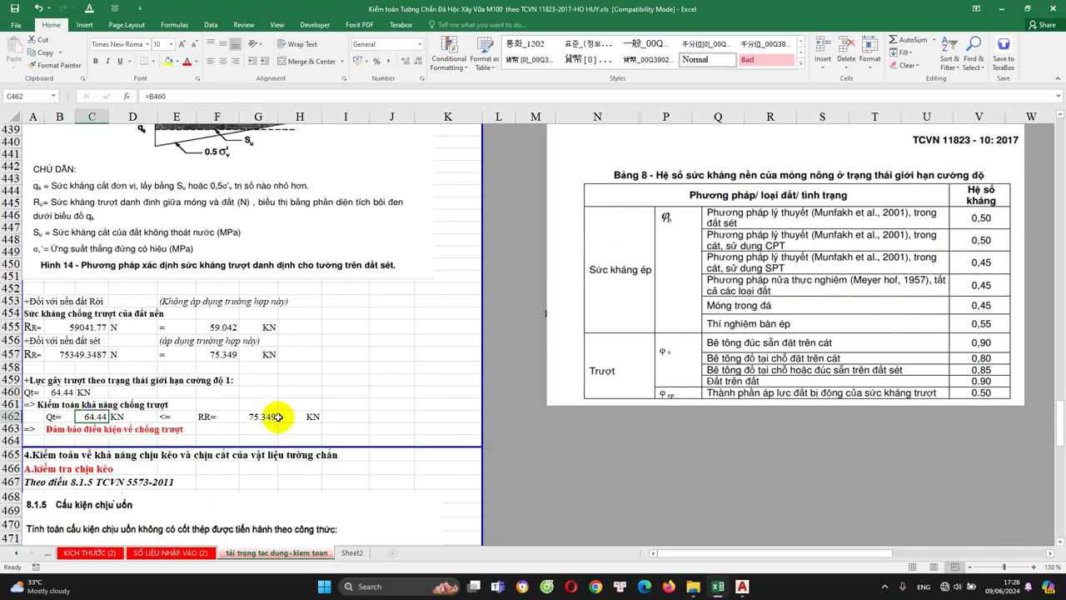
double_click(91, 429)
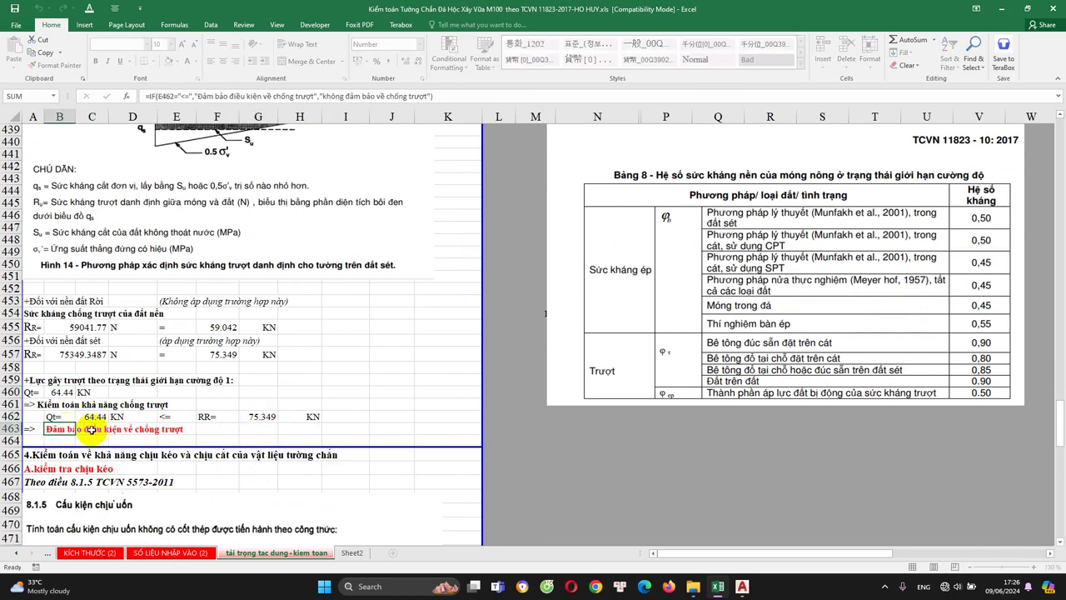
key("Escape")
scroll(96, 412, "up", 4)
scroll(107, 419, "up", 7)
scroll(123, 404, "down", 5)
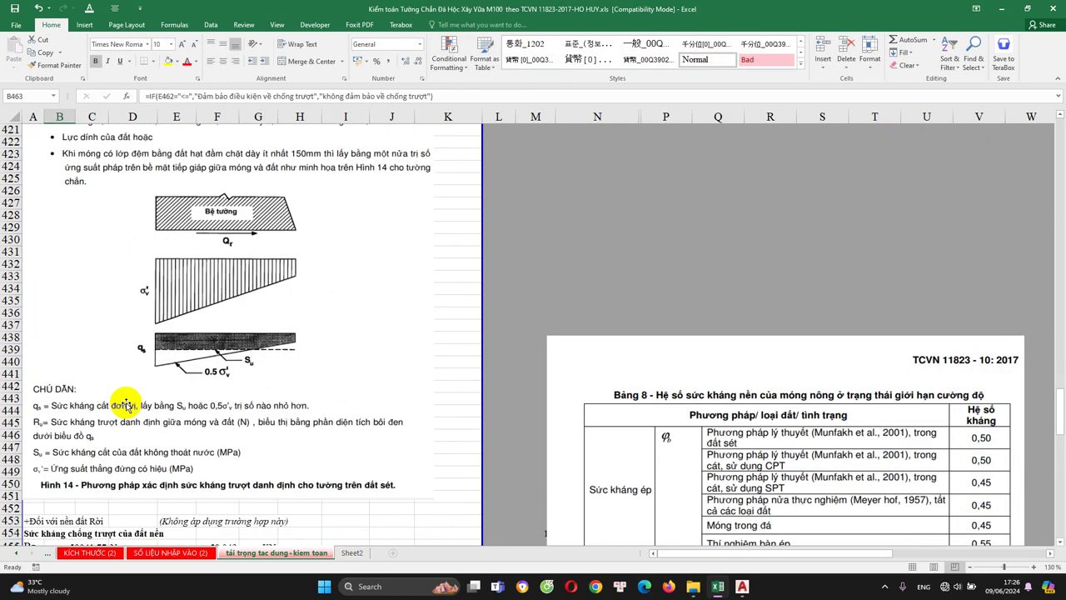
scroll(123, 403, "down", 7)
scroll(100, 375, "down", 2)
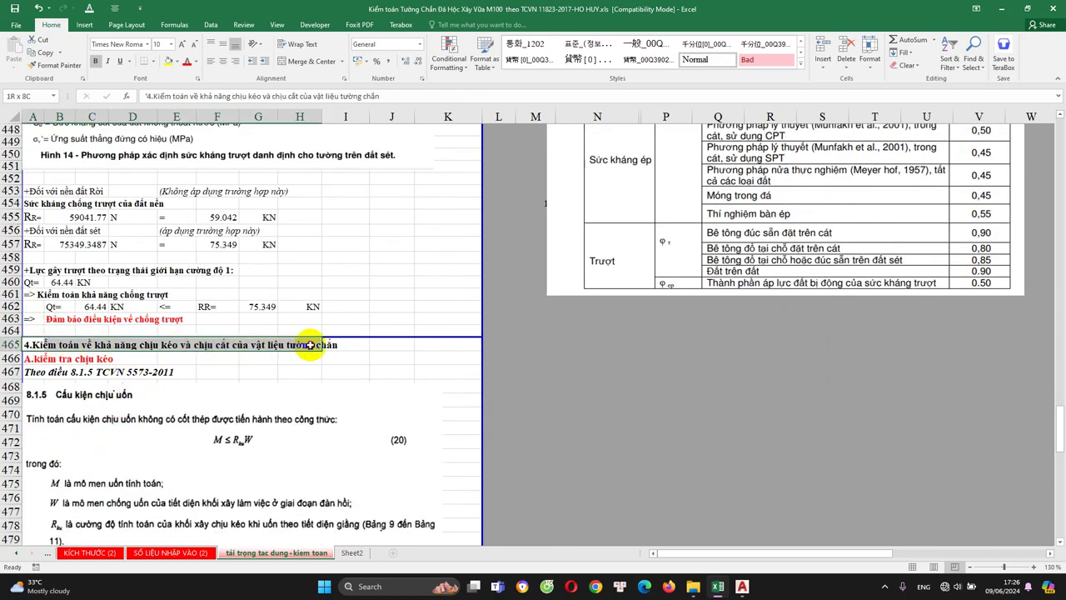
left_click(265, 372)
scroll(250, 379, "down", 4)
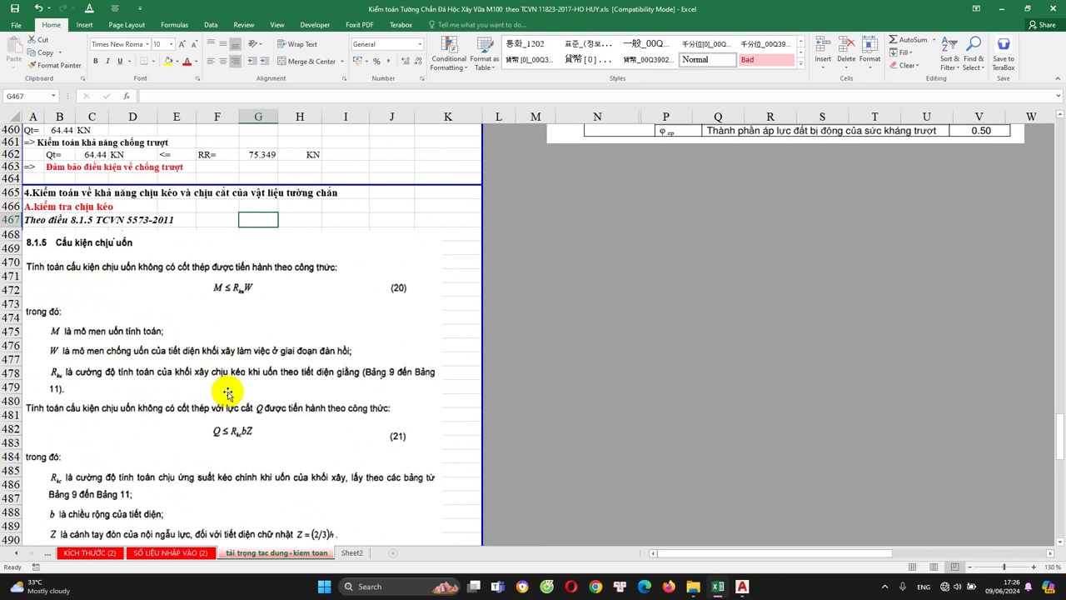
scroll(121, 277, "down", 1)
scroll(69, 229, "up", 1)
left_click(47, 220)
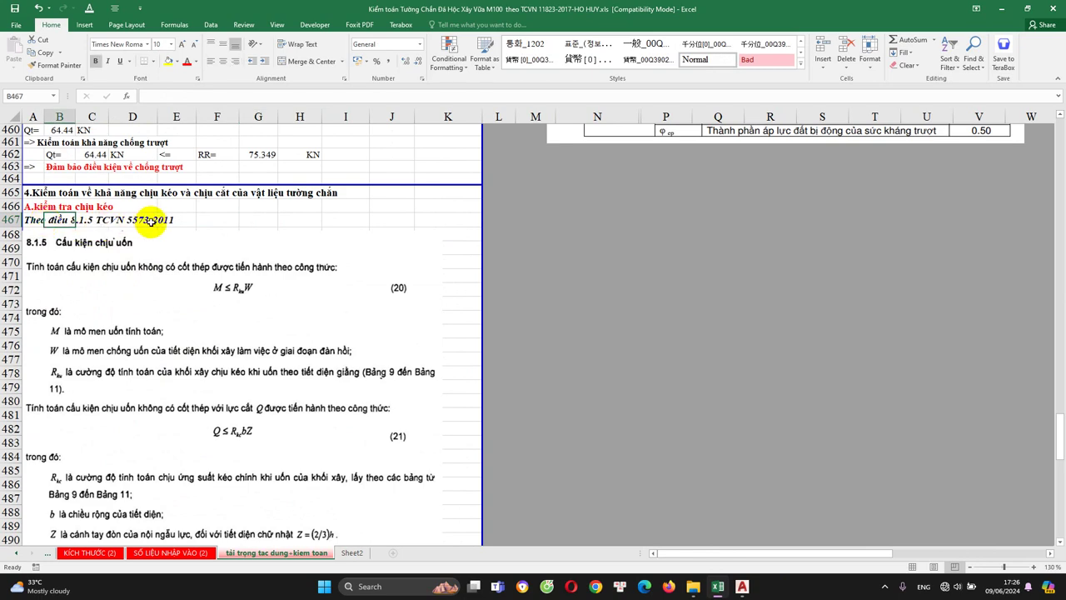
left_click(164, 219)
scroll(67, 250, "down", 1)
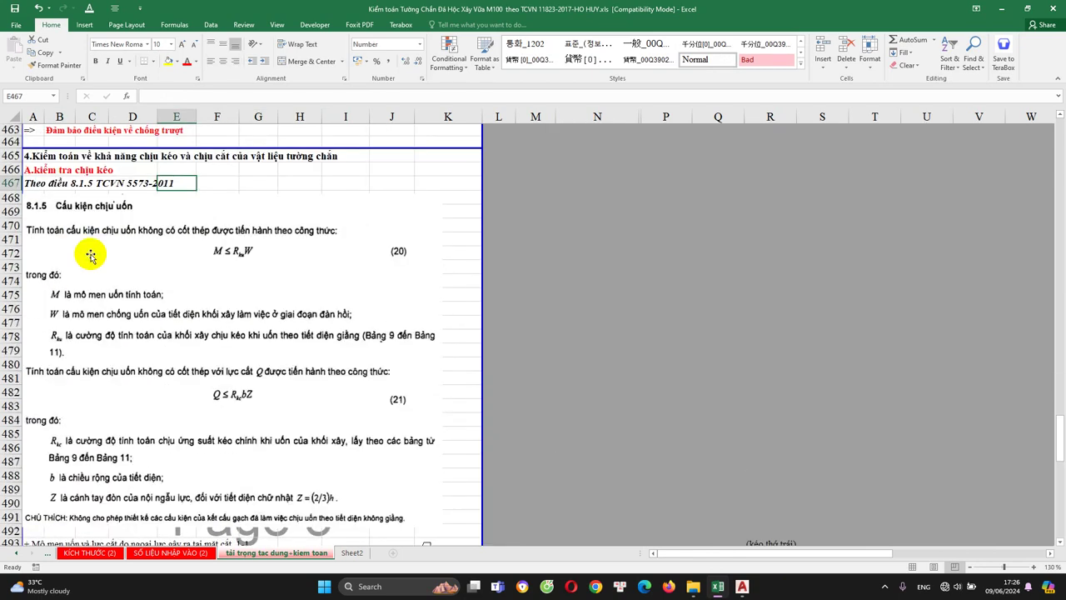
left_click(50, 228)
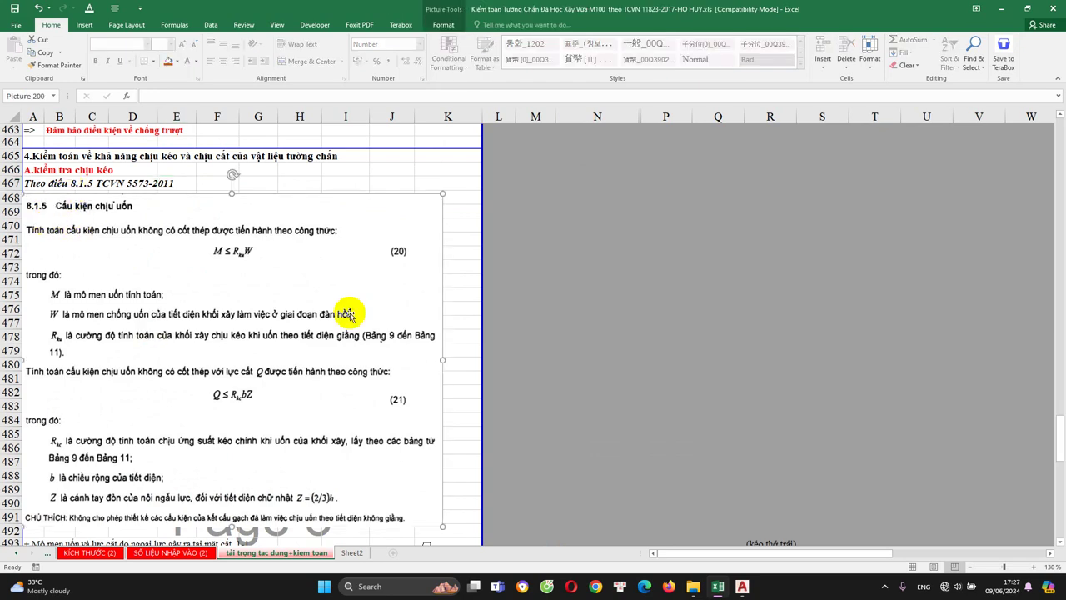
scroll(266, 279, "down", 2)
scroll(250, 336, "down", 1)
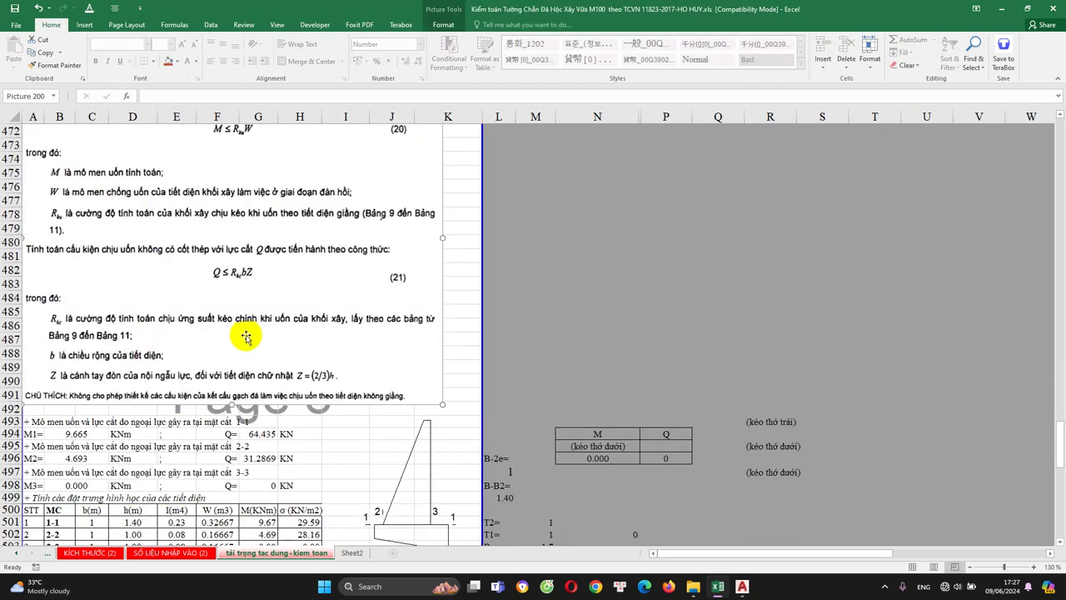
scroll(246, 337, "up", 2)
scroll(125, 337, "down", 2)
scroll(125, 337, "down", 1)
scroll(167, 340, "down", 1)
scroll(187, 342, "down", 3)
Step: Review the bending moment and shear force formulas for sections 1-1, 2-2 and 3-3
left_click(265, 276)
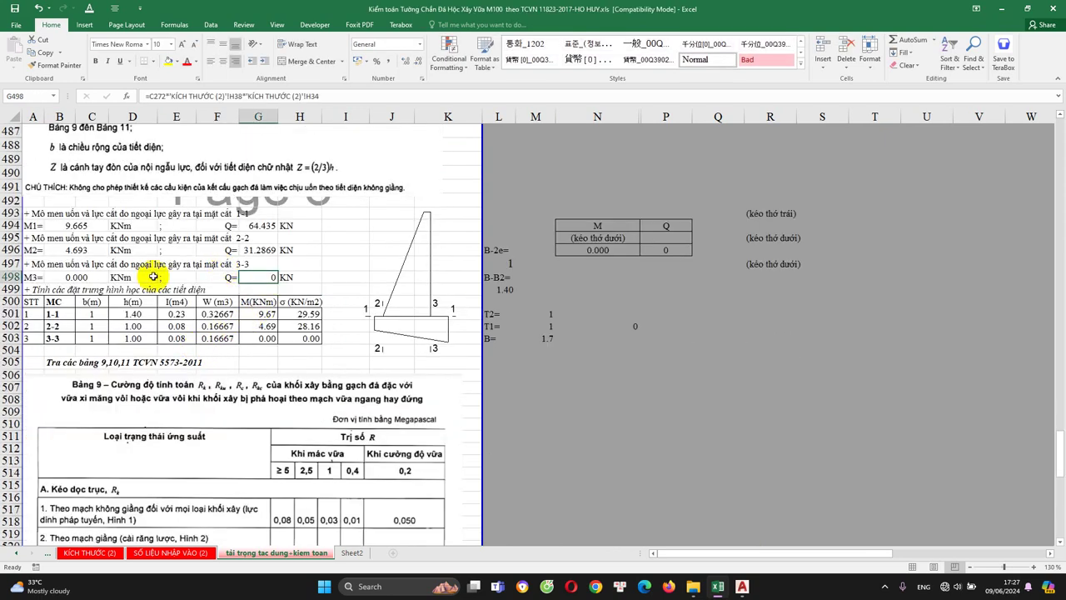
scroll(153, 277, "up", 2)
double_click(81, 309)
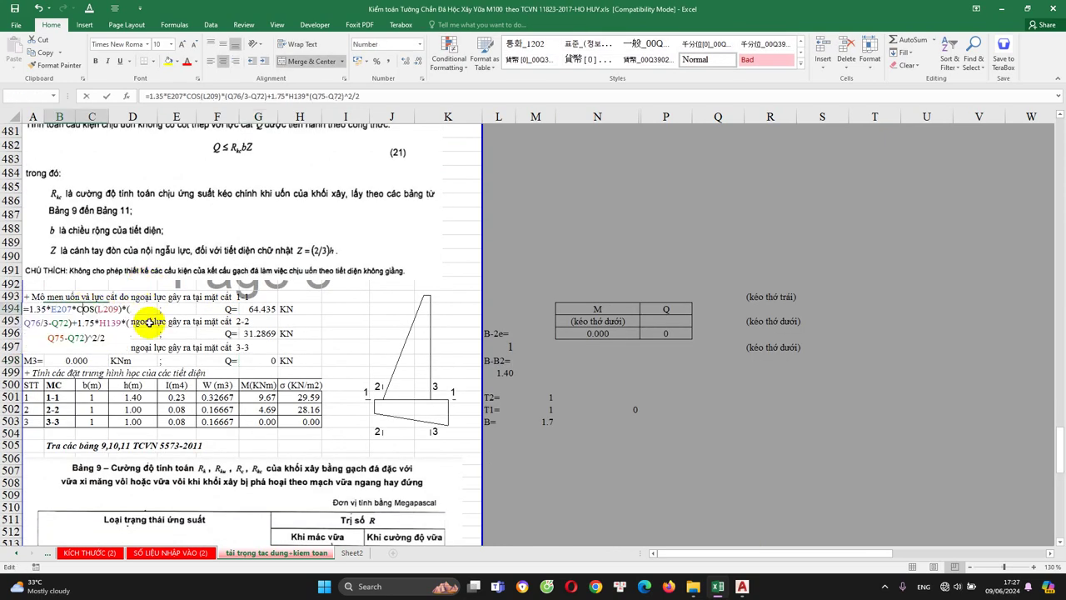
key("Escape")
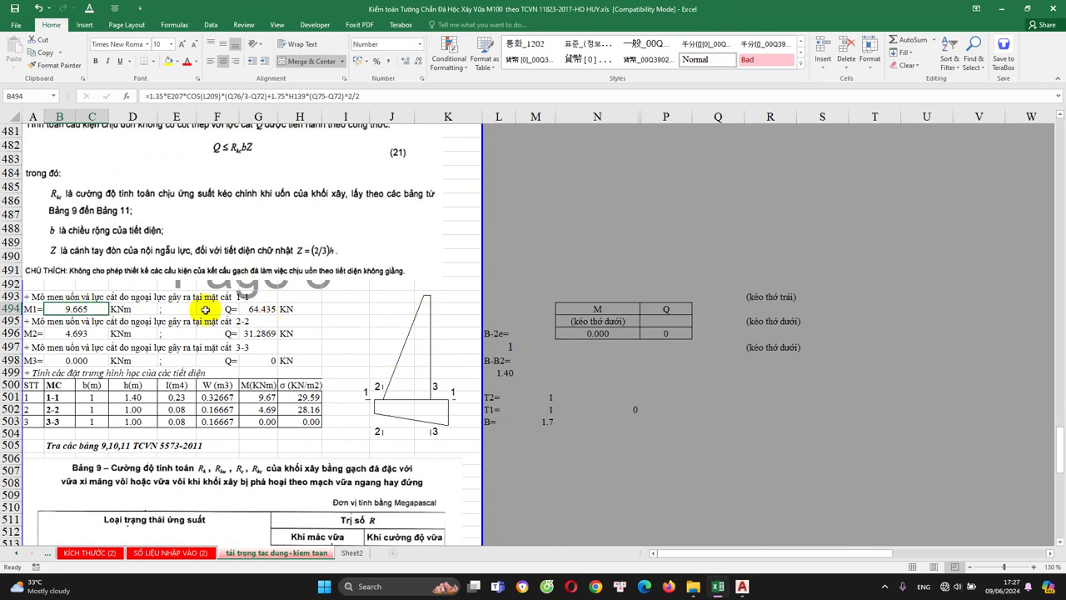
left_click(263, 310)
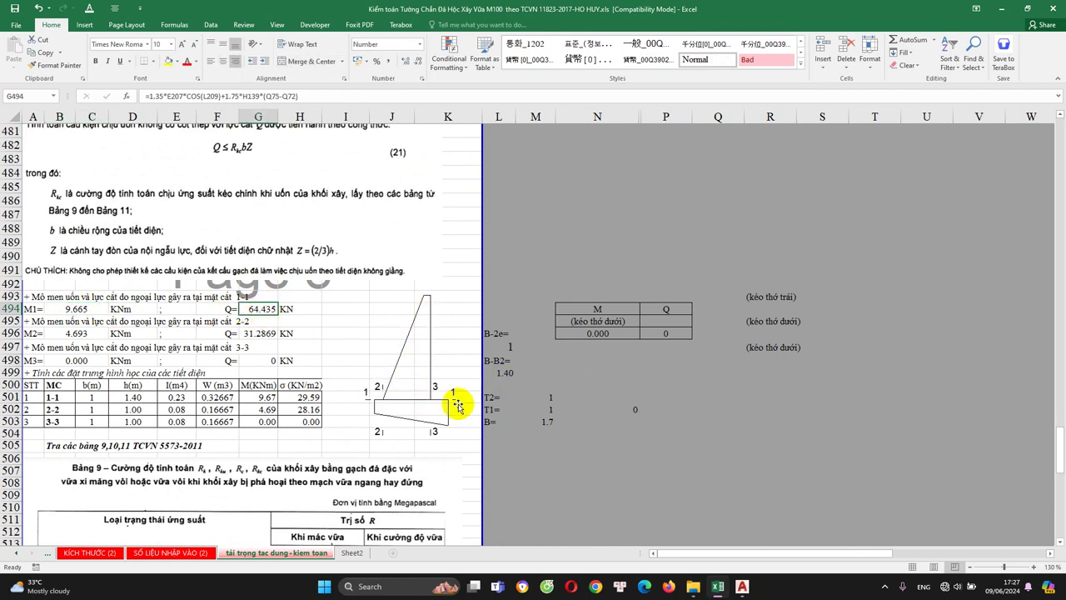
left_click(49, 334)
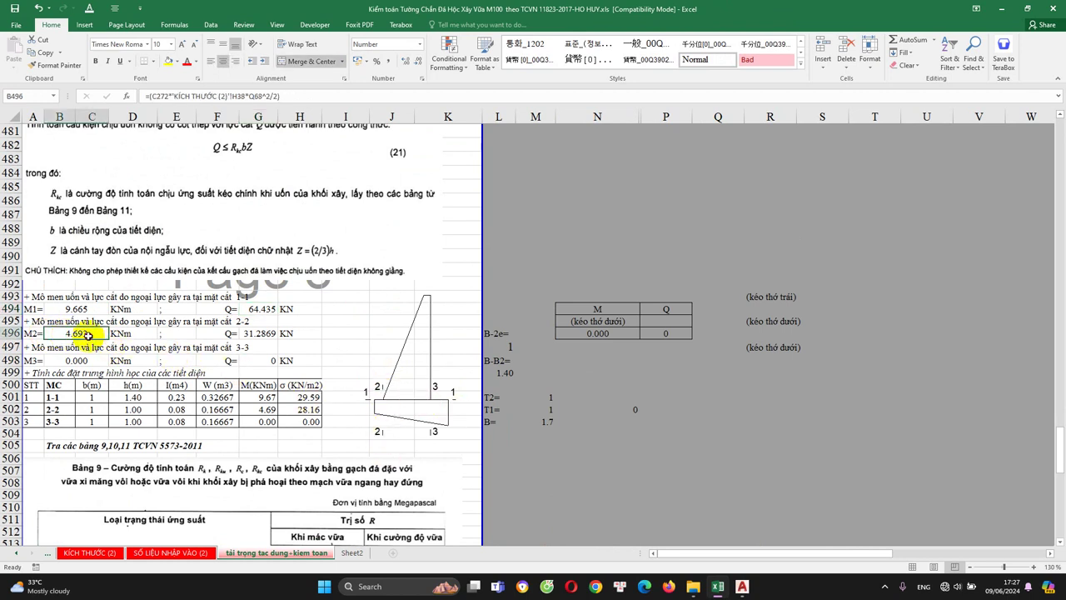
left_click(259, 335)
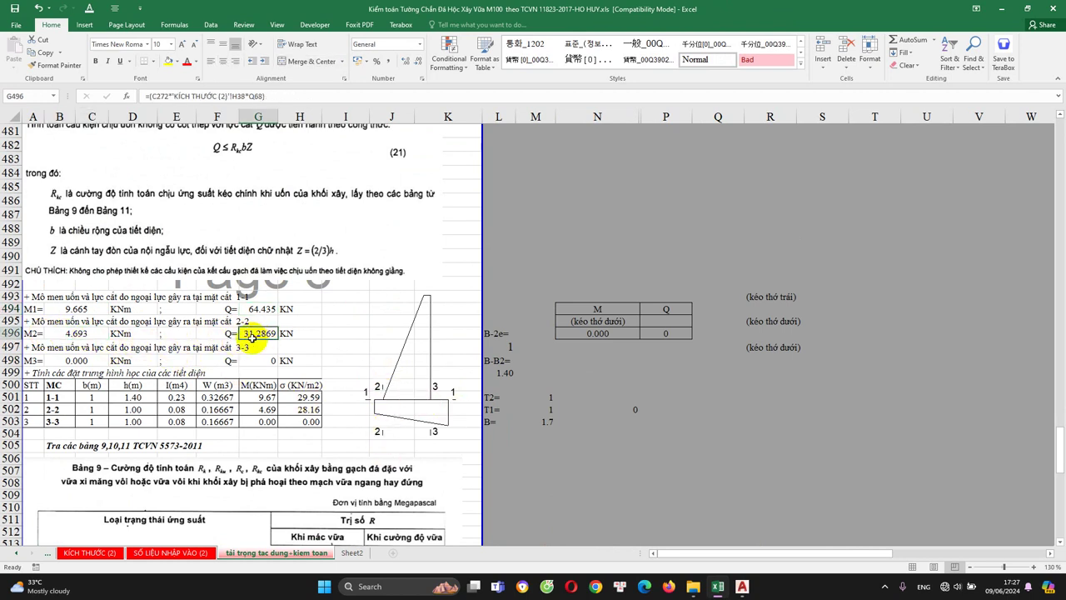
Step: Recheck the M2 and M3 moment formulas and show the retaining-wall section drawing alongside
scroll(246, 342, "down", 1)
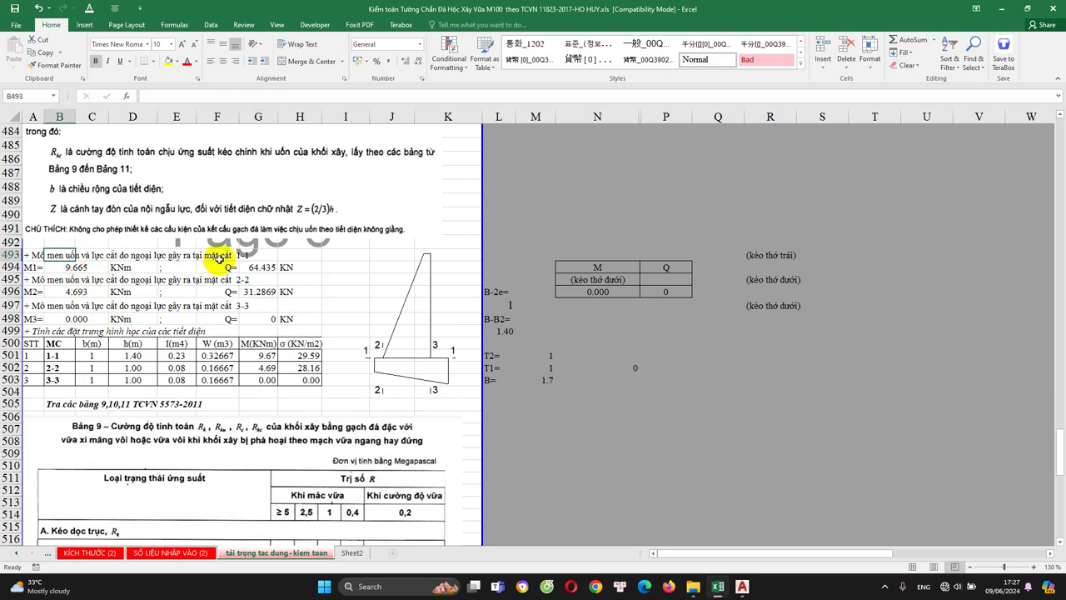
left_click(83, 289)
left_click(86, 319)
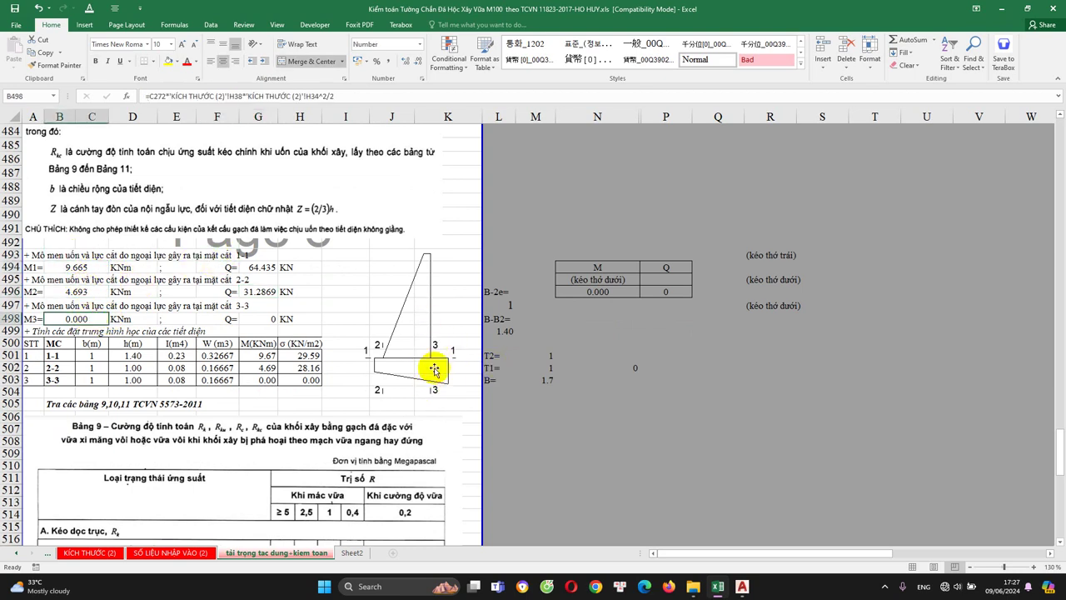
left_click(742, 587)
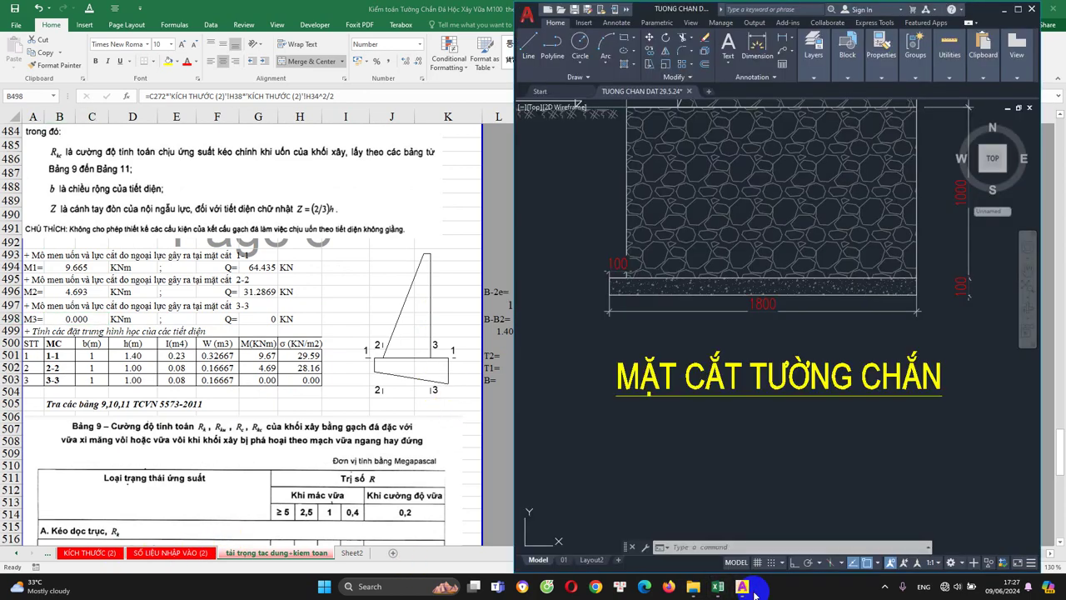
scroll(766, 384, "down", 2)
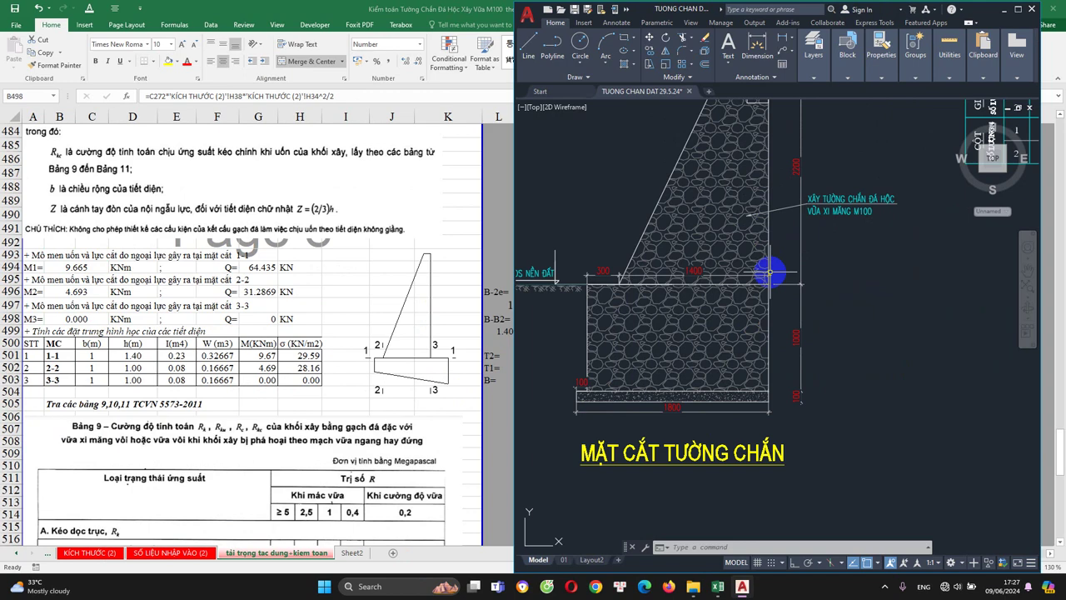
Step: Bring the workbook back in front of the drawing and select cell E504
left_click(273, 388)
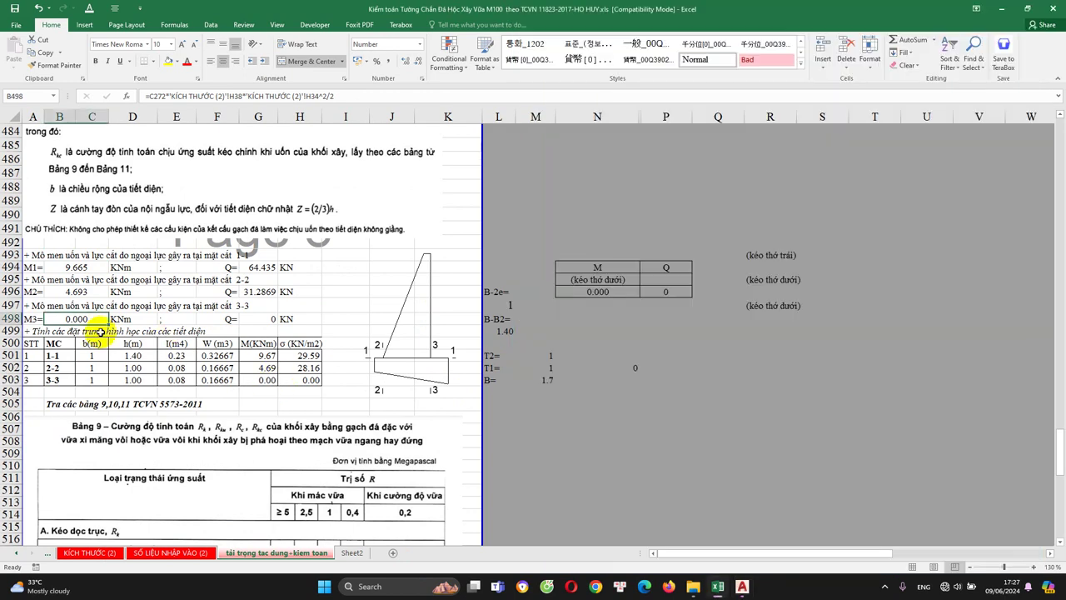
left_click(297, 381)
left_click(162, 390)
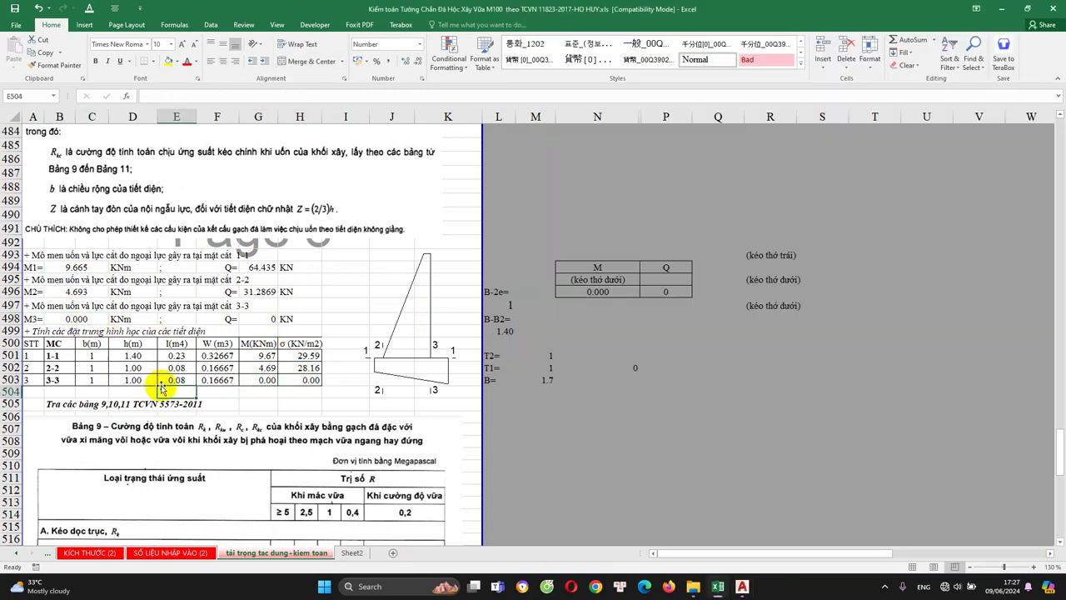
Step: Scroll through Bảng 9, 10 and 11 to the M100 tensile check at row 576
scroll(200, 383, "down", 1)
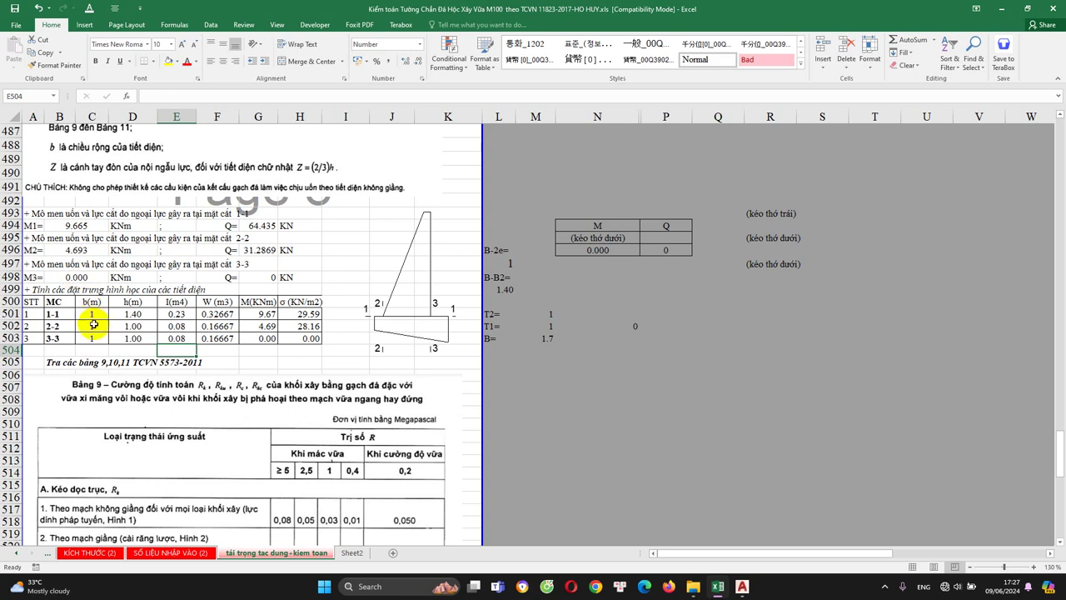
scroll(96, 325, "down", 1)
scroll(96, 325, "down", 1)
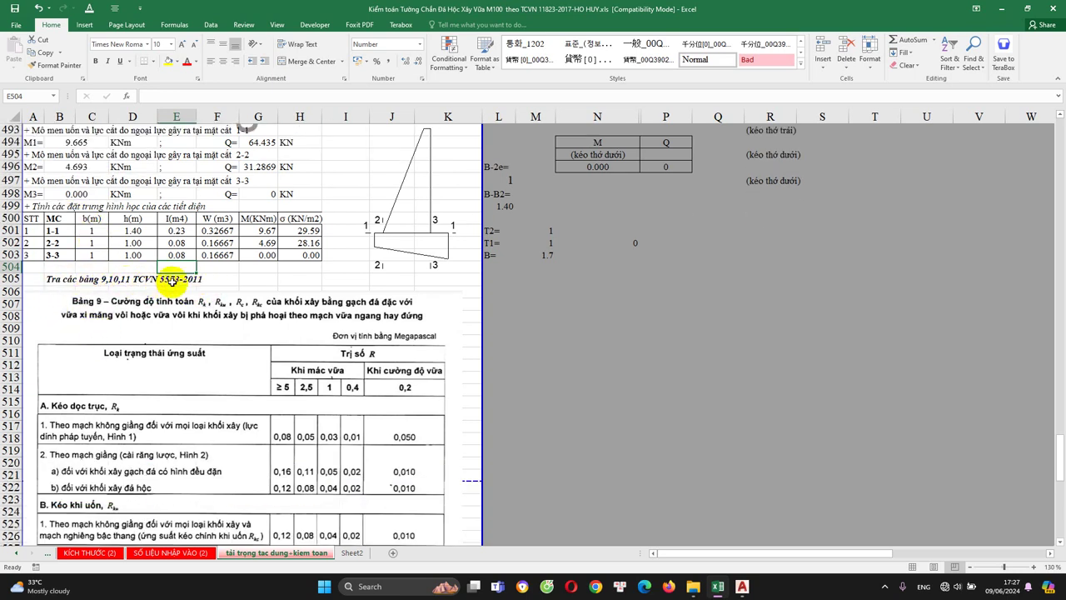
scroll(191, 291, "down", 2)
scroll(318, 247, "down", 1)
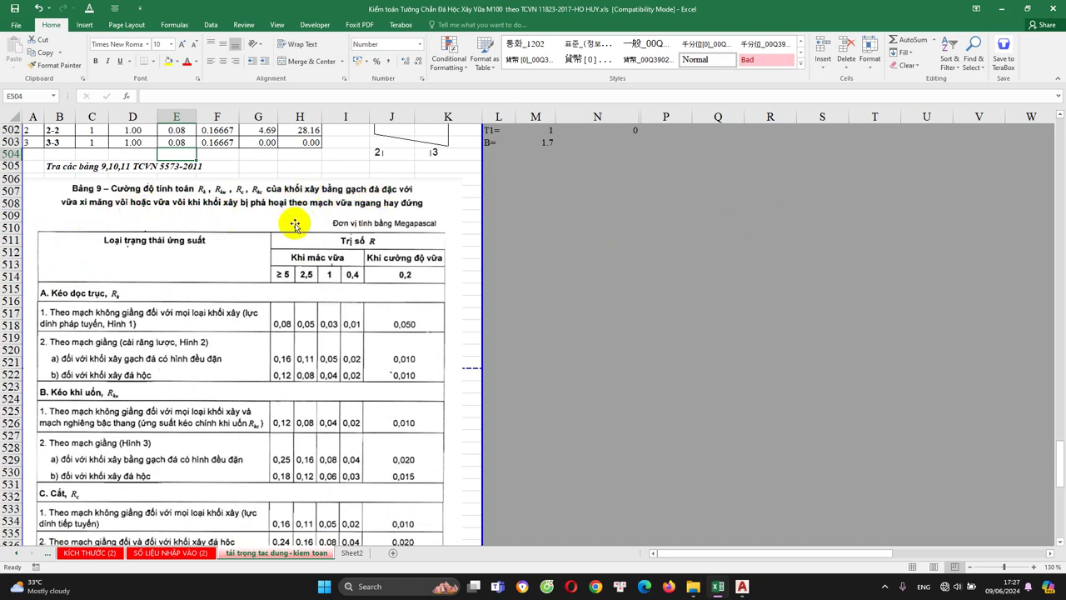
scroll(296, 223, "down", 2)
scroll(91, 342, "down", 1)
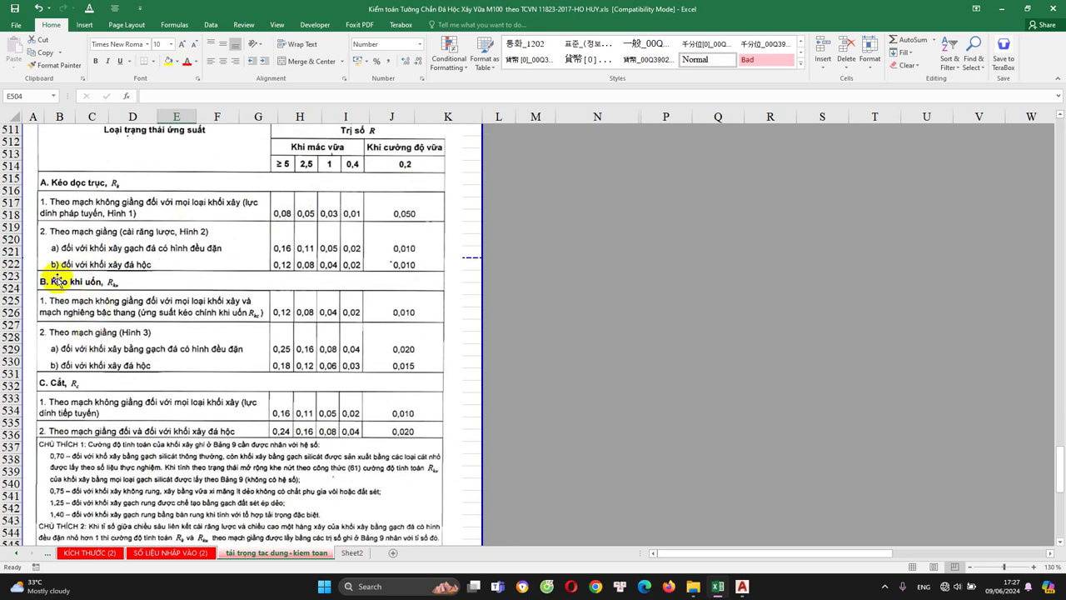
scroll(140, 338, "down", 3)
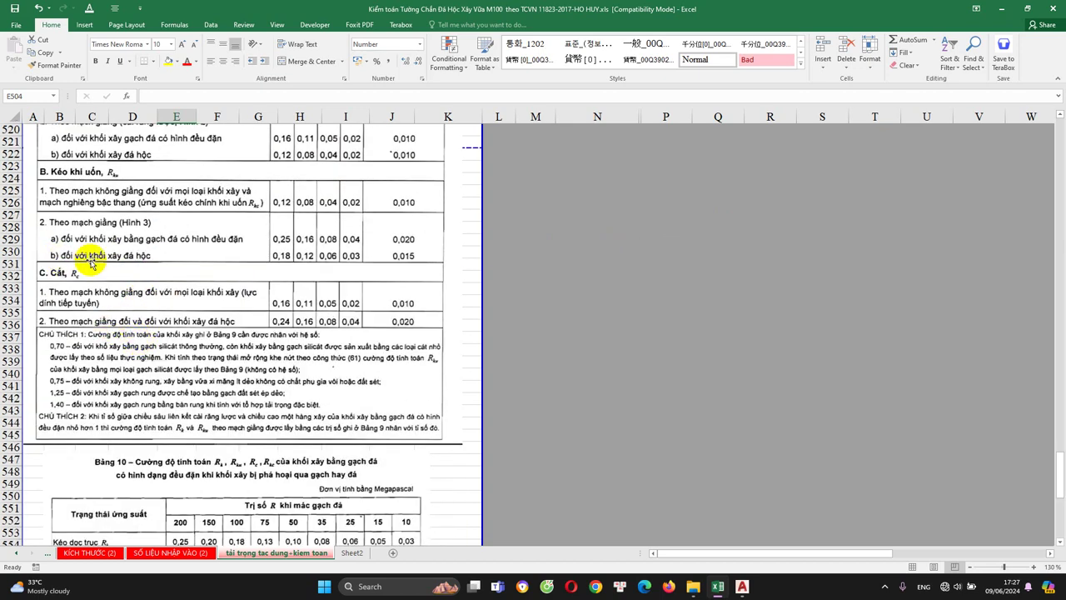
scroll(142, 305, "down", 4)
scroll(158, 325, "down", 3)
scroll(225, 317, "down", 2)
scroll(223, 329, "down", 2)
scroll(214, 341, "down", 2)
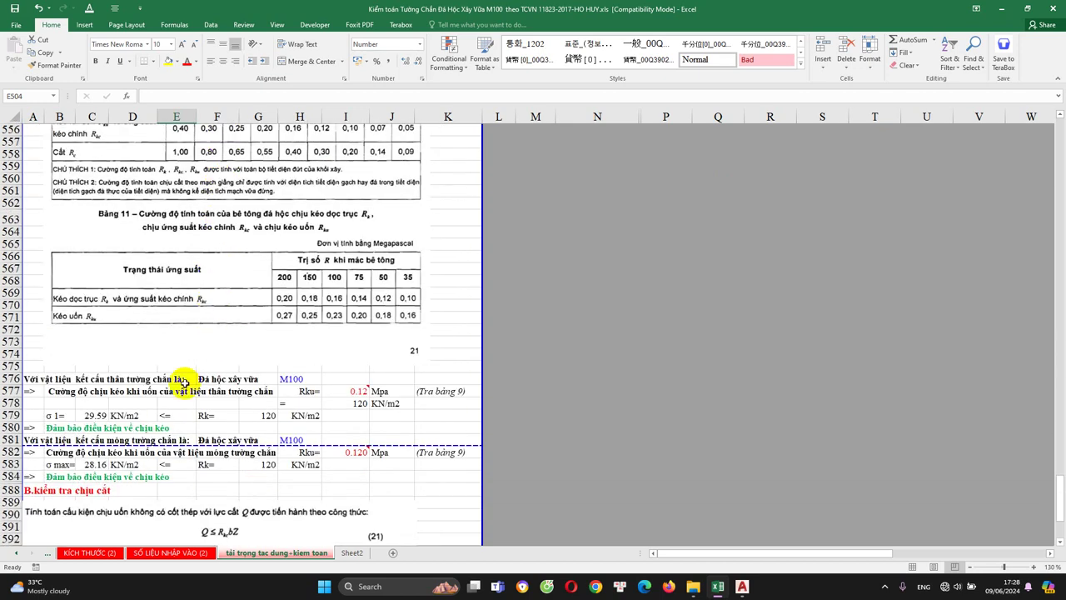
left_click(46, 377)
left_click(248, 380)
left_click(296, 380)
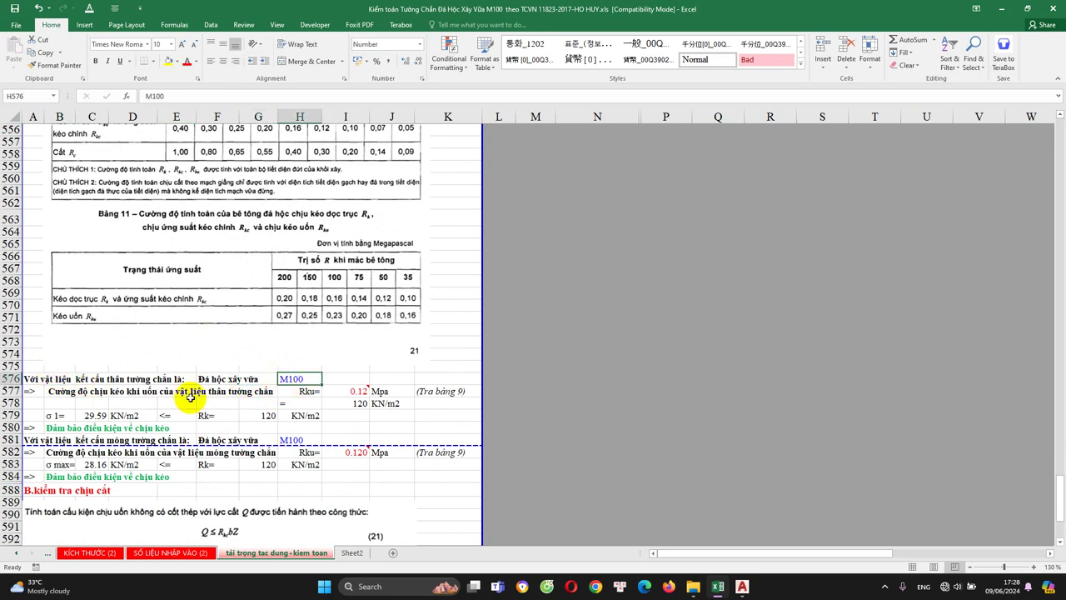
left_click(116, 392)
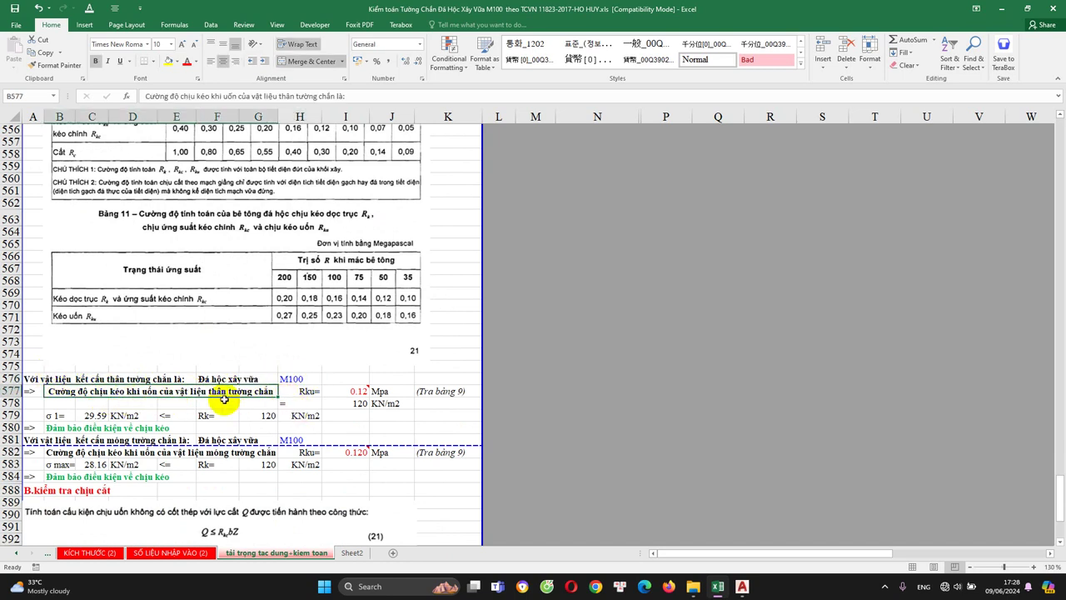
left_click(364, 391)
scroll(483, 428, "up", 3)
scroll(500, 433, "up", 5)
scroll(334, 383, "up", 8)
scroll(199, 344, "up", 3)
scroll(114, 369, "down", 2)
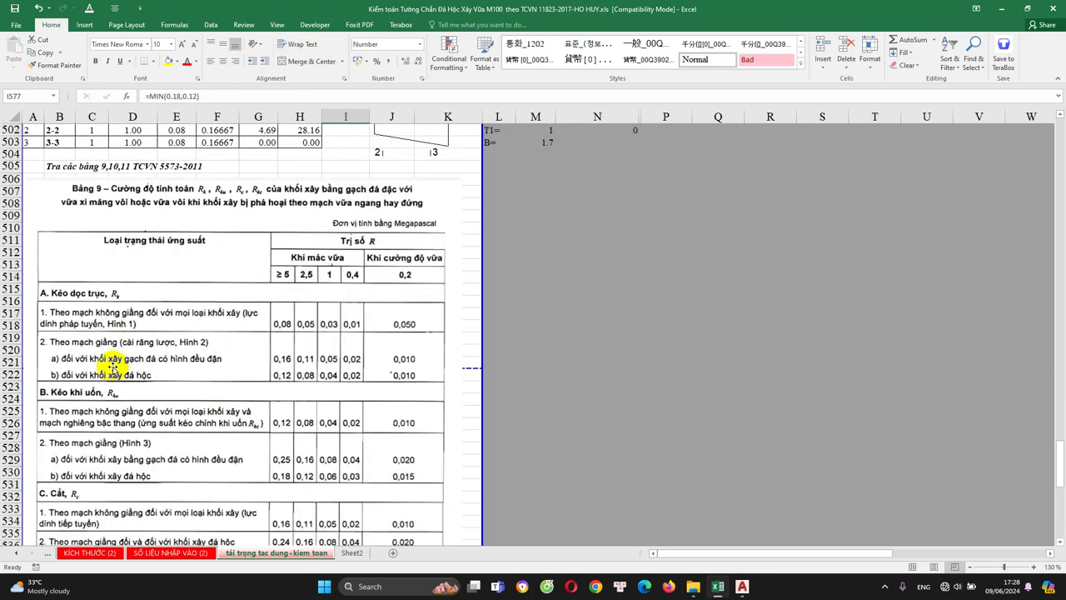
scroll(114, 369, "down", 1)
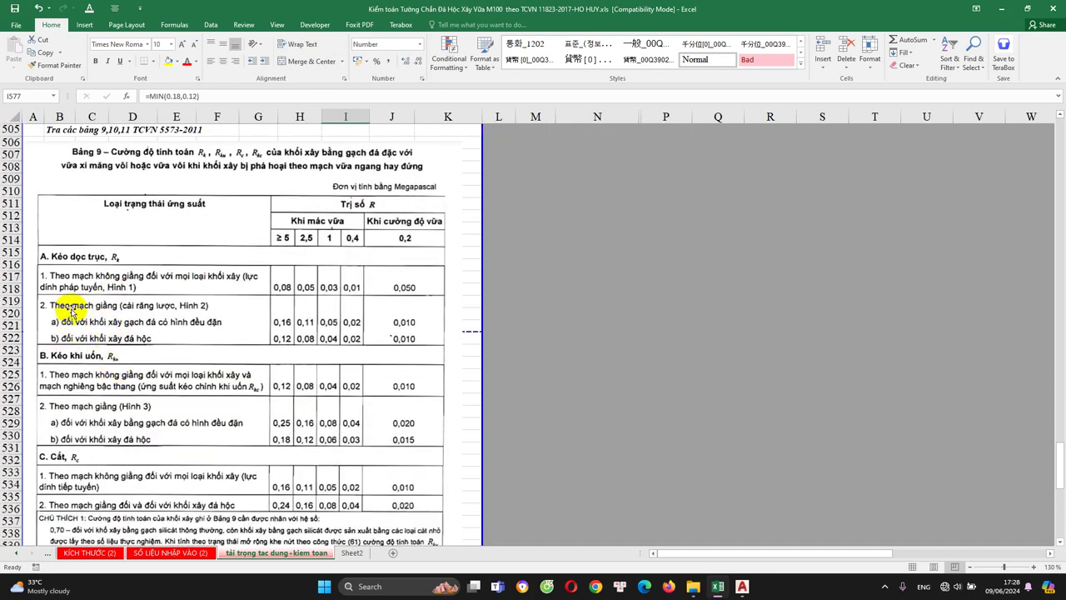
scroll(56, 310, "down", 1)
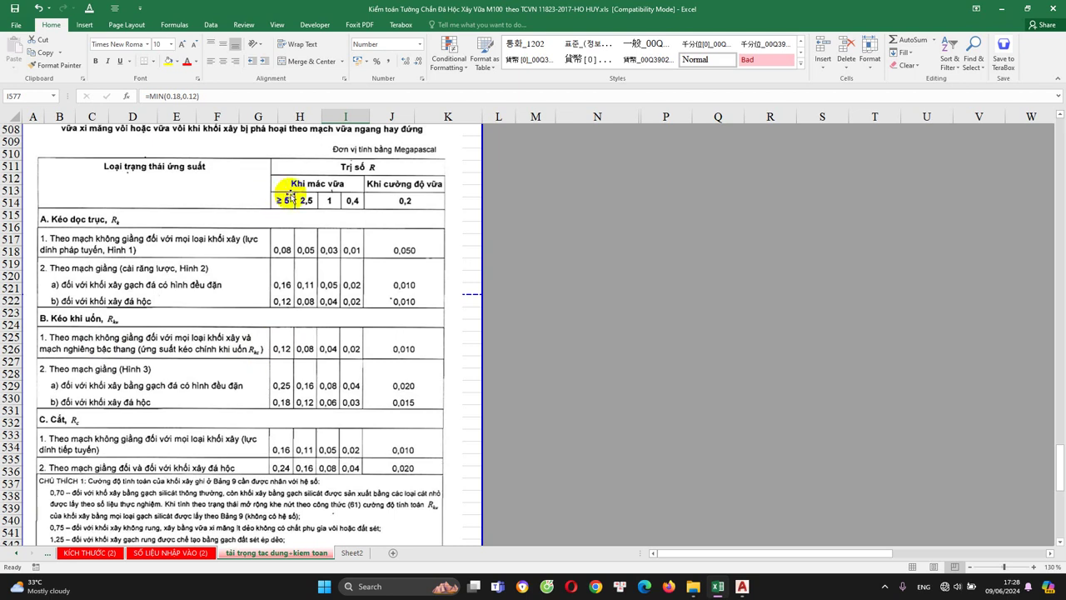
scroll(321, 278, "down", 1)
scroll(305, 290, "down", 1)
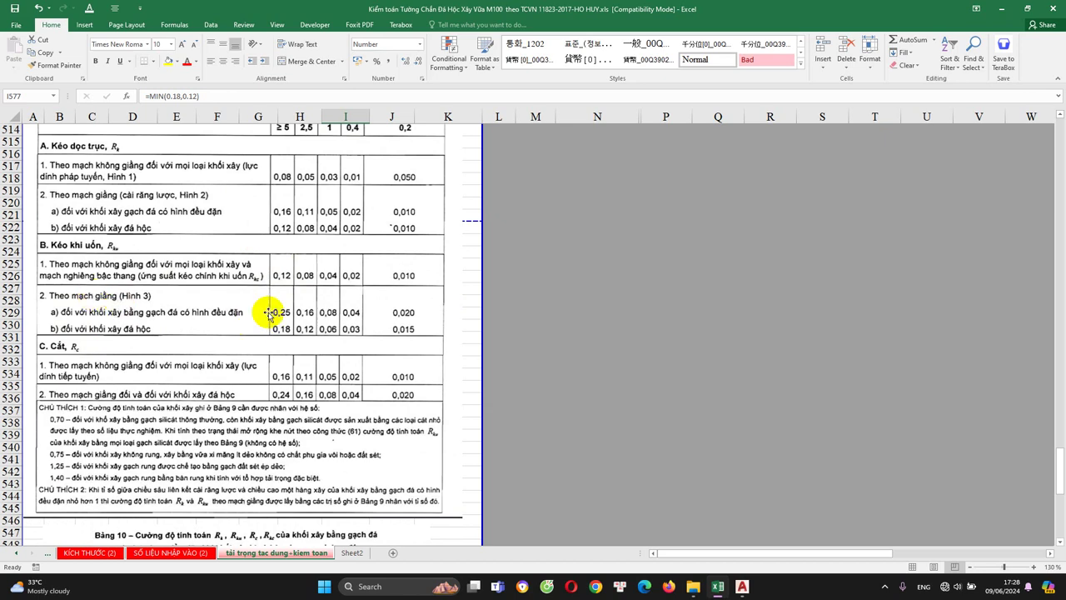
scroll(264, 310, "down", 1)
scroll(264, 309, "down", 9)
scroll(328, 367, "down", 4)
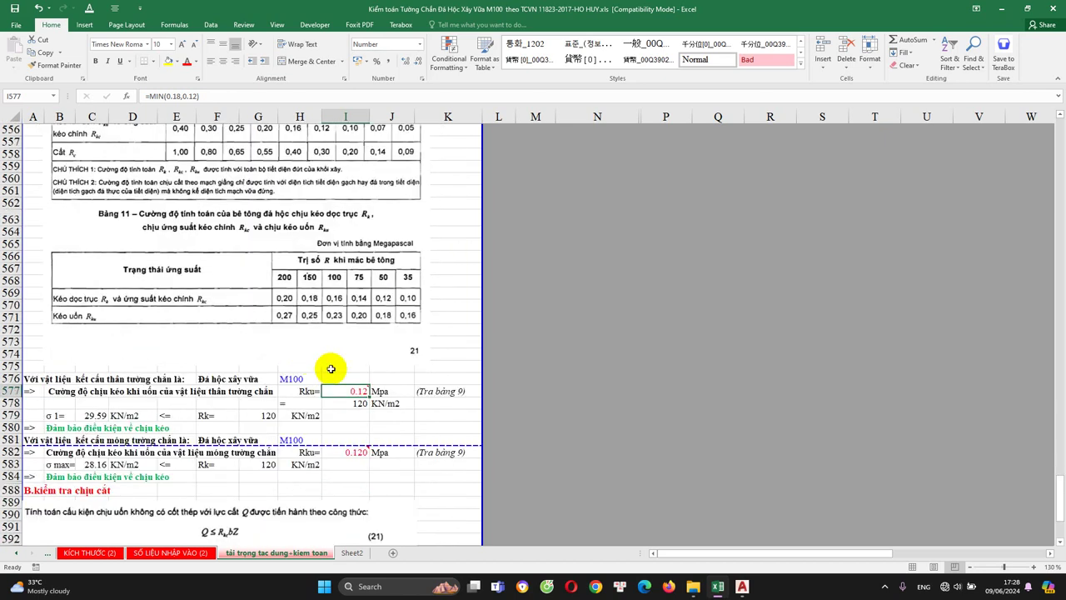
double_click(353, 391)
scroll(352, 391, "up", 5)
scroll(293, 383, "up", 6)
scroll(283, 329, "up", 5)
scroll(284, 327, "up", 5)
scroll(285, 328, "down", 4)
scroll(265, 399, "down", 1)
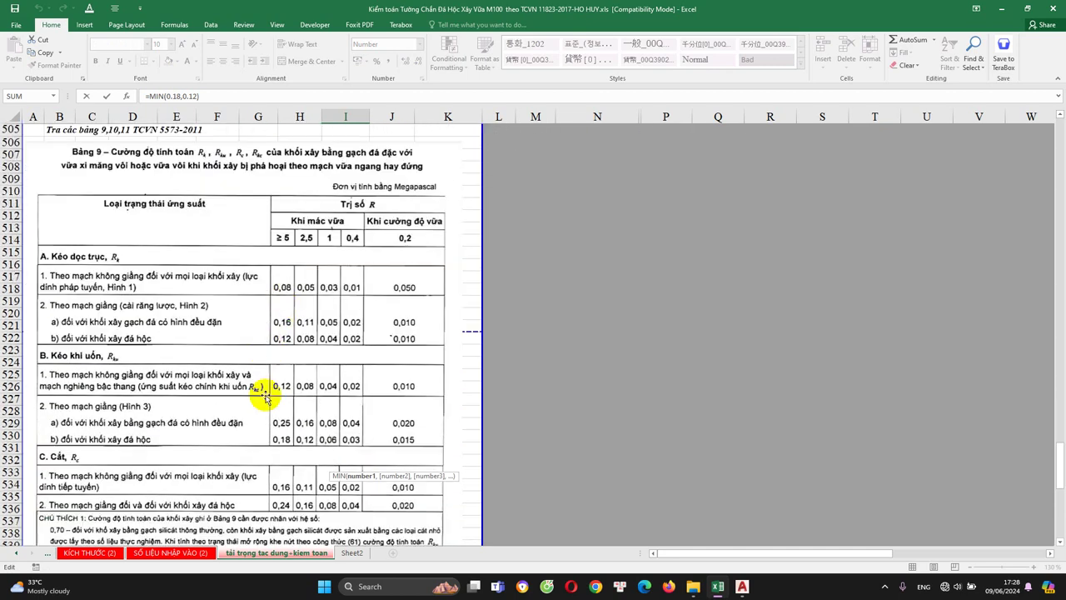
scroll(300, 388, "down", 2)
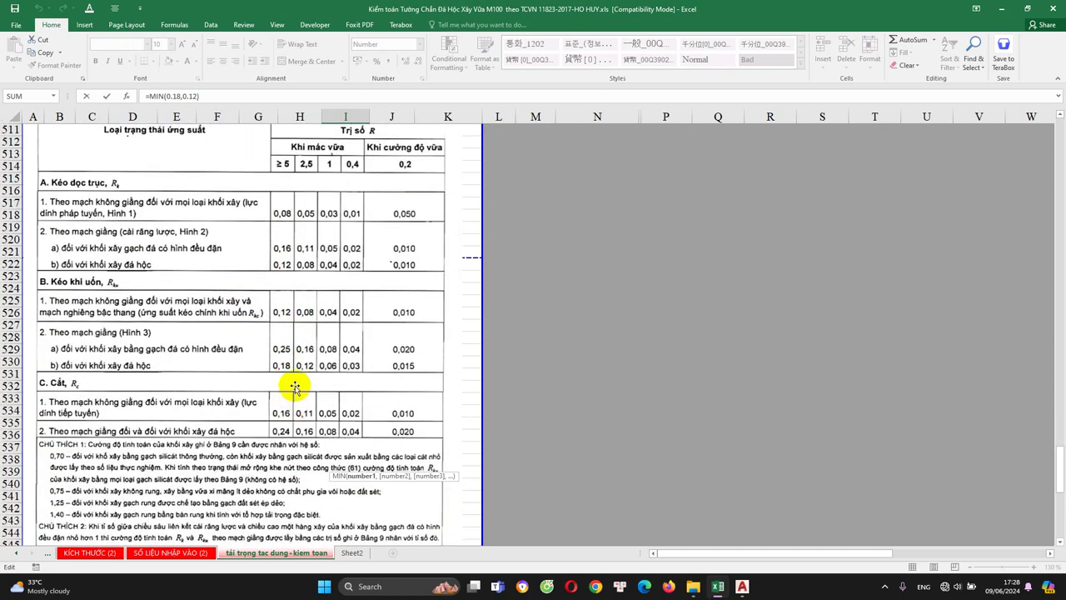
key("Escape")
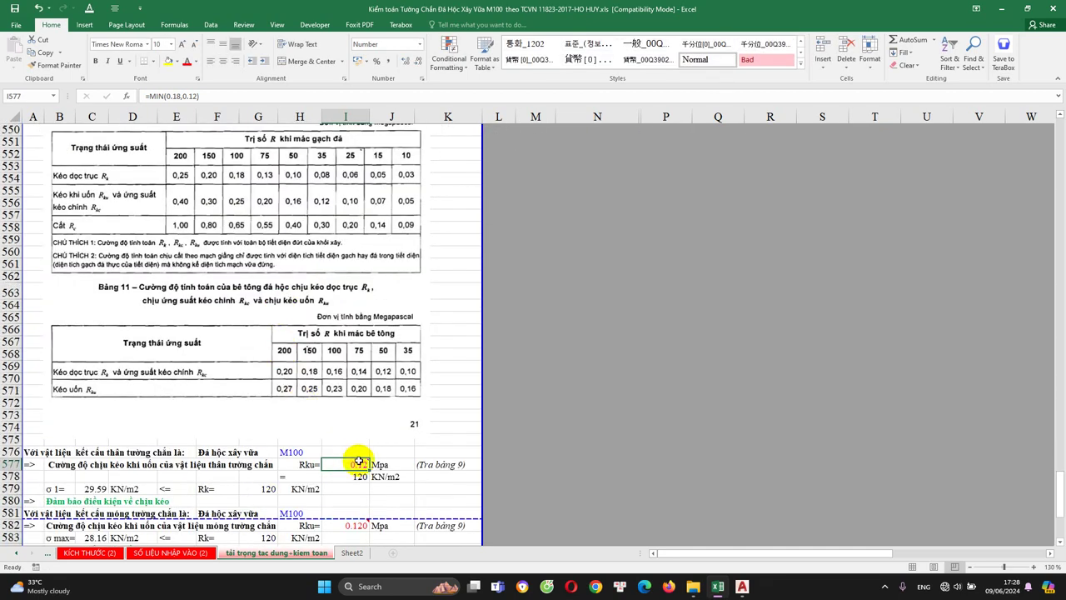
left_click(416, 464)
scroll(421, 431, "down", 1)
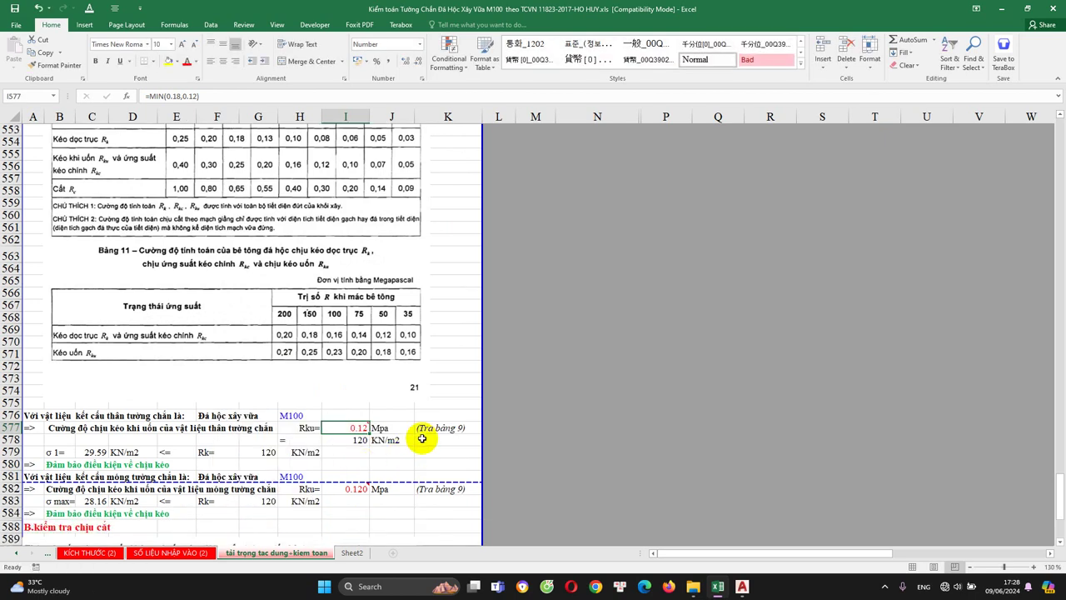
scroll(300, 363, "up", 6)
scroll(300, 364, "up", 2)
scroll(281, 281, "up", 8)
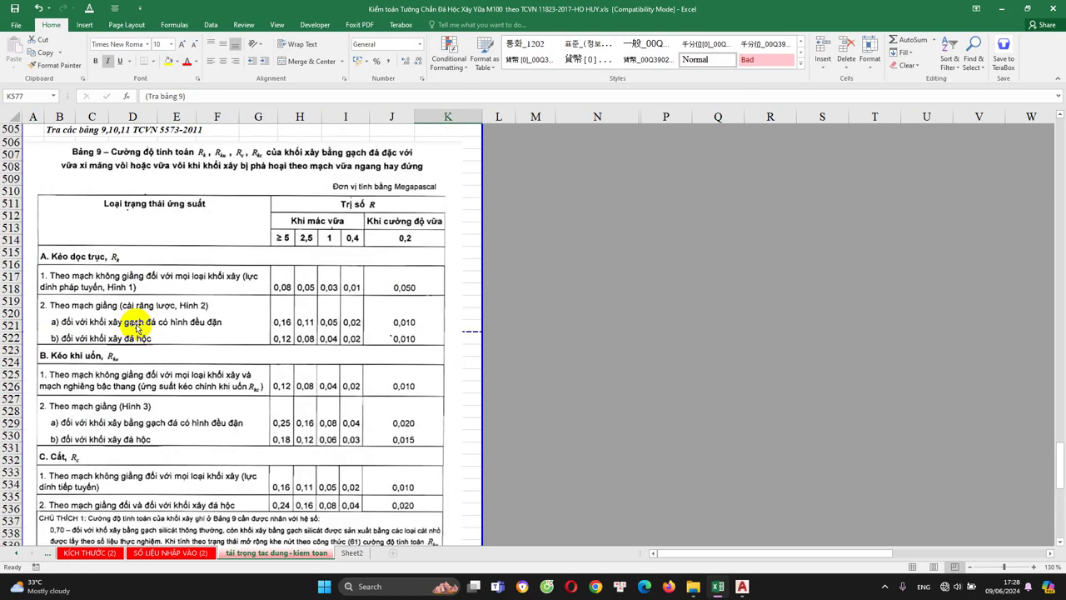
scroll(238, 257, "up", 3)
scroll(158, 325, "down", 5)
scroll(208, 366, "down", 11)
scroll(250, 375, "down", 5)
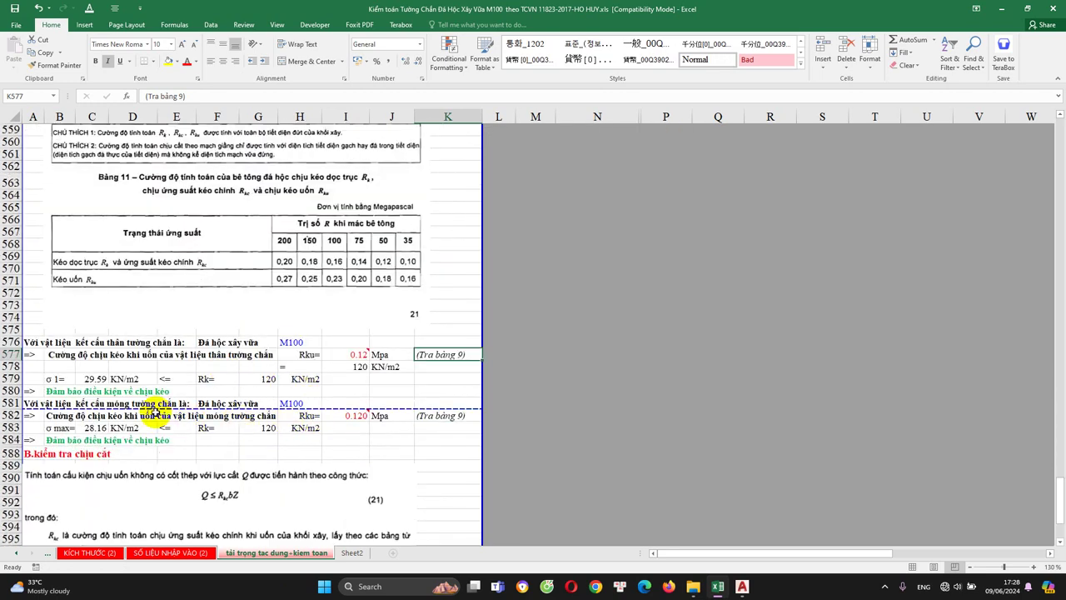
left_click(83, 402)
left_click(229, 404)
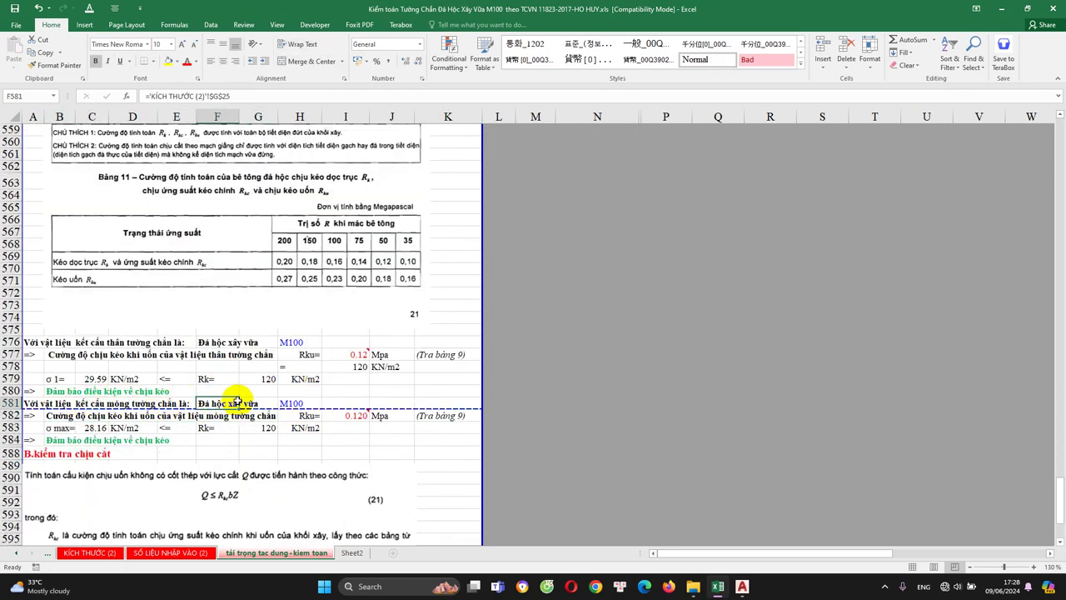
left_click(296, 404)
left_click(352, 415)
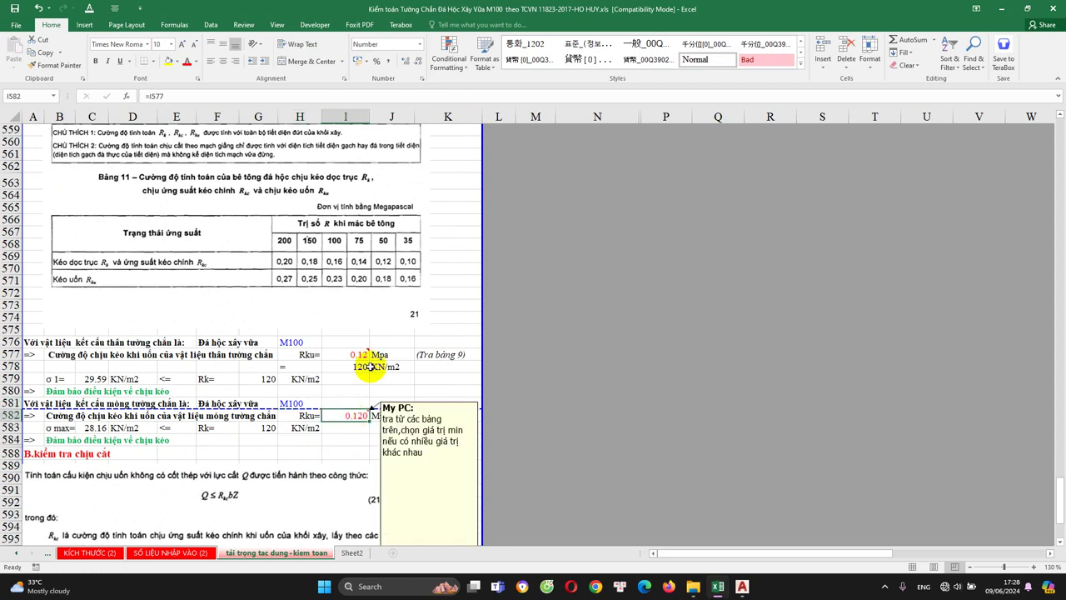
key("Return")
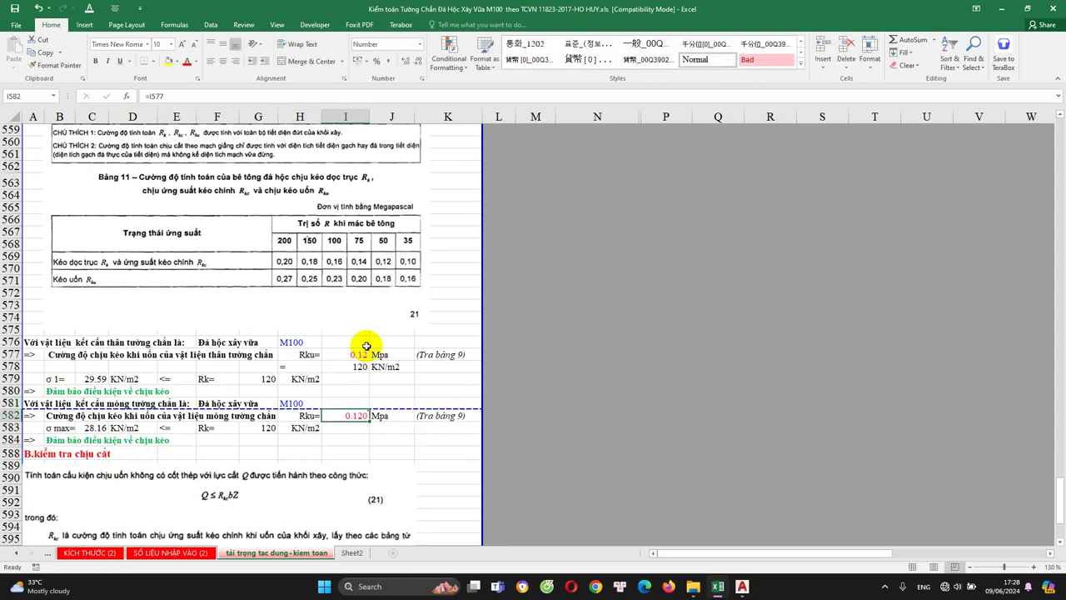
scroll(296, 411, "down", 1)
scroll(296, 411, "down", 1)
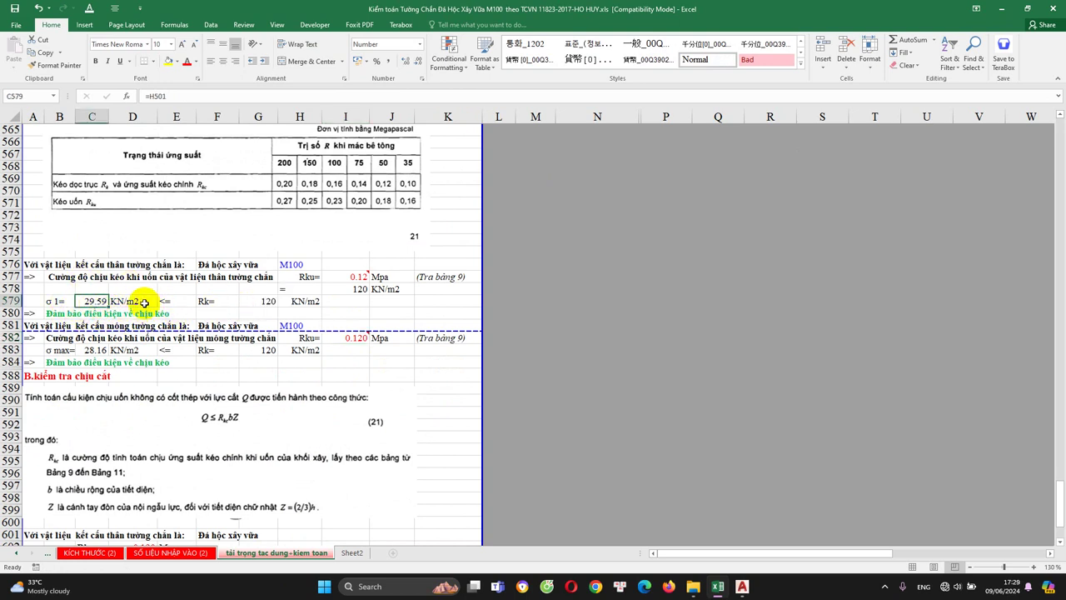
double_click(261, 302)
key("Escape")
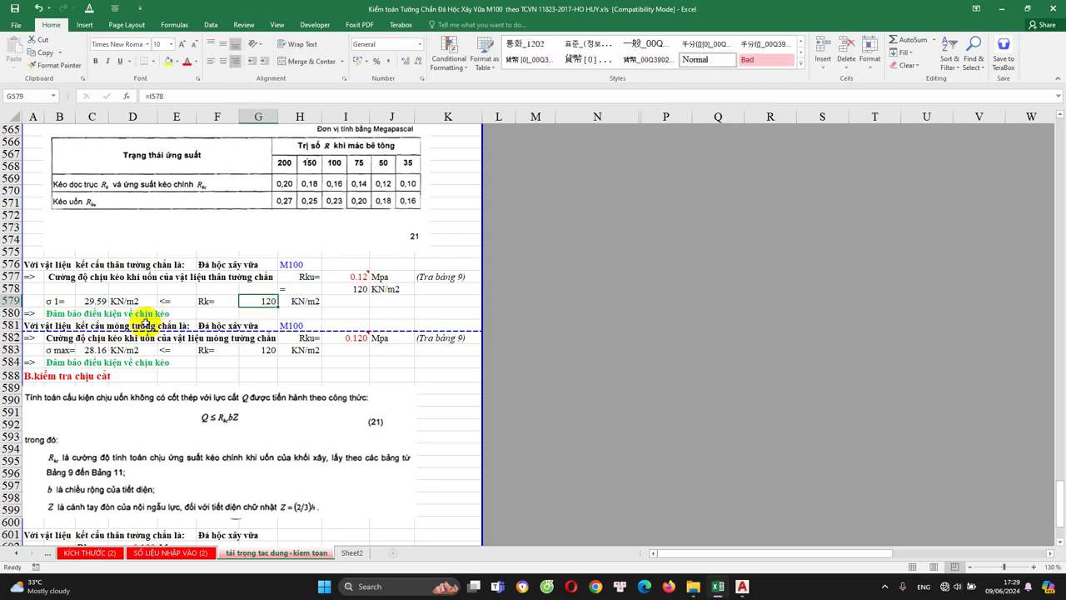
left_click(88, 362)
scroll(170, 363, "down", 2)
scroll(150, 350, "up", 9)
scroll(150, 350, "up", 7)
scroll(183, 358, "up", 5)
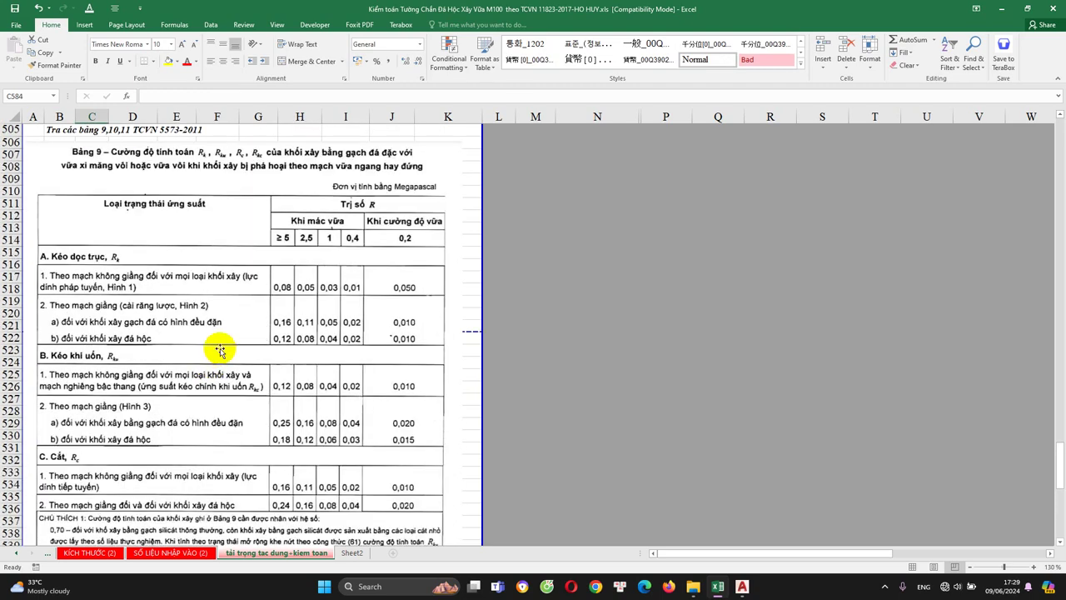
scroll(217, 350, "up", 7)
left_click(302, 314)
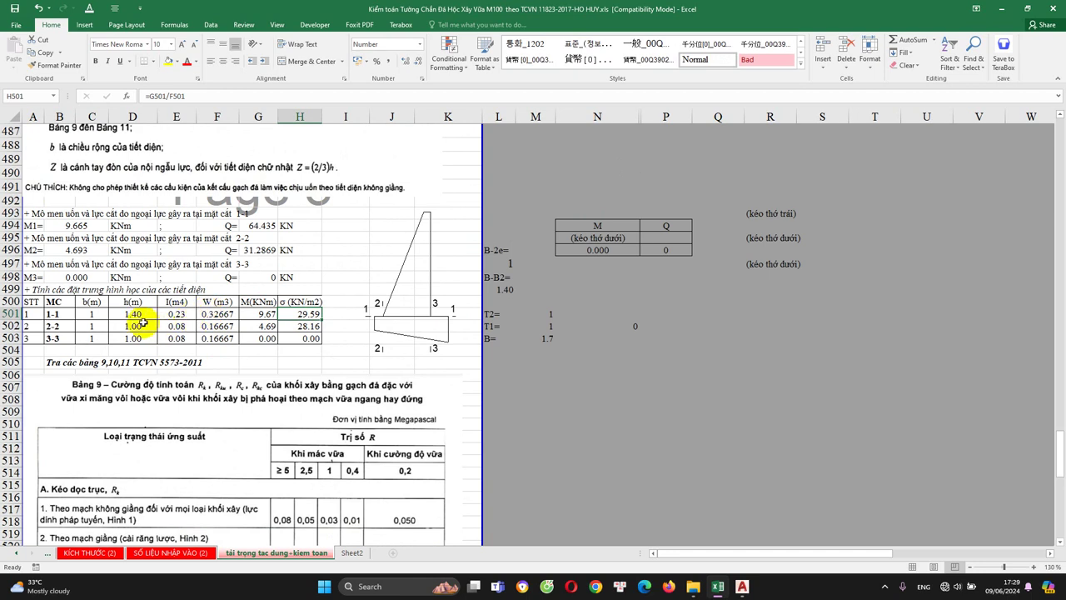
Step: Check widths, heights, inertia =C502*D502^3/12 and section modulus for sections 1-1 and 2-2
left_click(59, 315)
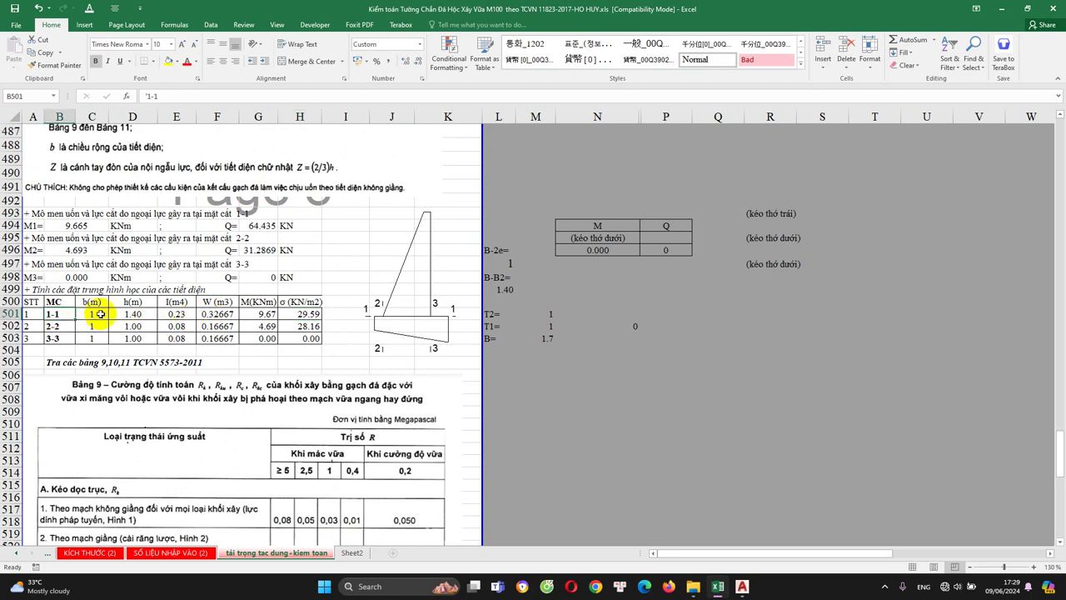
left_click(92, 315)
left_click(133, 314)
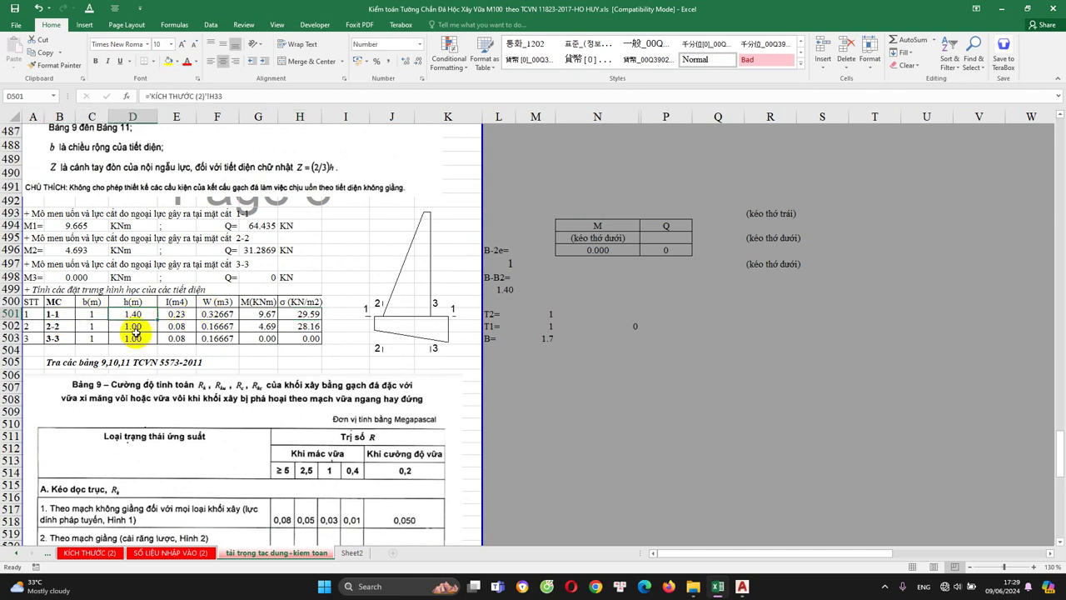
left_click(59, 326)
left_click(92, 327)
left_click(143, 328)
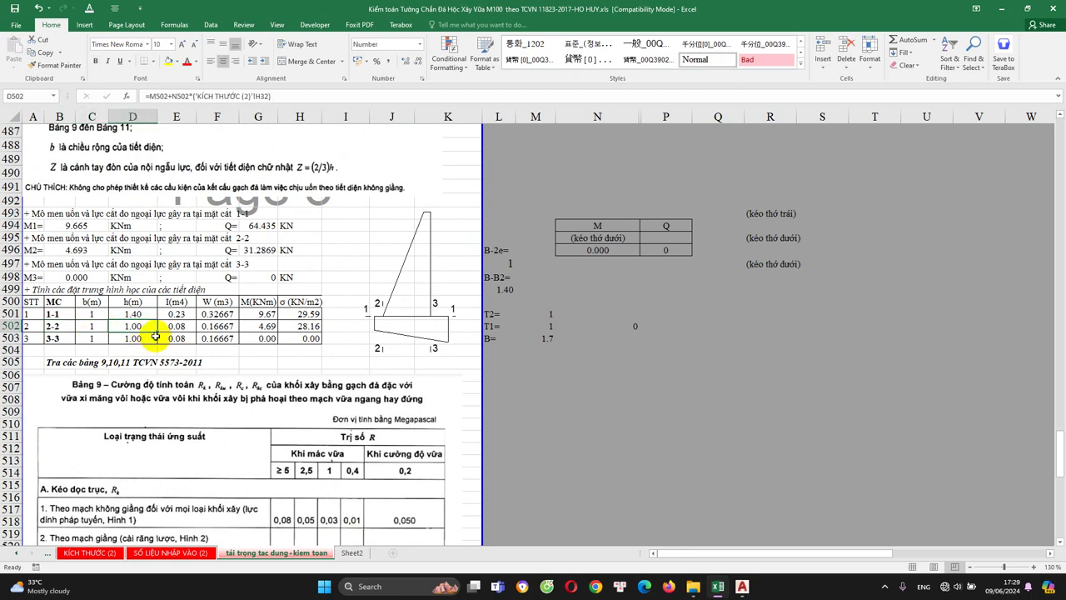
double_click(177, 326)
key("Escape")
left_click(216, 326)
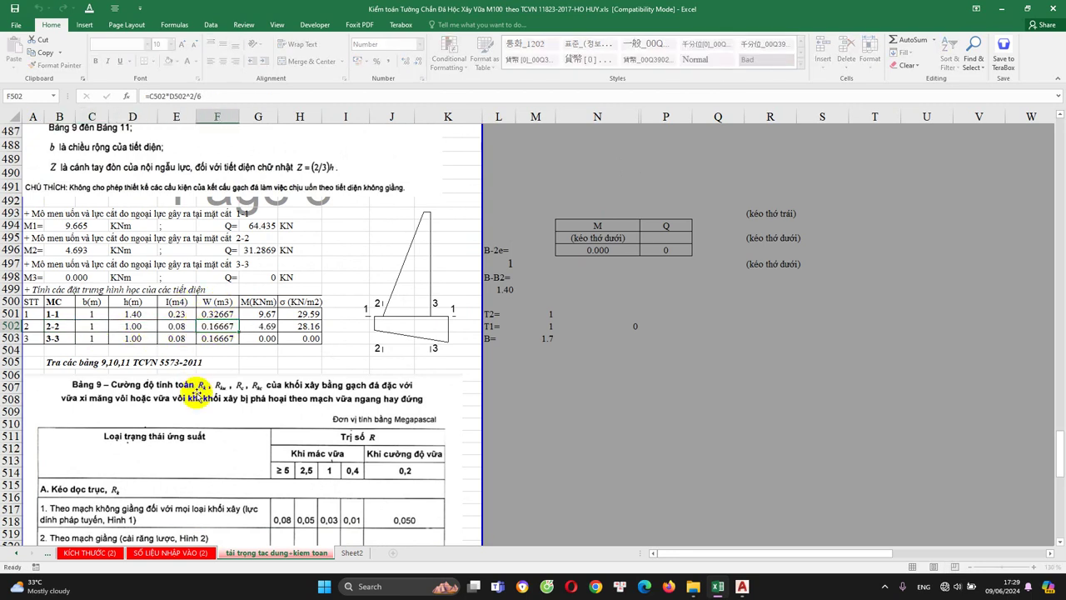
Step: Scroll down to the B.kiểm tra chịu cắt shear check section
scroll(200, 393, "down", 2)
scroll(176, 344, "down", 4)
scroll(177, 362, "down", 5)
scroll(176, 362, "down", 8)
scroll(185, 373, "down", 2)
scroll(187, 376, "down", 5)
scroll(187, 376, "down", 5)
scroll(188, 376, "down", 1)
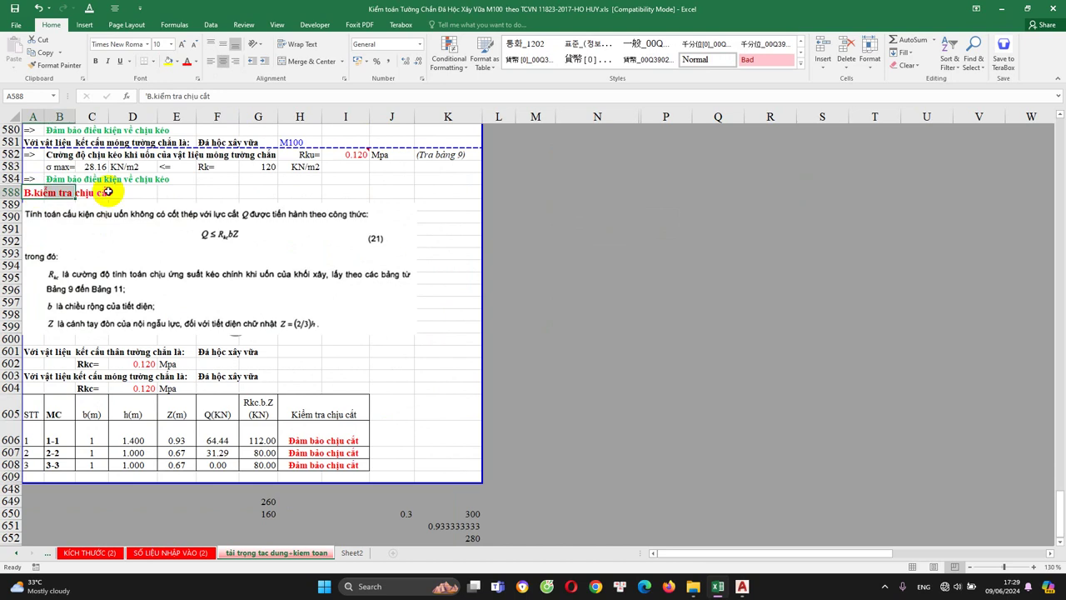
Step: Link the wall-body mortar grade cell H601 to the M100 grade in H576 (=H576)
left_click(385, 331)
left_click(142, 364)
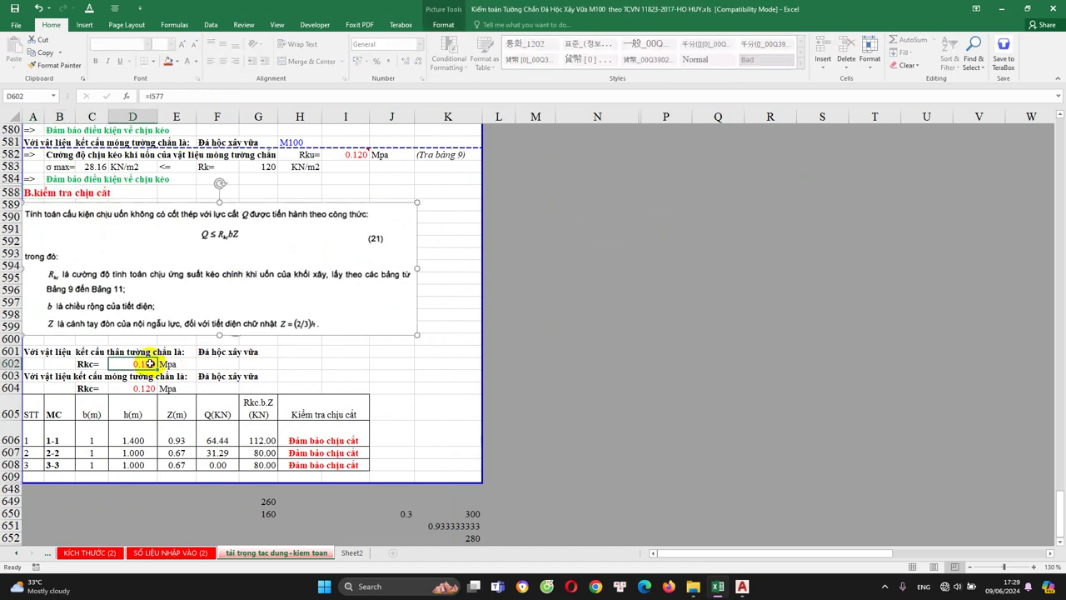
left_click(302, 354)
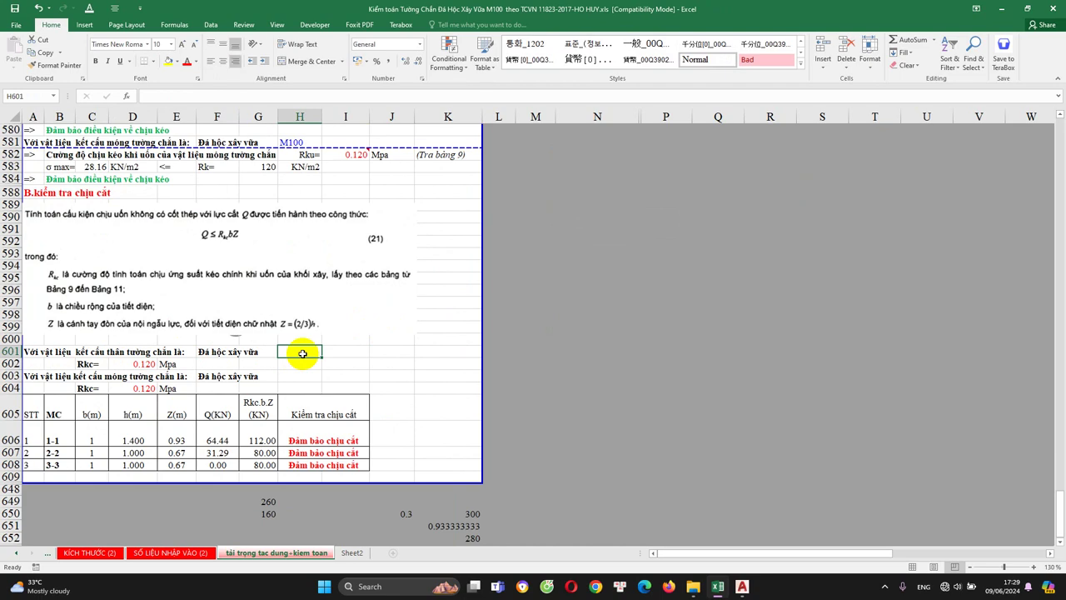
type("=")
scroll(298, 342, "up", 1)
scroll(296, 331, "up", 5)
scroll(296, 331, "up", 4)
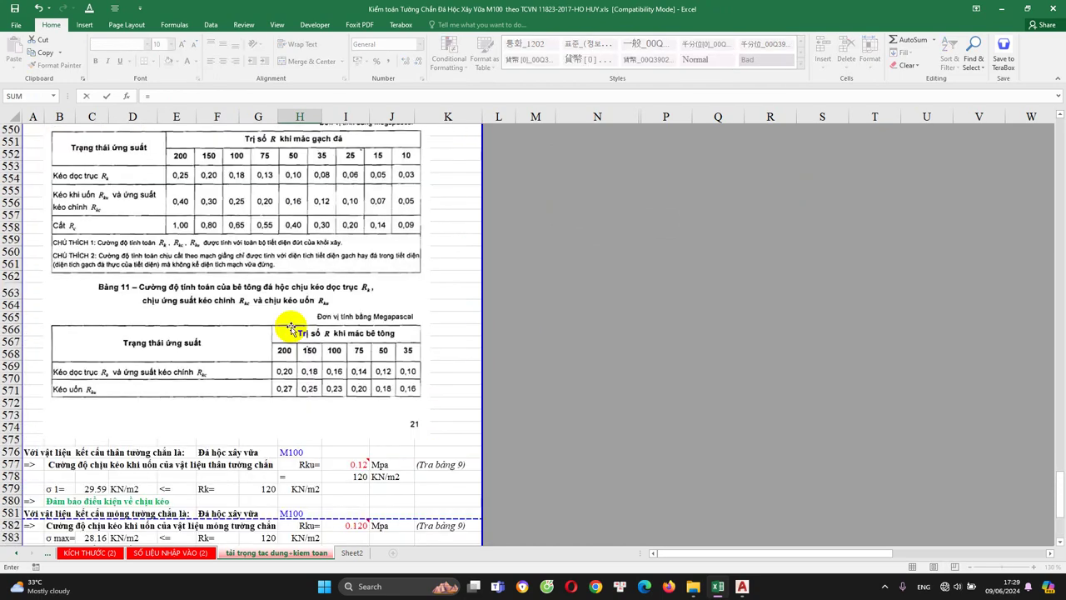
left_click(297, 454)
key("Return")
Step: Set the foundation mortar grade H603 to =H601 so it also shows M100
scroll(298, 454, "down", 4)
left_click(298, 401)
type("=")
left_click(305, 377)
key("Return")
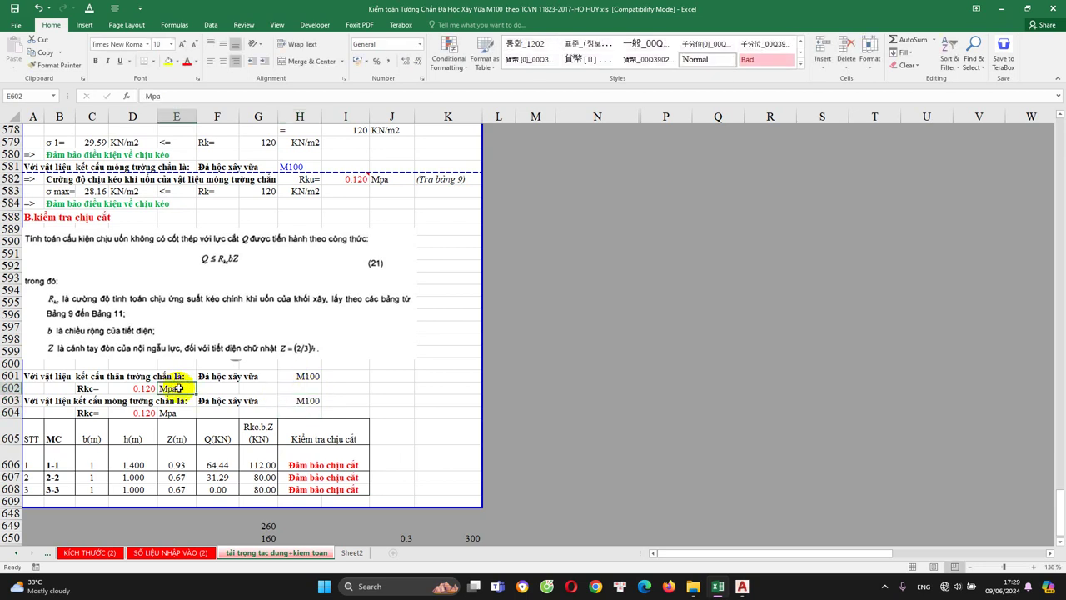
Step: Verify the wall-body Rkc of 0.120 MPa against Bảng 9, then return to the shear check
left_click(65, 377)
left_click(284, 379)
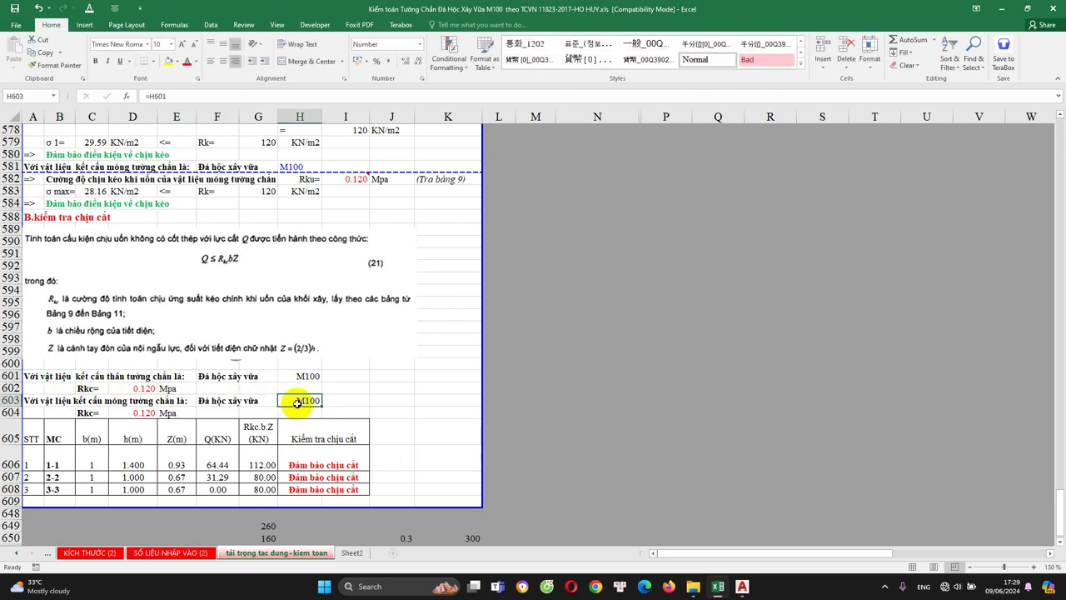
left_click_drag(93, 388, 122, 388)
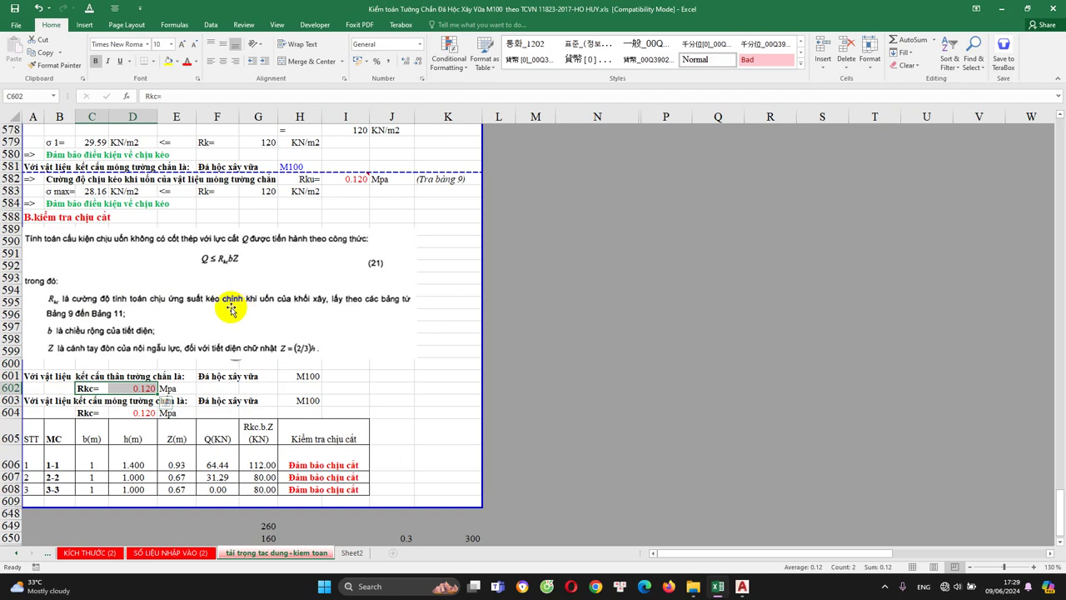
left_click(423, 400)
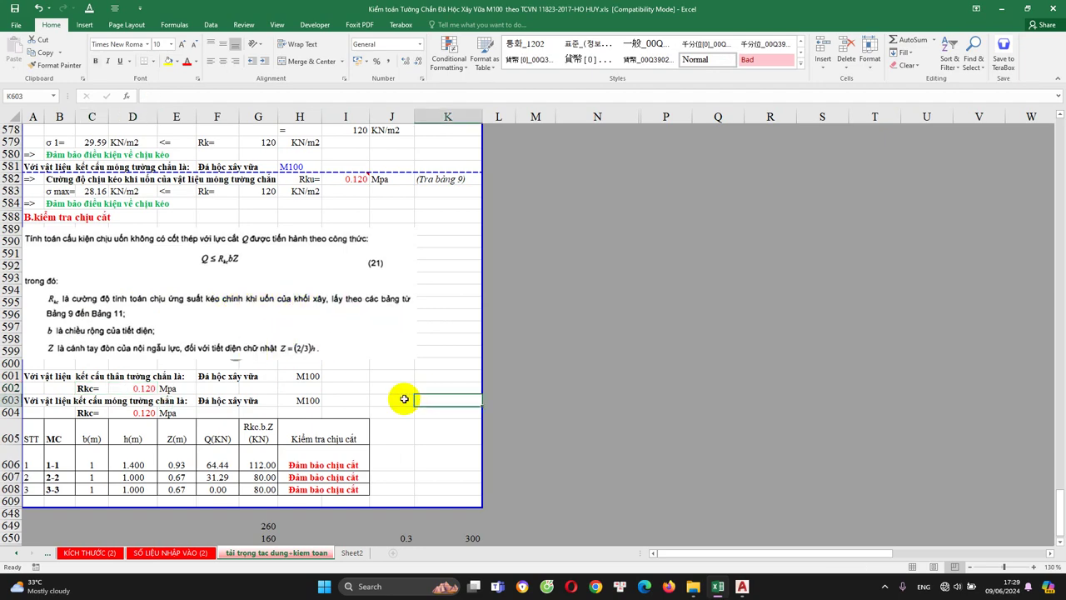
scroll(404, 399, "up", 1)
scroll(163, 367, "up", 2)
scroll(170, 364, "up", 18)
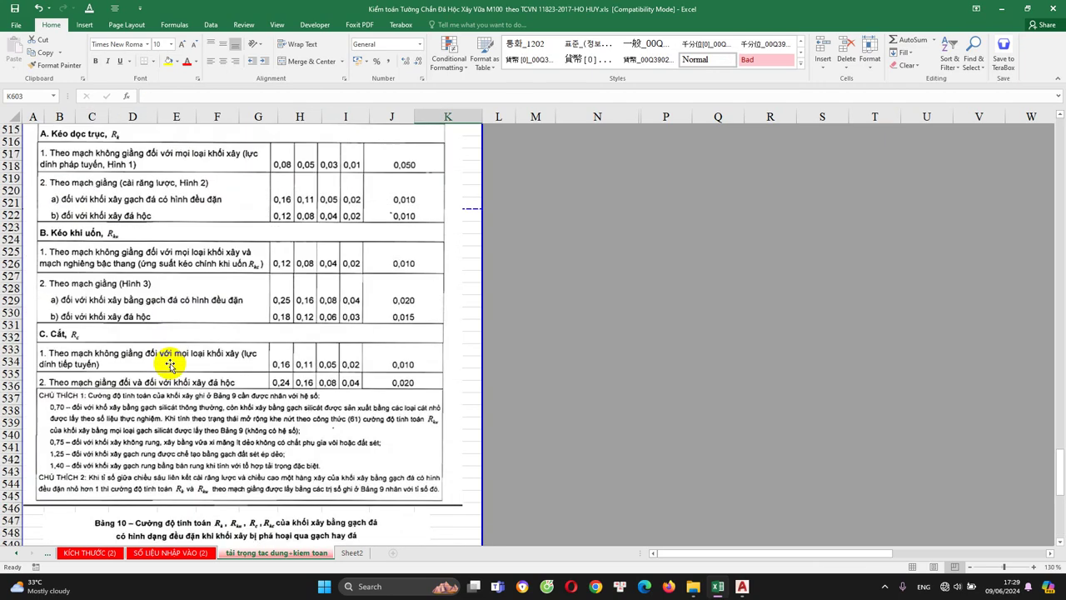
scroll(170, 364, "up", 8)
scroll(159, 366, "down", 5)
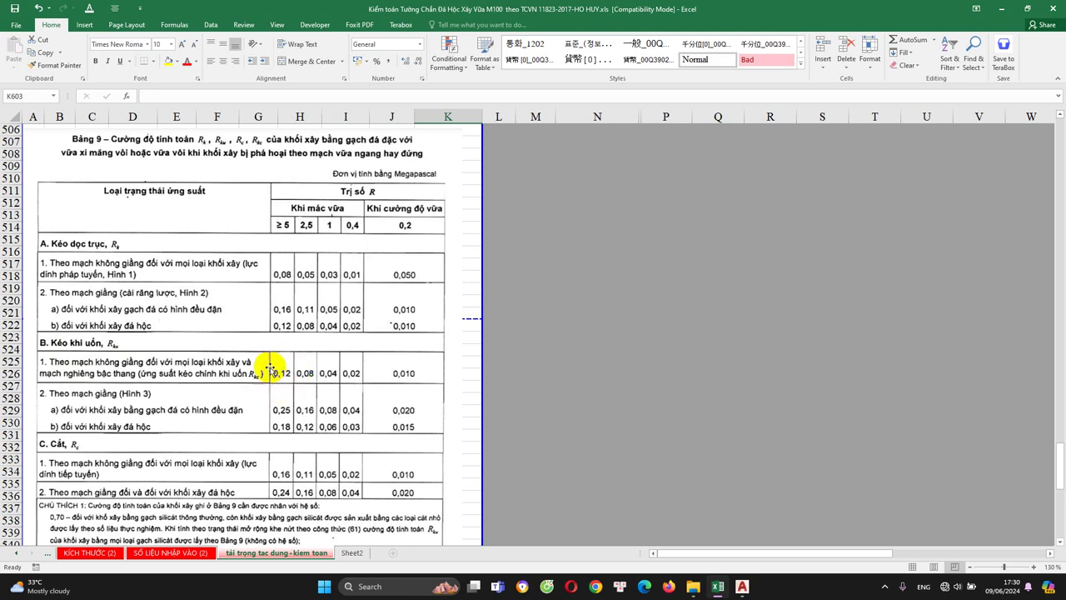
scroll(265, 377, "down", 1)
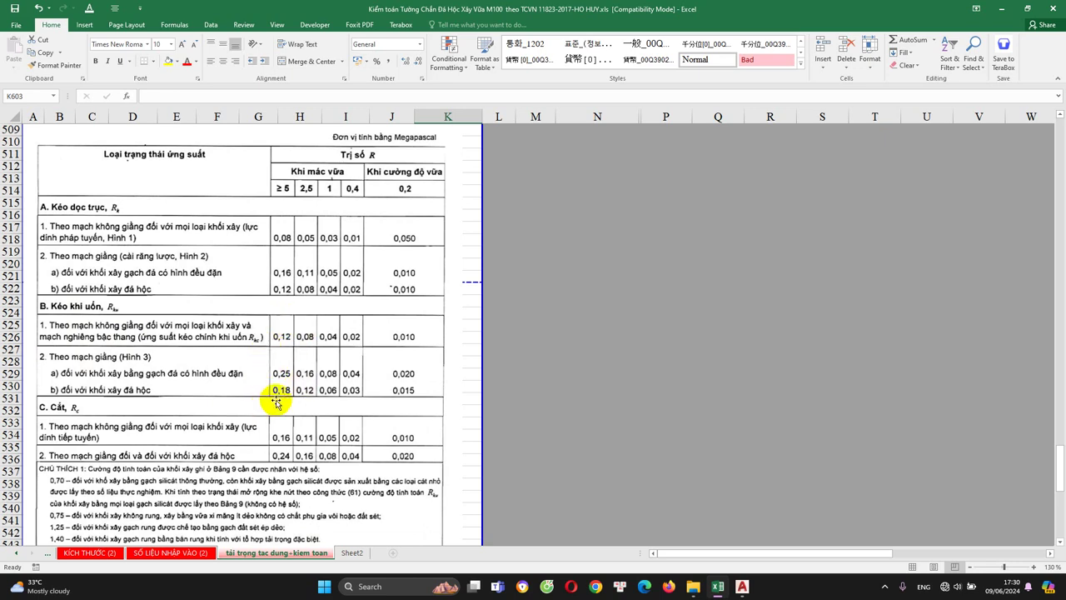
scroll(258, 383, "down", 5)
scroll(234, 400, "up", 3)
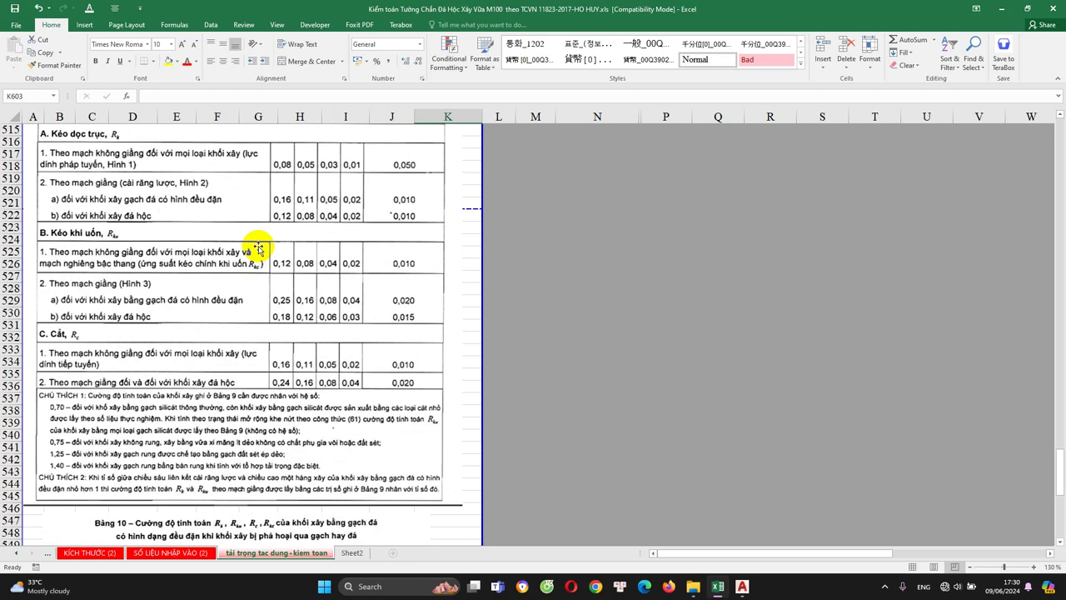
scroll(275, 283, "down", 1)
scroll(291, 350, "down", 4)
scroll(250, 379, "down", 15)
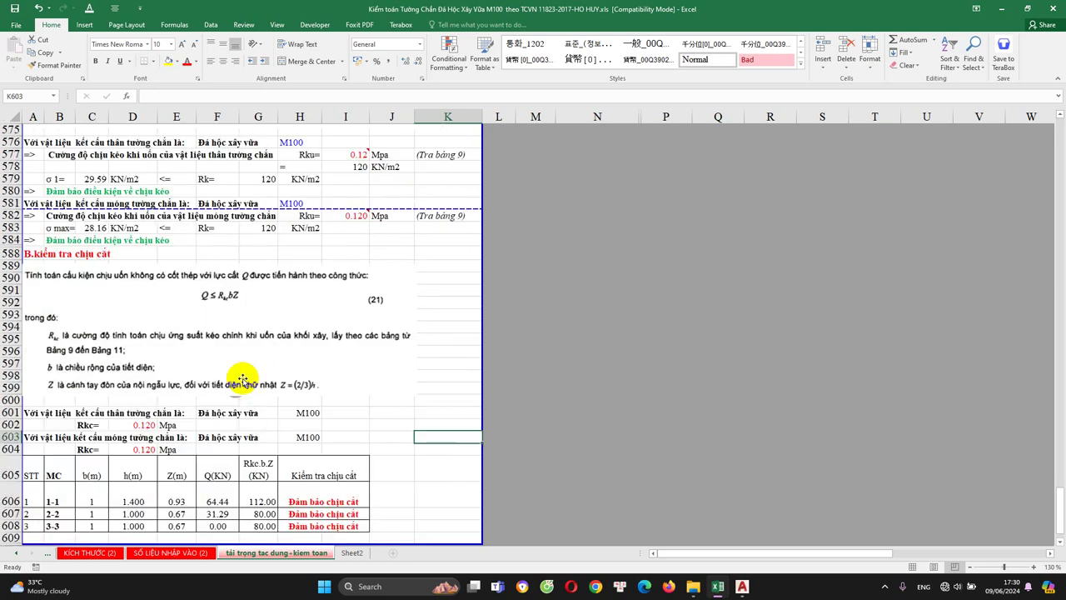
scroll(242, 379, "down", 3)
left_click(143, 315)
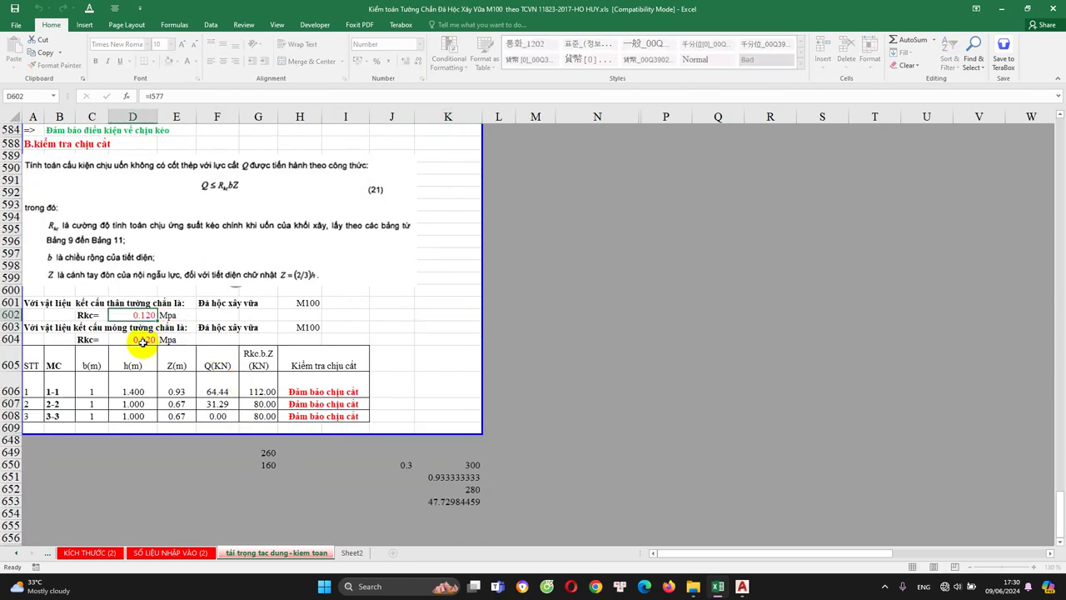
left_click(317, 391)
left_click(259, 391)
left_click(323, 391)
double_click(324, 392)
left_click(217, 389)
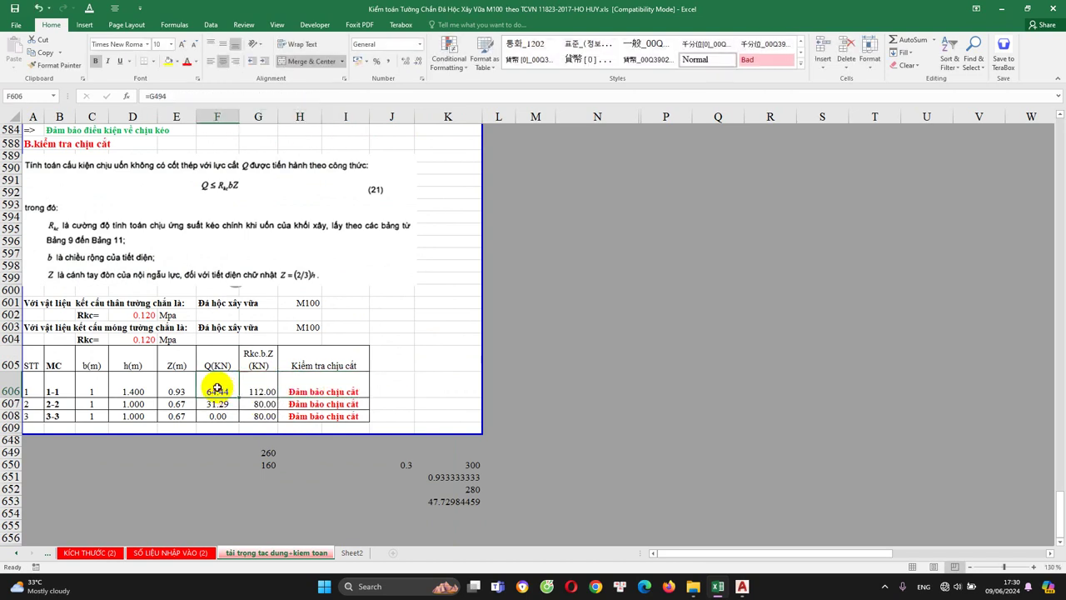
left_click(265, 390)
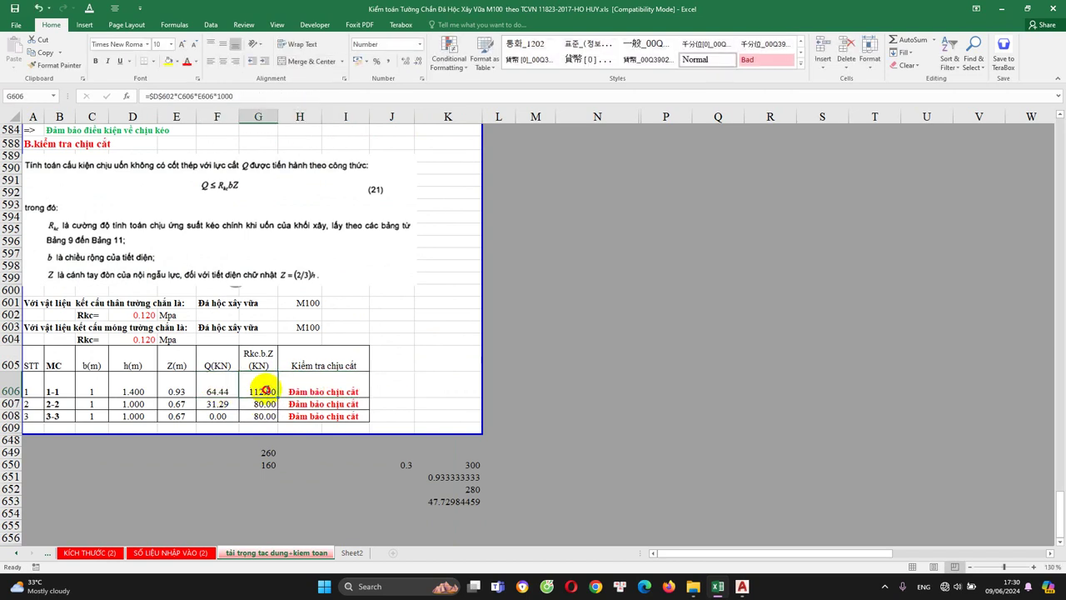
double_click(265, 390)
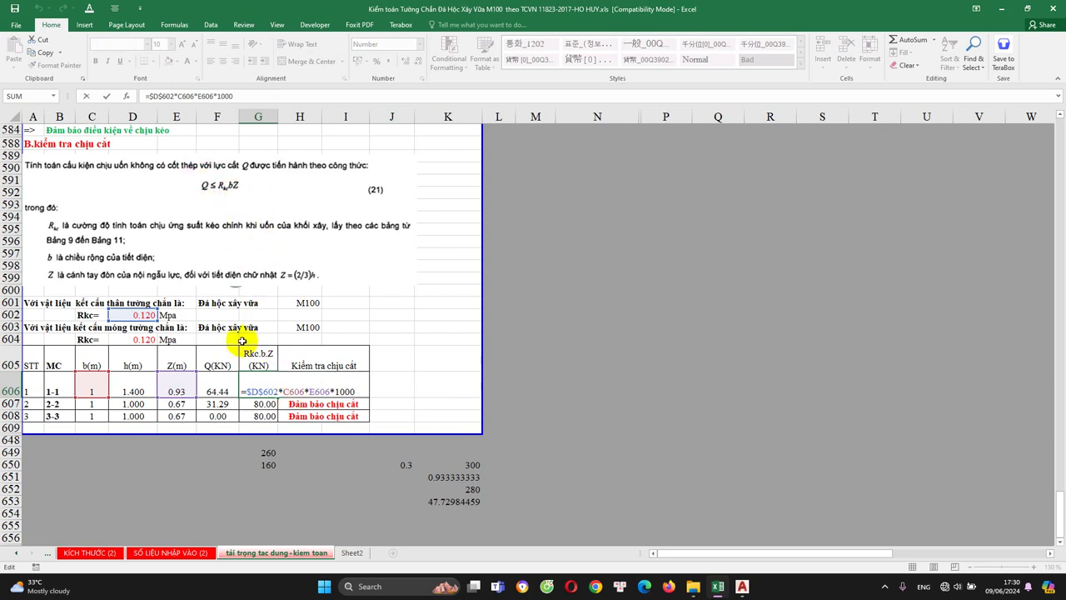
key("Escape")
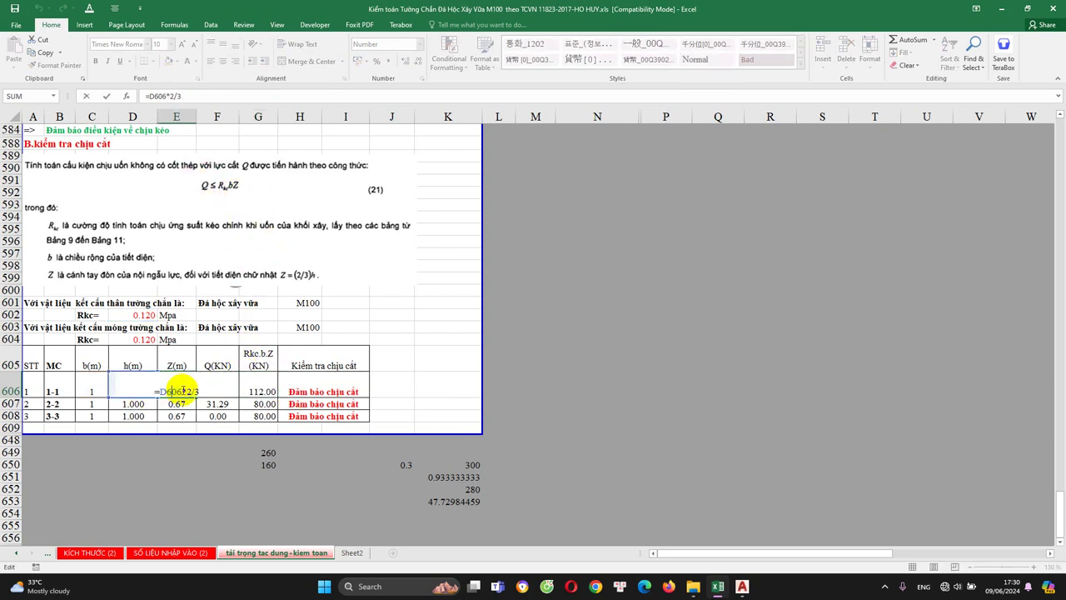
double_click(143, 388)
type("=D501")
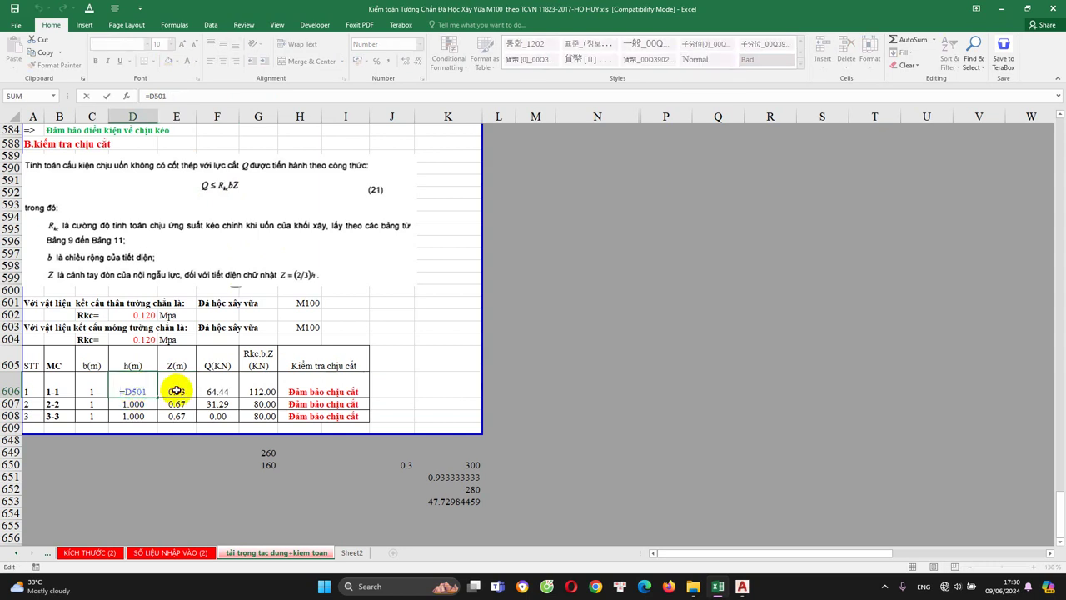
left_click(176, 390)
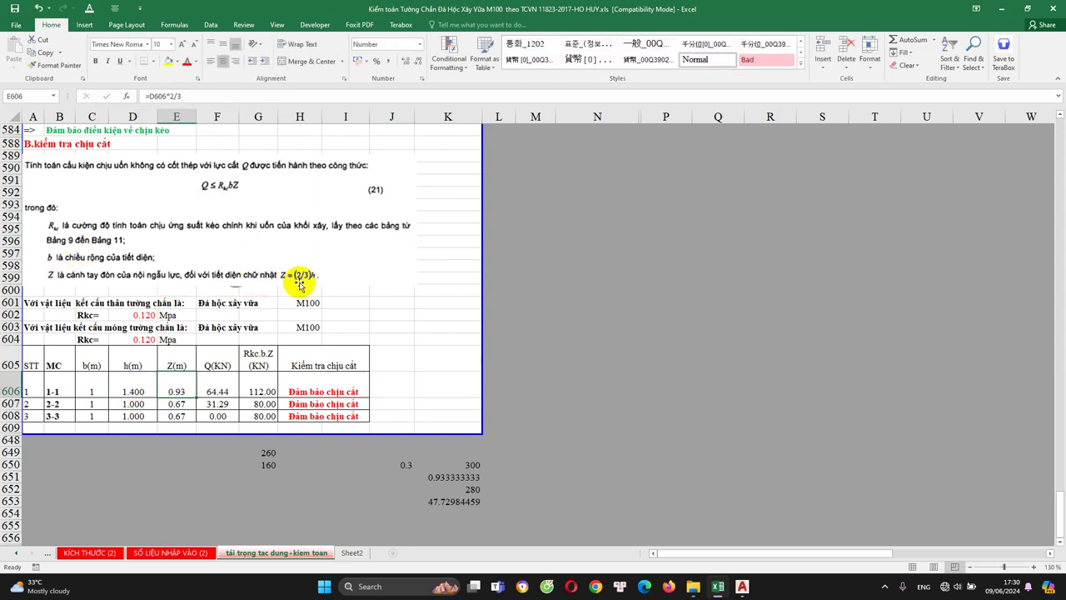
left_click(333, 387)
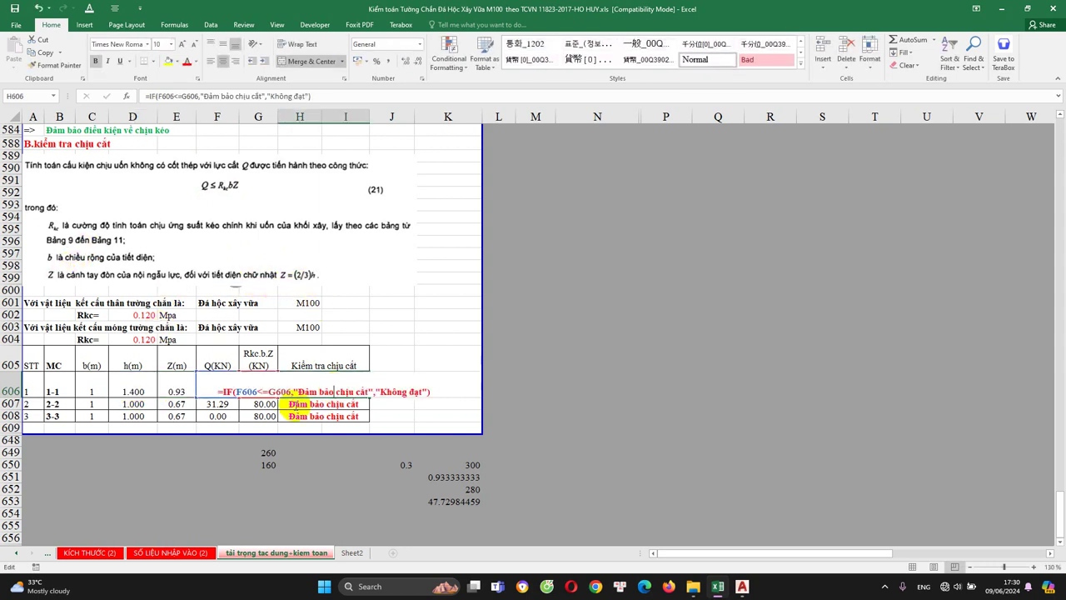
left_click(304, 404)
Step: Review the section 3-3 shear verdict, then switch to the KÍCH THƯỚC (2) sheet (H = 2.45 m, B = 1.7 m)
left_click(321, 417)
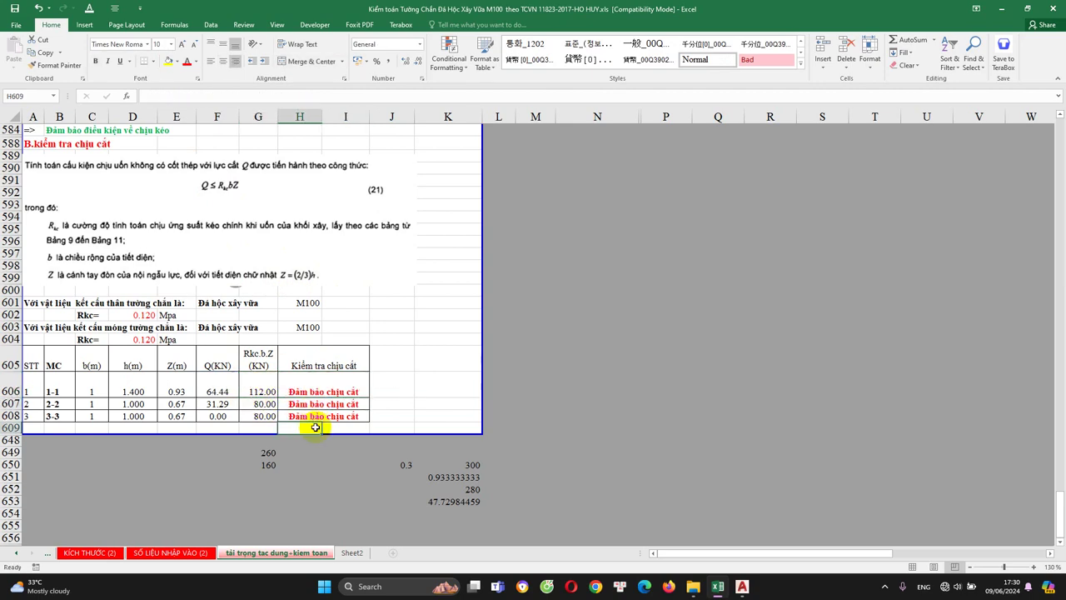
left_click(307, 429)
scroll(307, 434, "up", 4)
scroll(307, 433, "up", 6)
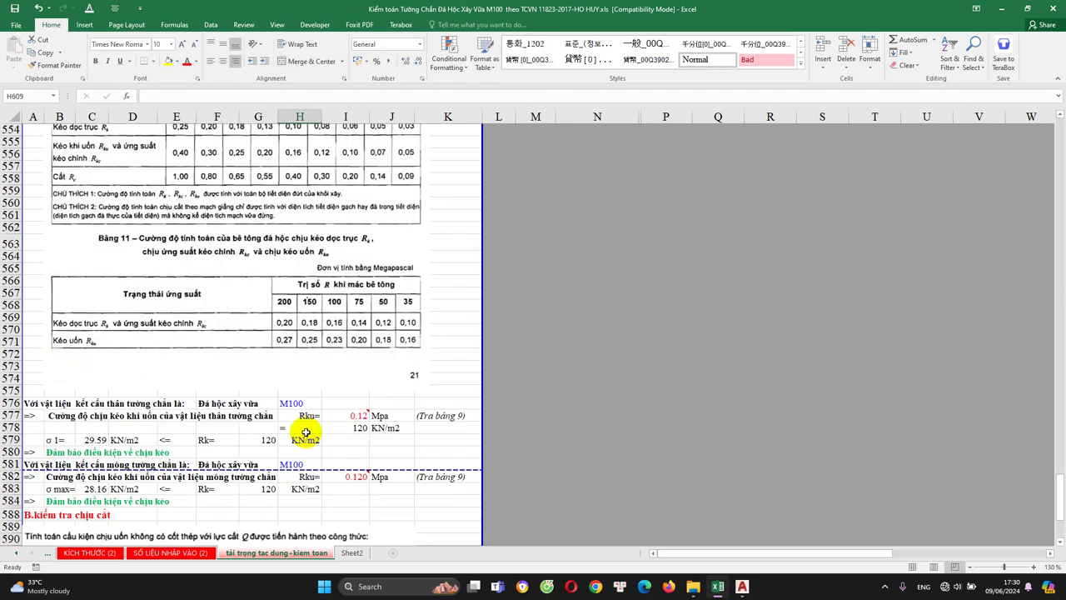
left_click_drag(1061, 497, 1061, 125)
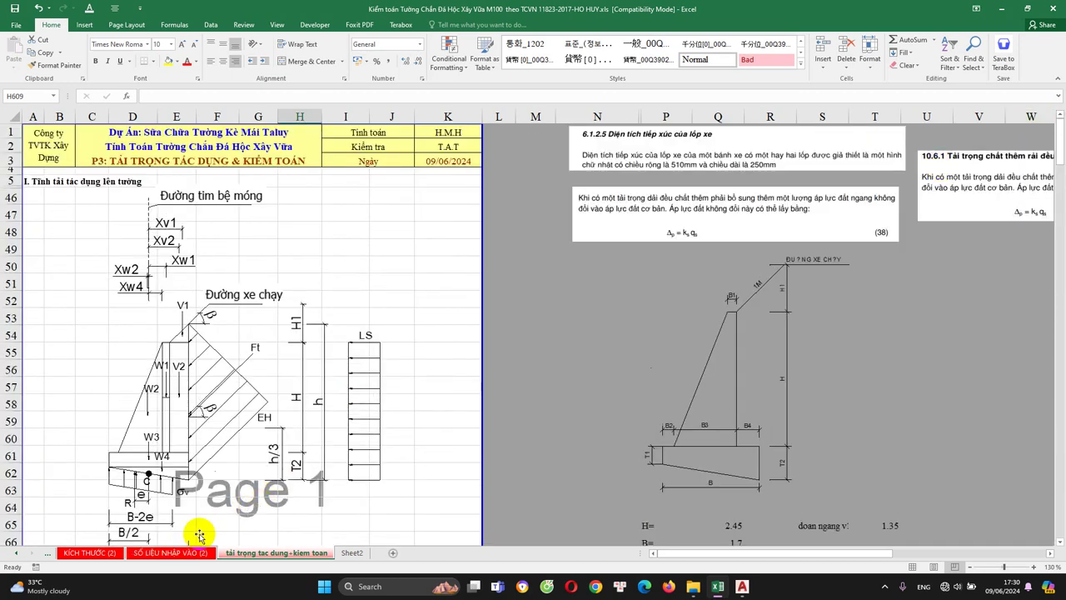
left_click(91, 553)
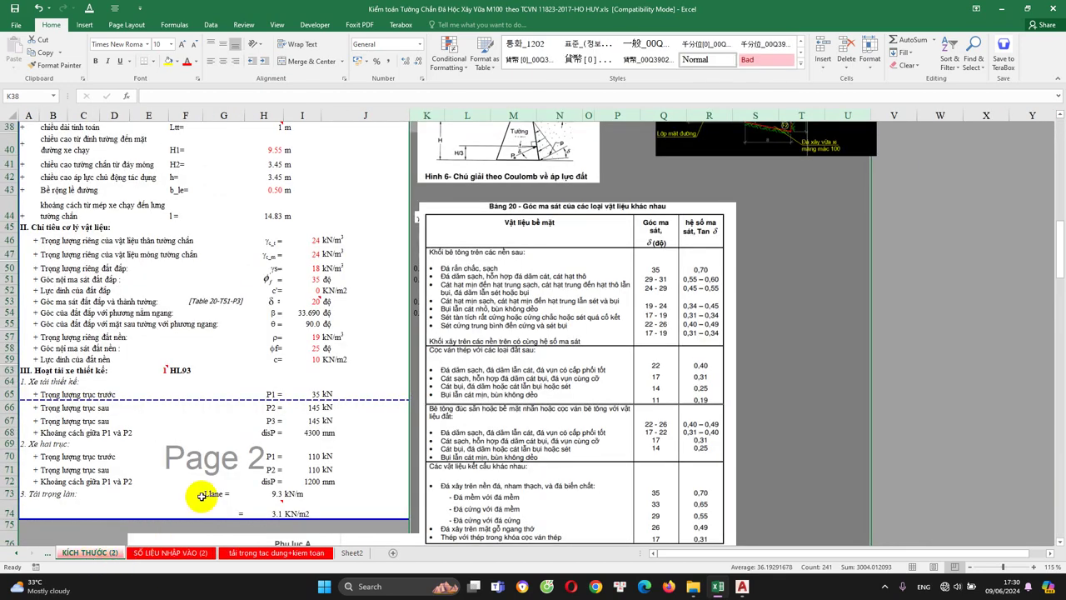
scroll(209, 496, "up", 5)
scroll(205, 498, "up", 7)
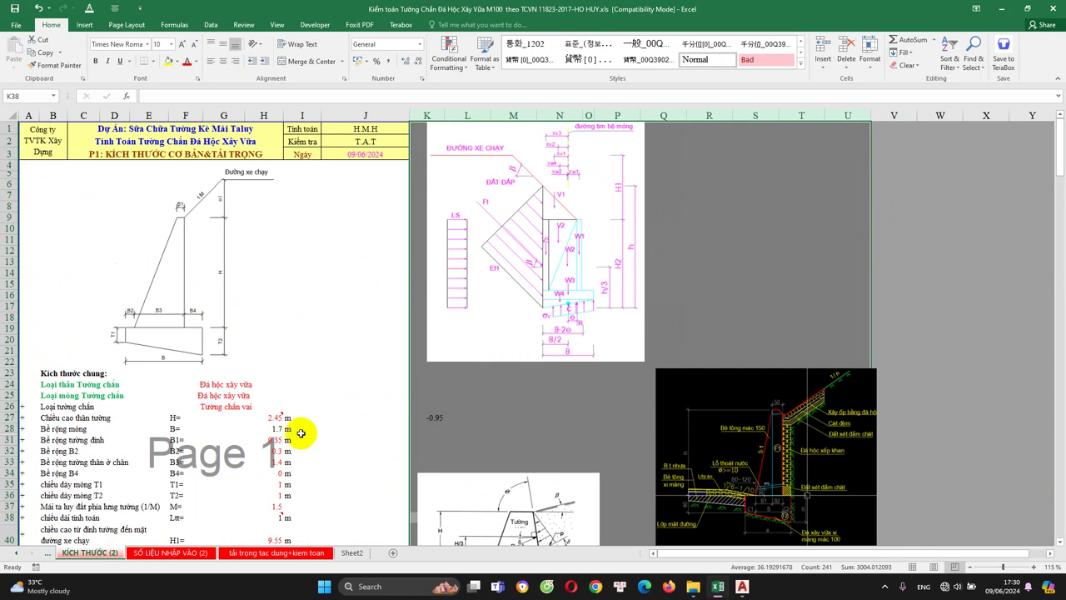